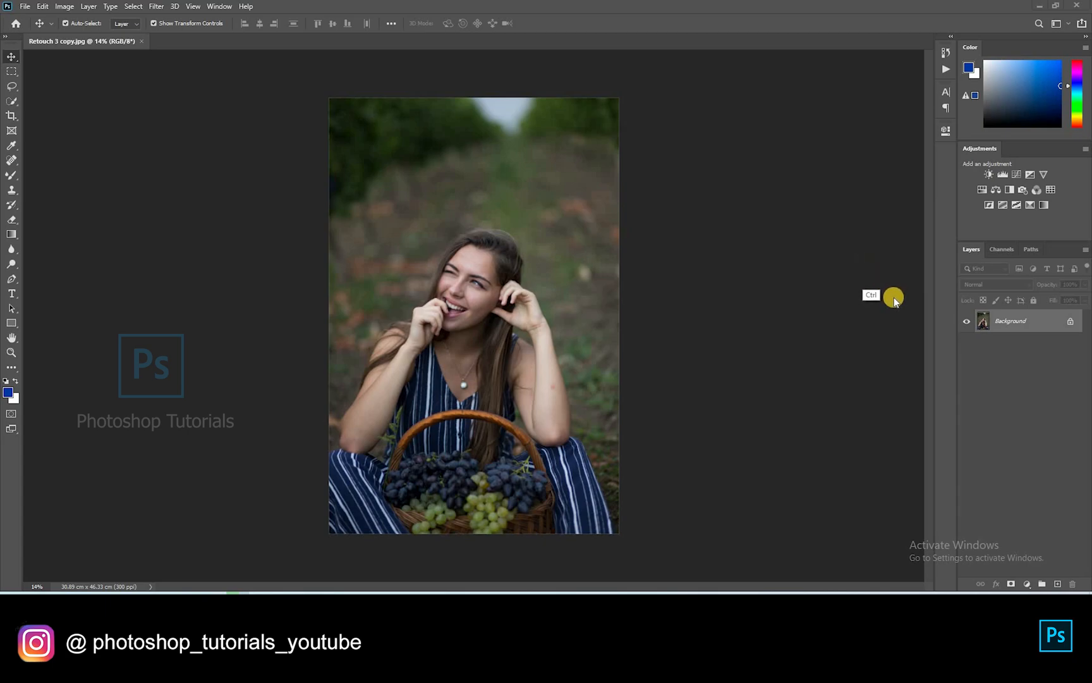
Duplicate the Background to Layer 1 with Ctrl+J and launch the Camera Raw Filter on it
{"action": "key", "text": "ctrl+j"}
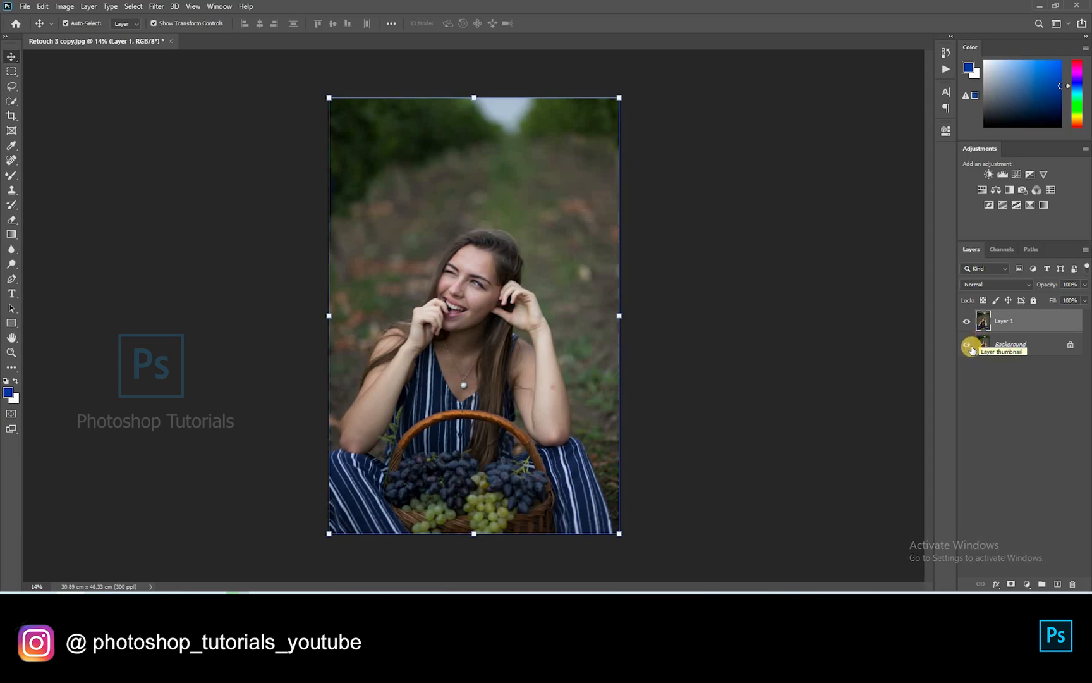
{"action": "key", "text": "ctrl+shift+a"}
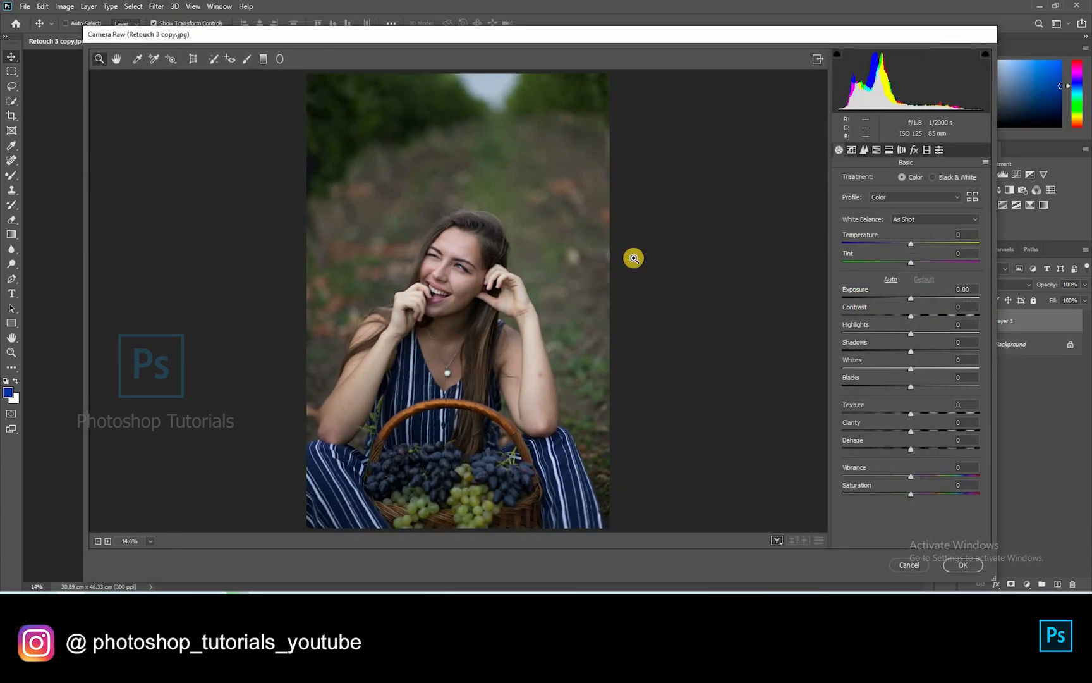
Set Highlights -29, Shadows +43 and Exposure -0.25, then fit the photo in the preview
{"action": "left_click_drag", "start_coordinate": [482, 235], "coordinate": [558, 220]}
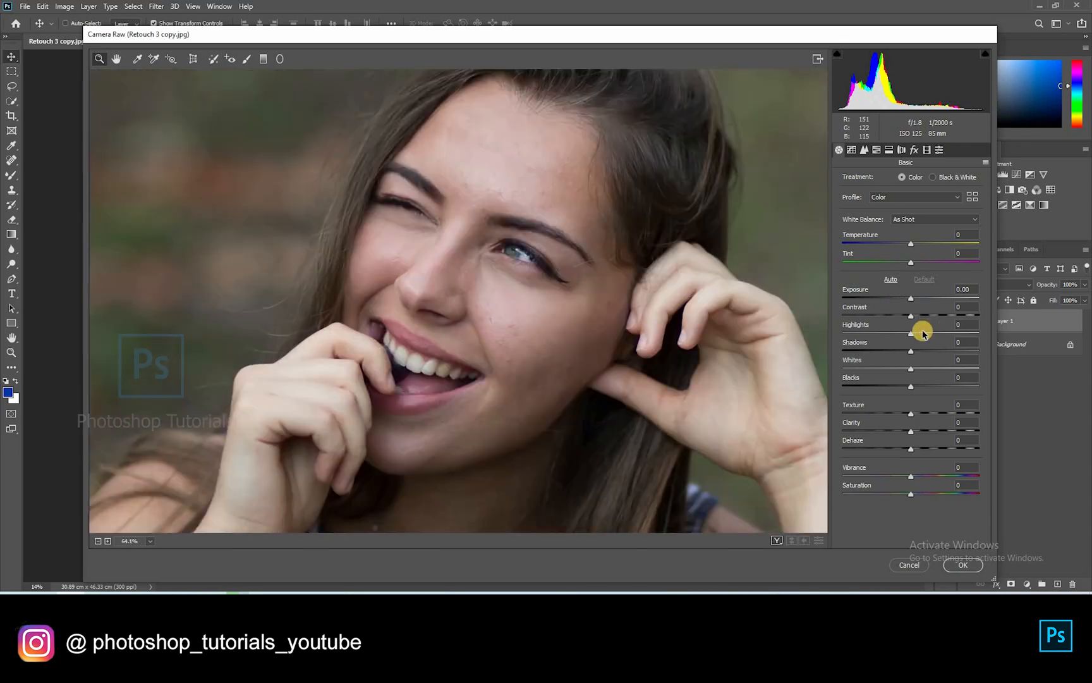
{"action": "left_click", "coordinate": [894, 334]}
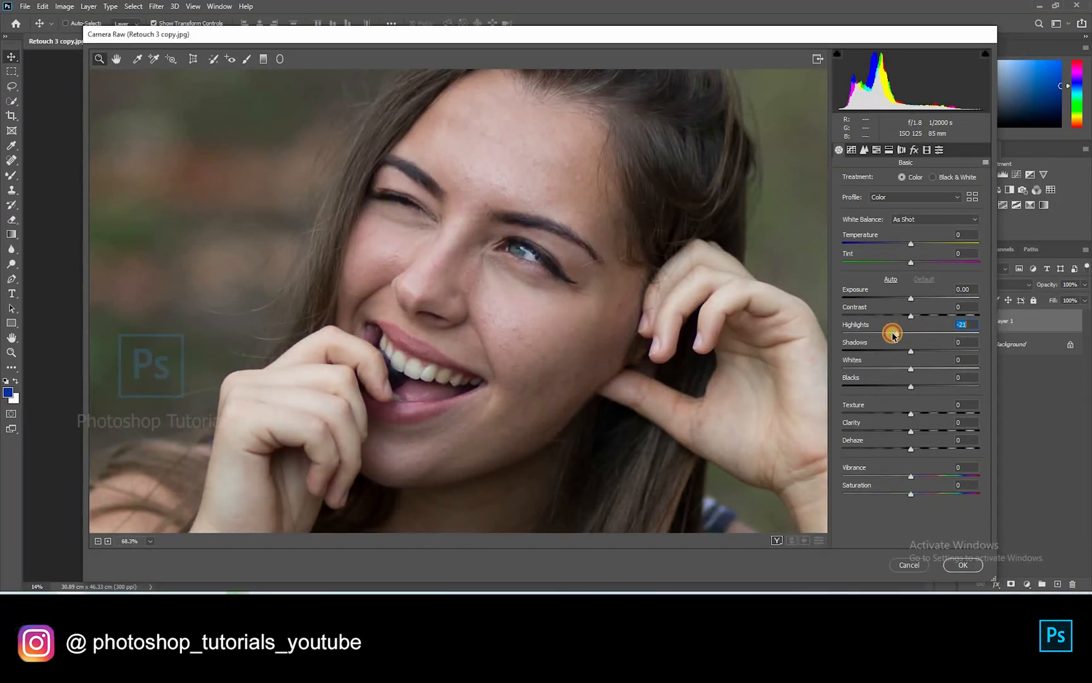
{"action": "left_click", "coordinate": [937, 352]}
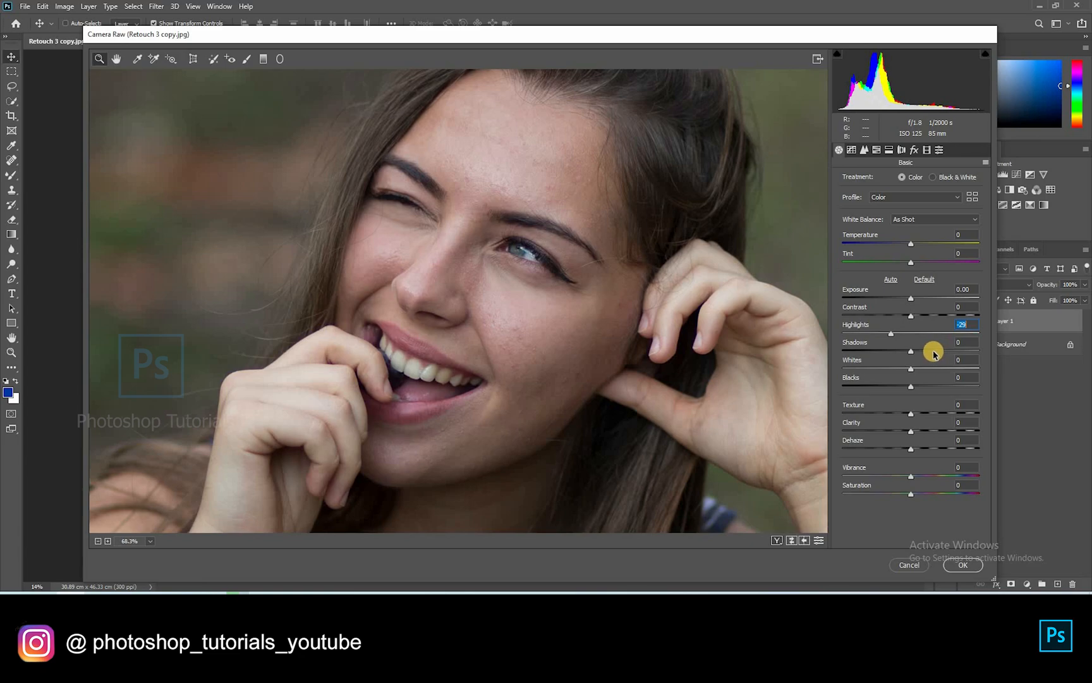
{"action": "right_click", "coordinate": [568, 345]}
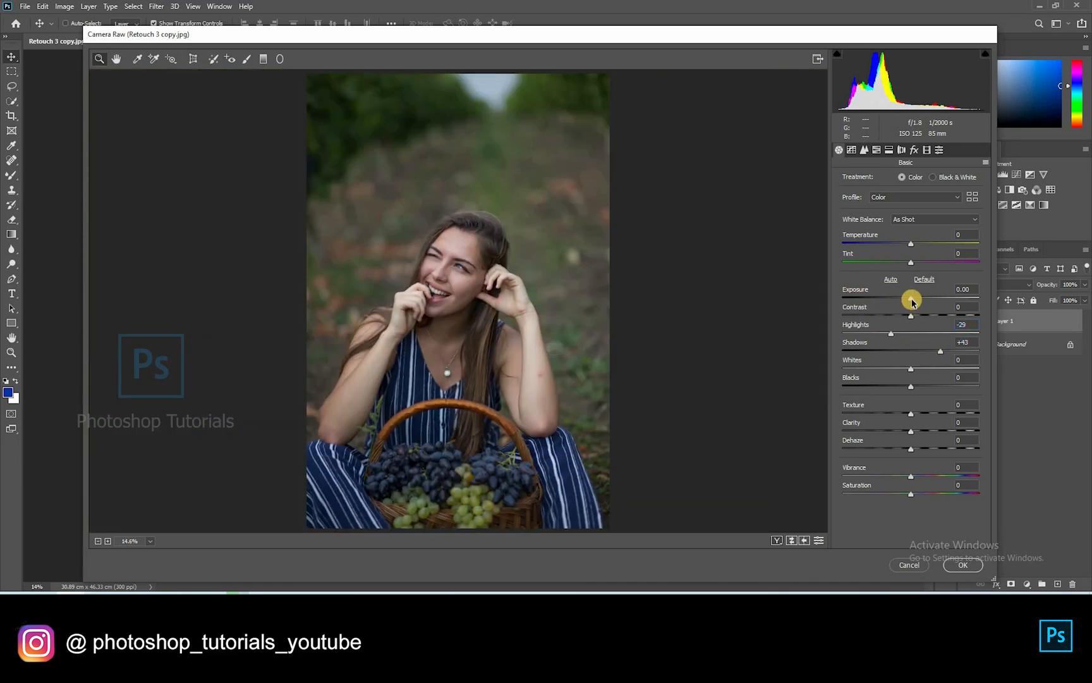
{"action": "left_click_drag", "start_coordinate": [911, 301], "coordinate": [907, 302]}
{"action": "left_click_drag", "start_coordinate": [465, 261], "coordinate": [493, 280]}
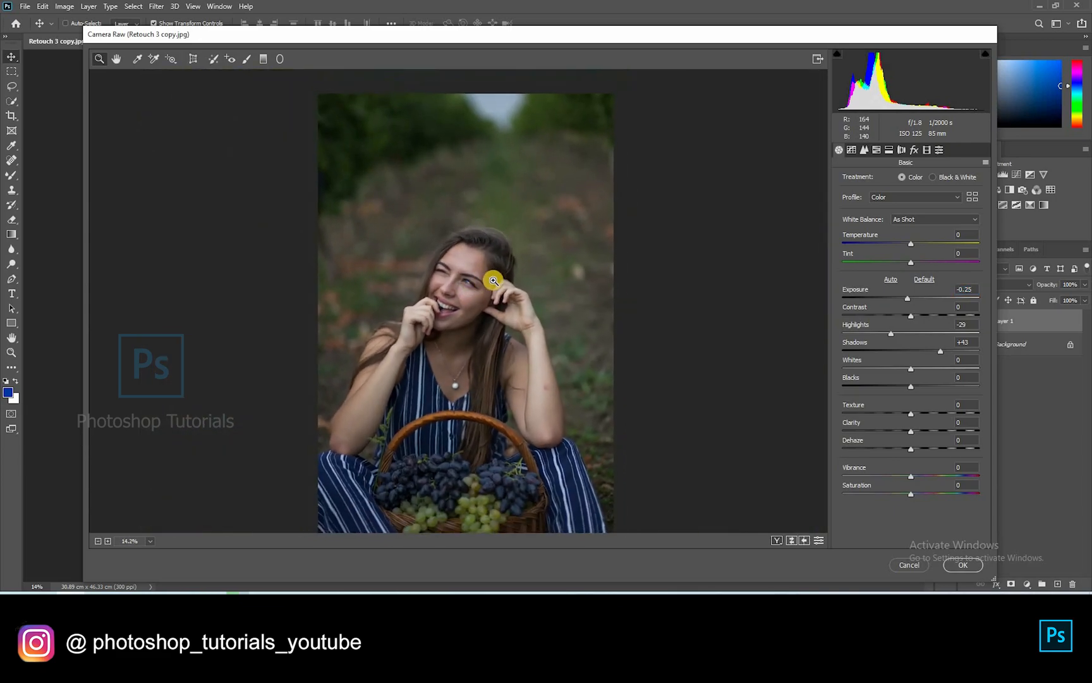
{"action": "right_click", "coordinate": [504, 346]}
{"action": "left_click", "coordinate": [550, 354]}
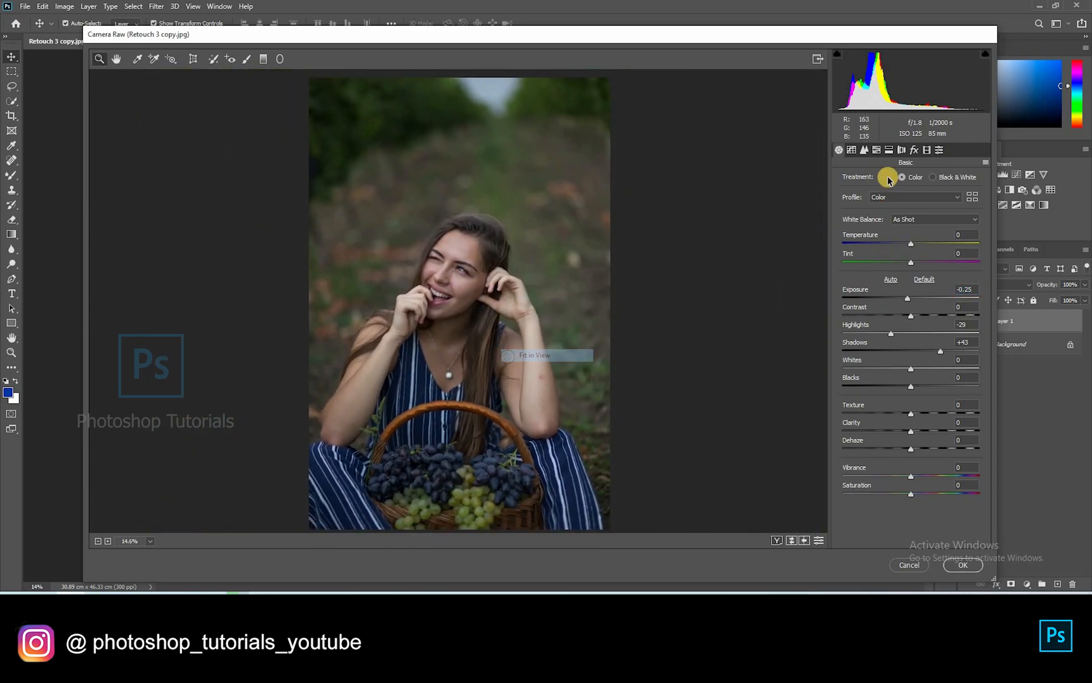
In the Detail tab, enter Sharpening Amount 50 and Luminance noise reduction 20
{"action": "left_click", "coordinate": [865, 150]}
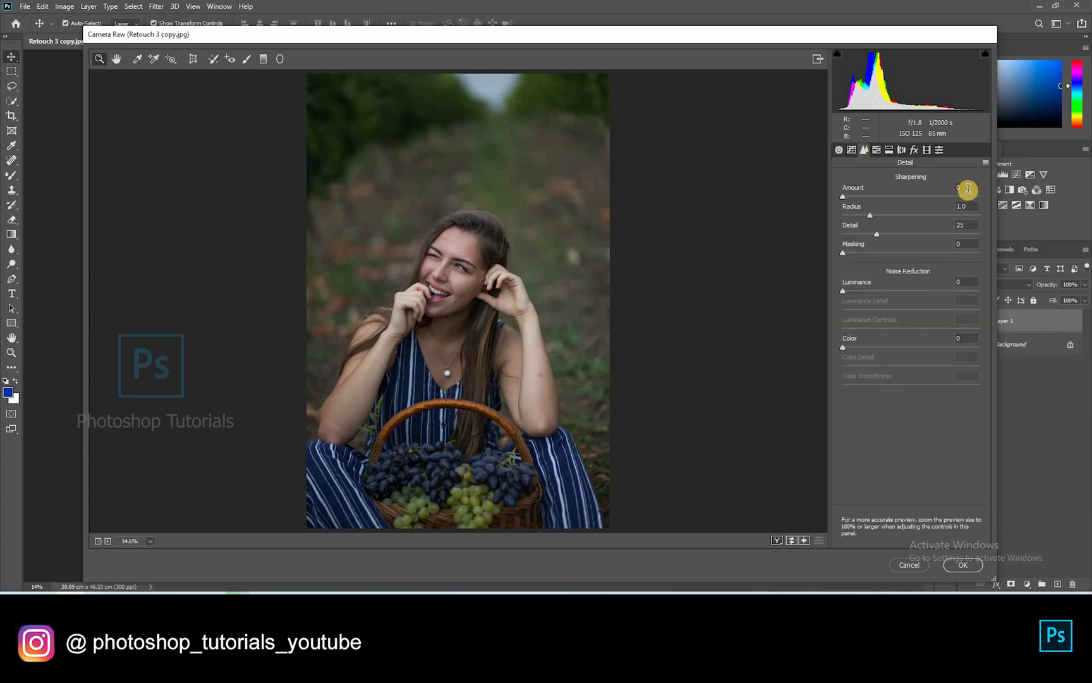
{"action": "type", "text": "50"}
{"action": "left_click", "coordinate": [969, 283]}
{"action": "type", "text": "20"}
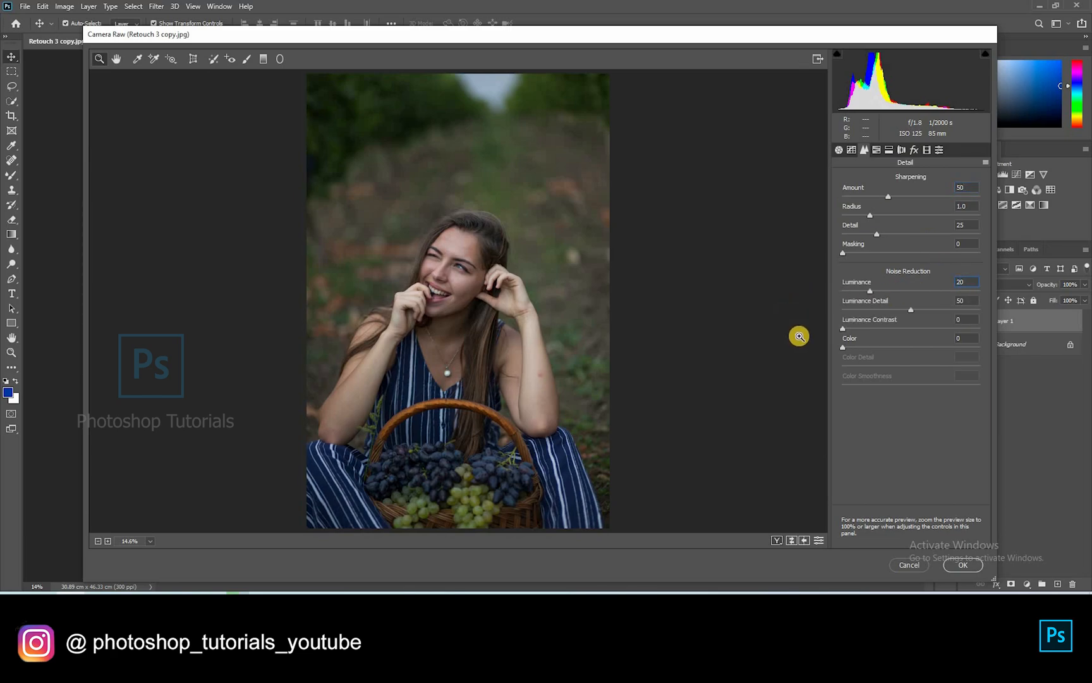
In HSL, shift the greens hue and boost the aquas saturation to +53
{"action": "left_click", "coordinate": [877, 150]}
{"action": "left_click", "coordinate": [847, 180]}
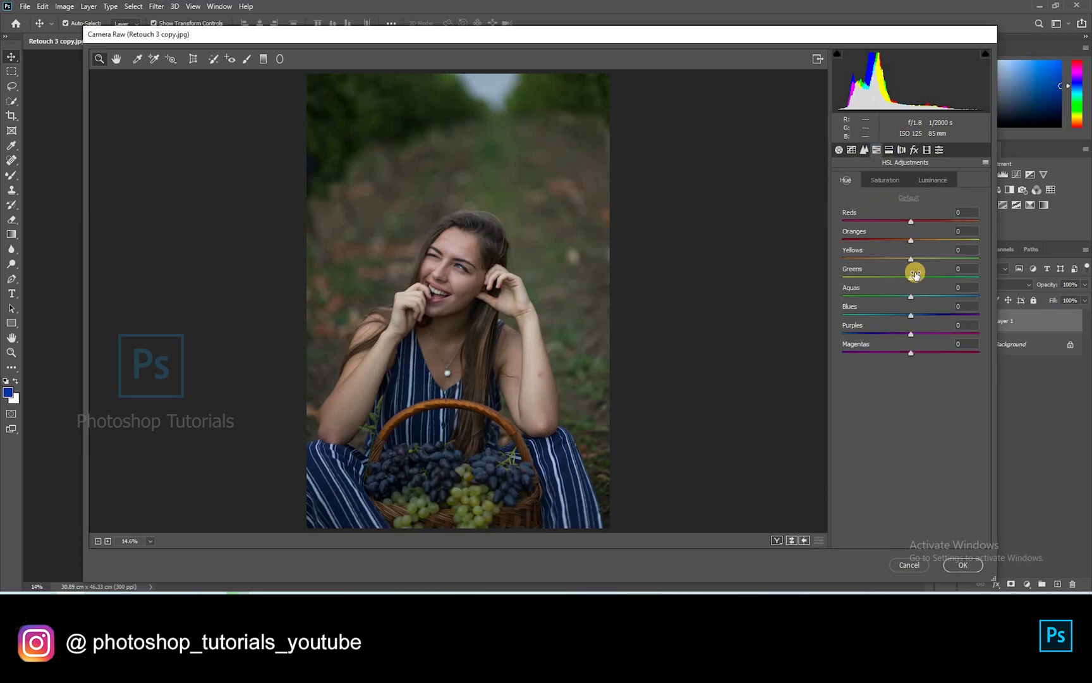
{"action": "left_click_drag", "start_coordinate": [910, 278], "coordinate": [897, 303]}
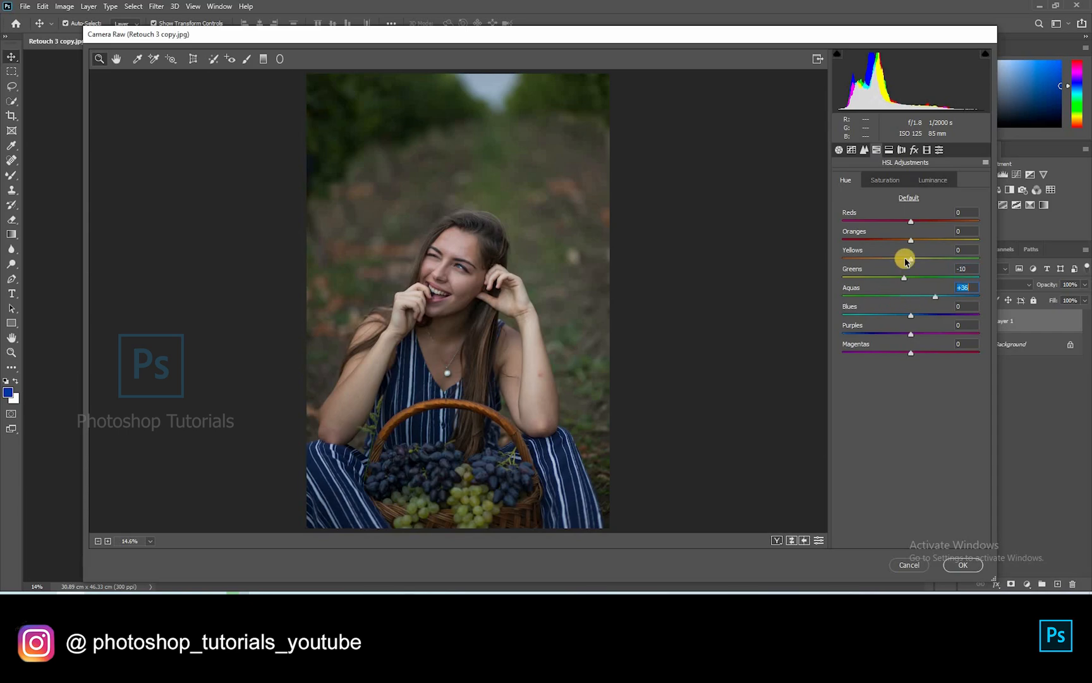
{"action": "left_click", "coordinate": [886, 180]}
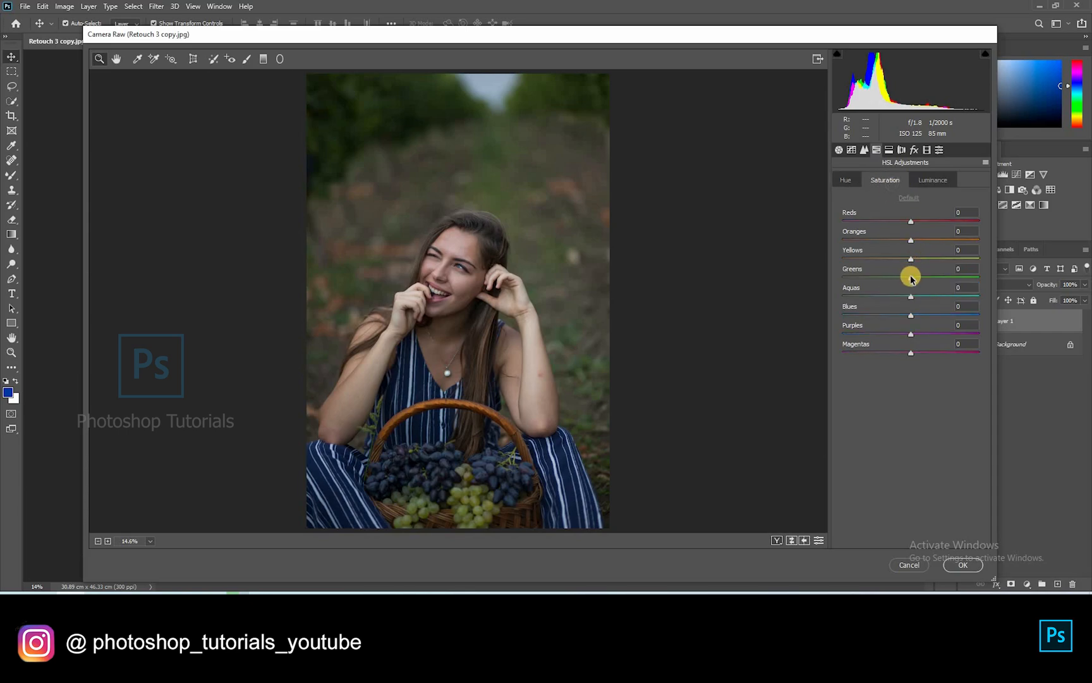
{"action": "left_click", "coordinate": [946, 297]}
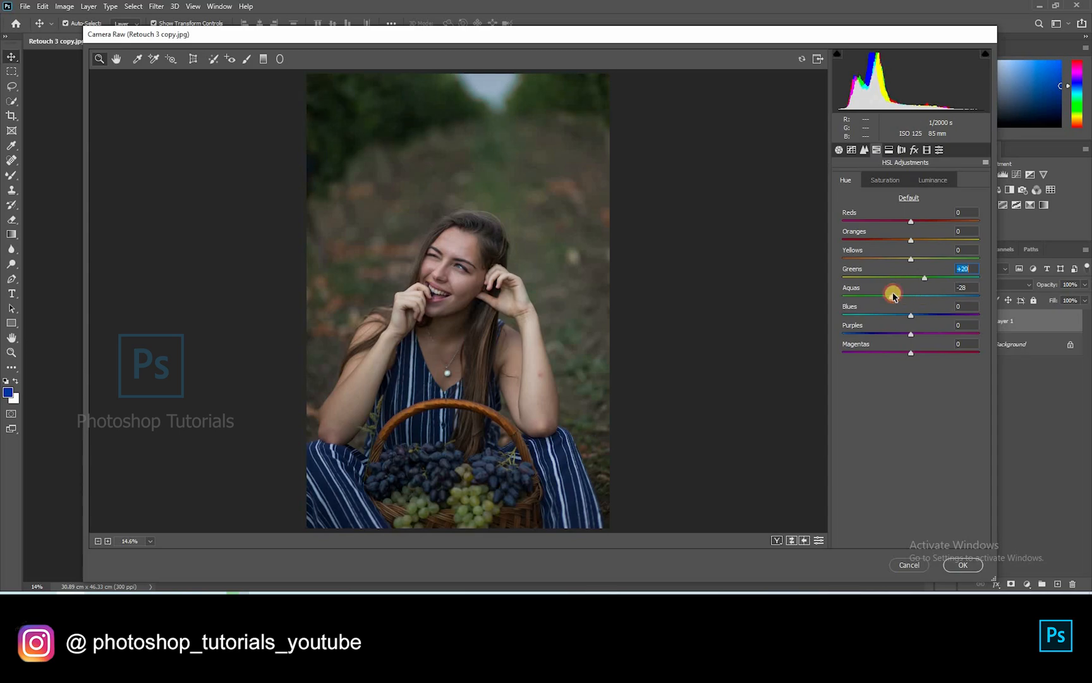
{"action": "left_click_drag", "start_coordinate": [865, 299], "coordinate": [917, 286]}
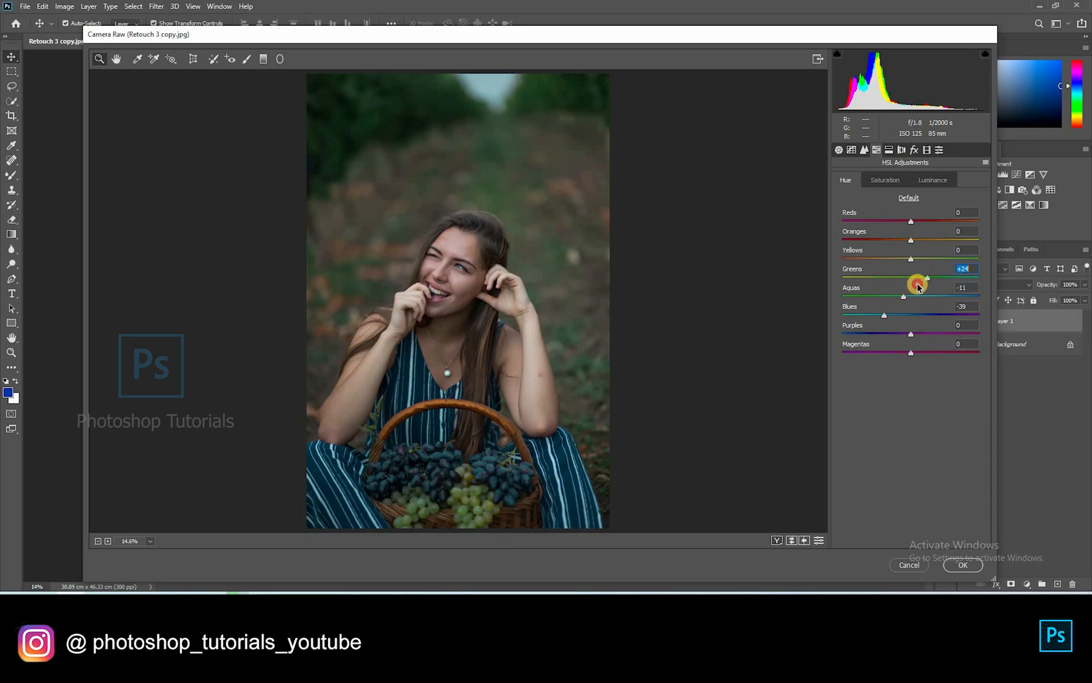
Brighten the greens and aquas luminance and raise the blues luminance strongly to about +77
{"action": "left_click", "coordinate": [885, 180]}
{"action": "left_click", "coordinate": [927, 184]}
{"action": "mouse_move", "coordinate": [911, 279]}
{"action": "left_mouse_down"}
{"action": "mouse_move", "coordinate": [918, 284]}
{"action": "mouse_move", "coordinate": [900, 296]}
{"action": "mouse_move", "coordinate": [920, 298]}
{"action": "left_mouse_up"}
{"action": "mouse_move", "coordinate": [927, 277]}
{"action": "left_mouse_down"}
{"action": "mouse_move", "coordinate": [948, 280]}
{"action": "mouse_move", "coordinate": [937, 289]}
{"action": "left_mouse_up"}
{"action": "left_click_drag", "start_coordinate": [911, 315], "coordinate": [961, 315]}
Raise oranges and blues saturation, balance purples and magentas, and drop yellows to -23
{"action": "left_click", "coordinate": [879, 185]}
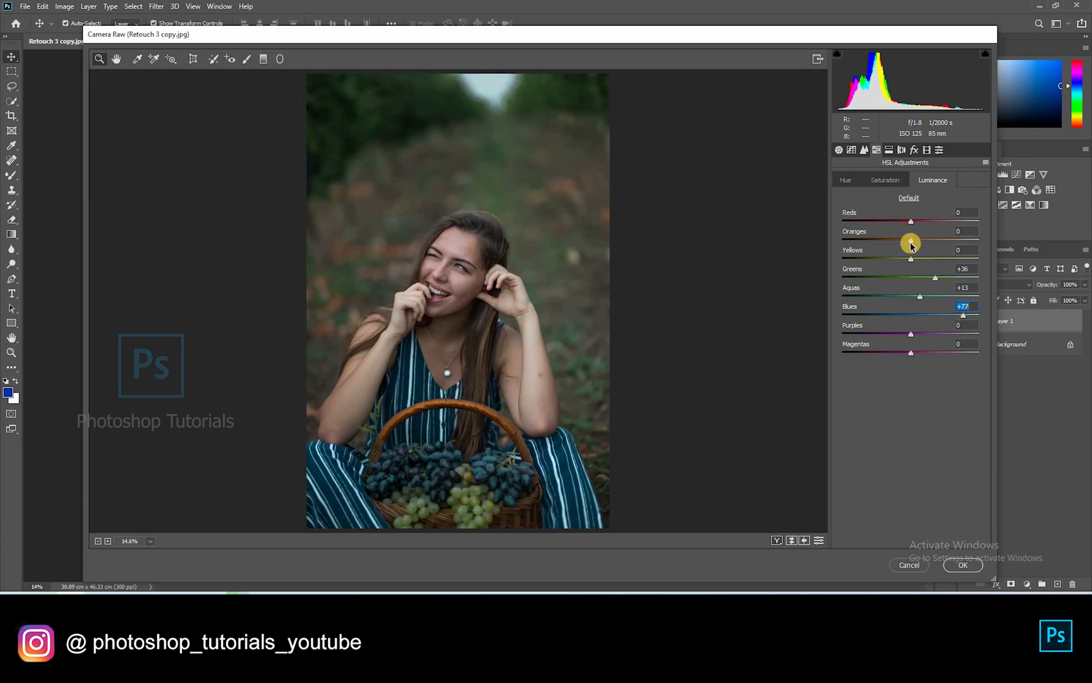
{"action": "left_click_drag", "start_coordinate": [911, 241], "coordinate": [912, 242]}
{"action": "mouse_move", "coordinate": [911, 315]}
{"action": "left_mouse_down"}
{"action": "mouse_move", "coordinate": [958, 313]}
{"action": "mouse_move", "coordinate": [930, 335]}
{"action": "mouse_move", "coordinate": [927, 314]}
{"action": "left_mouse_up"}
{"action": "left_click_drag", "start_coordinate": [929, 315], "coordinate": [926, 331]}
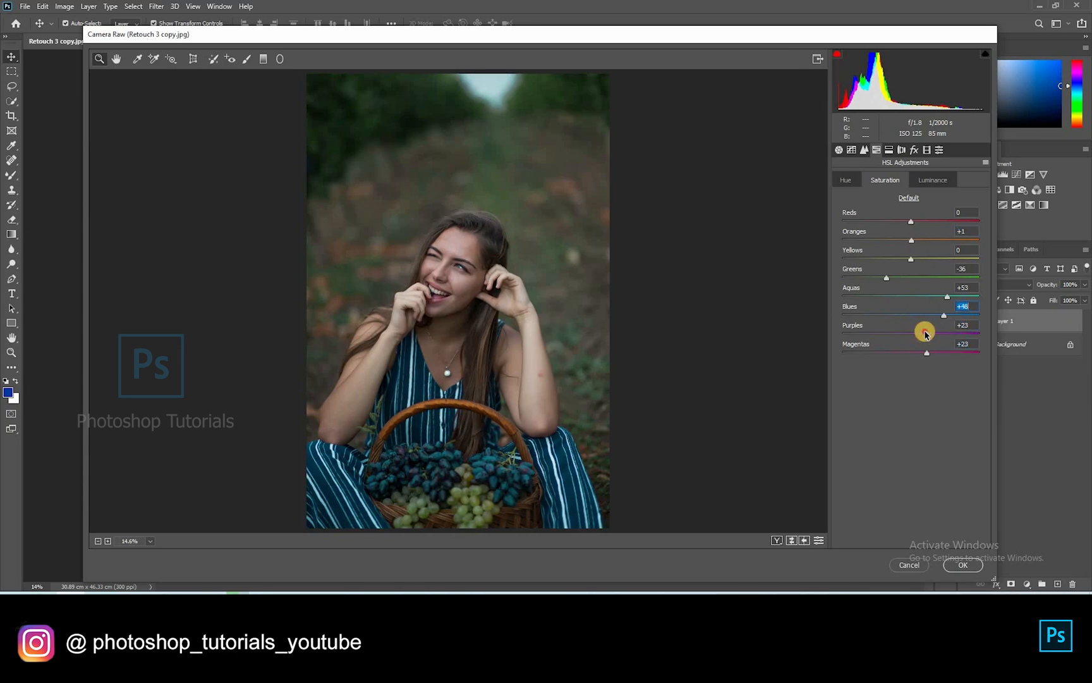
{"action": "mouse_move", "coordinate": [879, 266]}
{"action": "left_mouse_down"}
{"action": "mouse_move", "coordinate": [883, 279]}
{"action": "mouse_move", "coordinate": [856, 287]}
{"action": "mouse_move", "coordinate": [895, 281]}
{"action": "left_mouse_up"}
{"action": "mouse_move", "coordinate": [893, 282]}
{"action": "left_mouse_down"}
{"action": "mouse_move", "coordinate": [871, 285]}
{"action": "mouse_move", "coordinate": [957, 272]}
{"action": "mouse_move", "coordinate": [867, 284]}
{"action": "mouse_move", "coordinate": [929, 279]}
{"action": "mouse_move", "coordinate": [876, 295]}
{"action": "mouse_move", "coordinate": [919, 295]}
{"action": "mouse_move", "coordinate": [914, 280]}
{"action": "left_mouse_up"}
Set hues to blues -13, reds -3, oranges +1, and lower the greens saturation
{"action": "left_click", "coordinate": [850, 183]}
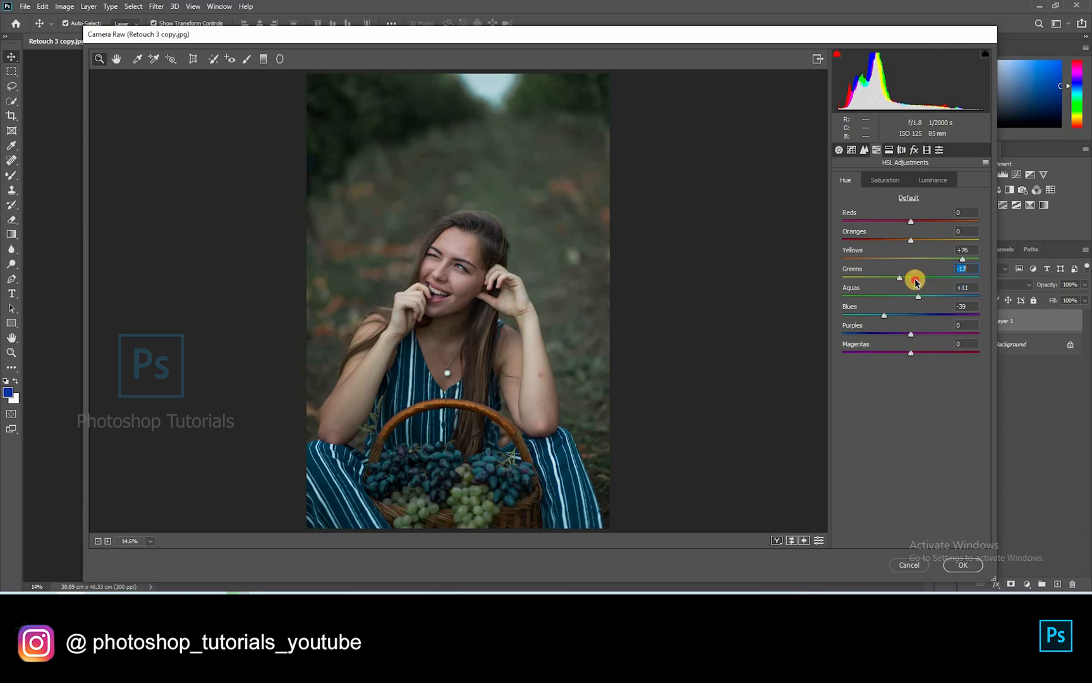
{"action": "left_click_drag", "start_coordinate": [866, 318], "coordinate": [904, 318]}
{"action": "mouse_move", "coordinate": [892, 228]}
{"action": "left_mouse_down"}
{"action": "mouse_move", "coordinate": [874, 240]}
{"action": "mouse_move", "coordinate": [909, 237]}
{"action": "left_mouse_up"}
{"action": "mouse_move", "coordinate": [912, 241]}
{"action": "left_mouse_down"}
{"action": "mouse_move", "coordinate": [884, 246]}
{"action": "mouse_move", "coordinate": [912, 258]}
{"action": "mouse_move", "coordinate": [907, 230]}
{"action": "left_mouse_up"}
{"action": "left_click", "coordinate": [897, 184]}
{"action": "left_click_drag", "start_coordinate": [876, 279], "coordinate": [882, 286]}
{"action": "left_click", "coordinate": [889, 150]}
Give the highlights a faint split-tone tint at saturation 7 and remove the shadow tint
{"action": "left_click_drag", "start_coordinate": [844, 215], "coordinate": [864, 196]}
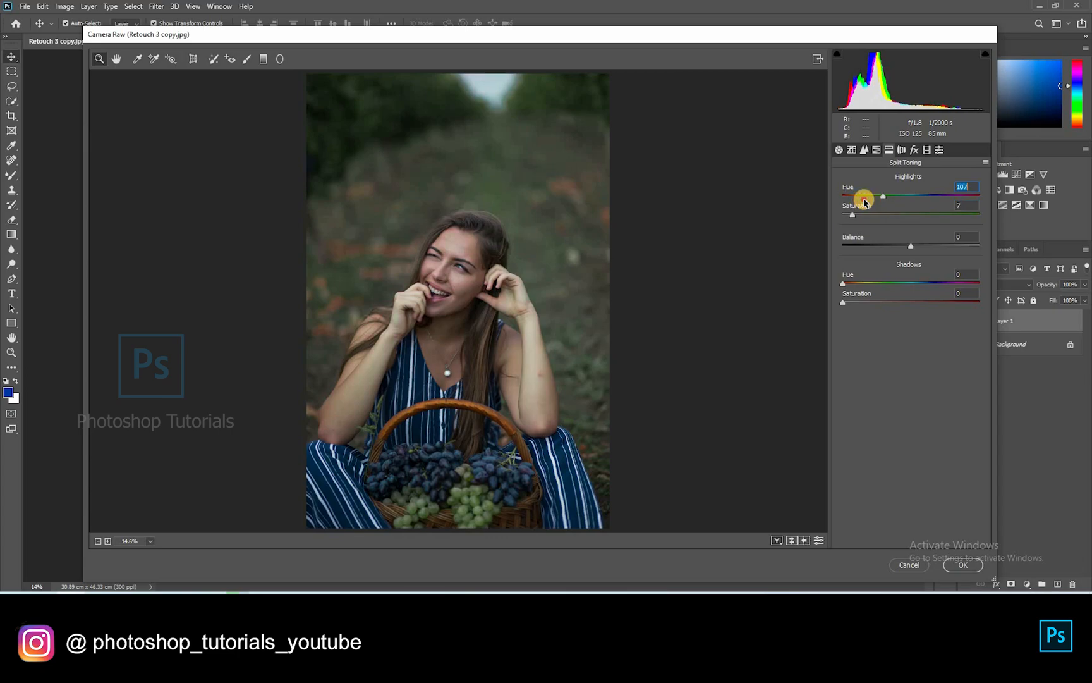
{"action": "left_click_drag", "start_coordinate": [843, 303], "coordinate": [951, 268]}
{"action": "left_click_drag", "start_coordinate": [869, 290], "coordinate": [842, 287]}
{"action": "left_click_drag", "start_coordinate": [854, 303], "coordinate": [817, 306]}
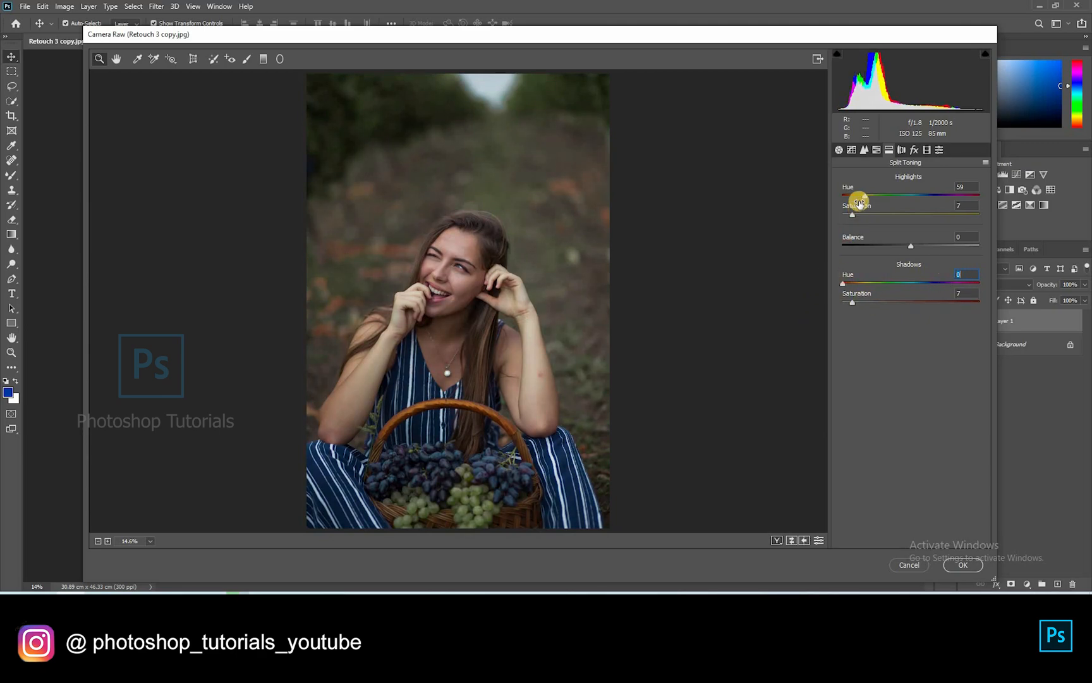
{"action": "left_click_drag", "start_coordinate": [871, 202], "coordinate": [866, 205]}
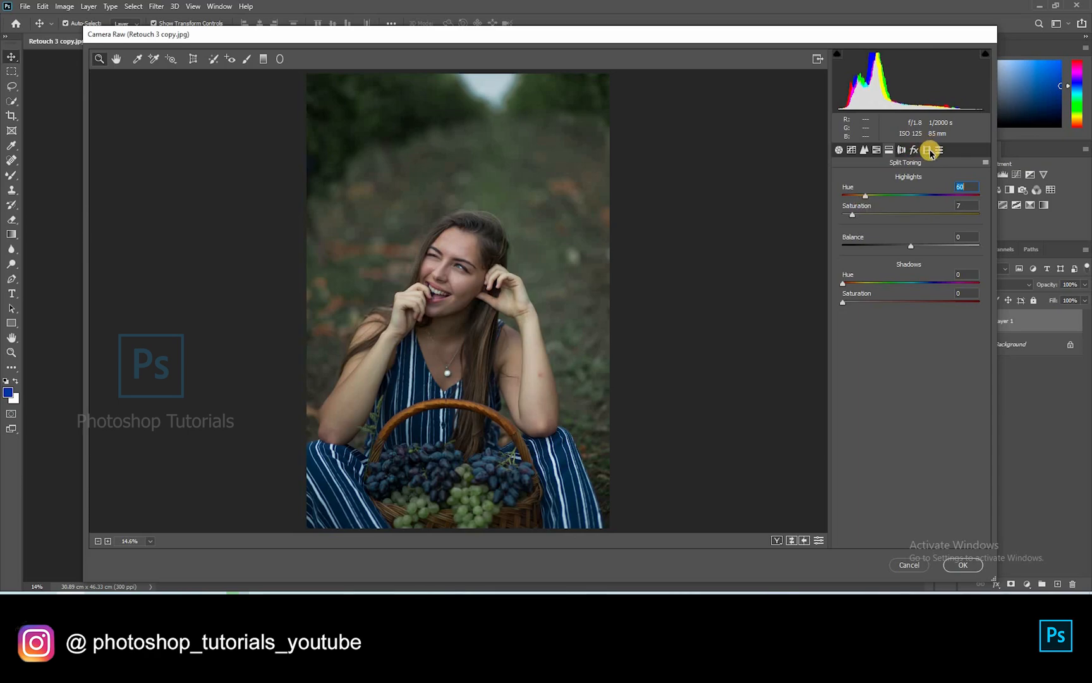
In Calibration, set Red primary +6/-6, Green +25/+33 and Blue -3/+39
{"action": "left_click", "coordinate": [927, 150]}
{"action": "left_click_drag", "start_coordinate": [927, 382], "coordinate": [938, 383]}
{"action": "left_click_drag", "start_coordinate": [911, 314], "coordinate": [908, 276]}
{"action": "left_click_drag", "start_coordinate": [896, 367], "coordinate": [938, 383]}
{"action": "mouse_move", "coordinate": [915, 312]}
{"action": "left_mouse_down"}
{"action": "mouse_move", "coordinate": [946, 312]}
{"action": "mouse_move", "coordinate": [928, 312]}
{"action": "left_mouse_up"}
{"action": "left_click_drag", "start_coordinate": [919, 264], "coordinate": [915, 264]}
{"action": "left_click", "coordinate": [466, 238]}
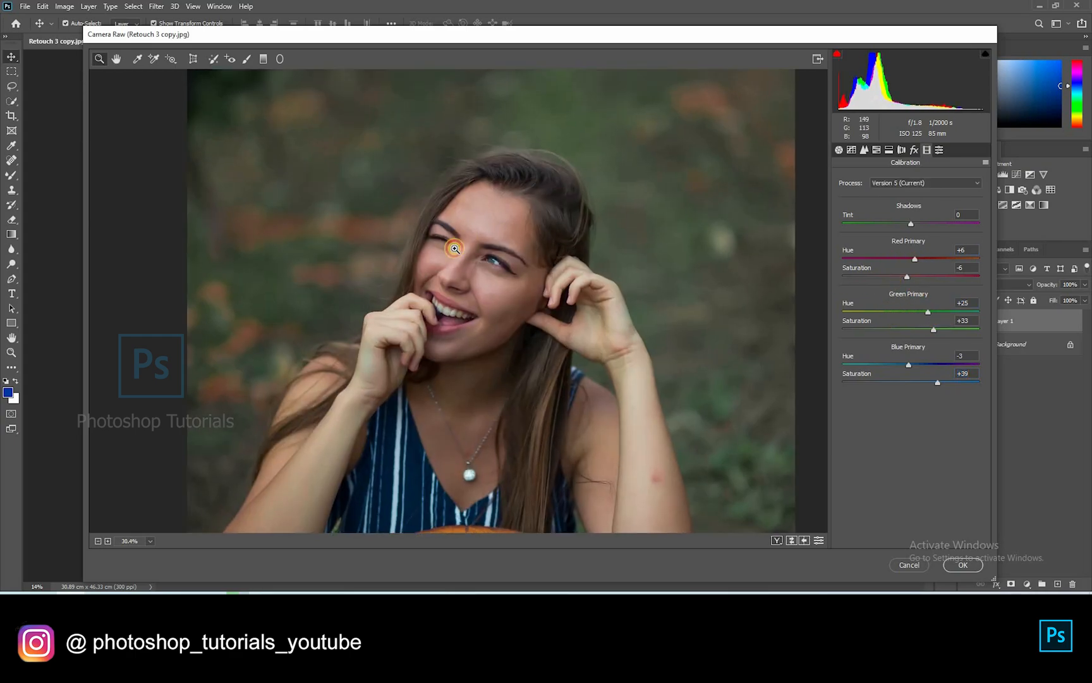
Set Vibrance +10 and Greens hue -27, then commit the Camera Raw Filter with OK
{"action": "left_click", "coordinate": [441, 260], "text": "alt"}
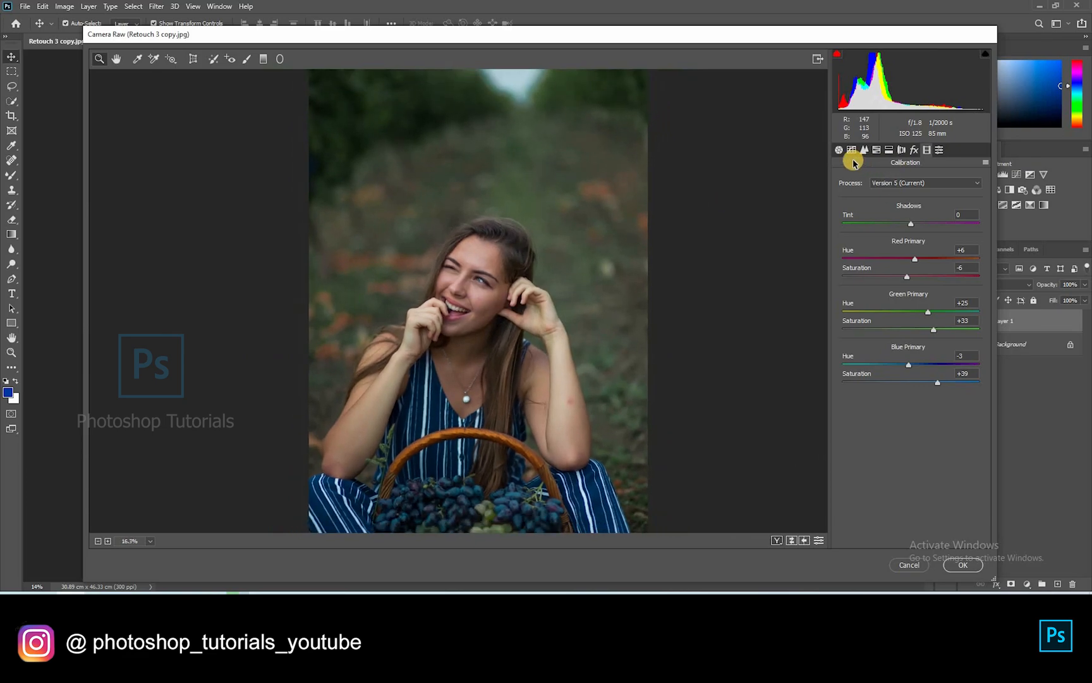
{"action": "left_click", "coordinate": [841, 150]}
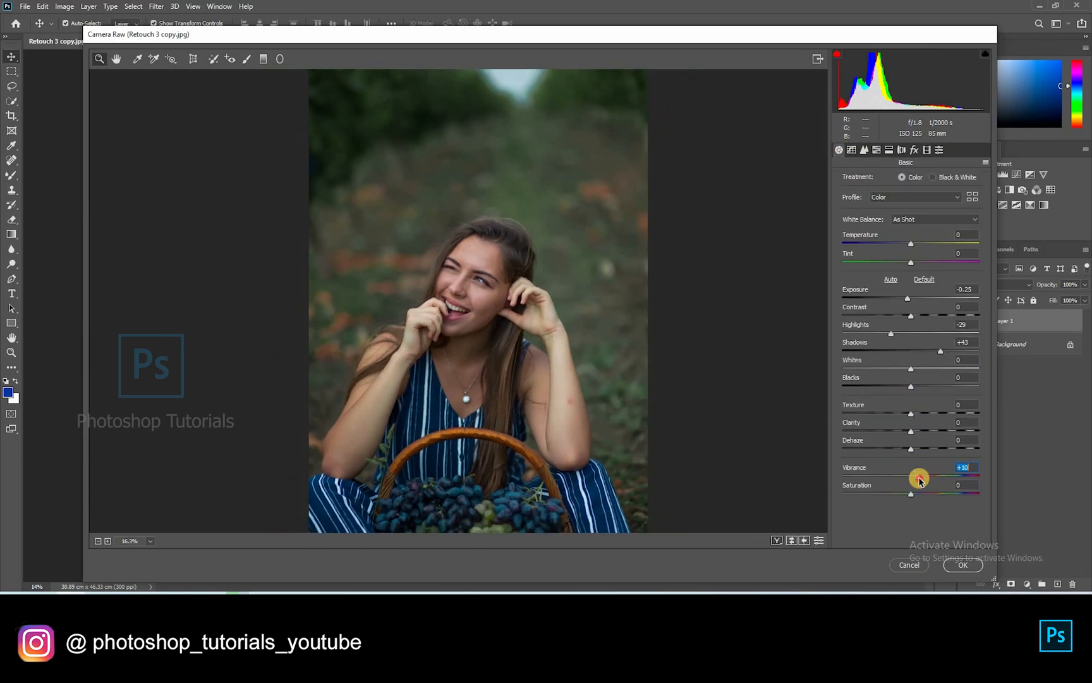
{"action": "left_click", "coordinate": [877, 150]}
{"action": "right_click", "coordinate": [751, 265]}
{"action": "right_click", "coordinate": [524, 310]}
{"action": "left_click", "coordinate": [569, 391]}
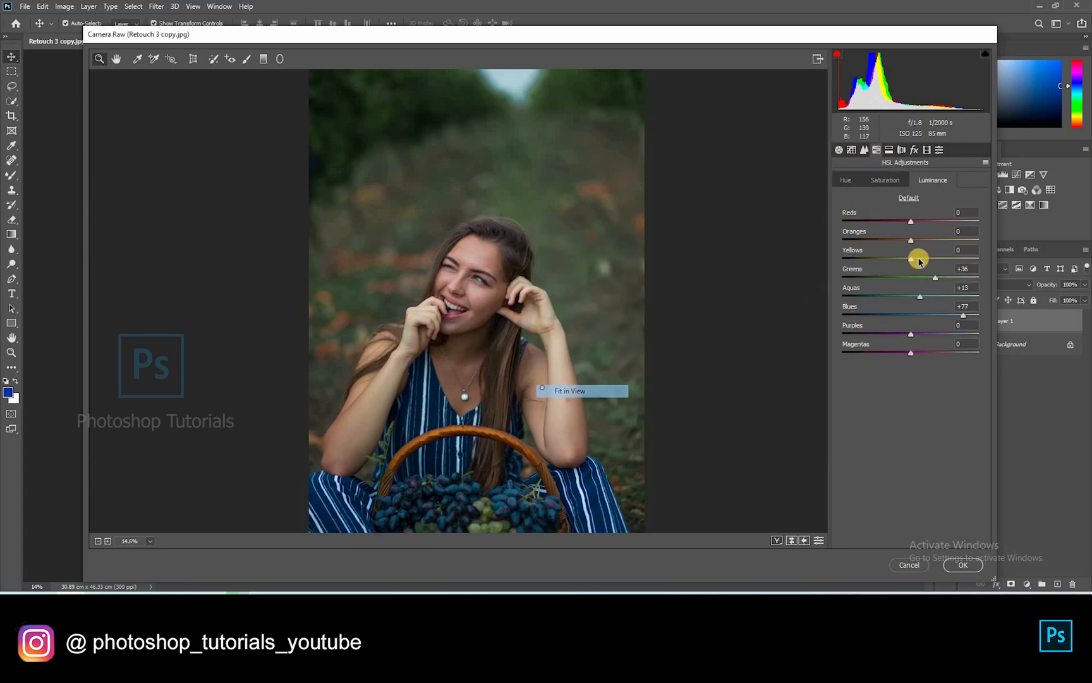
{"action": "left_click", "coordinate": [846, 180]}
{"action": "mouse_move", "coordinate": [920, 278]}
{"action": "left_mouse_down"}
{"action": "mouse_move", "coordinate": [887, 280]}
{"action": "mouse_move", "coordinate": [898, 281]}
{"action": "left_mouse_up"}
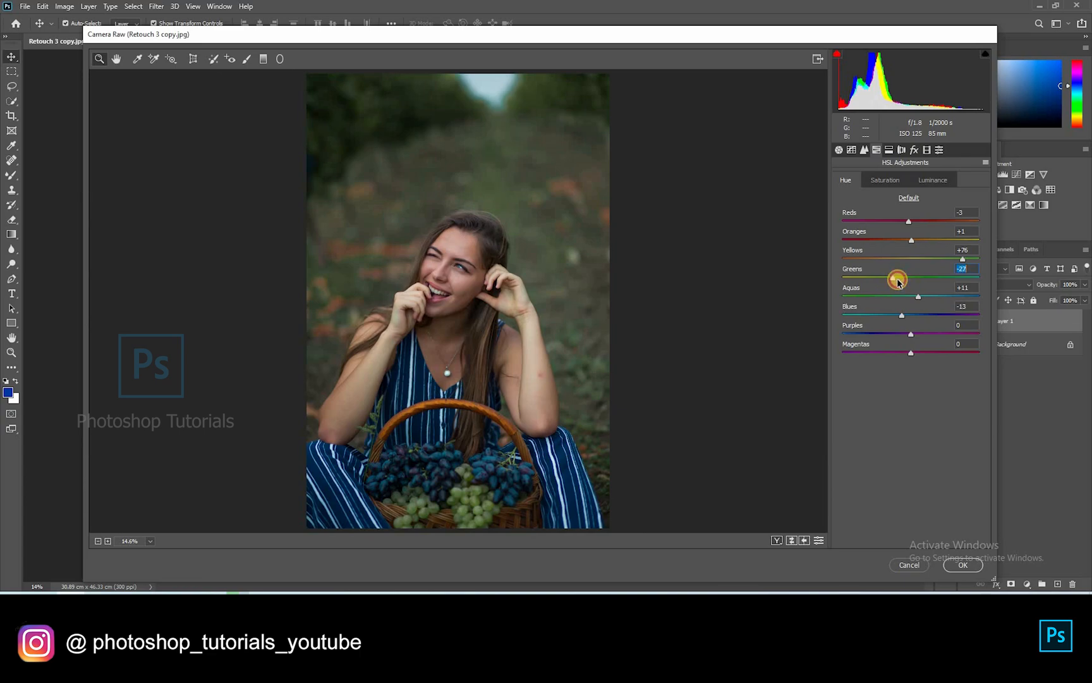
{"action": "left_click", "coordinate": [962, 564]}
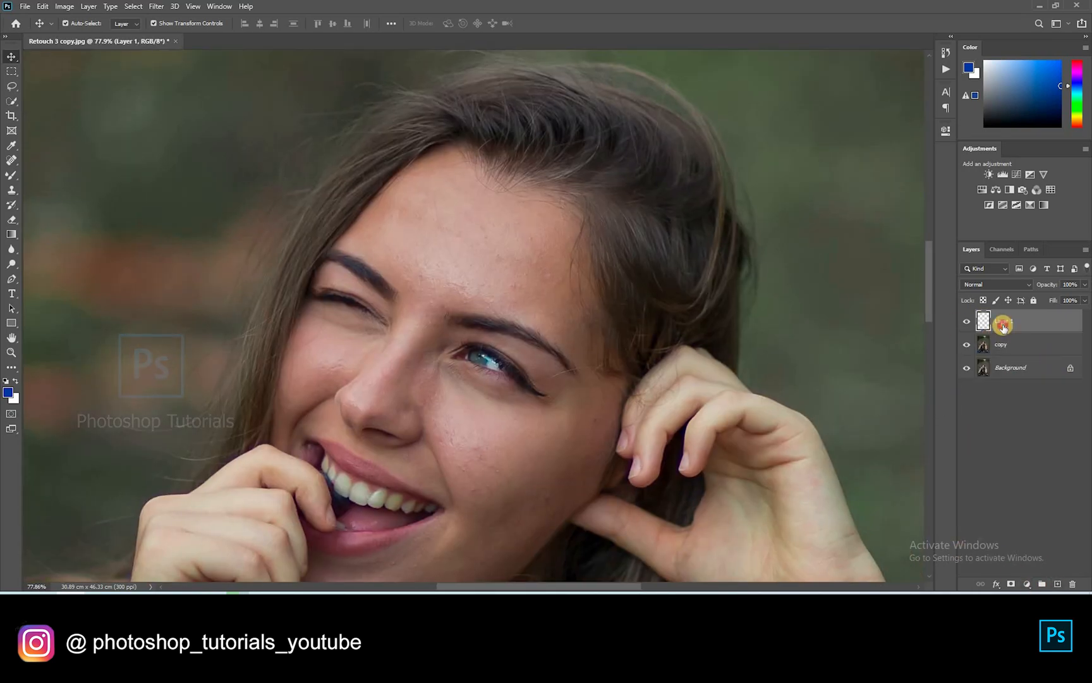
Add a skin cleanup layer and set up the Healing Brush at size 9 with a clean-skin source
{"action": "left_click", "coordinate": [13, 162]}
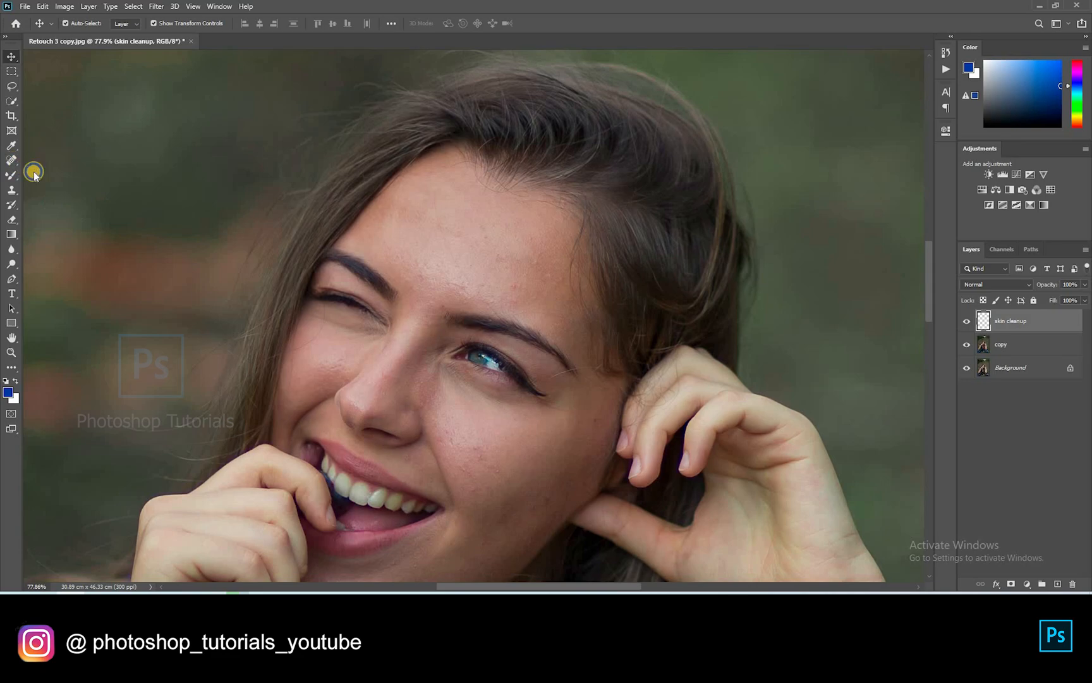
{"action": "left_click", "coordinate": [79, 168]}
{"action": "scroll", "coordinate": [398, 204], "scroll_direction": "up", "scroll_amount": 7}
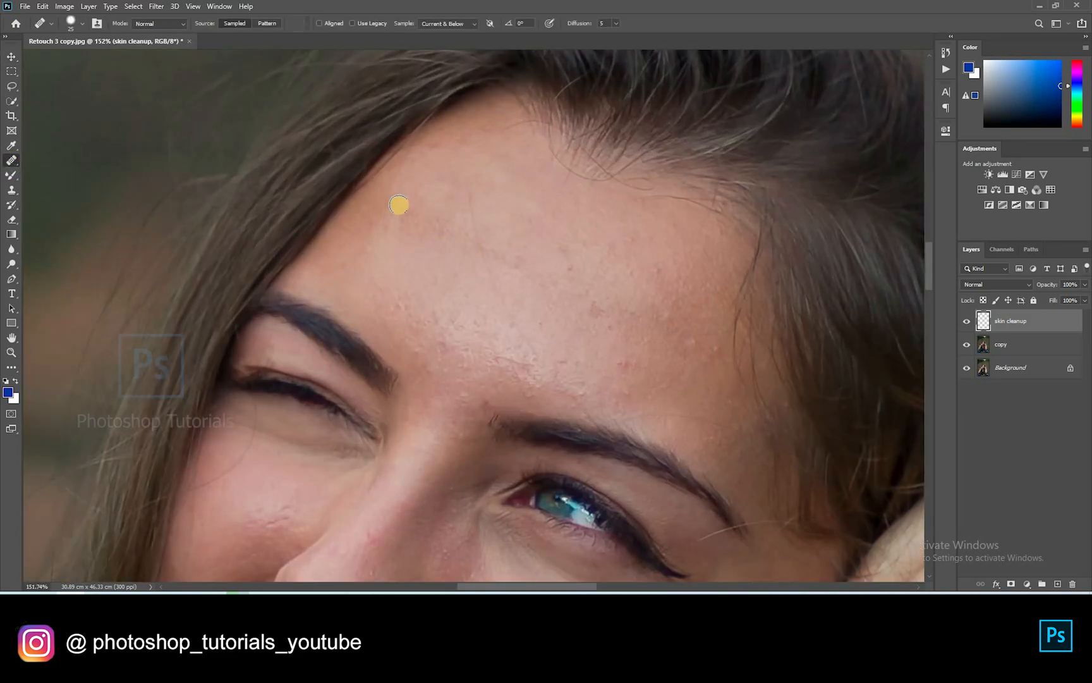
{"action": "scroll", "coordinate": [399, 205], "scroll_direction": "down", "scroll_amount": 1}
{"action": "key", "text": "bracketleft"}
{"action": "key", "text": "bracketleft"}
{"action": "left_click", "coordinate": [472, 184], "text": "alt"}
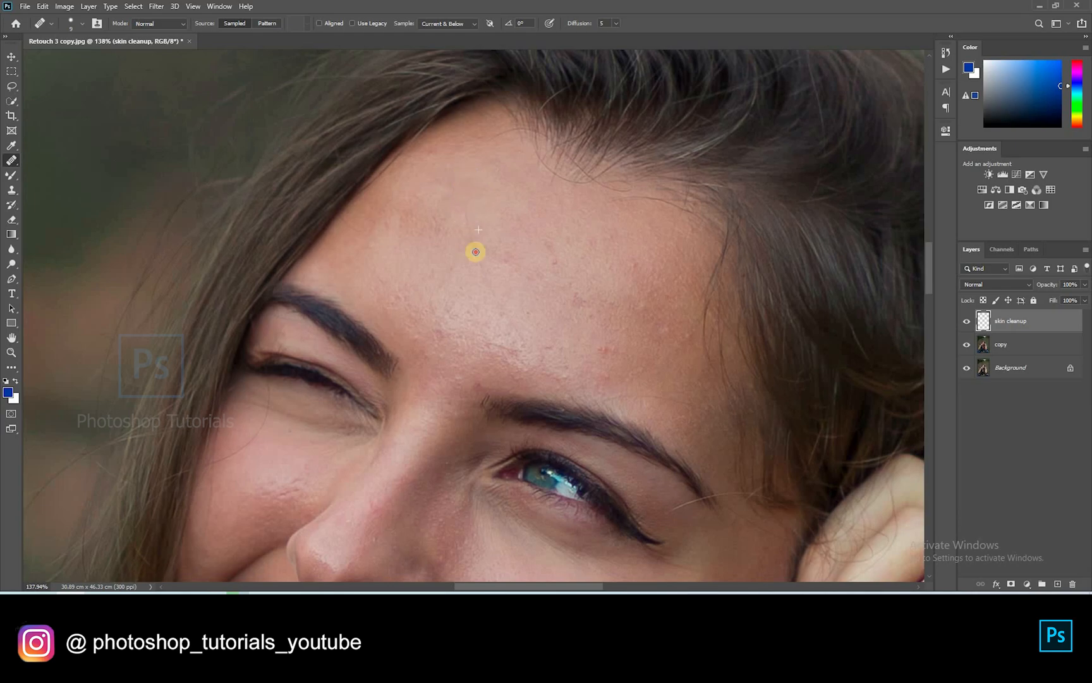
{"action": "right_click", "coordinate": [500, 296]}
Heal the red spots and blemishes across the forehead, resampling clean skin as needed
{"action": "left_click", "coordinate": [492, 280]}
{"action": "left_click", "coordinate": [524, 345]}
{"action": "left_click", "coordinate": [572, 289]}
{"action": "left_click", "coordinate": [601, 263], "text": "alt"}
{"action": "left_click", "coordinate": [648, 309]}
{"action": "left_click", "coordinate": [652, 278], "text": "alt"}
{"action": "left_click", "coordinate": [664, 328]}
{"action": "left_click", "coordinate": [628, 353], "text": "alt"}
{"action": "left_click_drag", "start_coordinate": [605, 349], "coordinate": [612, 343]}
{"action": "left_click", "coordinate": [587, 369], "text": "alt"}
{"action": "left_click", "coordinate": [556, 339]}
Heal spots and stray hairs beside the brow, under the eye, near the nose and along the temple hairline
{"action": "left_click_drag", "start_coordinate": [387, 275], "coordinate": [492, 332]}
{"action": "left_click", "coordinate": [474, 301], "text": "alt"}
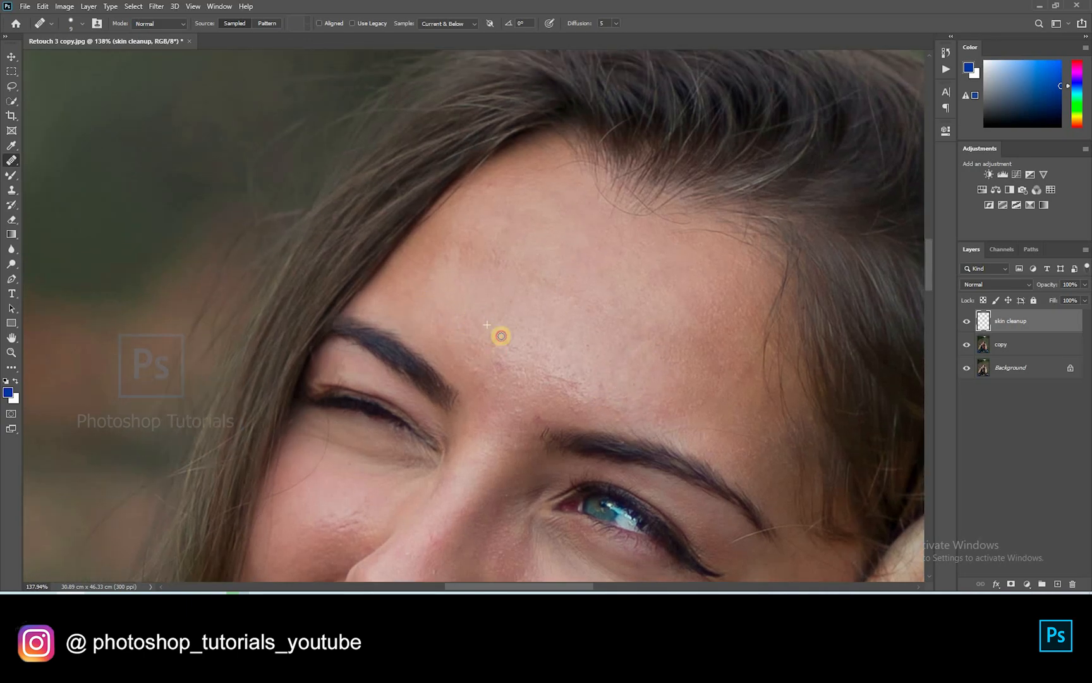
{"action": "left_click", "coordinate": [534, 327], "text": "alt"}
{"action": "left_click", "coordinate": [548, 314]}
{"action": "mouse_move", "coordinate": [503, 437]}
{"action": "left_mouse_down"}
{"action": "mouse_move", "coordinate": [521, 351]}
{"action": "mouse_move", "coordinate": [480, 304]}
{"action": "left_mouse_up"}
{"action": "left_click", "coordinate": [481, 298]}
{"action": "left_click_drag", "start_coordinate": [266, 287], "coordinate": [266, 302]}
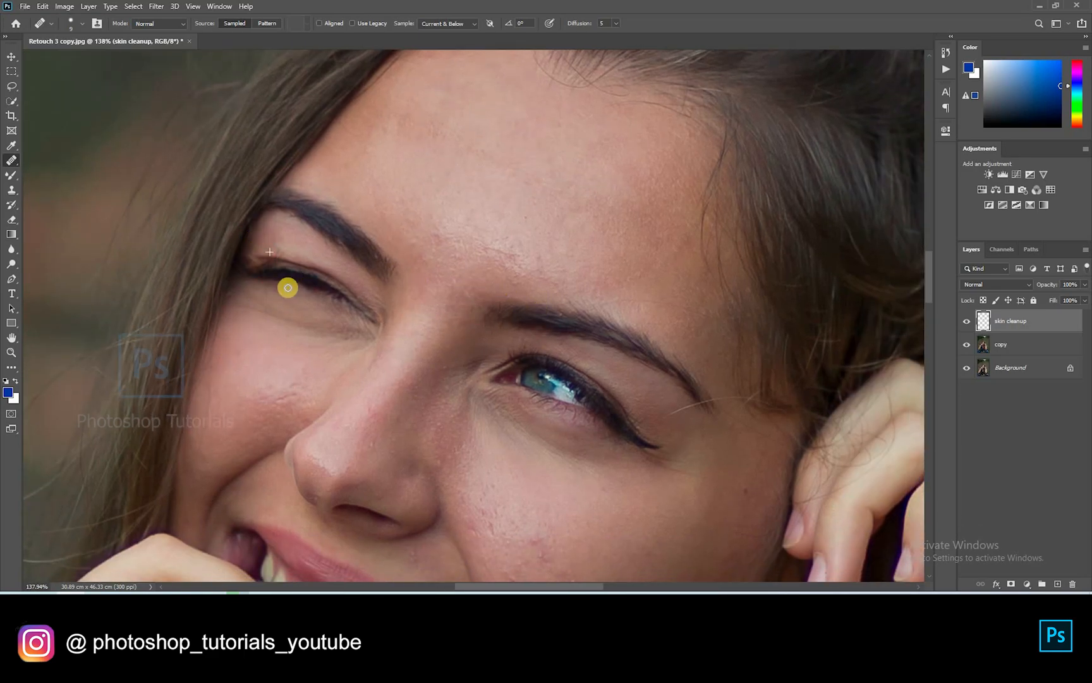
{"action": "left_click", "coordinate": [331, 366]}
{"action": "left_click_drag", "start_coordinate": [695, 153], "coordinate": [478, 196]}
{"action": "left_click", "coordinate": [497, 215], "text": "alt"}
{"action": "mouse_move", "coordinate": [491, 239]}
{"action": "left_mouse_down"}
{"action": "mouse_move", "coordinate": [502, 199]}
{"action": "mouse_move", "coordinate": [492, 310]}
{"action": "left_mouse_up"}
Heal the stray hairs by the temple, below the eyebrow tail and near the hairline
{"action": "left_click_drag", "start_coordinate": [484, 266], "coordinate": [486, 278]}
{"action": "left_click", "coordinate": [496, 310], "text": "alt"}
{"action": "left_click_drag", "start_coordinate": [505, 343], "coordinate": [512, 332]}
{"action": "left_click_drag", "start_coordinate": [386, 347], "coordinate": [332, 255]}
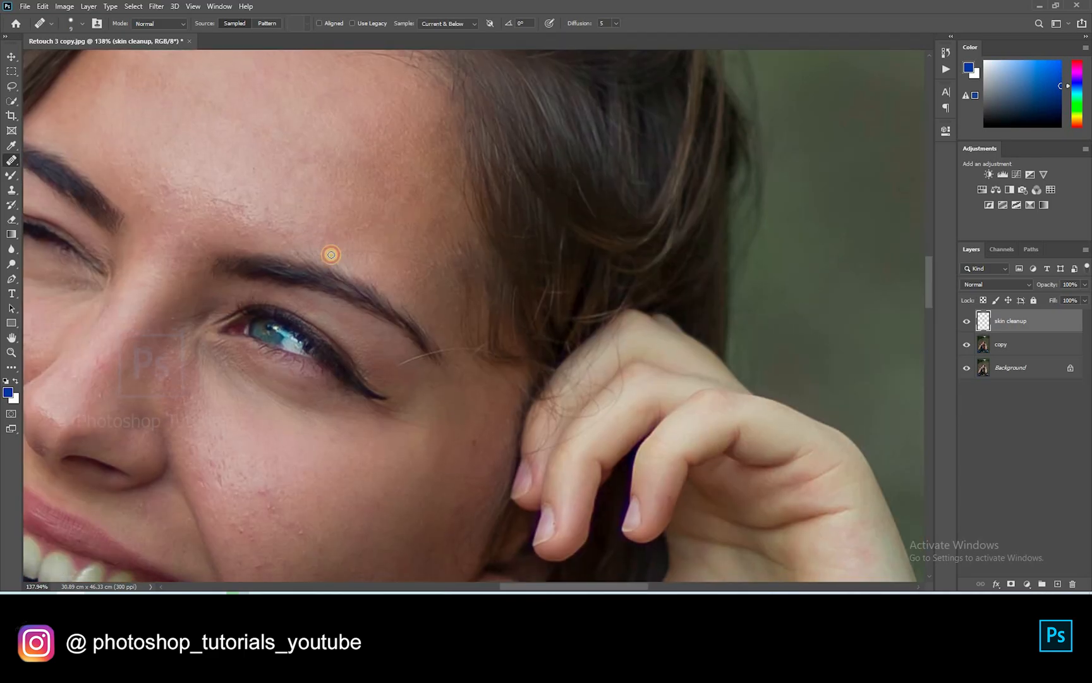
{"action": "mouse_move", "coordinate": [398, 368]}
{"action": "left_mouse_down"}
{"action": "mouse_move", "coordinate": [442, 380]}
{"action": "mouse_move", "coordinate": [427, 351]}
{"action": "mouse_move", "coordinate": [468, 347]}
{"action": "left_mouse_up"}
{"action": "left_click", "coordinate": [442, 380], "text": "alt"}
{"action": "left_click", "coordinate": [419, 338], "text": "alt"}
{"action": "left_click_drag", "start_coordinate": [438, 409], "coordinate": [431, 341]}
{"action": "left_click", "coordinate": [431, 341], "text": "alt"}
{"action": "left_click_drag", "start_coordinate": [460, 302], "coordinate": [480, 317]}
{"action": "left_click", "coordinate": [464, 358], "text": "alt"}
{"action": "left_click_drag", "start_coordinate": [483, 329], "coordinate": [490, 316]}
{"action": "left_click", "coordinate": [536, 290]}
Heal the blemishes below the small mole and across the cheek
{"action": "mouse_move", "coordinate": [449, 350]}
{"action": "left_mouse_down"}
{"action": "mouse_move", "coordinate": [520, 272]}
{"action": "mouse_move", "coordinate": [587, 303]}
{"action": "left_mouse_up"}
{"action": "left_click", "coordinate": [482, 322], "text": "alt"}
{"action": "left_click", "coordinate": [509, 335], "text": "alt"}
{"action": "left_click", "coordinate": [495, 337], "text": "alt"}
{"action": "left_click_drag", "start_coordinate": [470, 275], "coordinate": [523, 288]}
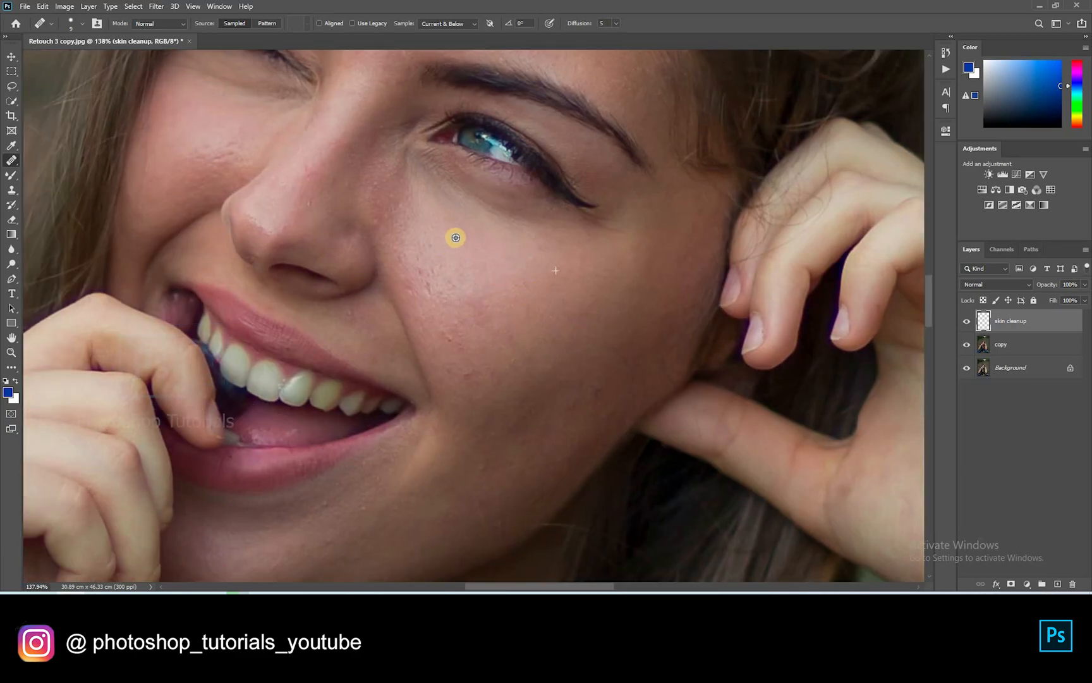
{"action": "left_click", "coordinate": [428, 292], "text": "alt"}
{"action": "mouse_move", "coordinate": [436, 276]}
{"action": "left_mouse_down"}
{"action": "mouse_move", "coordinate": [446, 305]}
{"action": "mouse_move", "coordinate": [435, 303]}
{"action": "mouse_move", "coordinate": [458, 325]}
{"action": "left_mouse_up"}
{"action": "left_click", "coordinate": [408, 287]}
{"action": "left_click", "coordinate": [447, 288], "text": "alt"}
{"action": "left_click", "coordinate": [441, 316], "text": "alt"}
{"action": "left_click", "coordinate": [465, 343]}
{"action": "left_click", "coordinate": [497, 368], "text": "alt"}
{"action": "left_click", "coordinate": [468, 375]}
Heal the blemishes lower on the cheek and a spot along the jaw
{"action": "left_click_drag", "start_coordinate": [589, 361], "coordinate": [659, 222]}
{"action": "left_click", "coordinate": [676, 236], "text": "alt"}
{"action": "left_click", "coordinate": [634, 259]}
{"action": "left_click", "coordinate": [675, 277], "text": "alt"}
{"action": "left_click", "coordinate": [550, 323]}
{"action": "left_click_drag", "start_coordinate": [546, 374], "coordinate": [555, 285]}
{"action": "left_click", "coordinate": [572, 344]}
{"action": "left_click", "coordinate": [607, 365]}
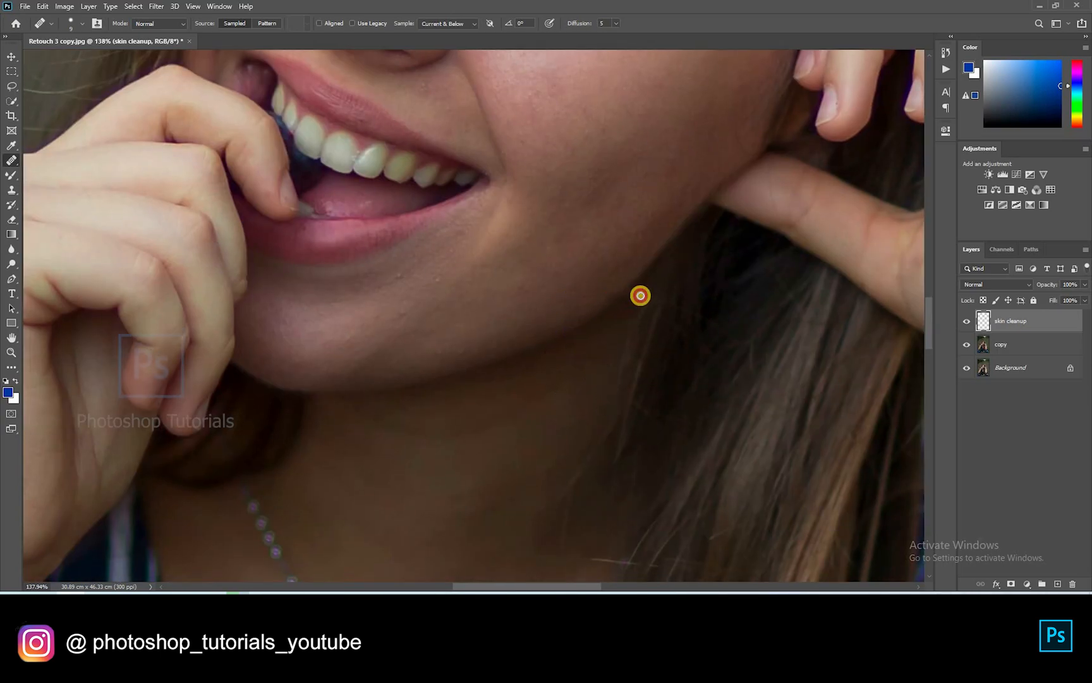
Heal the spots on the brow area, the upper forehead and stray hairs along the hairline
{"action": "scroll", "coordinate": [617, 310], "scroll_direction": "up", "scroll_amount": 6}
{"action": "left_click_drag", "start_coordinate": [601, 208], "coordinate": [574, 249]}
{"action": "left_click", "coordinate": [596, 273]}
{"action": "left_click", "coordinate": [680, 310]}
{"action": "mouse_move", "coordinate": [587, 69]}
{"action": "left_mouse_down"}
{"action": "mouse_move", "coordinate": [404, 288]}
{"action": "mouse_move", "coordinate": [416, 256]}
{"action": "mouse_move", "coordinate": [462, 302]}
{"action": "mouse_move", "coordinate": [505, 292]}
{"action": "mouse_move", "coordinate": [530, 316]}
{"action": "left_mouse_up"}
{"action": "left_click", "coordinate": [403, 287], "text": "alt"}
{"action": "left_click", "coordinate": [405, 315]}
{"action": "left_click", "coordinate": [478, 337], "text": "alt"}
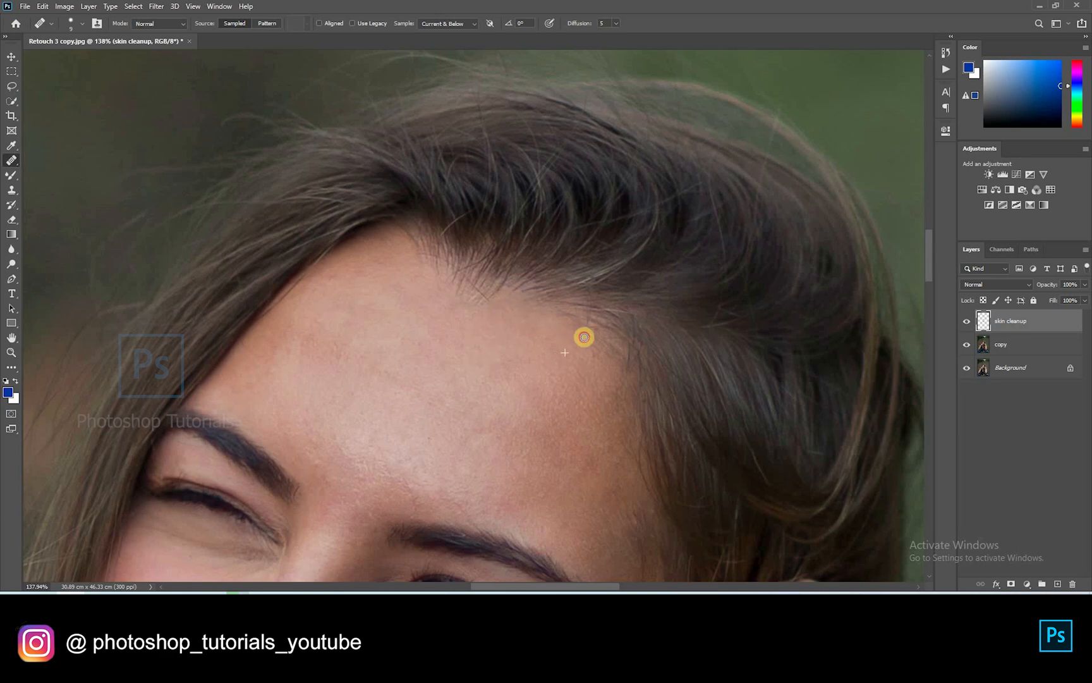
{"action": "left_click_drag", "start_coordinate": [627, 349], "coordinate": [625, 346]}
{"action": "mouse_move", "coordinate": [488, 310]}
{"action": "left_mouse_down"}
{"action": "mouse_move", "coordinate": [451, 293]}
{"action": "mouse_move", "coordinate": [456, 312]}
{"action": "mouse_move", "coordinate": [471, 293]}
{"action": "left_mouse_up"}
Enlarge the healing brush and heal the red spots on the first forearm
{"action": "scroll", "coordinate": [392, 323], "scroll_direction": "down", "scroll_amount": 10}
{"action": "scroll", "coordinate": [481, 344], "scroll_direction": "up", "scroll_amount": 3}
{"action": "scroll", "coordinate": [499, 344], "scroll_direction": "down", "scroll_amount": 4}
{"action": "scroll", "coordinate": [561, 380], "scroll_direction": "up", "scroll_amount": 3}
{"action": "scroll", "coordinate": [606, 361], "scroll_direction": "down", "scroll_amount": 2}
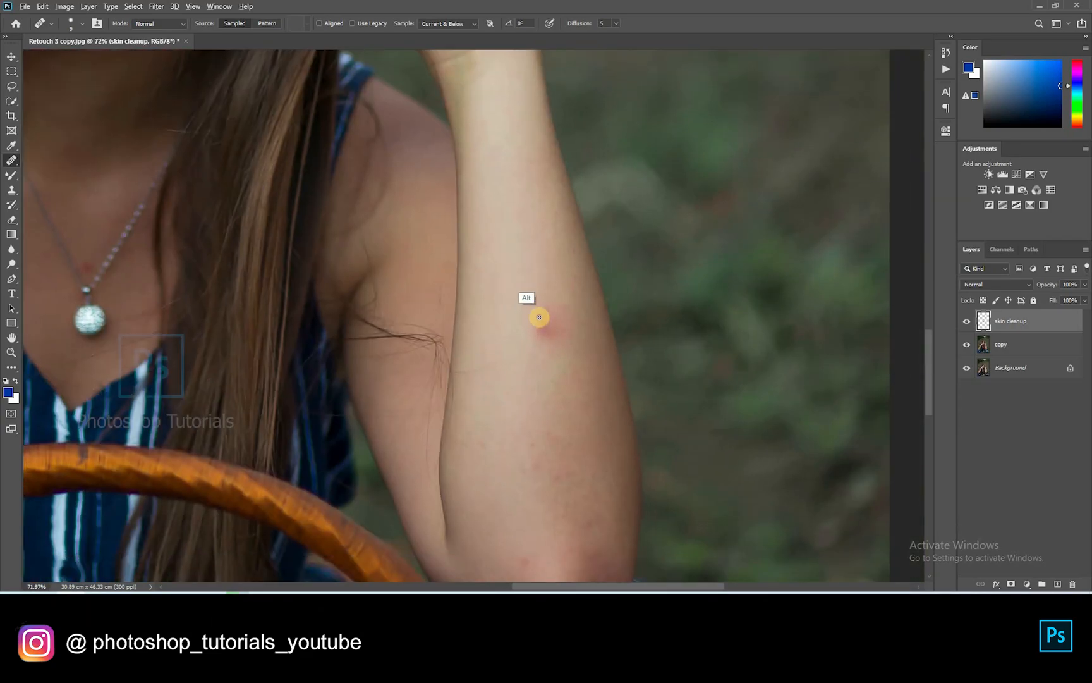
{"action": "left_click", "coordinate": [542, 266], "text": "alt"}
{"action": "key", "text": "bracketright"}
{"action": "key", "text": "bracketright"}
{"action": "key", "text": "bracketright"}
{"action": "key", "text": "bracketright"}
{"action": "key", "text": "bracketright"}
{"action": "key", "text": "bracketright"}
{"action": "mouse_move", "coordinate": [550, 342]}
{"action": "left_mouse_down"}
{"action": "mouse_move", "coordinate": [544, 330]}
{"action": "mouse_move", "coordinate": [546, 354]}
{"action": "left_mouse_up"}
{"action": "left_click_drag", "start_coordinate": [547, 310], "coordinate": [526, 314]}
Heal the redness and spots on the left forearm and near the wrist
{"action": "left_click_drag", "start_coordinate": [655, 296], "coordinate": [817, 186]}
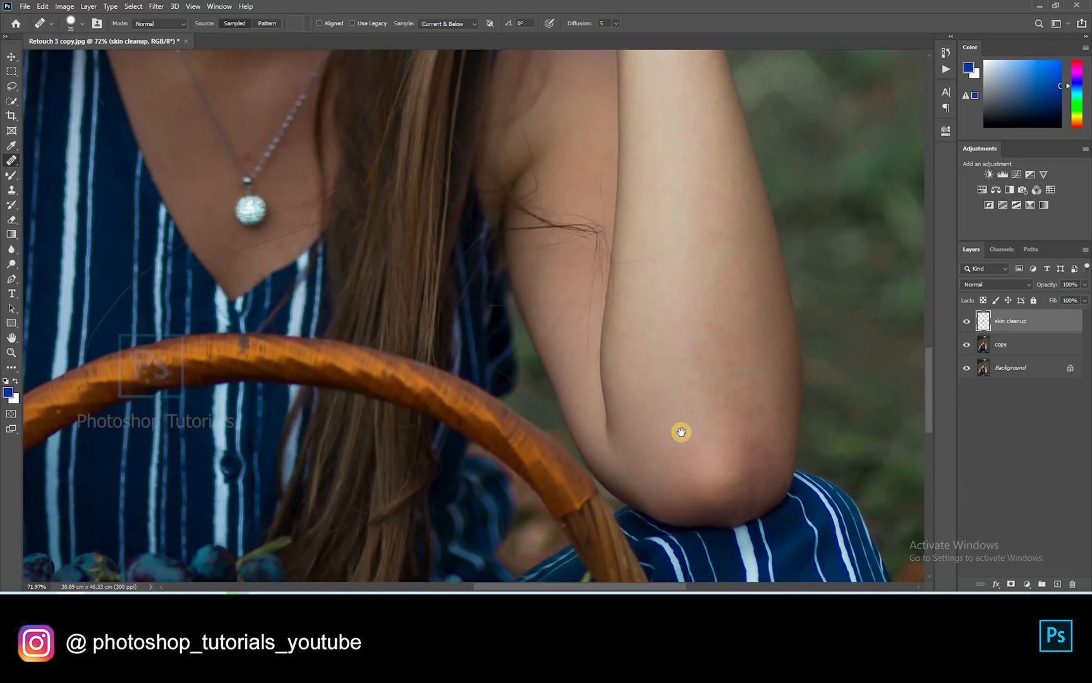
{"action": "left_click_drag", "start_coordinate": [278, 480], "coordinate": [864, 412]}
{"action": "left_click_drag", "start_coordinate": [378, 449], "coordinate": [349, 506]}
{"action": "left_click", "coordinate": [285, 447], "text": "alt"}
{"action": "left_click", "coordinate": [300, 385]}
{"action": "left_click", "coordinate": [242, 432]}
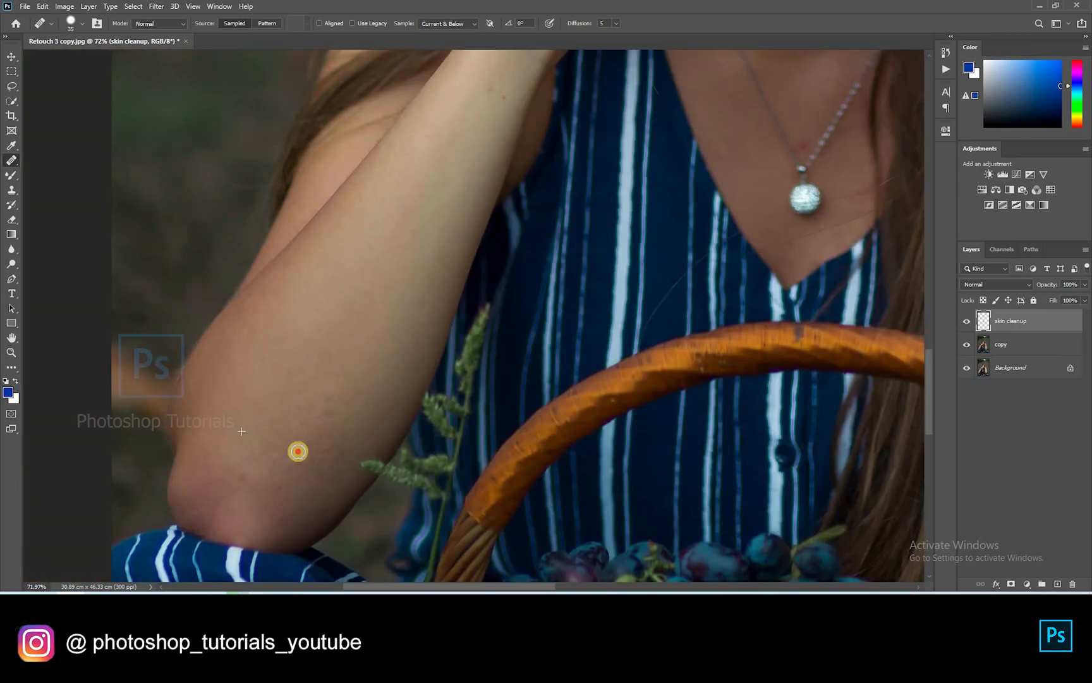
{"action": "left_click_drag", "start_coordinate": [496, 76], "coordinate": [339, 325]}
{"action": "left_click", "coordinate": [351, 359]}
{"action": "left_click_drag", "start_coordinate": [646, 382], "coordinate": [527, 413]}
{"action": "left_click_drag", "start_coordinate": [511, 158], "coordinate": [492, 375]}
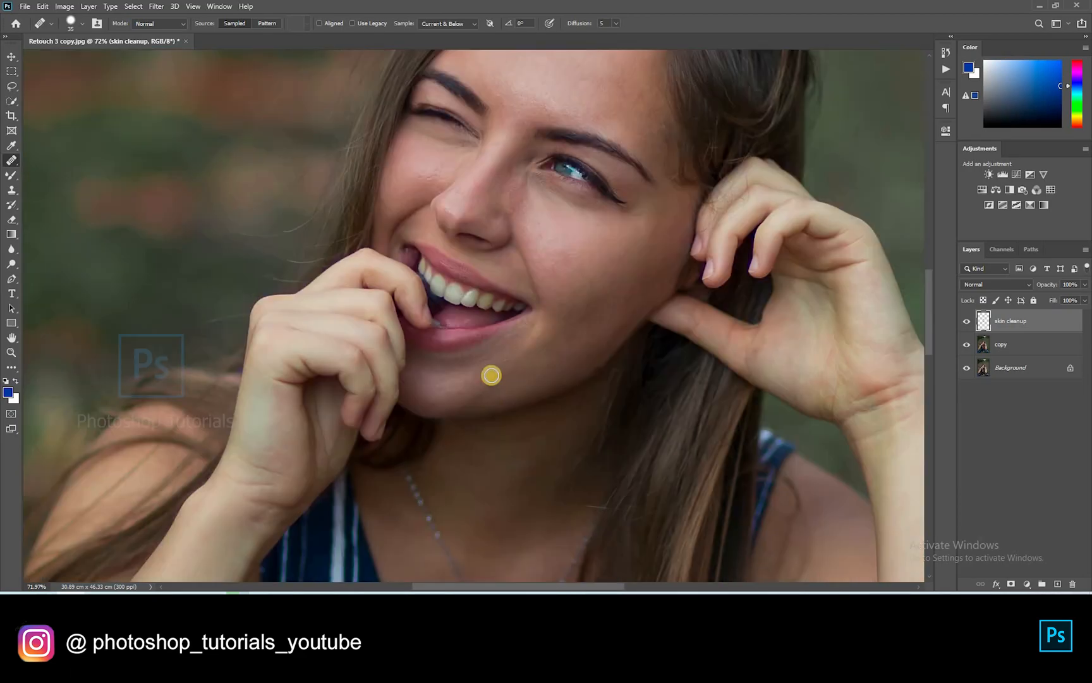
{"action": "scroll", "coordinate": [497, 365], "scroll_direction": "down", "scroll_amount": 5}
{"action": "scroll", "coordinate": [385, 298], "scroll_direction": "up", "scroll_amount": 6}
Toggle the skin cleanup layer on and off to compare the face before and after
{"action": "left_click", "coordinate": [966, 320]}
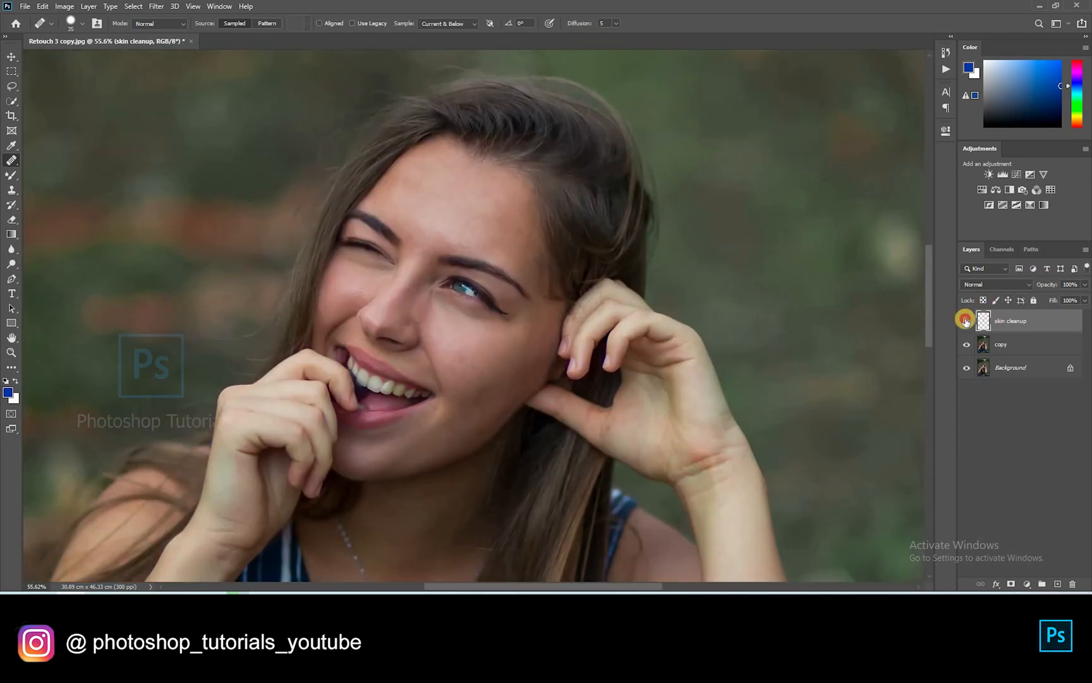
{"action": "left_click", "coordinate": [966, 322]}
{"action": "left_click", "coordinate": [966, 321]}
{"action": "left_click", "coordinate": [966, 321]}
{"action": "left_click", "coordinate": [968, 321]}
Merge the skin cleanup and copy layers into one layer with Ctrl+E
{"action": "left_click", "coordinate": [1013, 342]}
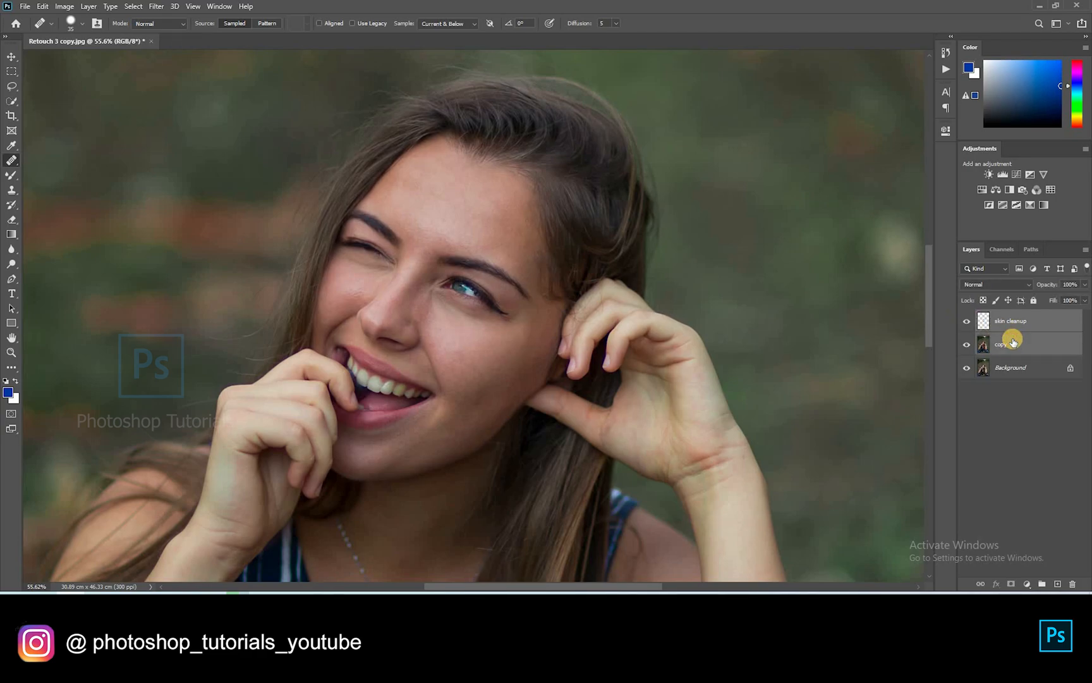
{"action": "key", "text": "ctrl+e"}
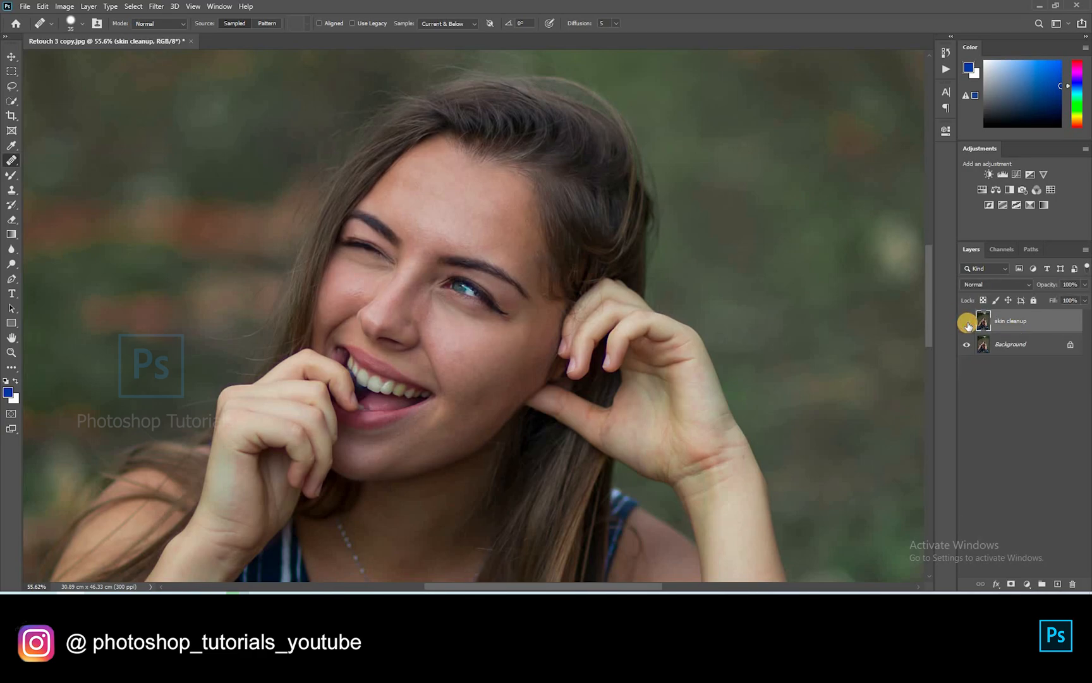
{"action": "left_click", "coordinate": [968, 323]}
{"action": "scroll", "coordinate": [469, 302], "scroll_direction": "down", "scroll_amount": 8}
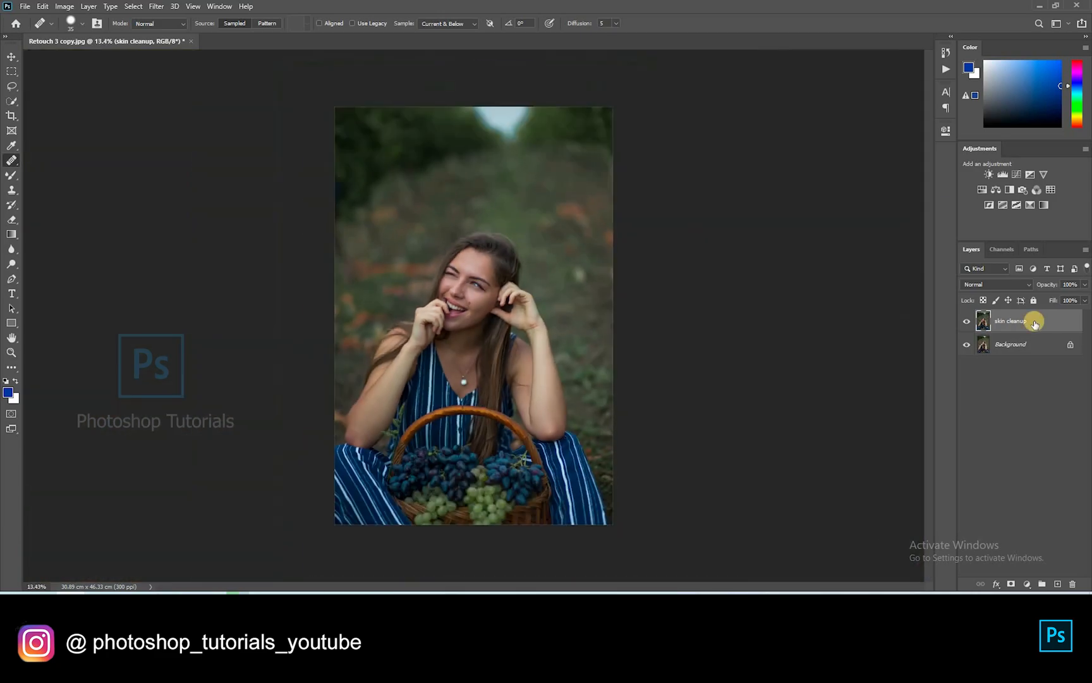
{"action": "scroll", "coordinate": [1022, 318], "scroll_direction": "up", "scroll_amount": 1}
Clone dark foliage from both sides over the bright sky gap at the top
{"action": "scroll", "coordinate": [507, 149], "scroll_direction": "up", "scroll_amount": 5}
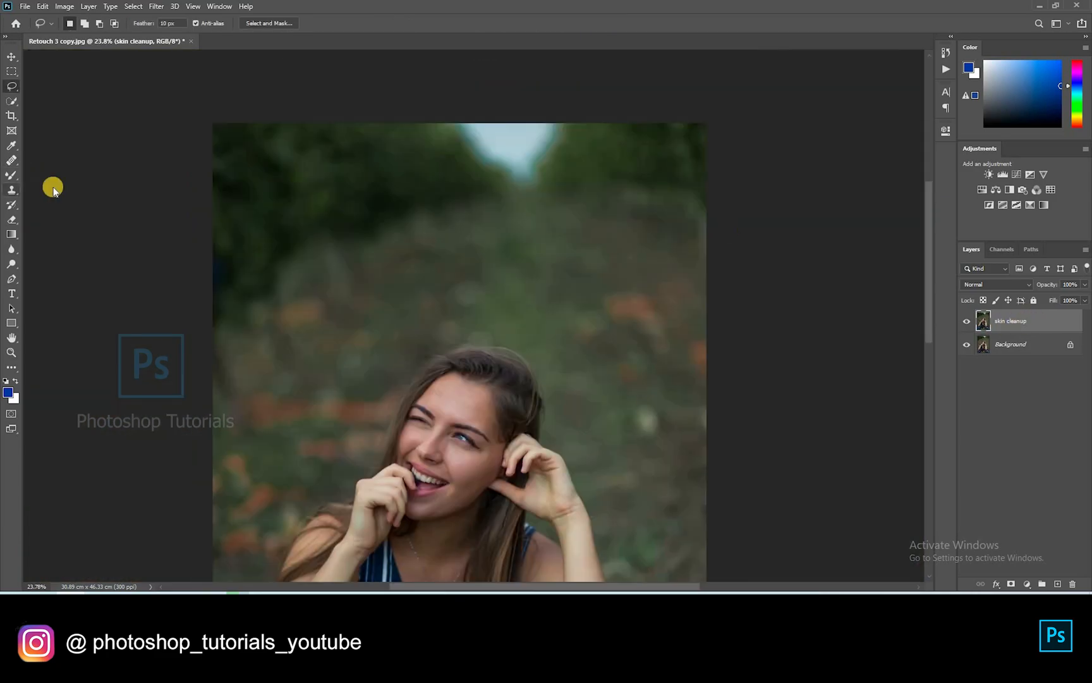
{"action": "left_click", "coordinate": [11, 190]}
{"action": "left_click", "coordinate": [396, 144], "text": "alt"}
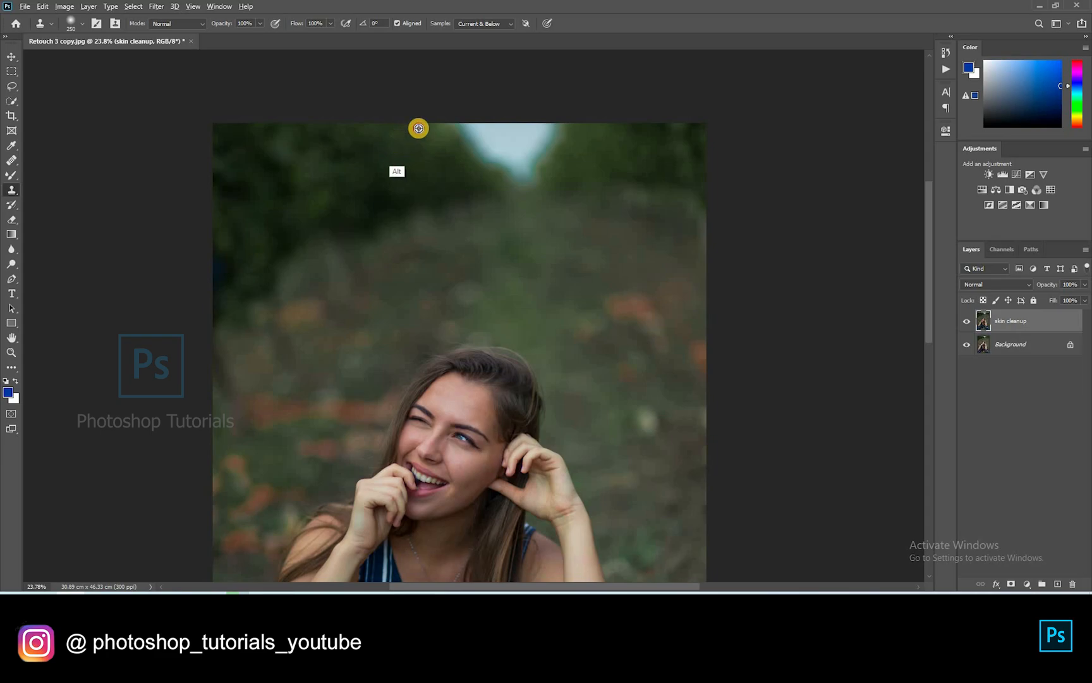
{"action": "mouse_move", "coordinate": [459, 134]}
{"action": "left_mouse_down"}
{"action": "mouse_move", "coordinate": [499, 167]}
{"action": "mouse_move", "coordinate": [466, 125]}
{"action": "mouse_move", "coordinate": [503, 169]}
{"action": "left_mouse_up"}
{"action": "left_click", "coordinate": [574, 132], "text": "alt"}
{"action": "mouse_move", "coordinate": [553, 134]}
{"action": "left_mouse_down"}
{"action": "mouse_move", "coordinate": [524, 131]}
{"action": "mouse_move", "coordinate": [468, 186]}
{"action": "mouse_move", "coordinate": [534, 166]}
{"action": "left_mouse_up"}
{"action": "left_click", "coordinate": [411, 159], "text": "alt"}
{"action": "mouse_move", "coordinate": [483, 139]}
{"action": "left_mouse_down"}
{"action": "mouse_move", "coordinate": [532, 155]}
{"action": "mouse_move", "coordinate": [512, 122]}
{"action": "mouse_move", "coordinate": [556, 173]}
{"action": "mouse_move", "coordinate": [421, 127]}
{"action": "mouse_move", "coordinate": [441, 158]}
{"action": "left_mouse_up"}
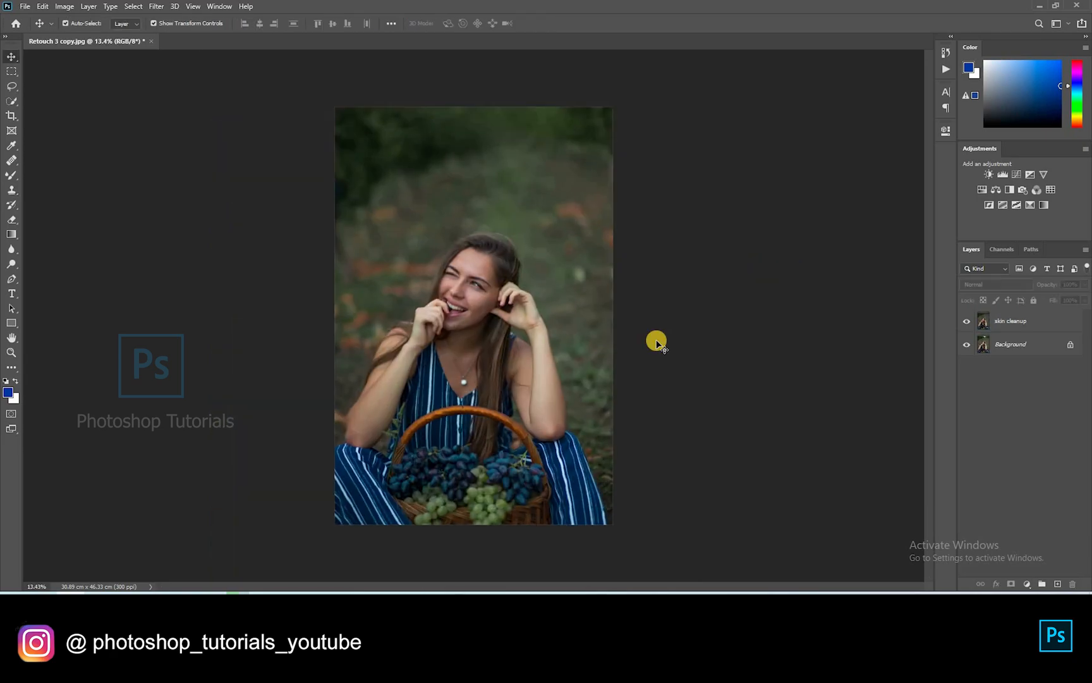
{"action": "scroll", "coordinate": [685, 345], "scroll_direction": "up", "scroll_amount": 1}
{"action": "scroll", "coordinate": [816, 365], "scroll_direction": "up", "scroll_amount": 1}
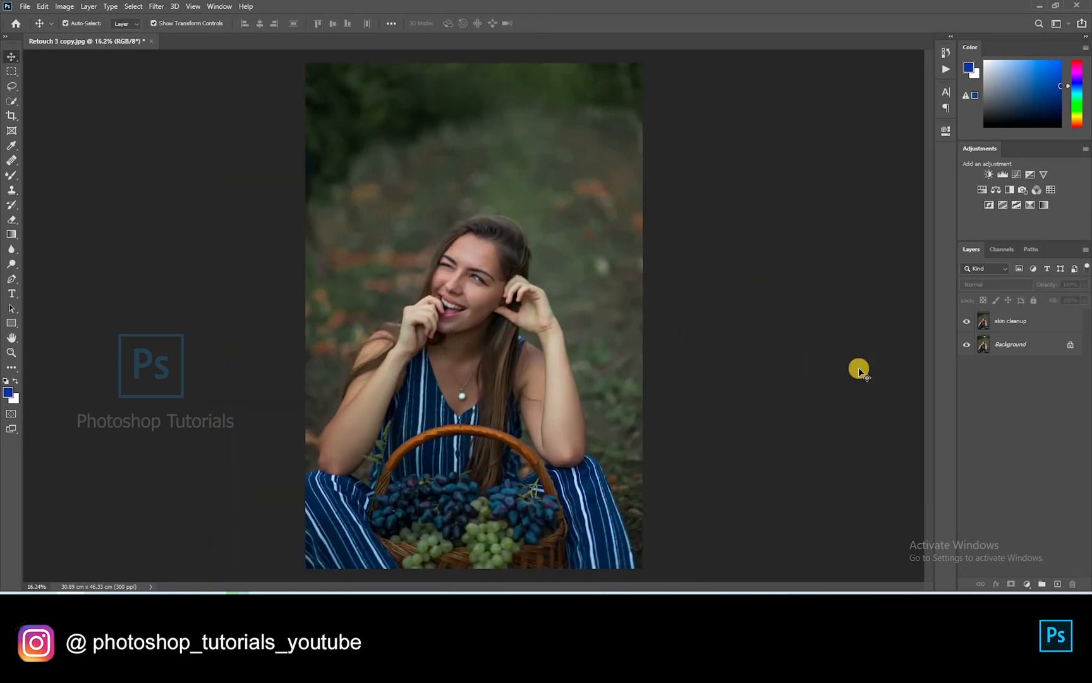
Duplicate the skin cleanup layer twice, name the copies Blur and Texture, and hide Texture
{"action": "left_click", "coordinate": [1005, 323]}
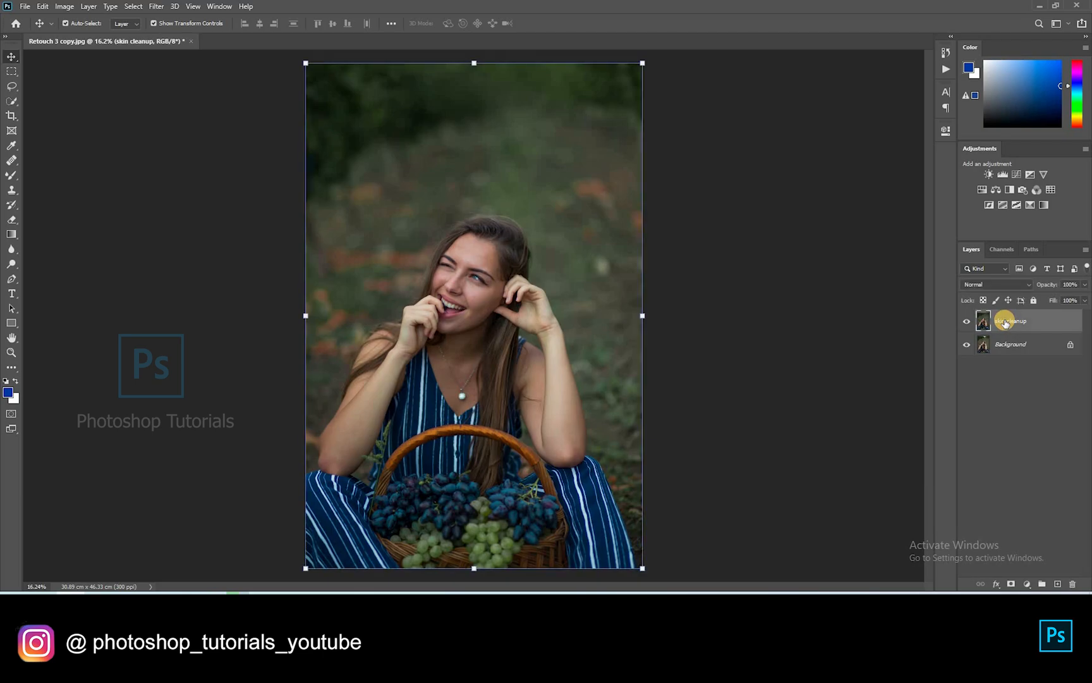
{"action": "key", "text": "ctrl+j"}
{"action": "key", "text": "ctrl+j"}
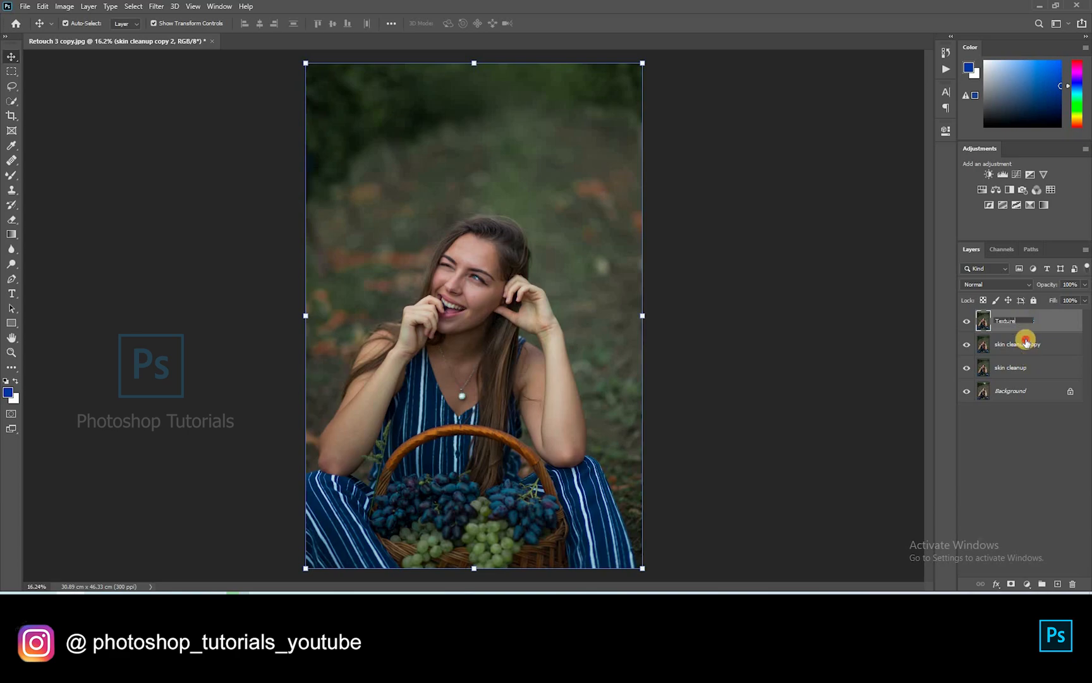
{"action": "double_click", "coordinate": [1026, 342]}
{"action": "type", "text": "Blur"}
{"action": "left_click", "coordinate": [1005, 455]}
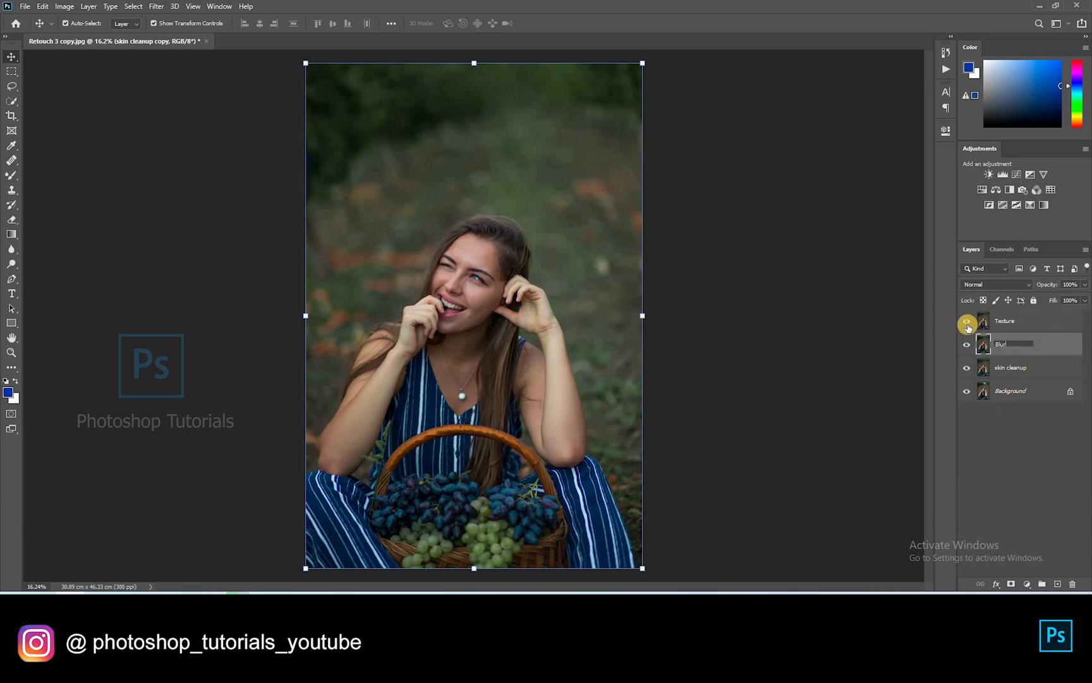
{"action": "left_click", "coordinate": [1011, 340]}
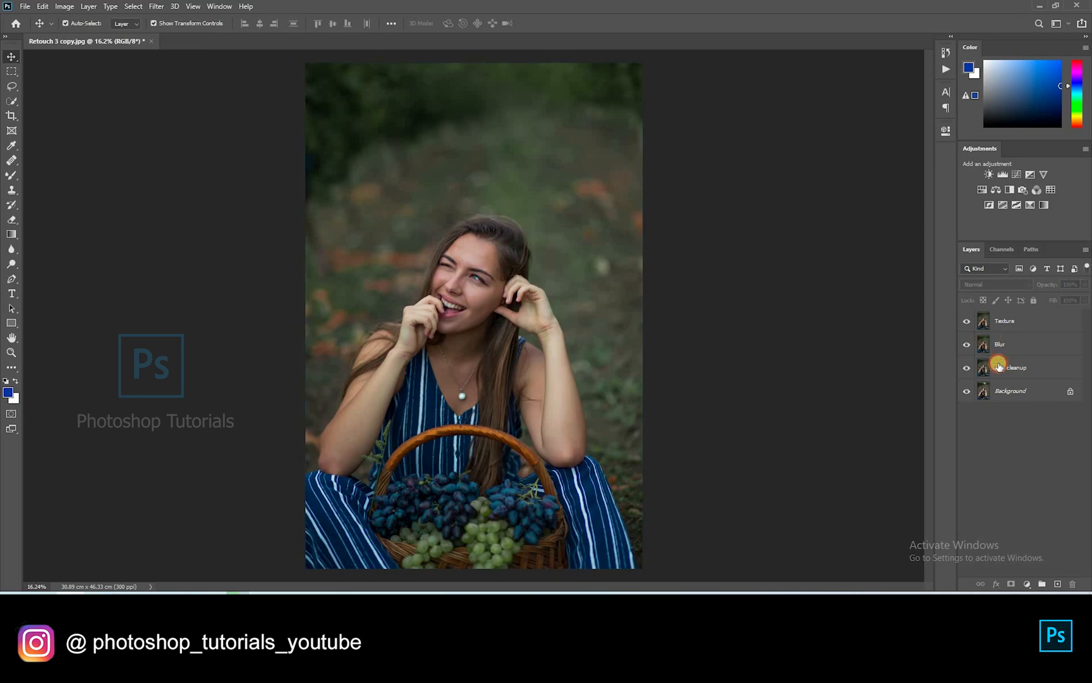
Apply a Gaussian Blur of radius 8.8 pixels to the Blur layer
{"action": "left_click", "coordinate": [150, 7]}
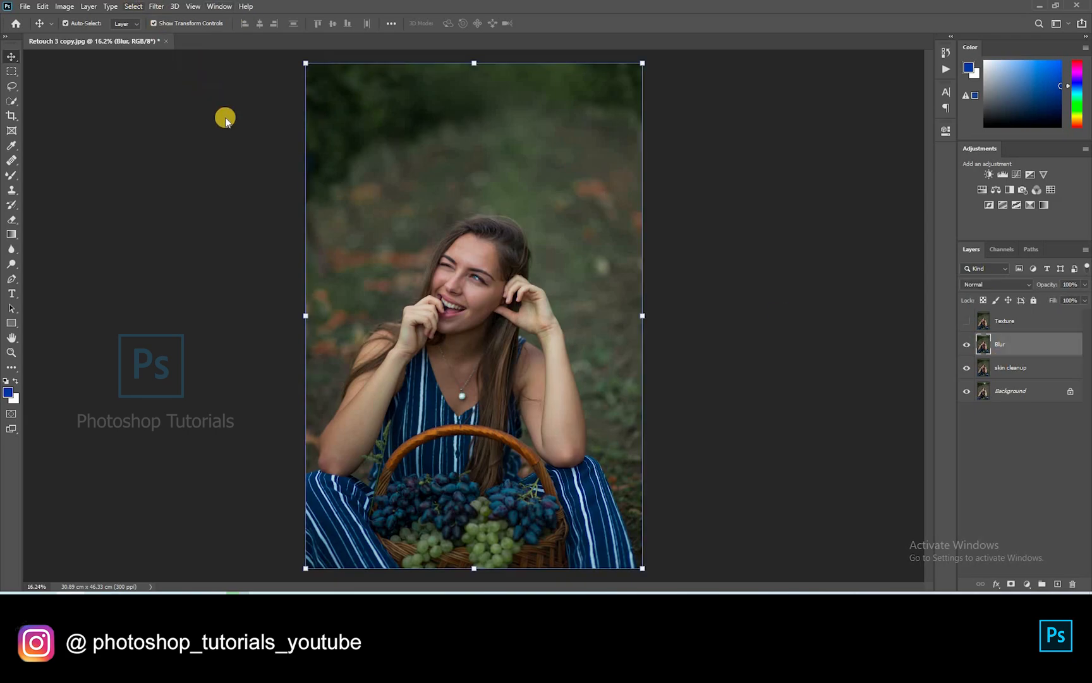
{"action": "left_click", "coordinate": [328, 177]}
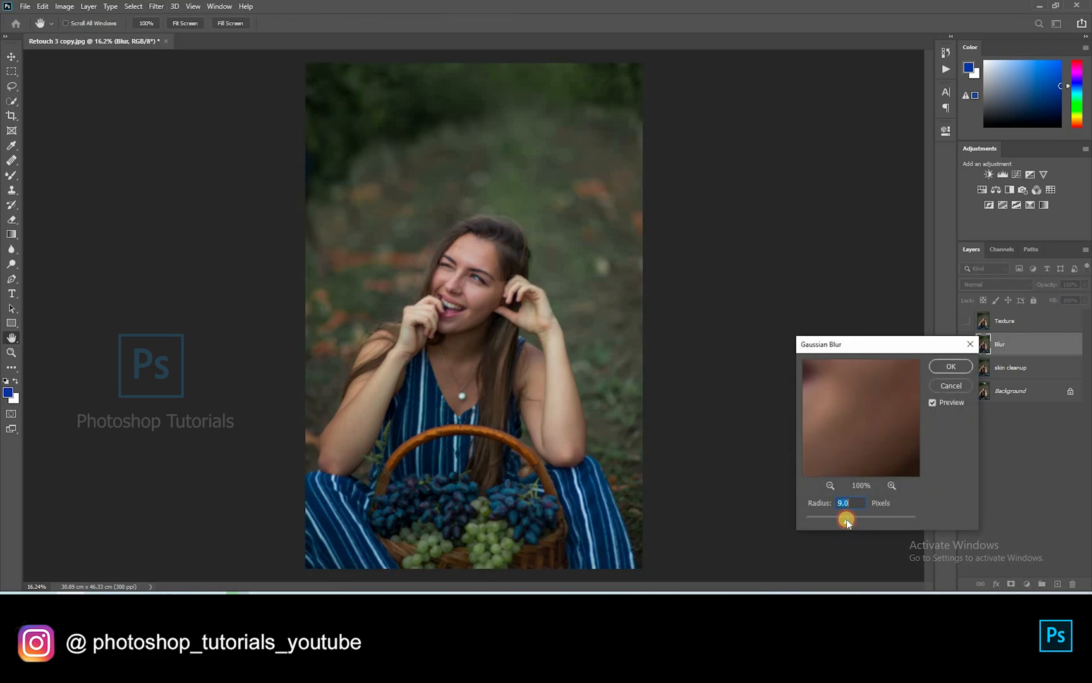
{"action": "left_click", "coordinate": [949, 365]}
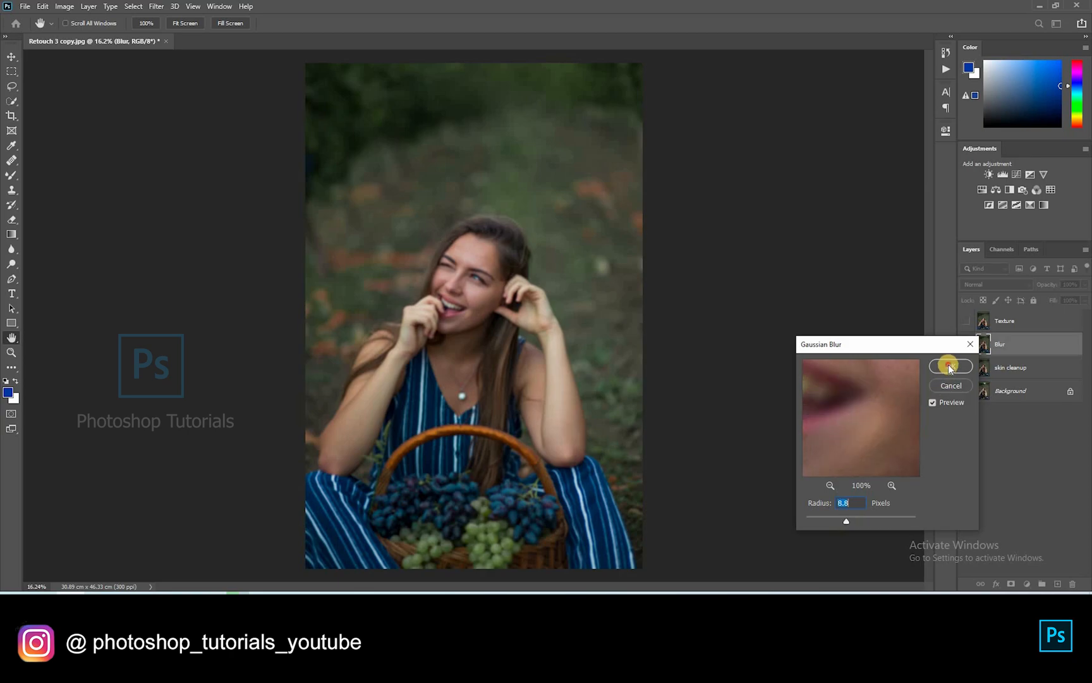
{"action": "left_click", "coordinate": [1017, 322]}
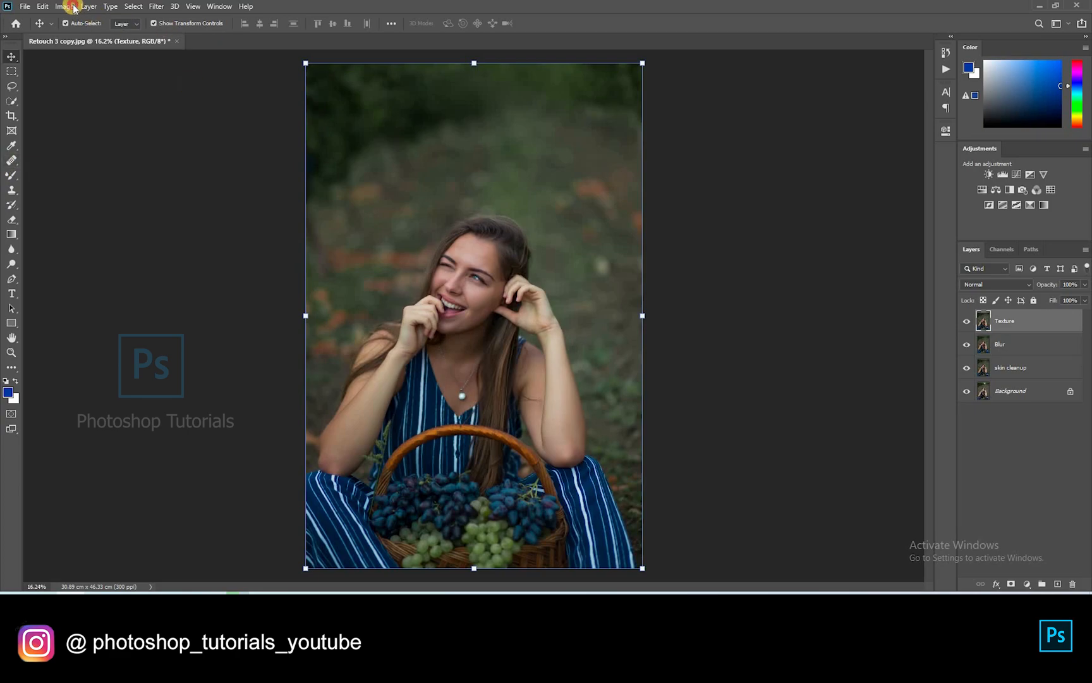
Apply Image to Texture with source Blur, Subtract blending, Scale 2 and Offset 128
{"action": "left_click", "coordinate": [101, 171]}
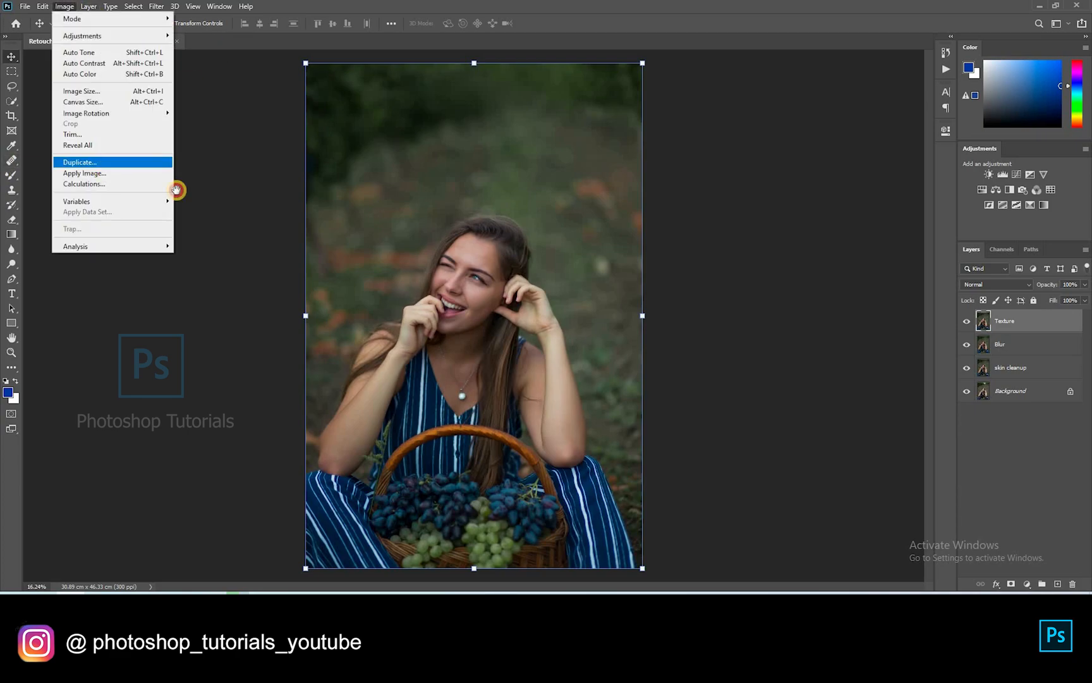
{"action": "left_click", "coordinate": [540, 173]}
{"action": "left_click", "coordinate": [499, 209]}
{"action": "left_click", "coordinate": [488, 218]}
{"action": "left_click", "coordinate": [486, 443]}
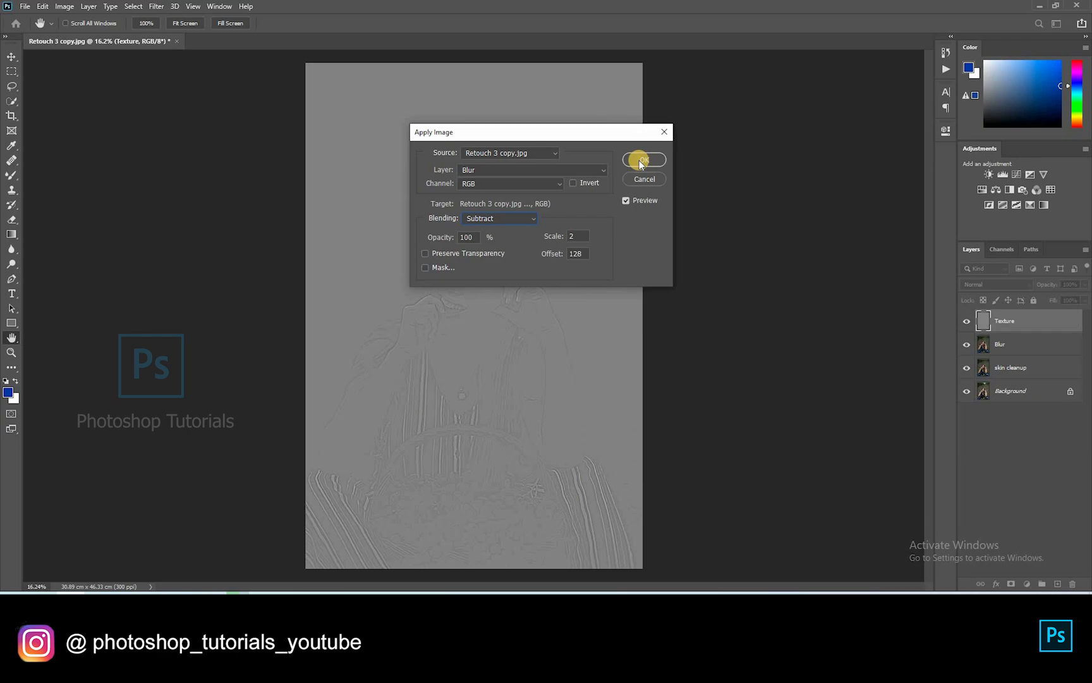
{"action": "key", "text": "Return"}
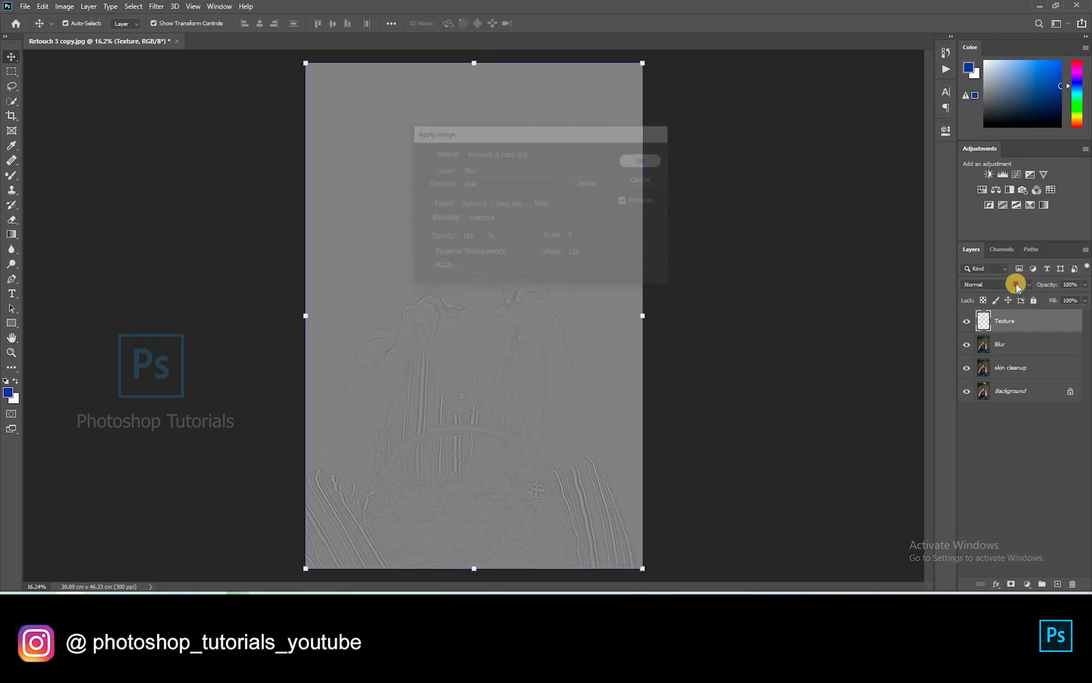
Set the Texture layer's blend mode to Linear Light
{"action": "left_click", "coordinate": [996, 285]}
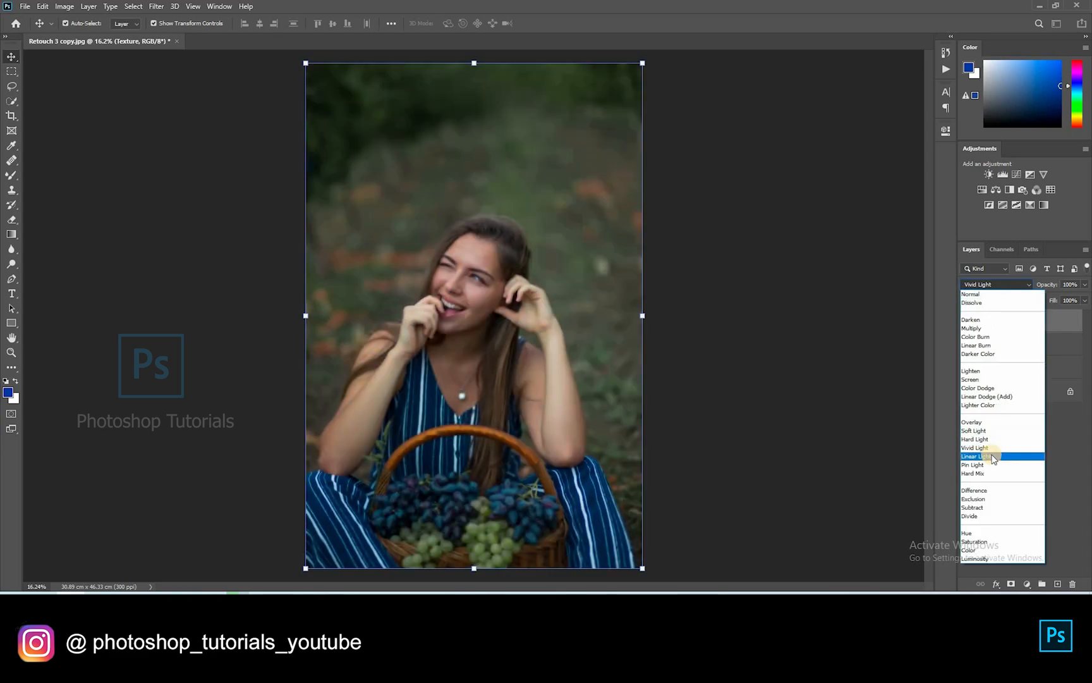
{"action": "left_click", "coordinate": [1029, 456]}
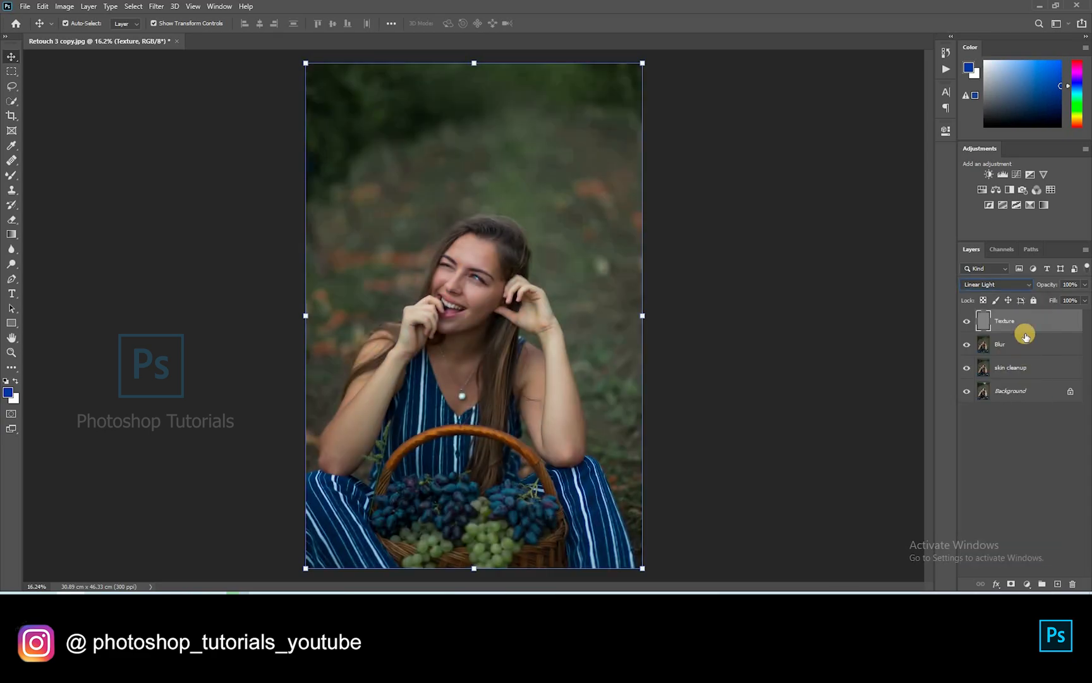
{"action": "left_click", "coordinate": [1022, 345]}
Switch to a wet Mixer Brush at 11% flow and size 100, loaded with forehead skin colour
{"action": "scroll", "coordinate": [469, 201], "scroll_direction": "up", "scroll_amount": 5}
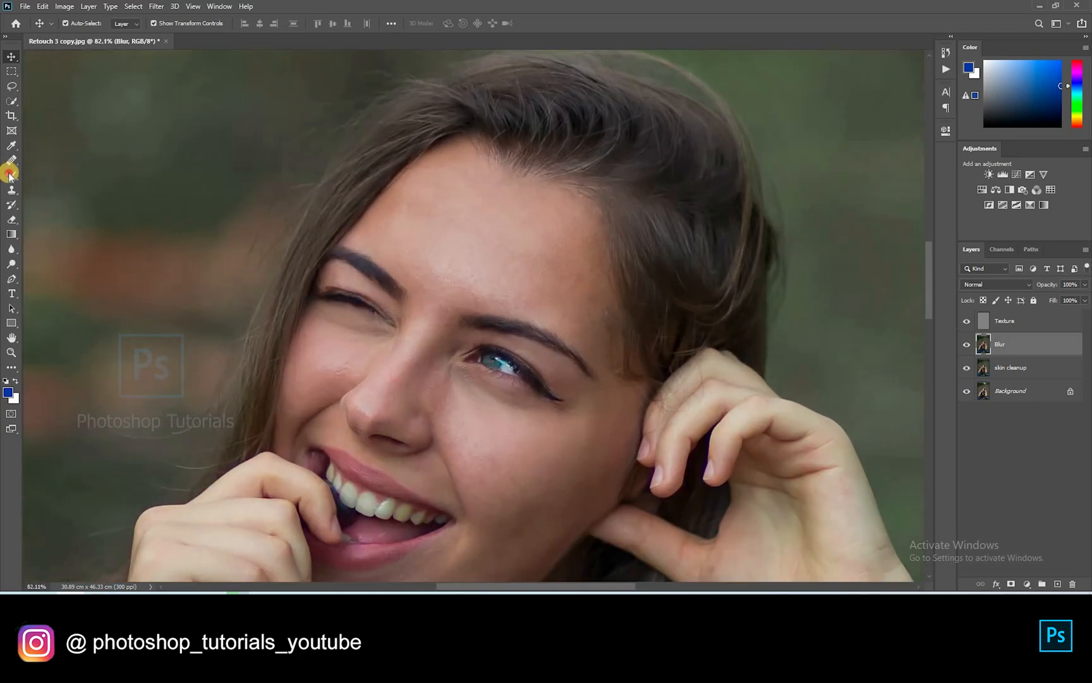
{"action": "left_click", "coordinate": [11, 175]}
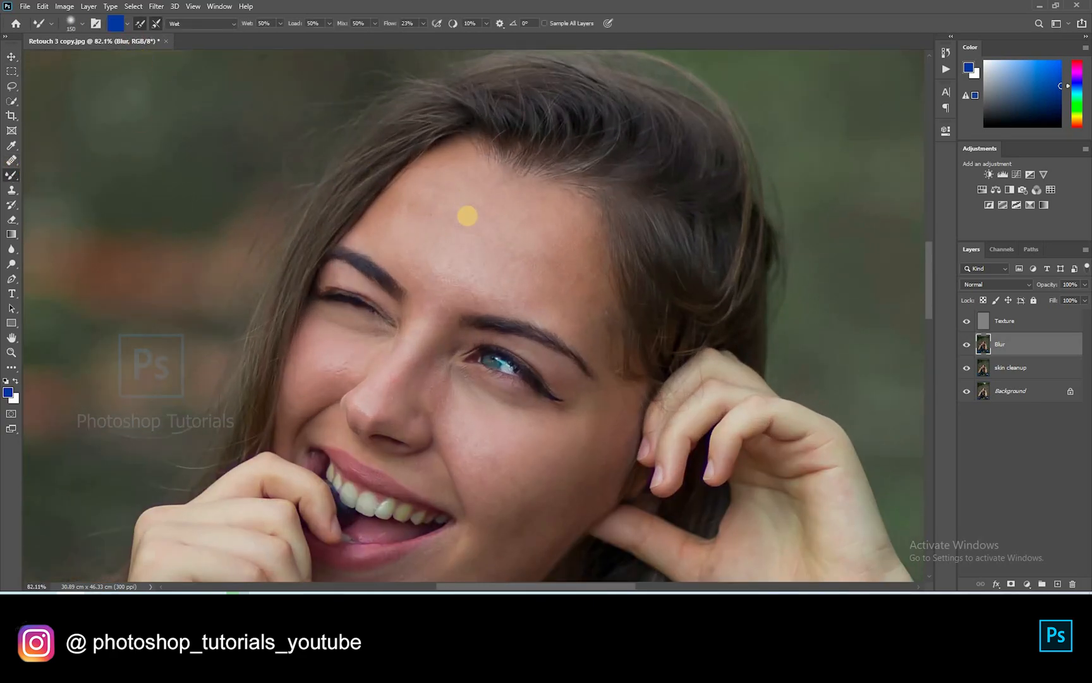
{"action": "scroll", "coordinate": [468, 216], "scroll_direction": "up", "scroll_amount": 2}
{"action": "left_click", "coordinate": [423, 24]}
{"action": "left_click_drag", "start_coordinate": [417, 35], "coordinate": [416, 36]}
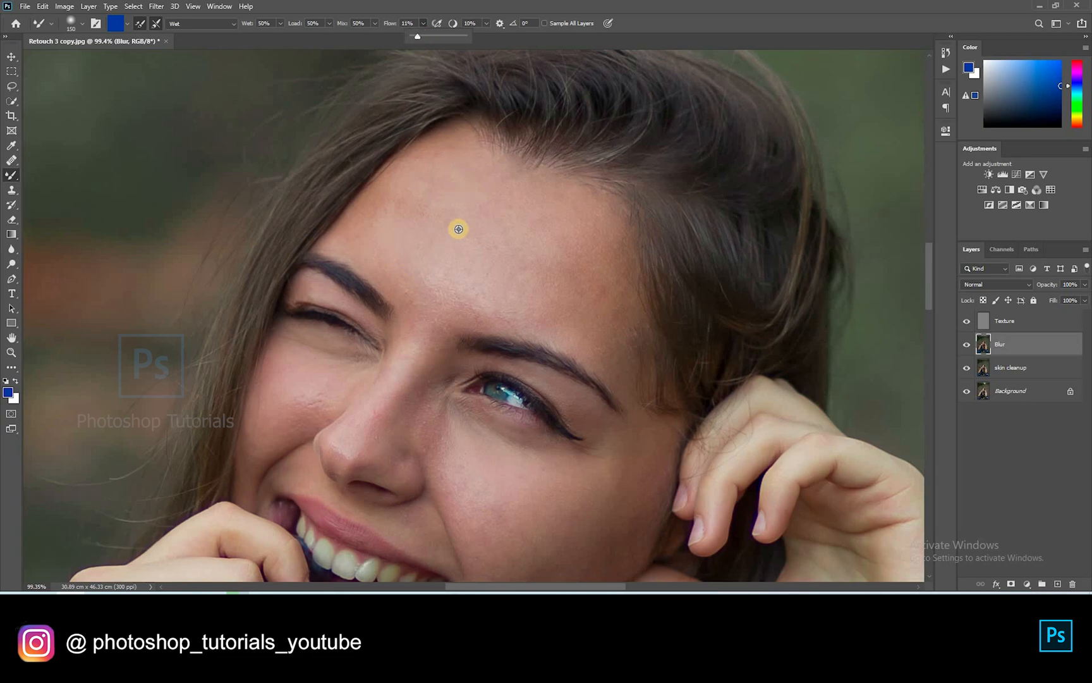
{"action": "left_click", "coordinate": [436, 232], "text": "alt"}
{"action": "left_click", "coordinate": [436, 216], "text": "alt"}
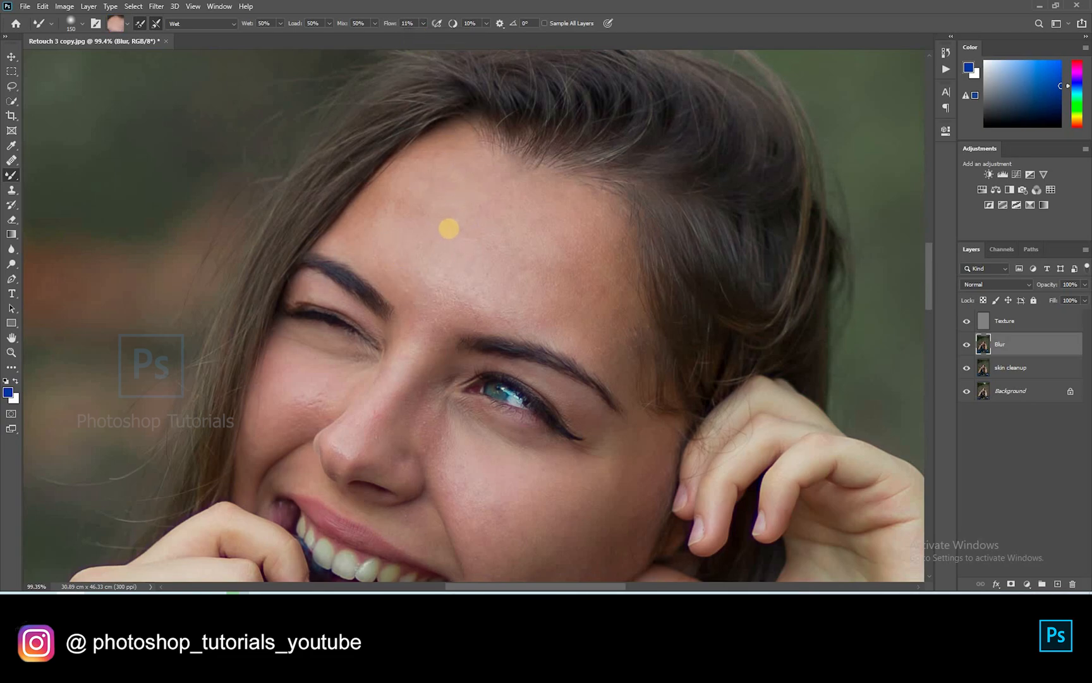
{"action": "key", "text": "bracketleft"}
{"action": "key", "text": "bracketleft"}
Blend the forehead, eyebrow and temple skin smooth using sampled skin tones
{"action": "left_click", "coordinate": [444, 228], "text": "alt"}
{"action": "mouse_move", "coordinate": [414, 267]}
{"action": "left_mouse_down"}
{"action": "mouse_move", "coordinate": [397, 253]}
{"action": "mouse_move", "coordinate": [439, 273]}
{"action": "mouse_move", "coordinate": [430, 274]}
{"action": "left_mouse_up"}
{"action": "left_click", "coordinate": [488, 294], "text": "alt"}
{"action": "left_click", "coordinate": [560, 301], "text": "alt"}
{"action": "left_click_drag", "start_coordinate": [545, 239], "coordinate": [572, 302]}
{"action": "left_click_drag", "start_coordinate": [592, 227], "coordinate": [600, 297]}
{"action": "mouse_move", "coordinate": [593, 341]}
{"action": "left_mouse_down"}
{"action": "mouse_move", "coordinate": [561, 242]}
{"action": "mouse_move", "coordinate": [576, 246]}
{"action": "mouse_move", "coordinate": [587, 144]}
{"action": "mouse_move", "coordinate": [600, 278]}
{"action": "left_mouse_up"}
{"action": "left_click", "coordinate": [593, 292], "text": "alt"}
{"action": "mouse_move", "coordinate": [626, 387]}
{"action": "left_mouse_down"}
{"action": "mouse_move", "coordinate": [648, 310]}
{"action": "mouse_move", "coordinate": [612, 317]}
{"action": "mouse_move", "coordinate": [570, 236]}
{"action": "left_mouse_up"}
{"action": "left_click_drag", "start_coordinate": [629, 315], "coordinate": [632, 385]}
Smooth the mid-cheek skin and the skin beside and along the nose bridge
{"action": "left_click", "coordinate": [632, 383], "text": "alt"}
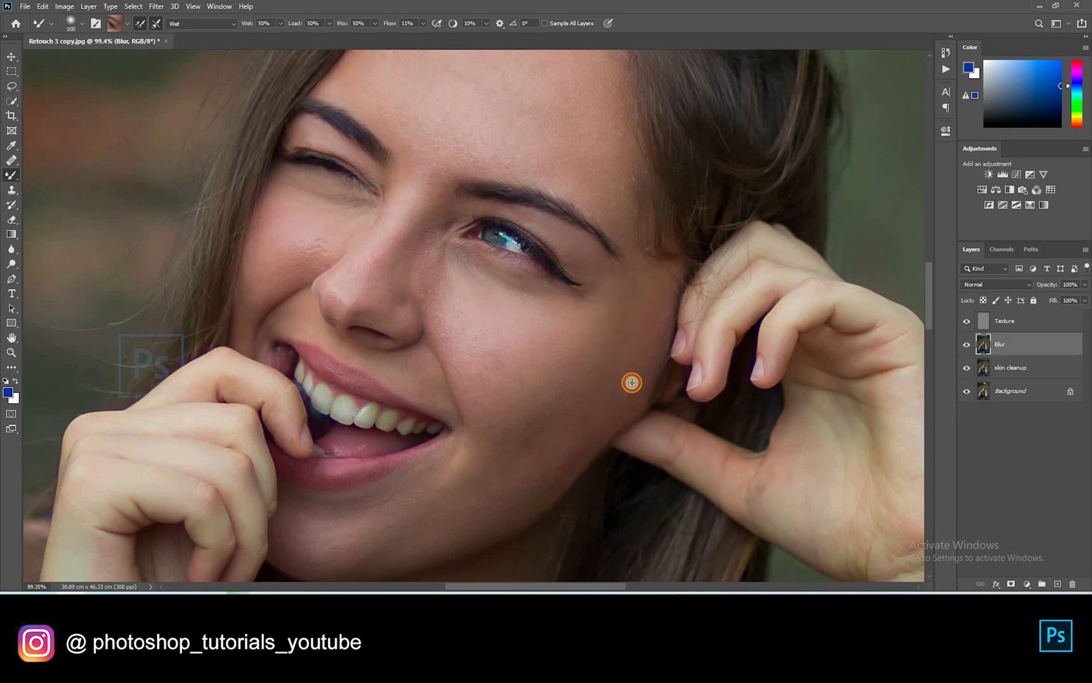
{"action": "mouse_move", "coordinate": [456, 314]}
{"action": "left_mouse_down"}
{"action": "mouse_move", "coordinate": [489, 327]}
{"action": "mouse_move", "coordinate": [504, 434]}
{"action": "left_mouse_up"}
{"action": "left_click", "coordinate": [514, 329], "text": "alt"}
{"action": "left_click_drag", "start_coordinate": [514, 338], "coordinate": [519, 414]}
{"action": "left_click_drag", "start_coordinate": [449, 300], "coordinate": [425, 272]}
{"action": "left_click", "coordinate": [421, 262], "text": "alt"}
{"action": "mouse_move", "coordinate": [354, 280]}
{"action": "left_mouse_down"}
{"action": "mouse_move", "coordinate": [394, 232]}
{"action": "mouse_move", "coordinate": [365, 288]}
{"action": "mouse_move", "coordinate": [407, 194]}
{"action": "left_mouse_up"}
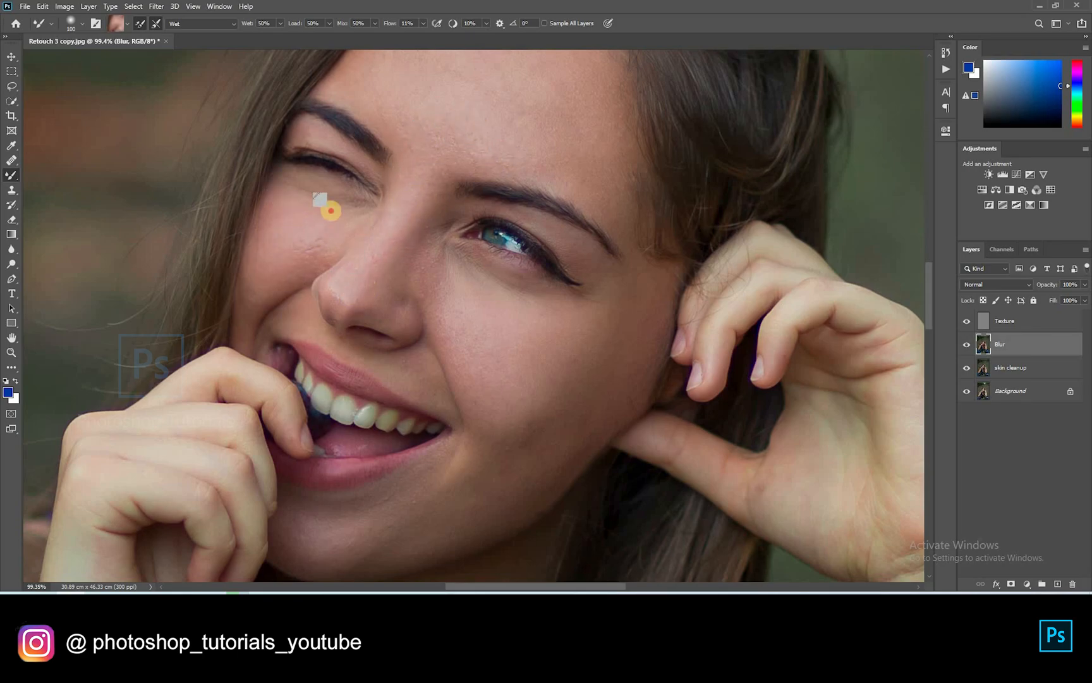
Blend the cheek and chin skin, then compare the image with retouch layers off and on
{"action": "left_click_drag", "start_coordinate": [403, 382], "coordinate": [378, 256]}
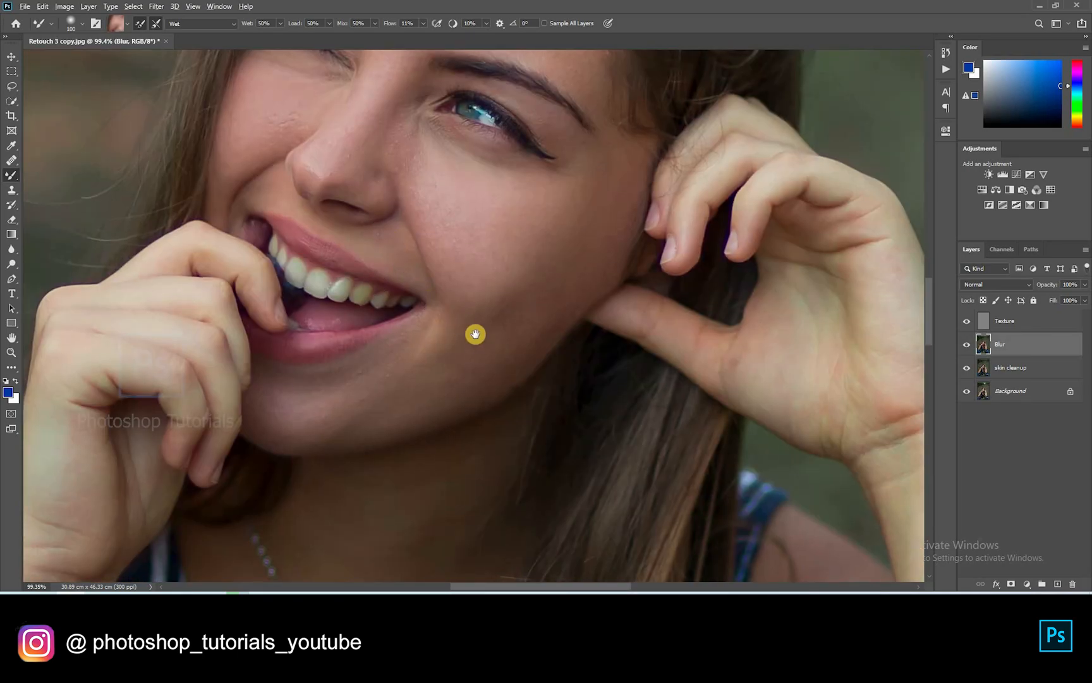
{"action": "left_click_drag", "start_coordinate": [476, 333], "coordinate": [471, 285]}
{"action": "left_click", "coordinate": [504, 182], "text": "alt"}
{"action": "mouse_move", "coordinate": [503, 183]}
{"action": "left_mouse_down"}
{"action": "mouse_move", "coordinate": [580, 139]}
{"action": "mouse_move", "coordinate": [448, 324]}
{"action": "left_mouse_up"}
{"action": "left_click_drag", "start_coordinate": [590, 291], "coordinate": [784, 232]}
{"action": "left_click", "coordinate": [454, 299], "text": "alt"}
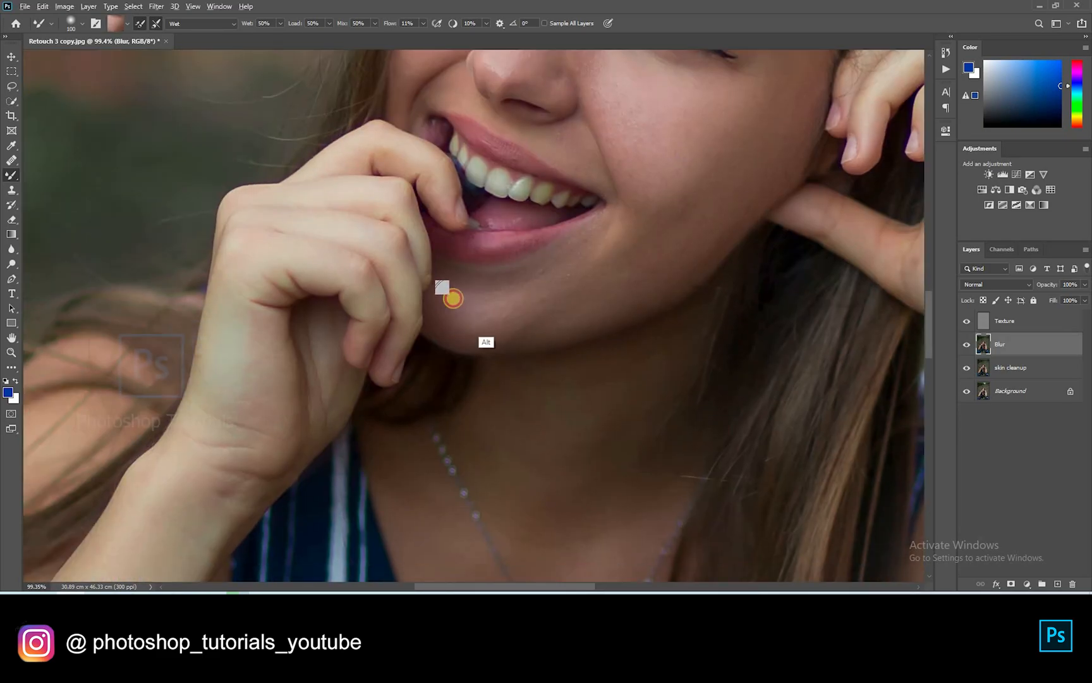
{"action": "left_click", "coordinate": [619, 246], "text": "alt"}
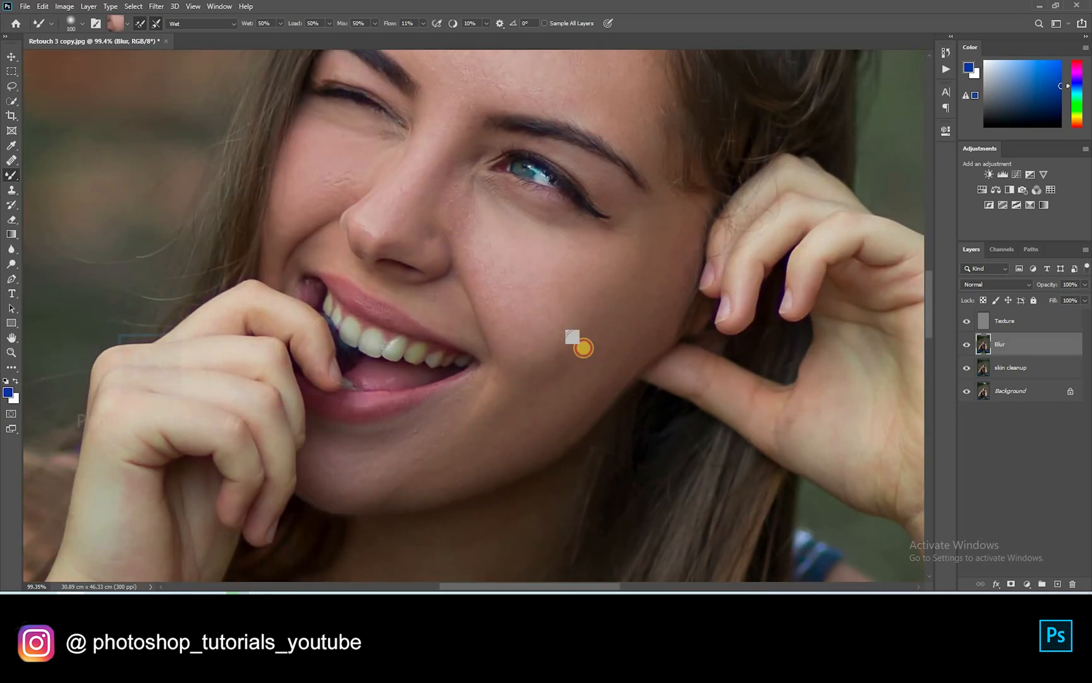
{"action": "scroll", "coordinate": [675, 253], "scroll_direction": "down", "scroll_amount": 5}
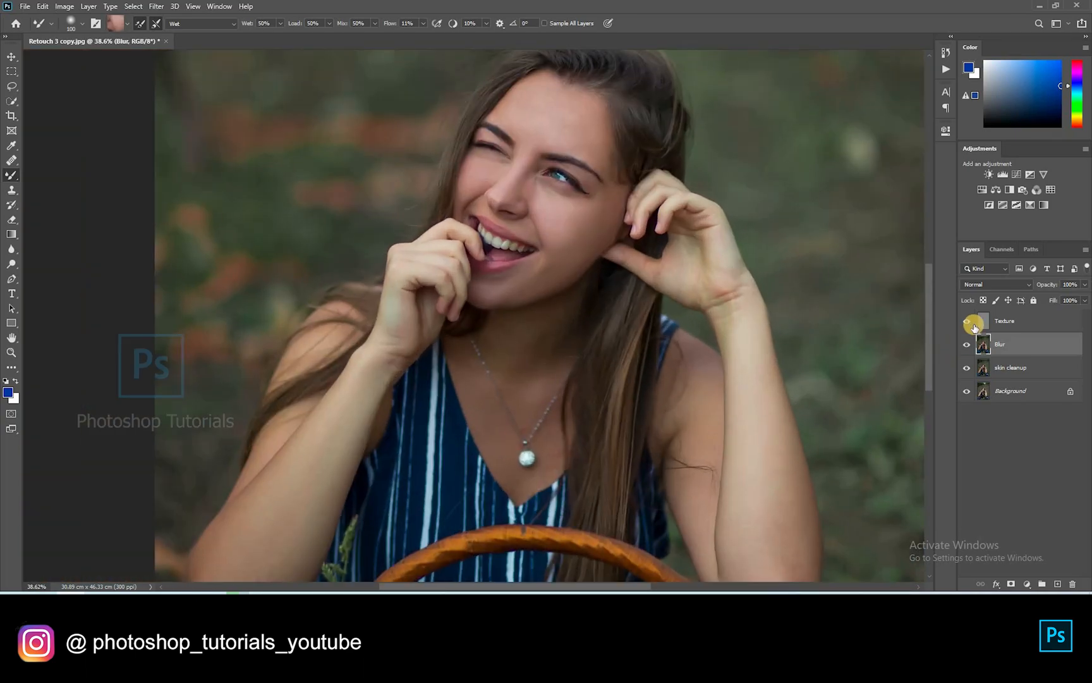
{"action": "mouse_move", "coordinate": [970, 323]}
{"action": "left_mouse_down"}
{"action": "mouse_move", "coordinate": [966, 346]}
{"action": "mouse_move", "coordinate": [966, 321]}
{"action": "left_mouse_up"}
{"action": "scroll", "coordinate": [682, 374], "scroll_direction": "up", "scroll_amount": 7}
Even out the skin tones on the raised forearm, elbow and upper arm
{"action": "mouse_move", "coordinate": [682, 374]}
{"action": "left_mouse_down"}
{"action": "mouse_move", "coordinate": [592, 426]}
{"action": "mouse_move", "coordinate": [495, 215]}
{"action": "left_mouse_up"}
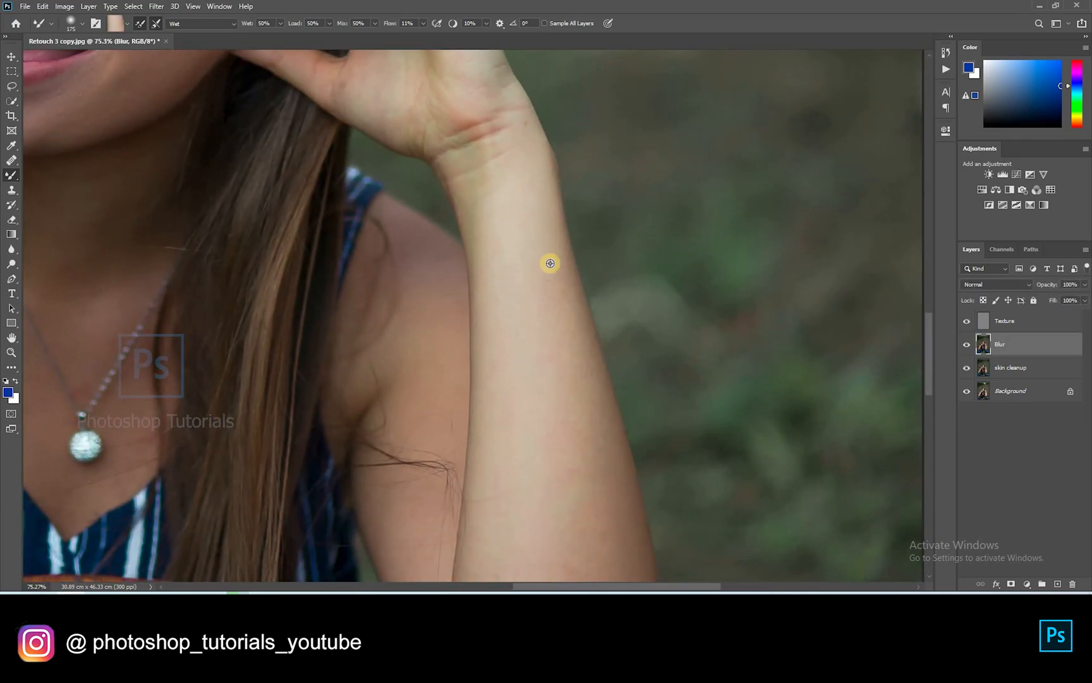
{"action": "left_click_drag", "start_coordinate": [571, 424], "coordinate": [546, 230]}
{"action": "left_click", "coordinate": [581, 477], "text": "alt"}
{"action": "left_click", "coordinate": [522, 429], "text": "alt"}
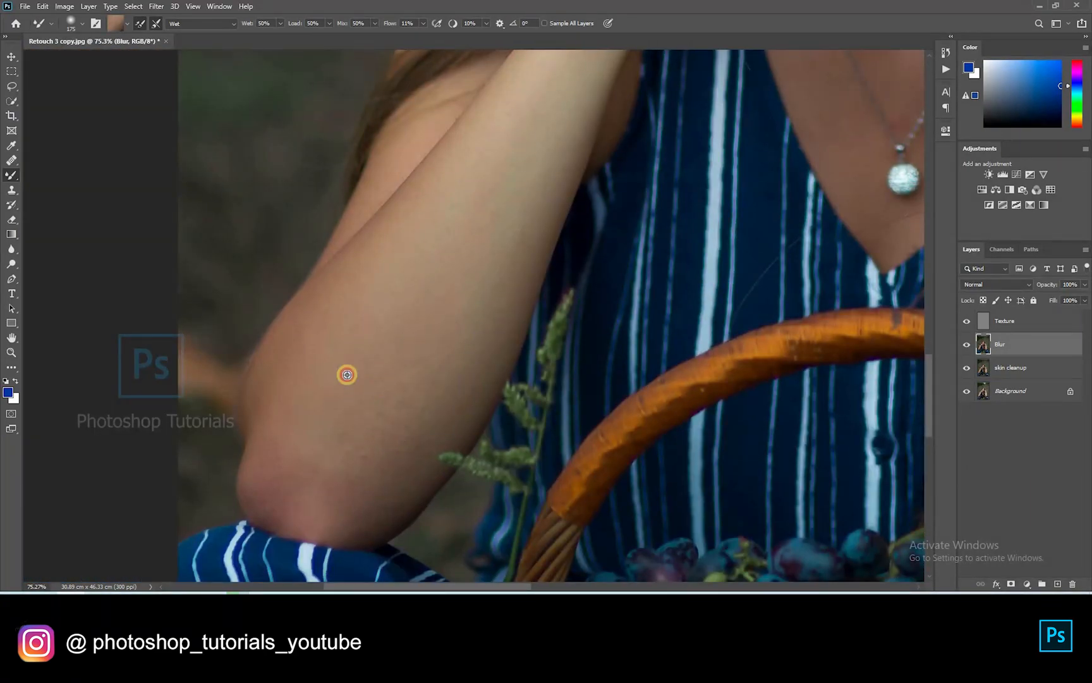
{"action": "left_click", "coordinate": [290, 482], "text": "alt"}
{"action": "left_click", "coordinate": [520, 122], "text": "alt"}
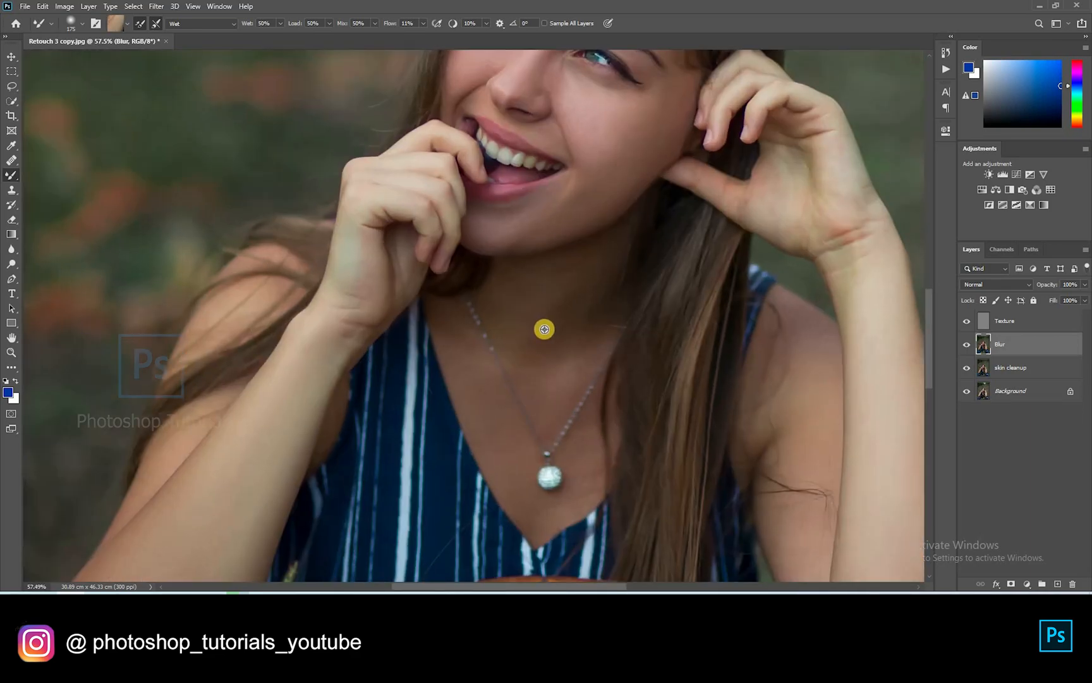
Smooth the chest skin beside the pendant, remove stray hairs, and fit the photo on screen
{"action": "left_click", "coordinate": [518, 290], "text": "alt"}
{"action": "left_click", "coordinate": [549, 417], "text": "alt"}
{"action": "left_click_drag", "start_coordinate": [573, 499], "coordinate": [553, 502]}
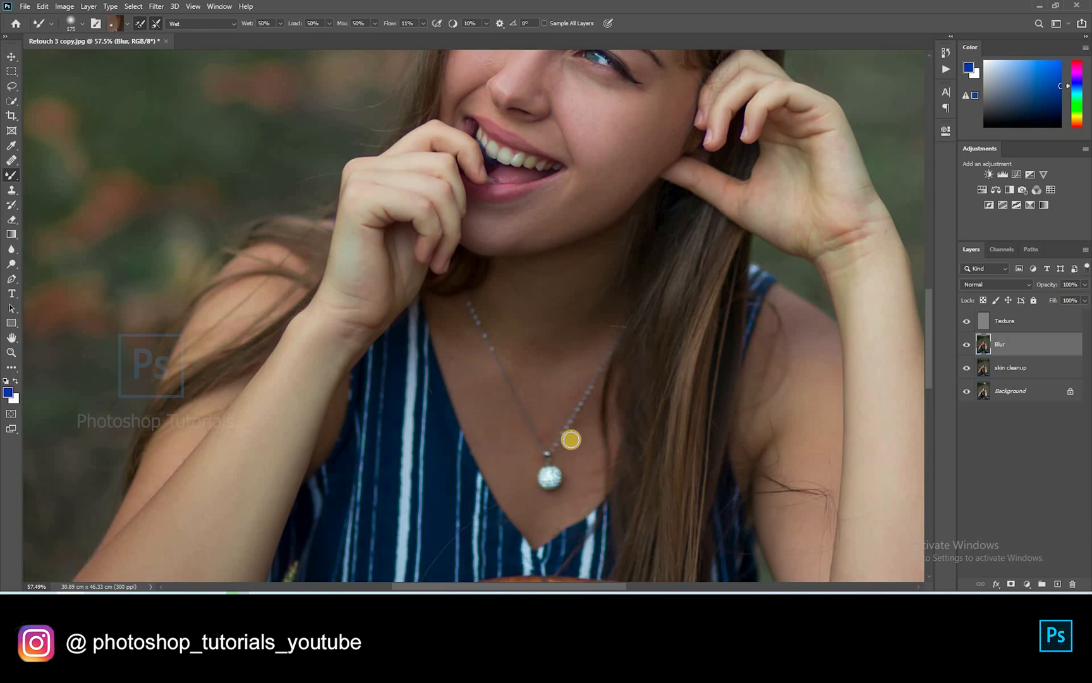
{"action": "key", "text": "ctrl+0"}
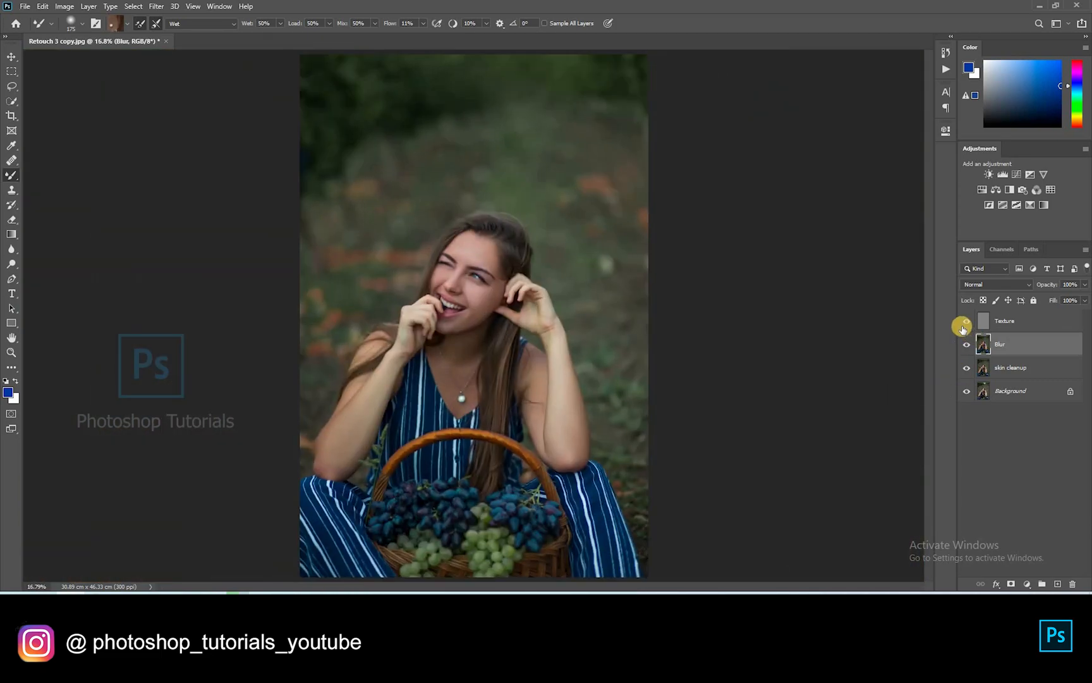
Compare the Texture and Blur layers, then group them as 'Frequency Separation'
{"action": "left_click", "coordinate": [965, 321]}
{"action": "left_click", "coordinate": [961, 343]}
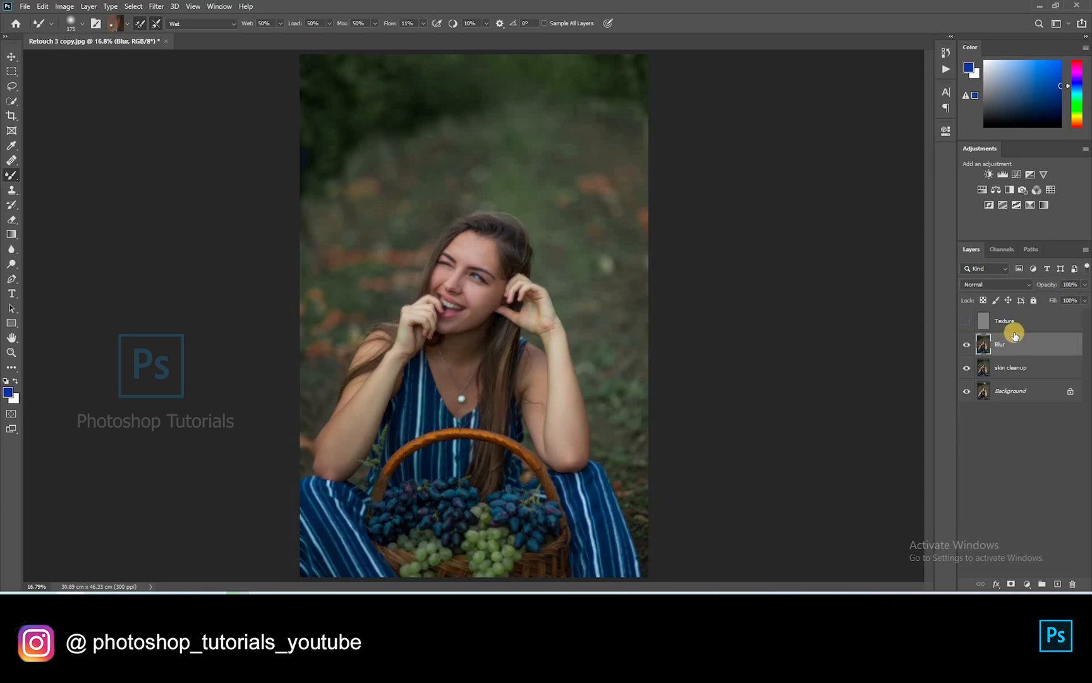
{"action": "left_click", "coordinate": [974, 322]}
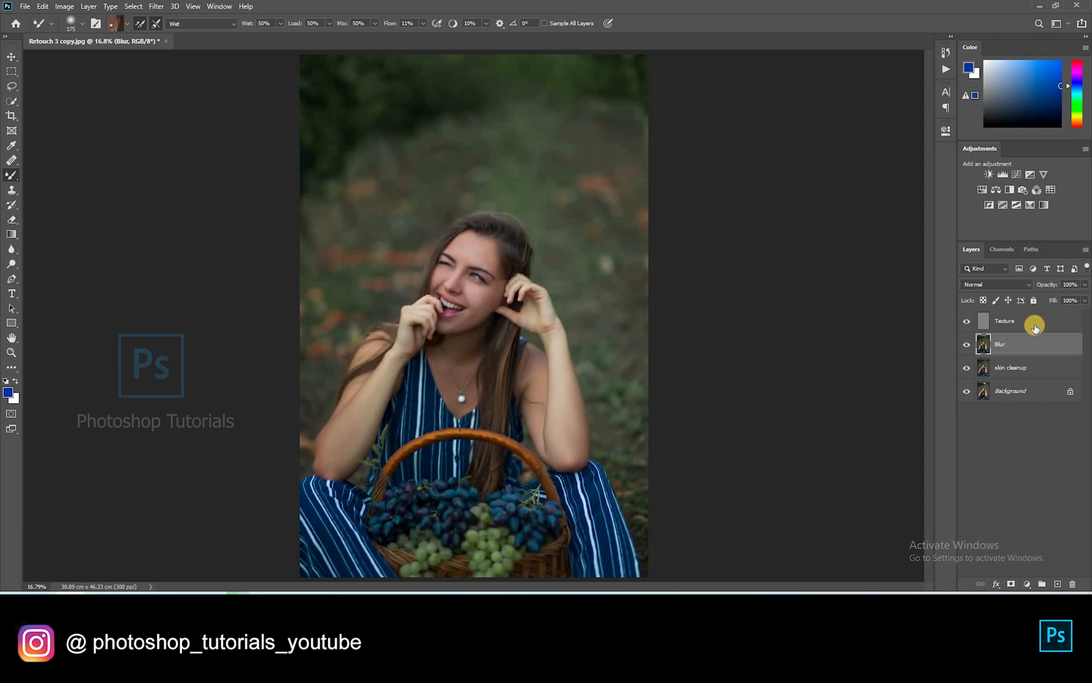
{"action": "left_click", "coordinate": [1005, 320], "text": "shift"}
{"action": "key", "text": "ctrl+g"}
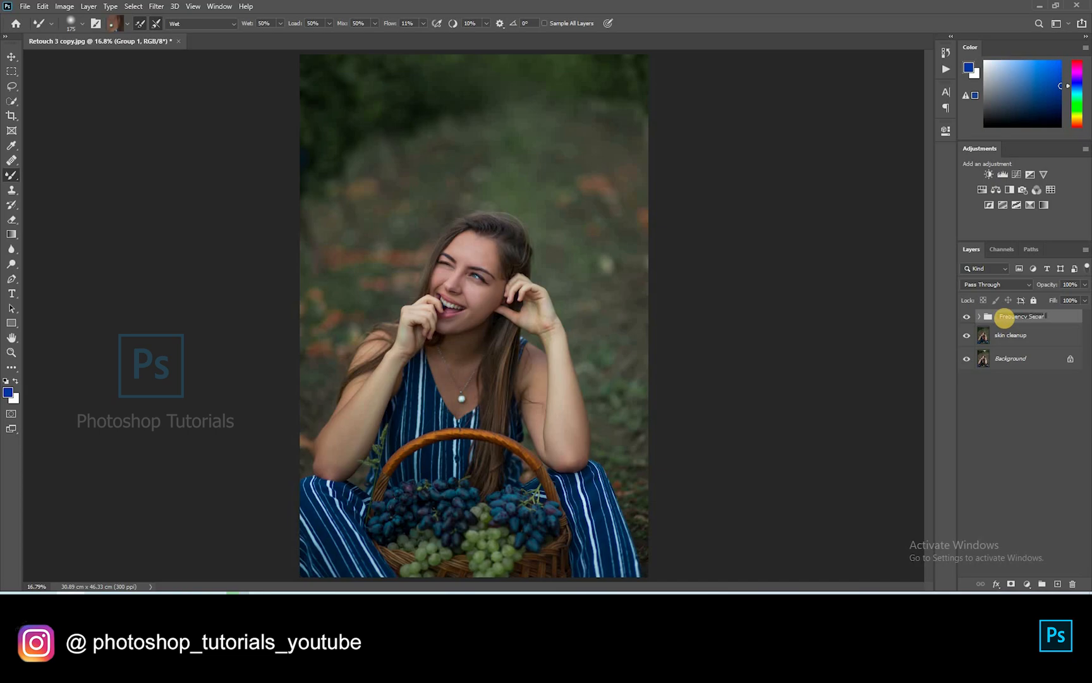
{"action": "key", "text": "Return"}
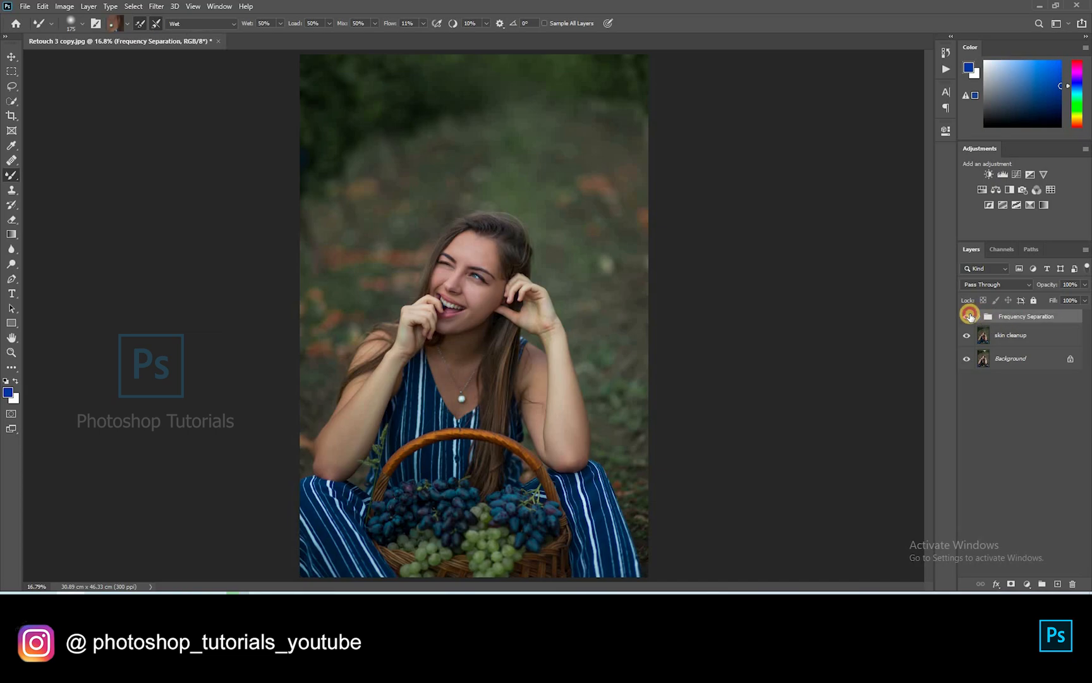
{"action": "left_click", "coordinate": [427, 304]}
Duplicate the Frequency Separation group and merge the copy into a single layer
{"action": "scroll", "coordinate": [541, 257], "scroll_direction": "up", "scroll_amount": 8}
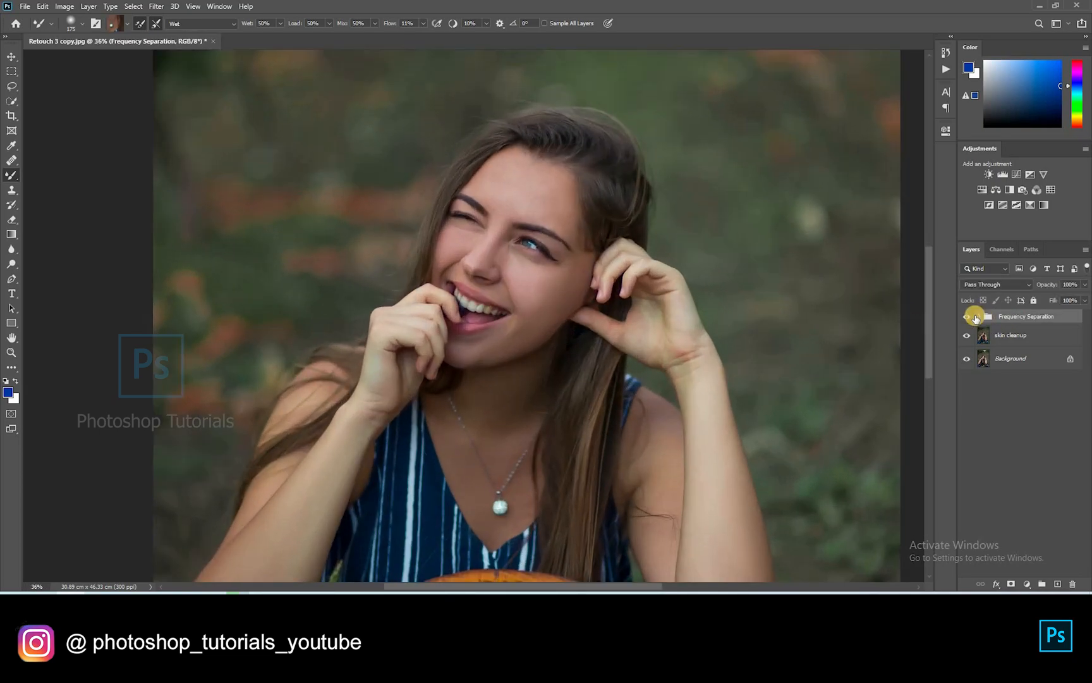
{"action": "left_click", "coordinate": [967, 318]}
{"action": "left_click", "coordinate": [970, 319]}
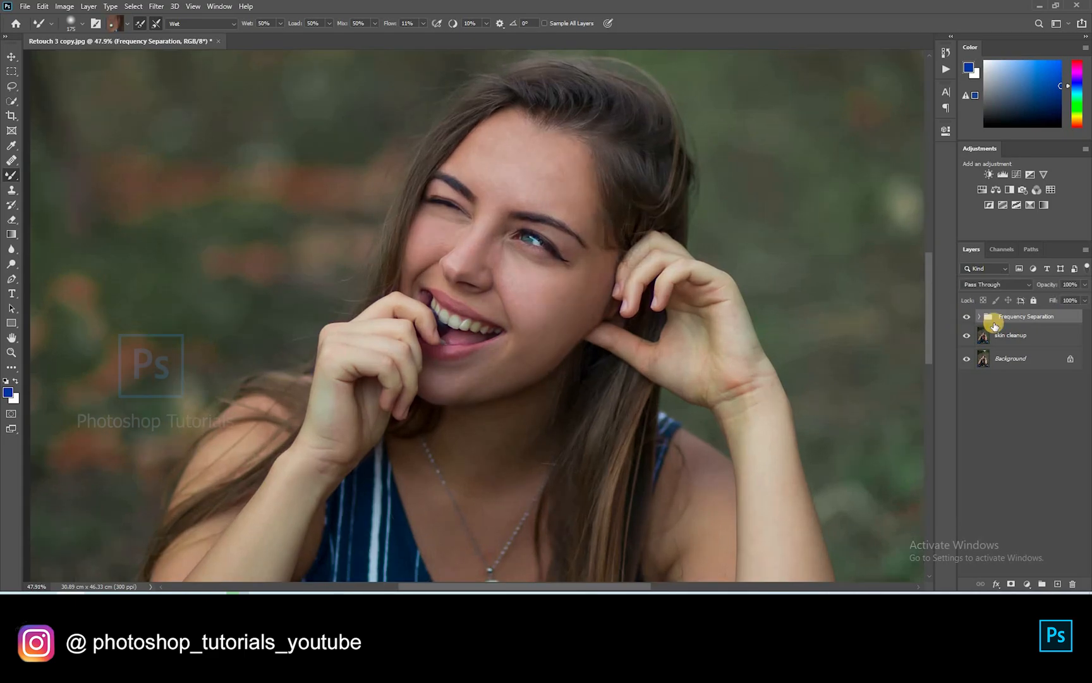
{"action": "key", "text": "ctrl+j"}
{"action": "double_click", "coordinate": [1078, 321]}
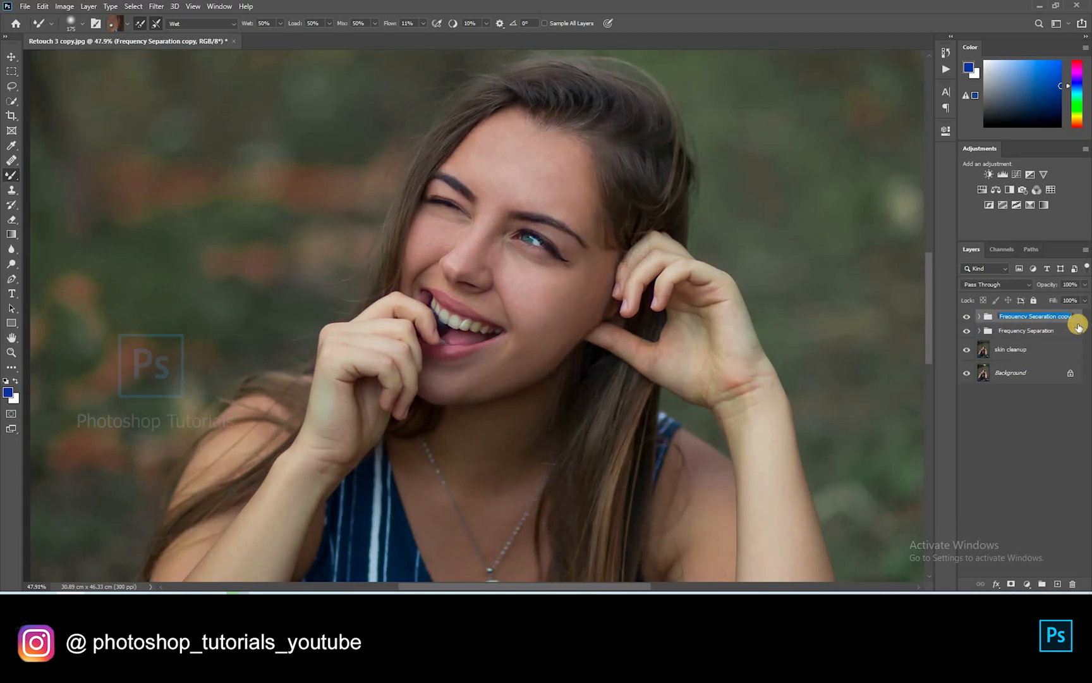
{"action": "key", "text": "Return"}
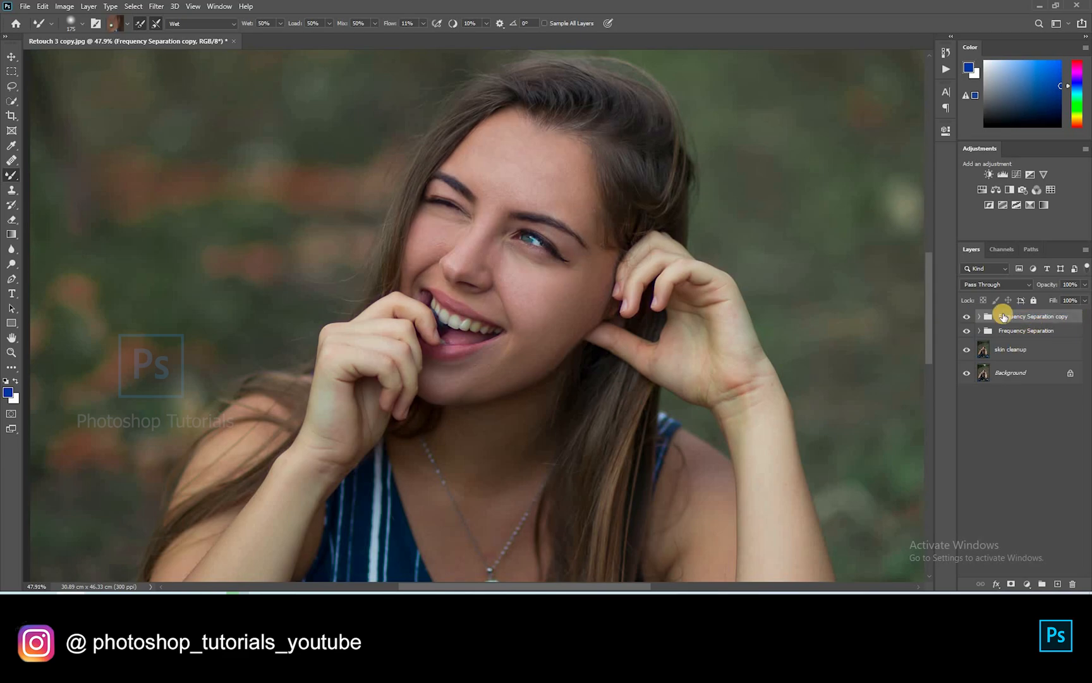
{"action": "key", "text": "ctrl+e"}
{"action": "left_click", "coordinate": [976, 431]}
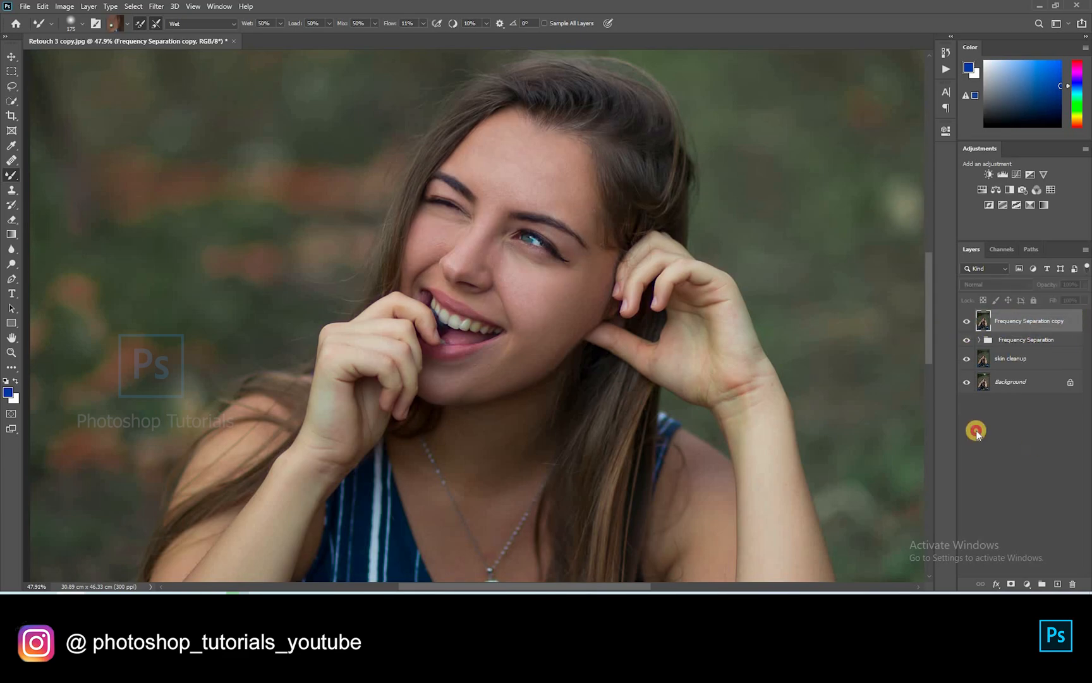
{"action": "scroll", "coordinate": [663, 333], "scroll_direction": "down", "scroll_amount": 8}
{"action": "scroll", "coordinate": [662, 333], "scroll_direction": "down", "scroll_amount": 2}
{"action": "scroll", "coordinate": [402, 200], "scroll_direction": "up", "scroll_amount": 2}
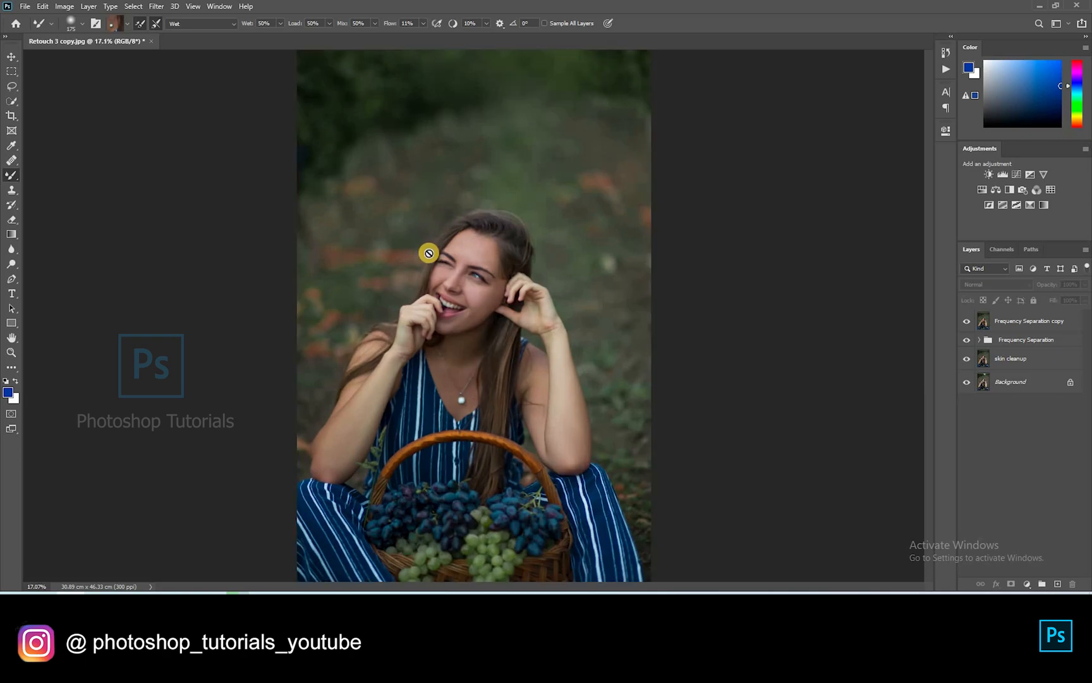
{"action": "scroll", "coordinate": [463, 268], "scroll_direction": "up", "scroll_amount": 2}
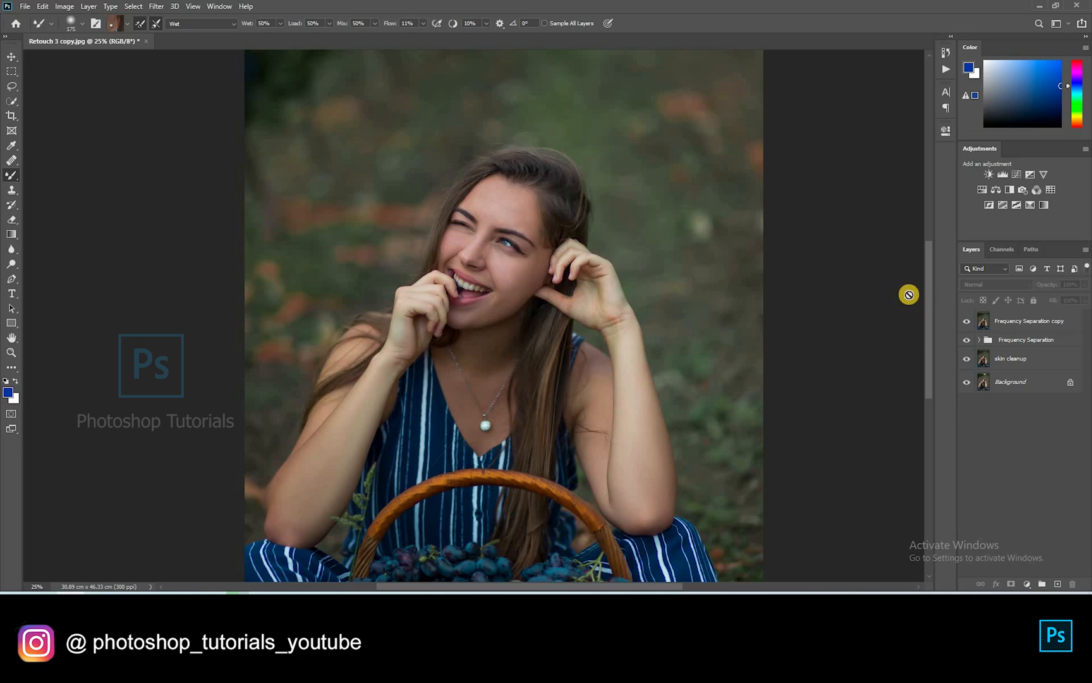
{"action": "scroll", "coordinate": [798, 299], "scroll_direction": "down", "scroll_amount": 3}
Add a Selective Color layer: Reds Magenta -41, Yellows Magenta raised and Cyan -36
{"action": "left_click", "coordinate": [1031, 206]}
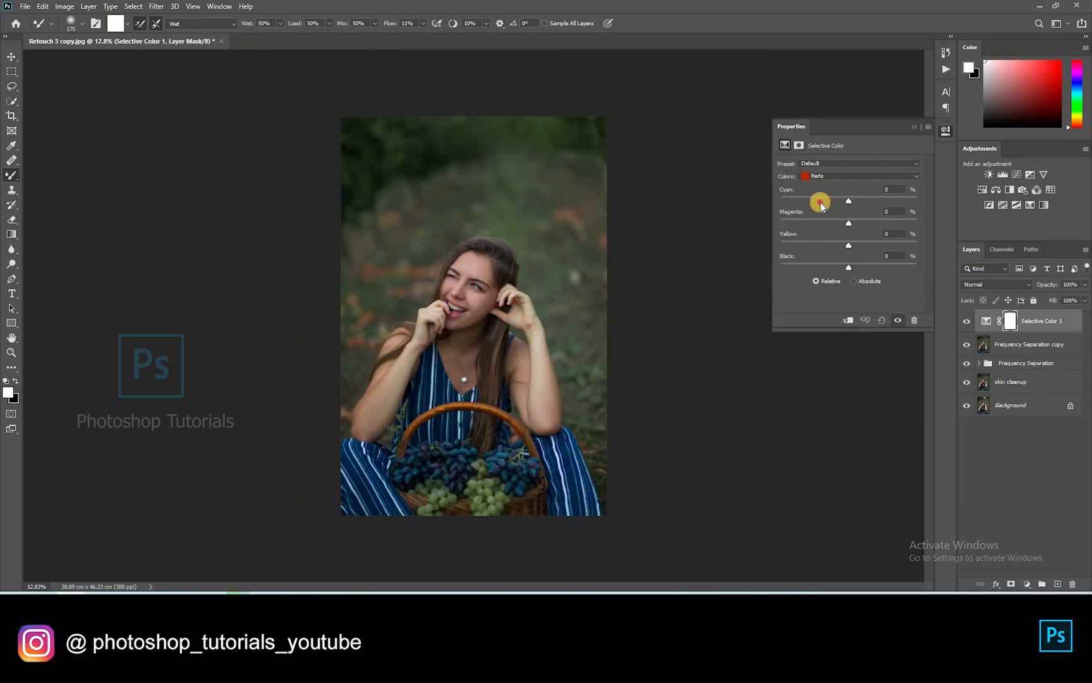
{"action": "left_click_drag", "start_coordinate": [830, 228], "coordinate": [852, 265]}
{"action": "scroll", "coordinate": [480, 451], "scroll_direction": "up", "scroll_amount": 2}
{"action": "left_click", "coordinate": [846, 177]}
{"action": "left_click", "coordinate": [825, 203]}
{"action": "left_click_drag", "start_coordinate": [851, 222], "coordinate": [869, 223]}
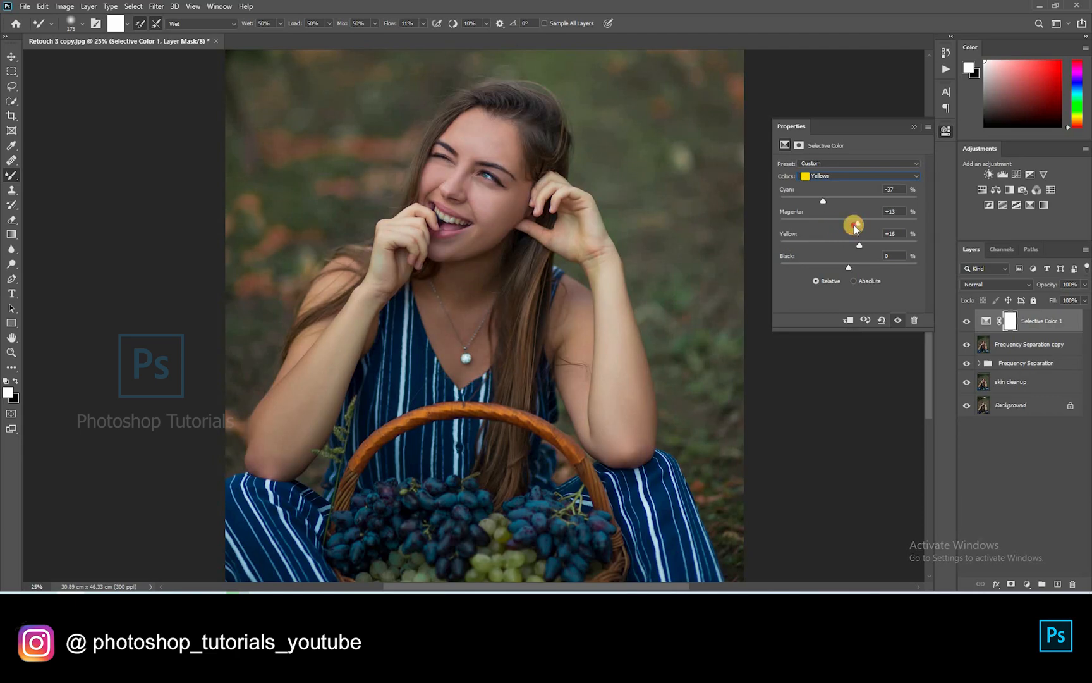
{"action": "left_click_drag", "start_coordinate": [820, 201], "coordinate": [838, 203]}
{"action": "left_click", "coordinate": [839, 176]}
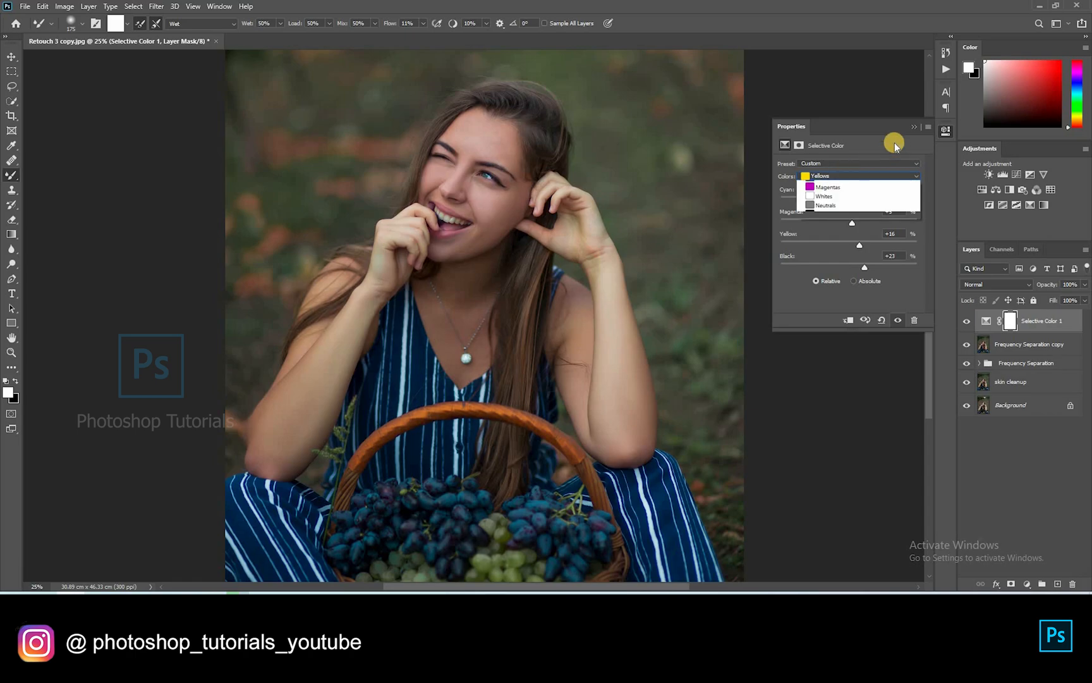
{"action": "left_click", "coordinate": [914, 127]}
Name the layer 'skin tone', invert its mask to black, and select a regular brush
{"action": "double_click", "coordinate": [1044, 321]}
{"action": "type", "text": "skin tone"}
{"action": "key", "text": "Return"}
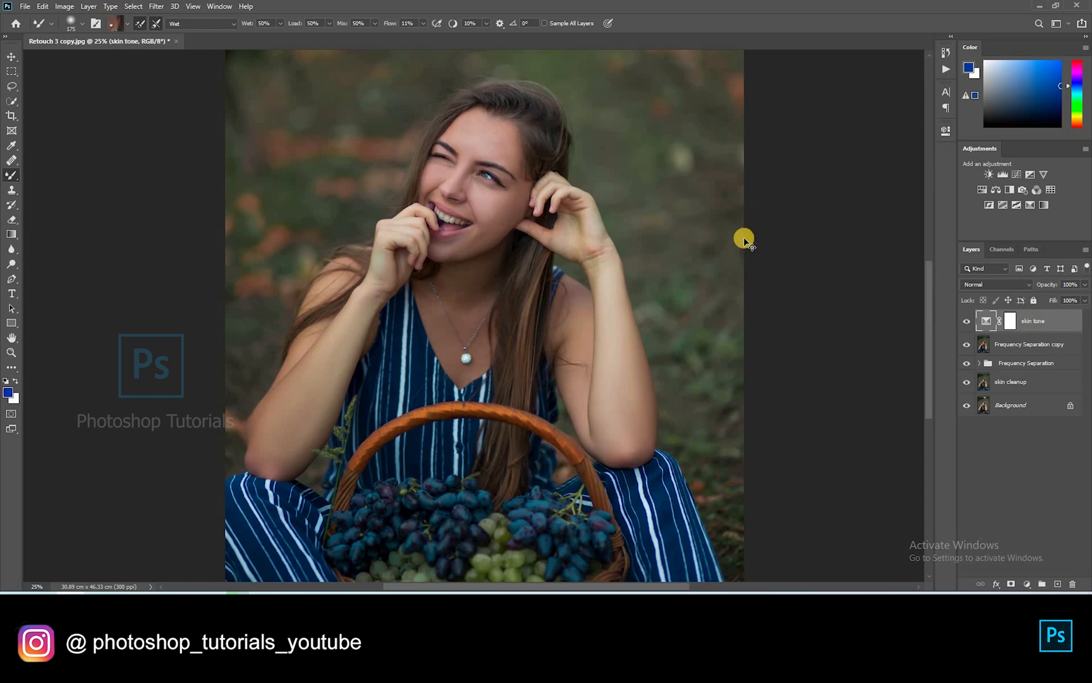
{"action": "left_click", "coordinate": [1010, 321]}
{"action": "key", "text": "d"}
{"action": "key", "text": "ctrl+i"}
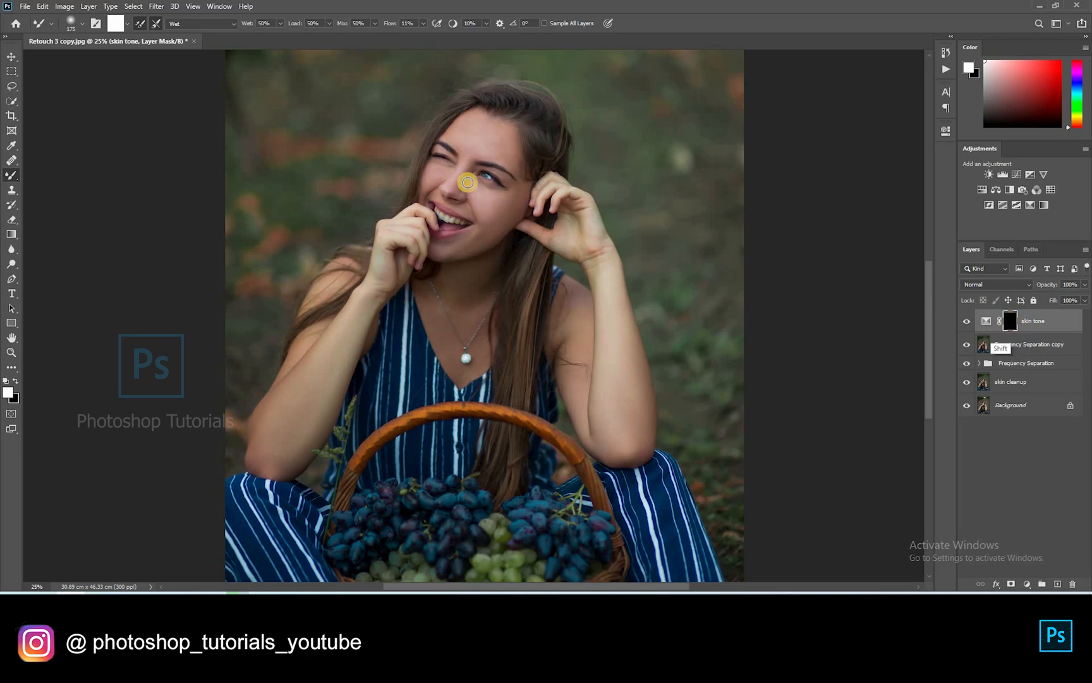
{"action": "key", "text": "shift+b"}
At 100% flow, paint white on the mask over the forehead and both cheeks
{"action": "scroll", "coordinate": [502, 126], "scroll_direction": "up", "scroll_amount": 3}
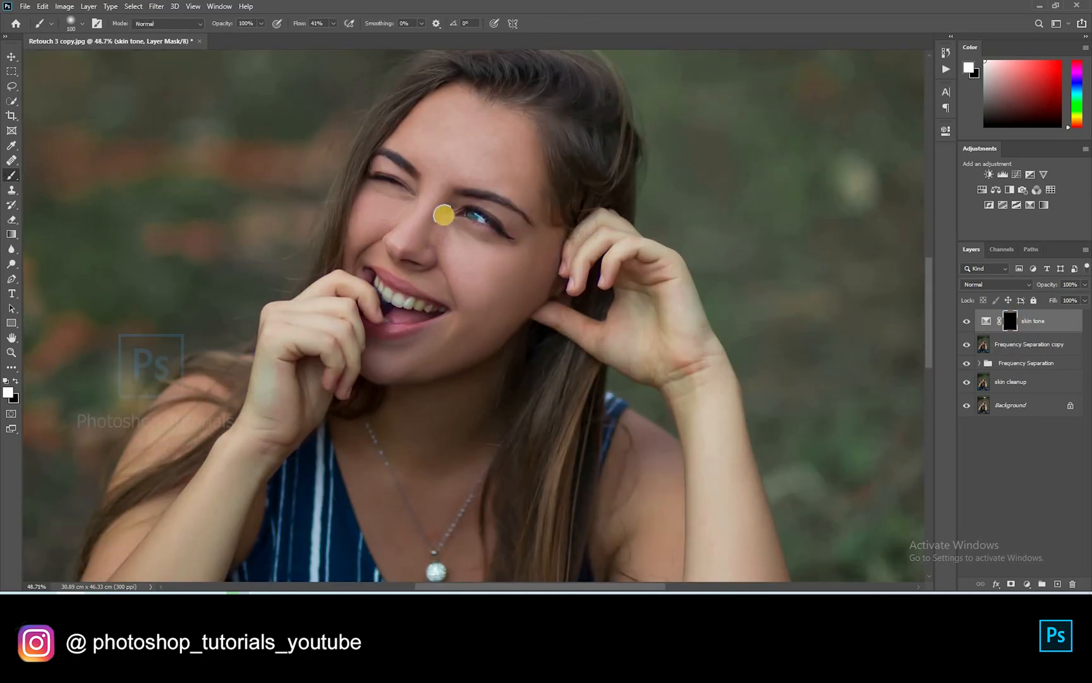
{"action": "left_click_drag", "start_coordinate": [337, 37], "coordinate": [409, 65]}
{"action": "left_click", "coordinate": [443, 184]}
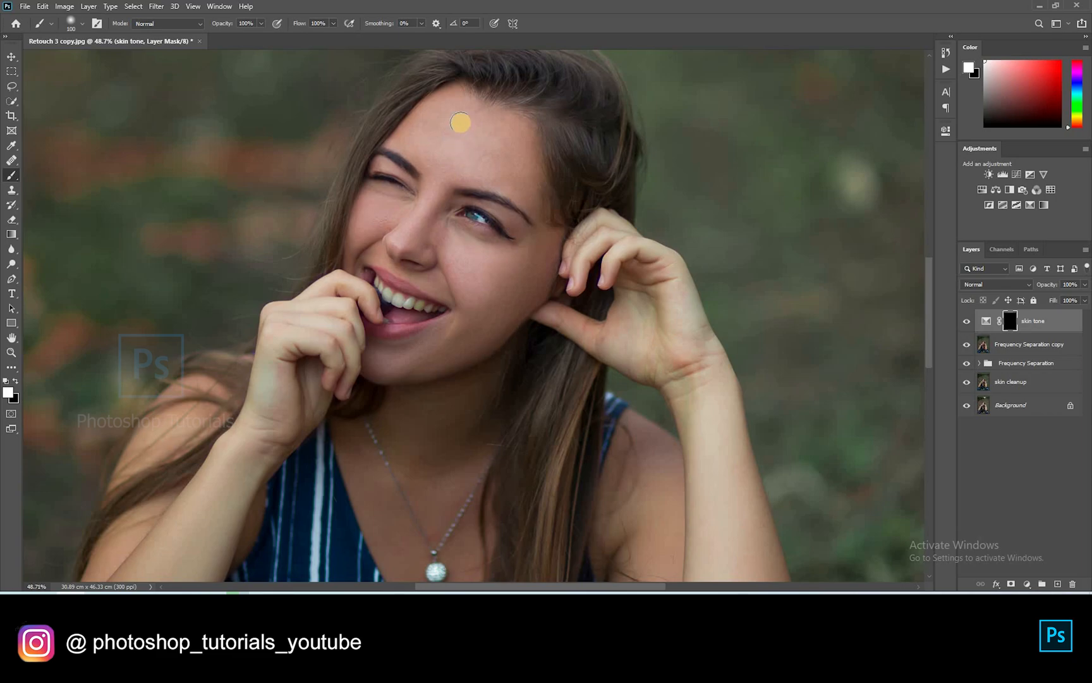
{"action": "key", "text": "x"}
{"action": "left_click", "coordinate": [439, 148]}
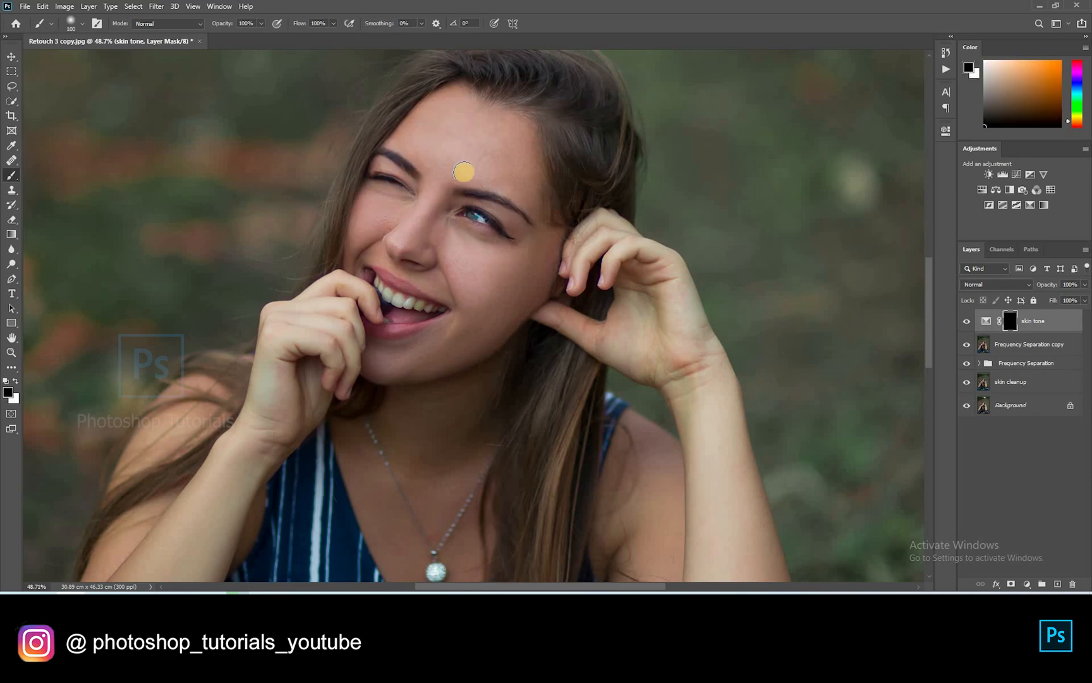
{"action": "key", "text": "x"}
{"action": "left_click", "coordinate": [455, 199]}
{"action": "left_click_drag", "start_coordinate": [543, 239], "coordinate": [537, 225]}
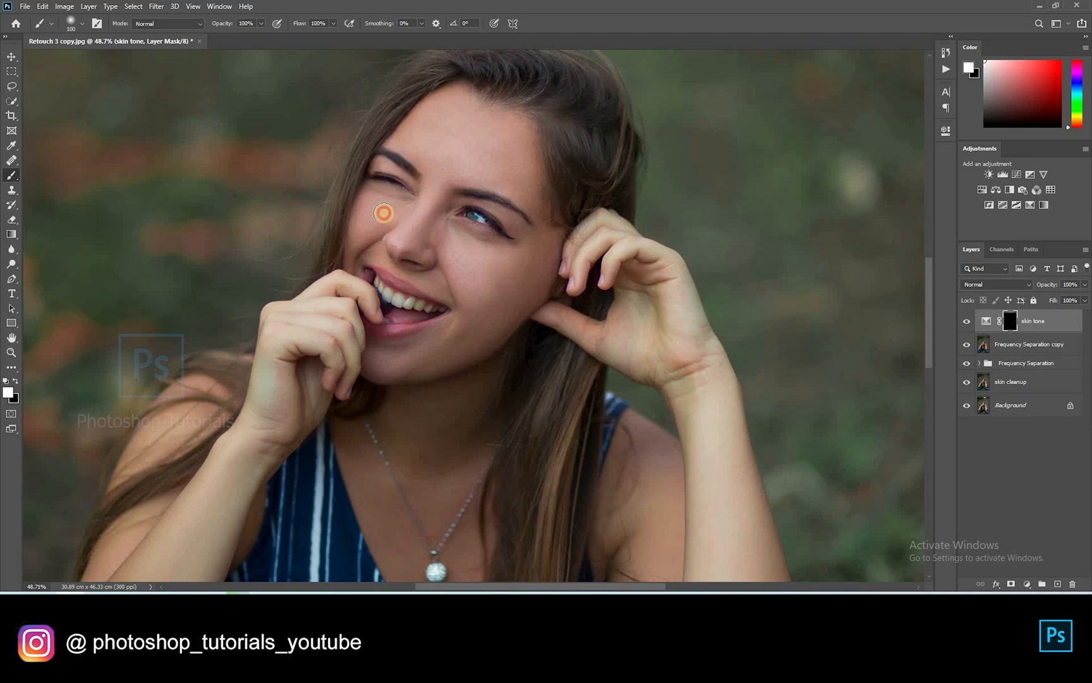
{"action": "left_click_drag", "start_coordinate": [358, 241], "coordinate": [428, 273]}
{"action": "mouse_move", "coordinate": [464, 328]}
{"action": "left_mouse_down"}
{"action": "mouse_move", "coordinate": [441, 347]}
{"action": "mouse_move", "coordinate": [500, 315]}
{"action": "mouse_move", "coordinate": [529, 241]}
{"action": "left_mouse_up"}
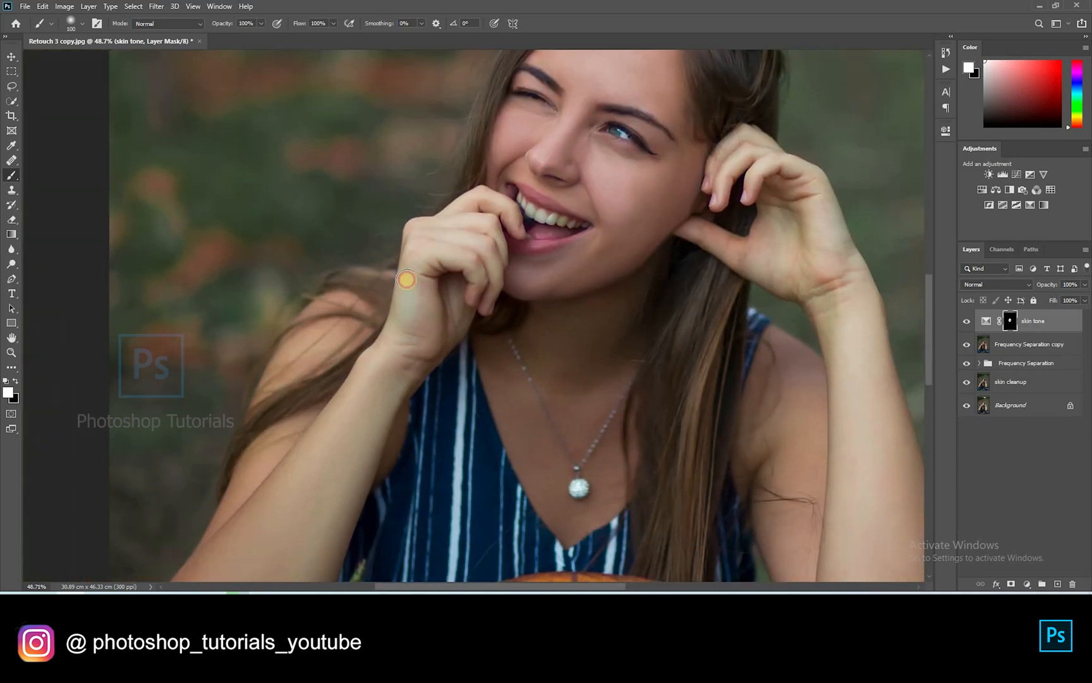
Reveal the skin tone correction over the fingers, hand, wrist, forearm and upper arm
{"action": "mouse_move", "coordinate": [406, 280]}
{"action": "left_mouse_down"}
{"action": "mouse_move", "coordinate": [463, 263]}
{"action": "mouse_move", "coordinate": [504, 215]}
{"action": "mouse_move", "coordinate": [475, 306]}
{"action": "mouse_move", "coordinate": [397, 357]}
{"action": "left_mouse_up"}
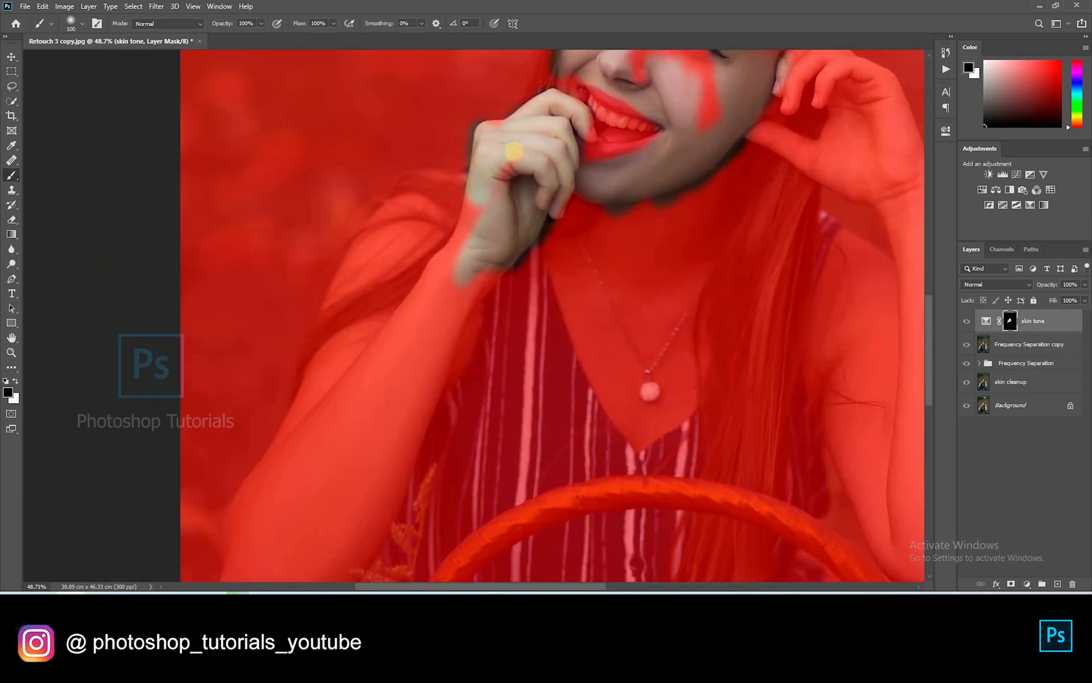
{"action": "left_click_drag", "start_coordinate": [483, 186], "coordinate": [371, 378]}
{"action": "key", "text": "bracketright"}
{"action": "key", "text": "bracketright"}
{"action": "key", "text": "bracketright"}
{"action": "mouse_move", "coordinate": [412, 203]}
{"action": "left_mouse_down"}
{"action": "mouse_move", "coordinate": [400, 349]}
{"action": "mouse_move", "coordinate": [379, 387]}
{"action": "left_mouse_up"}
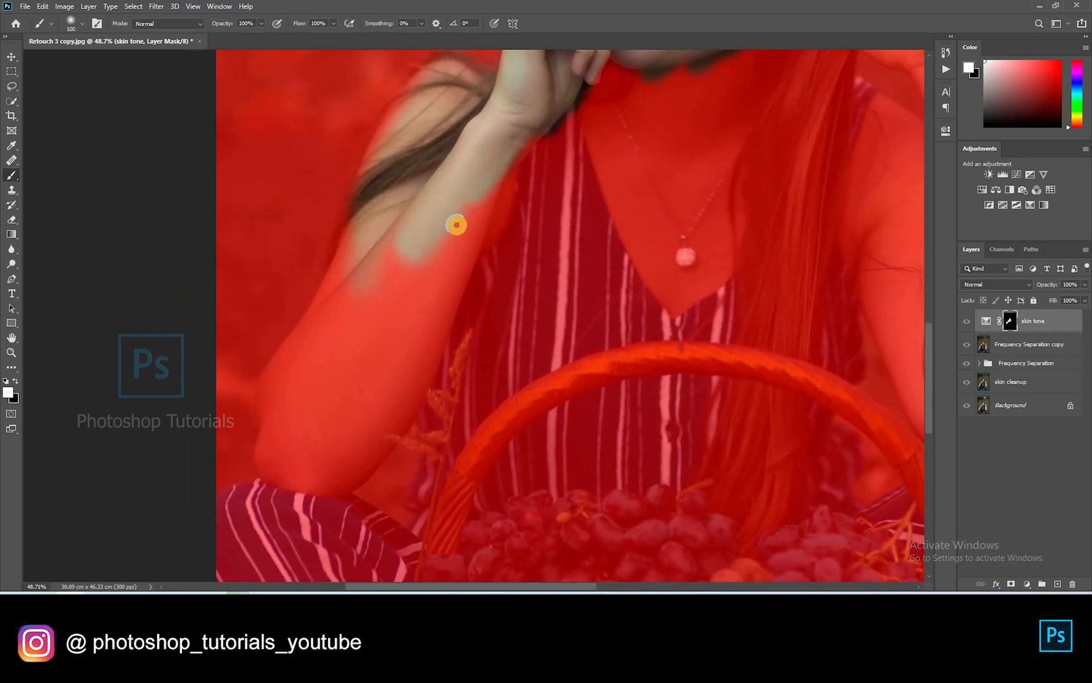
{"action": "mouse_move", "coordinate": [454, 225]}
{"action": "left_mouse_down"}
{"action": "mouse_move", "coordinate": [433, 291]}
{"action": "mouse_move", "coordinate": [440, 312]}
{"action": "mouse_move", "coordinate": [412, 361]}
{"action": "mouse_move", "coordinate": [405, 233]}
{"action": "mouse_move", "coordinate": [342, 292]}
{"action": "mouse_move", "coordinate": [315, 374]}
{"action": "mouse_move", "coordinate": [290, 386]}
{"action": "mouse_move", "coordinate": [320, 358]}
{"action": "mouse_move", "coordinate": [309, 409]}
{"action": "mouse_move", "coordinate": [324, 395]}
{"action": "mouse_move", "coordinate": [296, 430]}
{"action": "mouse_move", "coordinate": [298, 458]}
{"action": "mouse_move", "coordinate": [436, 281]}
{"action": "mouse_move", "coordinate": [430, 329]}
{"action": "mouse_move", "coordinate": [370, 442]}
{"action": "mouse_move", "coordinate": [305, 464]}
{"action": "left_mouse_up"}
{"action": "key", "text": "bracketright"}
{"action": "key", "text": "bracketright"}
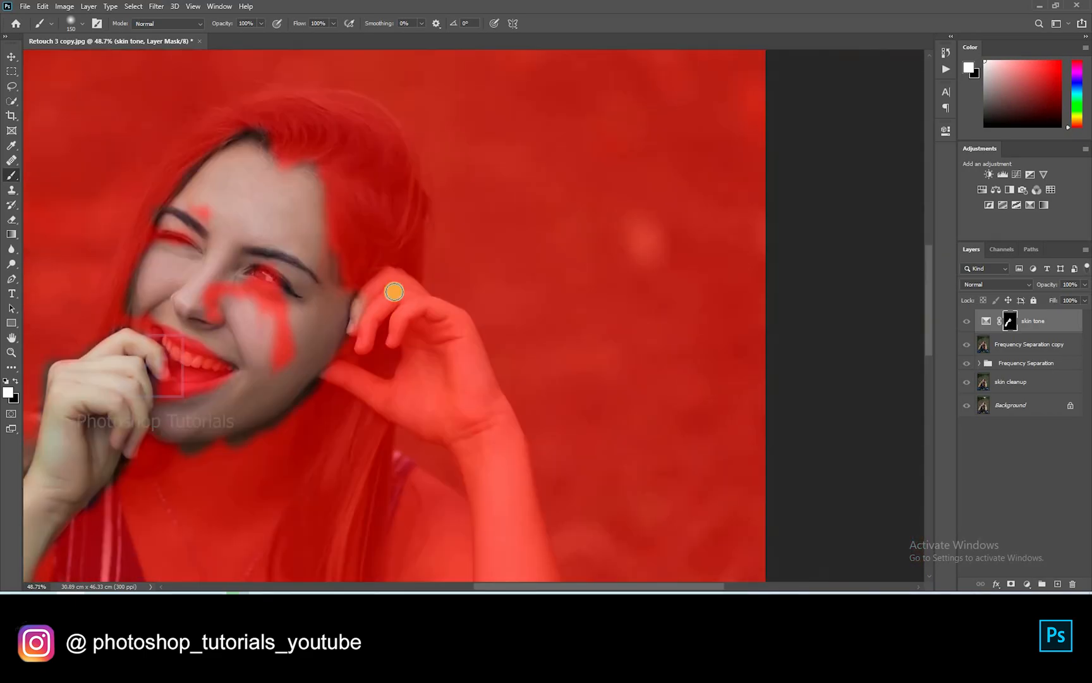
Continue revealing the correction over the fingers near the ear, the palm and wrist
{"action": "mouse_move", "coordinate": [390, 287]}
{"action": "left_mouse_down"}
{"action": "mouse_move", "coordinate": [363, 344]}
{"action": "mouse_move", "coordinate": [389, 279]}
{"action": "mouse_move", "coordinate": [413, 294]}
{"action": "mouse_move", "coordinate": [403, 322]}
{"action": "mouse_move", "coordinate": [413, 306]}
{"action": "mouse_move", "coordinate": [453, 325]}
{"action": "mouse_move", "coordinate": [435, 307]}
{"action": "mouse_move", "coordinate": [463, 327]}
{"action": "mouse_move", "coordinate": [390, 372]}
{"action": "mouse_move", "coordinate": [335, 370]}
{"action": "mouse_move", "coordinate": [389, 389]}
{"action": "mouse_move", "coordinate": [412, 380]}
{"action": "mouse_move", "coordinate": [421, 346]}
{"action": "mouse_move", "coordinate": [378, 276]}
{"action": "left_mouse_up"}
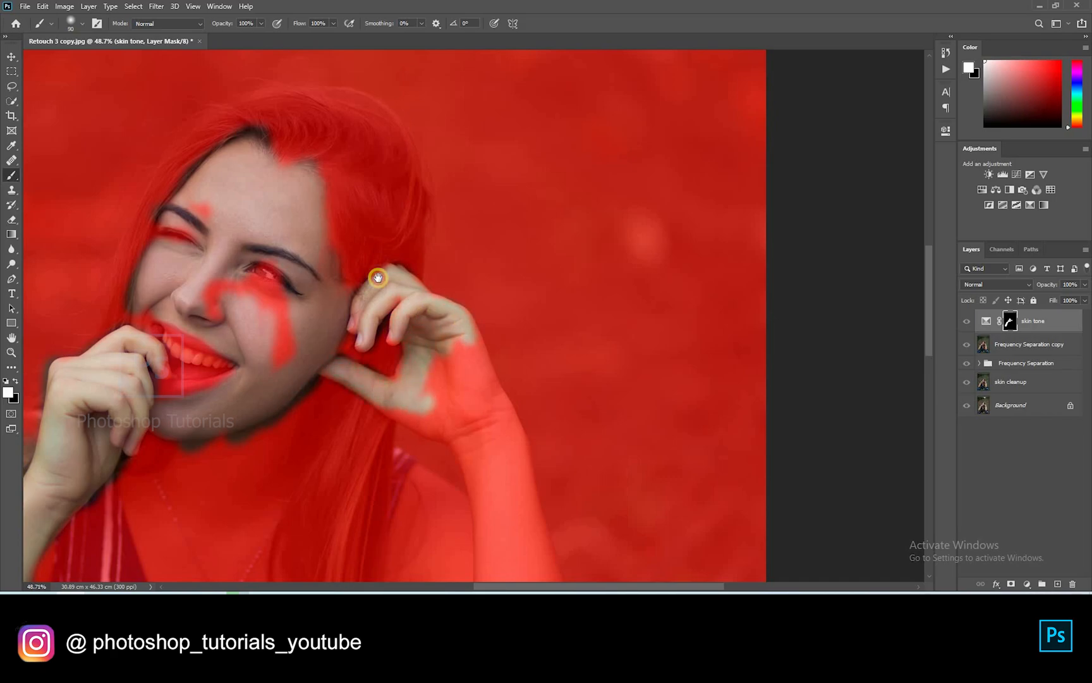
{"action": "left_click_drag", "start_coordinate": [470, 456], "coordinate": [420, 349]}
{"action": "key", "text": "bracketright"}
{"action": "mouse_move", "coordinate": [354, 311]}
{"action": "left_mouse_down"}
{"action": "mouse_move", "coordinate": [383, 226]}
{"action": "mouse_move", "coordinate": [448, 311]}
{"action": "mouse_move", "coordinate": [403, 224]}
{"action": "mouse_move", "coordinate": [453, 353]}
{"action": "mouse_move", "coordinate": [358, 378]}
{"action": "mouse_move", "coordinate": [382, 330]}
{"action": "left_mouse_up"}
{"action": "key", "text": "bracketright"}
{"action": "key", "text": "bracketright"}
{"action": "key", "text": "bracketright"}
{"action": "key", "text": "bracketright"}
{"action": "scroll", "coordinate": [310, 172], "scroll_direction": "down", "scroll_amount": 3}
{"action": "mouse_move", "coordinate": [322, 240]}
{"action": "left_mouse_down"}
{"action": "mouse_move", "coordinate": [341, 373]}
{"action": "mouse_move", "coordinate": [385, 276]}
{"action": "mouse_move", "coordinate": [454, 373]}
{"action": "mouse_move", "coordinate": [455, 443]}
{"action": "mouse_move", "coordinate": [373, 402]}
{"action": "mouse_move", "coordinate": [451, 475]}
{"action": "mouse_move", "coordinate": [467, 455]}
{"action": "mouse_move", "coordinate": [470, 385]}
{"action": "mouse_move", "coordinate": [395, 466]}
{"action": "mouse_move", "coordinate": [435, 419]}
{"action": "left_mouse_up"}
{"action": "key", "text": "bracketleft"}
{"action": "key", "text": "bracketleft"}
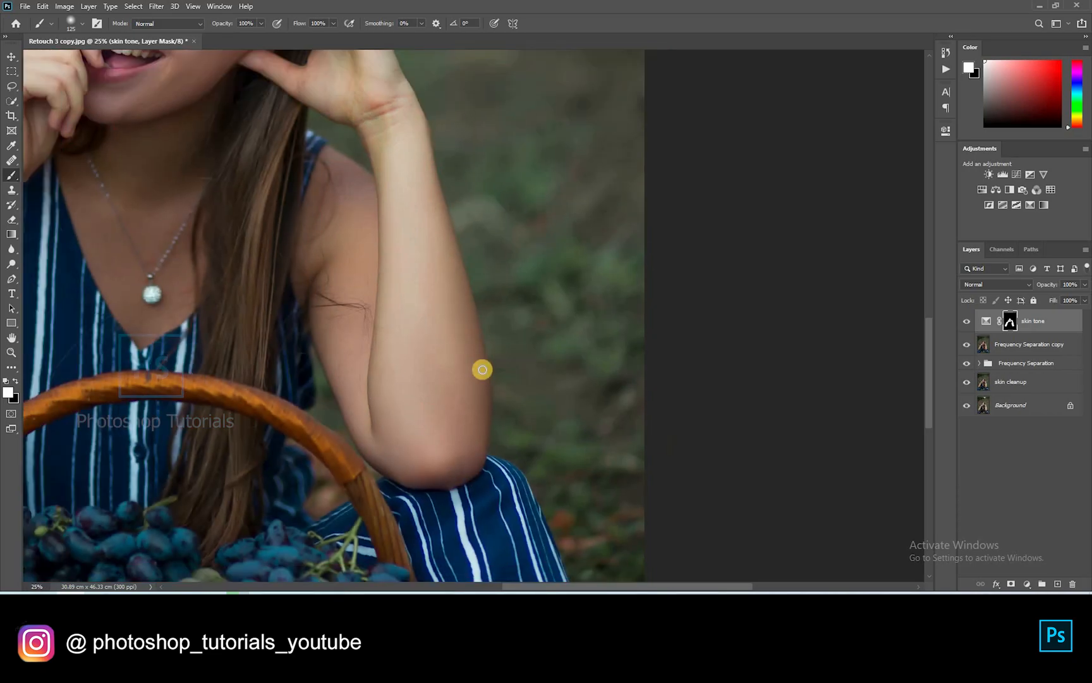
Fit the photo on screen and toggle the skin tone layer to compare
{"action": "key", "text": "ctrl+0"}
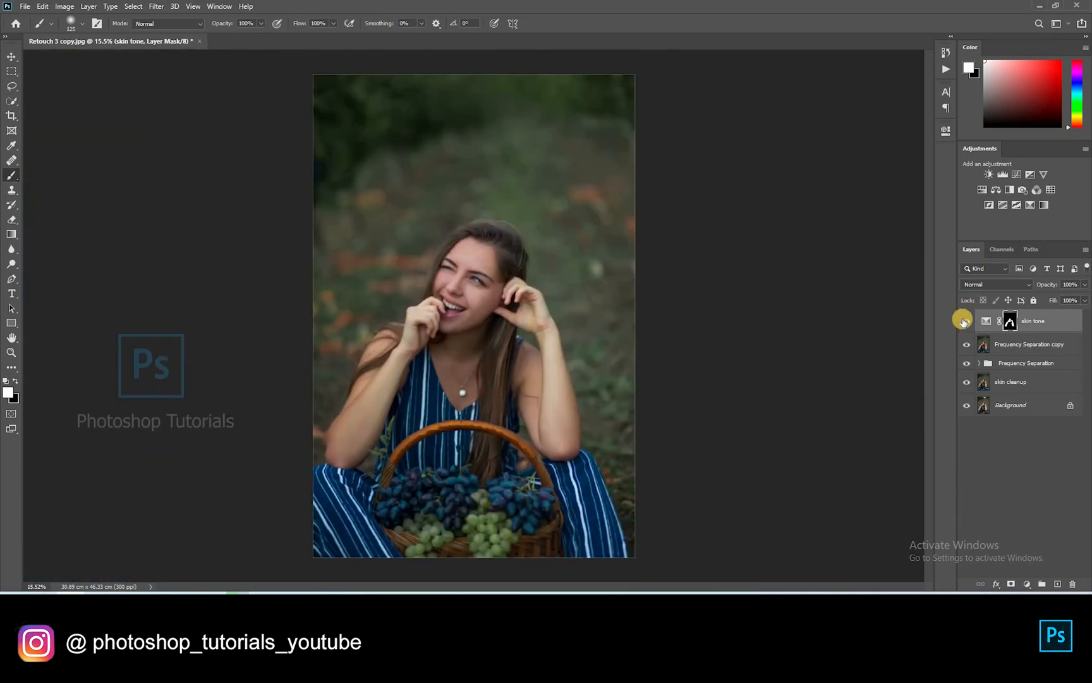
{"action": "left_click", "coordinate": [966, 321]}
{"action": "scroll", "coordinate": [752, 329], "scroll_direction": "up", "scroll_amount": 2}
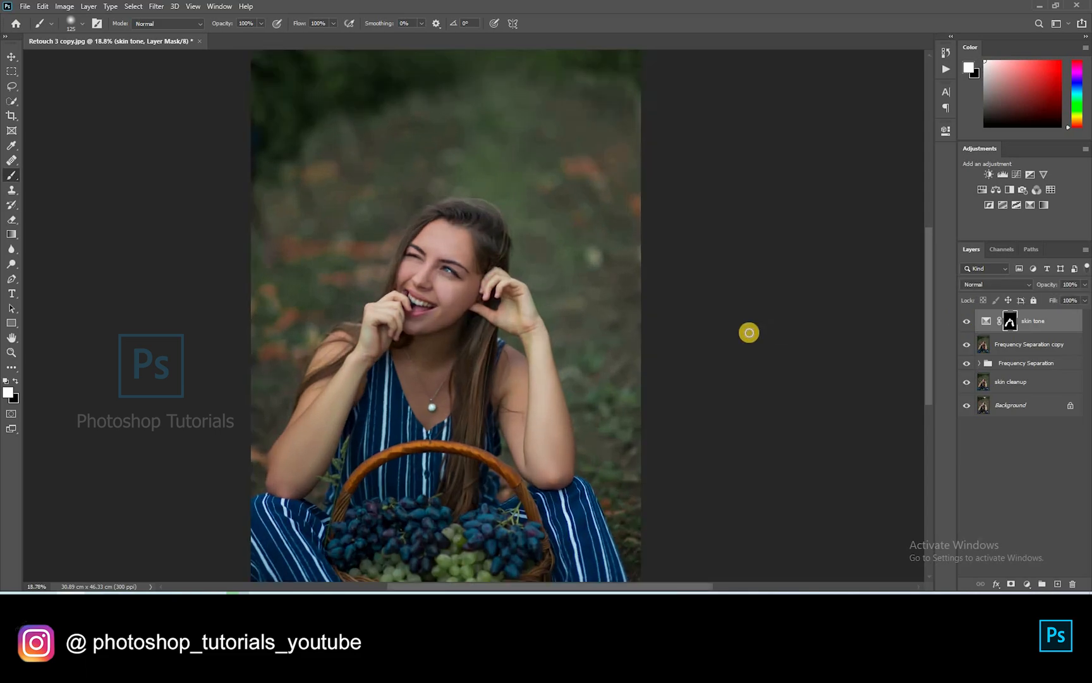
{"action": "key", "text": "ctrl+0"}
Add a Selective Color adjustment and shift the cyan and black in the Greens
{"action": "left_click", "coordinate": [1014, 208]}
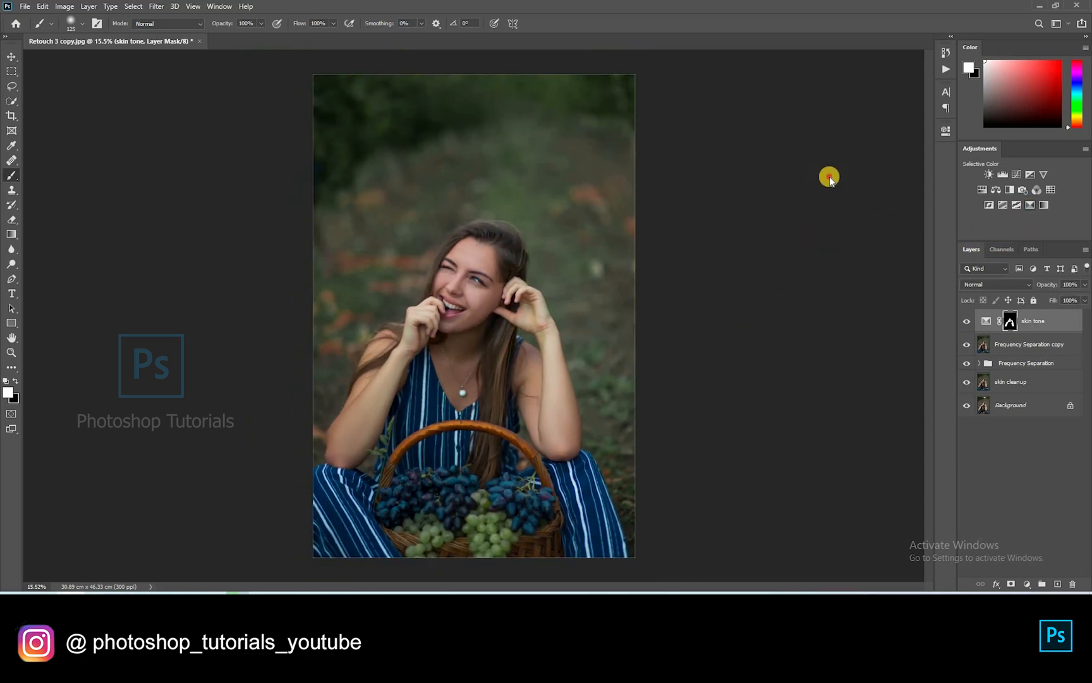
{"action": "left_click", "coordinate": [828, 176]}
{"action": "left_click", "coordinate": [810, 203]}
{"action": "left_click_drag", "start_coordinate": [849, 200], "coordinate": [893, 198]}
{"action": "left_click_drag", "start_coordinate": [849, 267], "coordinate": [884, 263]}
Set the Yellows to Cyan -37, Magenta +78, Yellow +54, Black -23
{"action": "left_click", "coordinate": [830, 175]}
{"action": "left_click", "coordinate": [833, 194]}
{"action": "left_click_drag", "start_coordinate": [849, 201], "coordinate": [885, 199]}
{"action": "left_click_drag", "start_coordinate": [849, 223], "coordinate": [893, 246]}
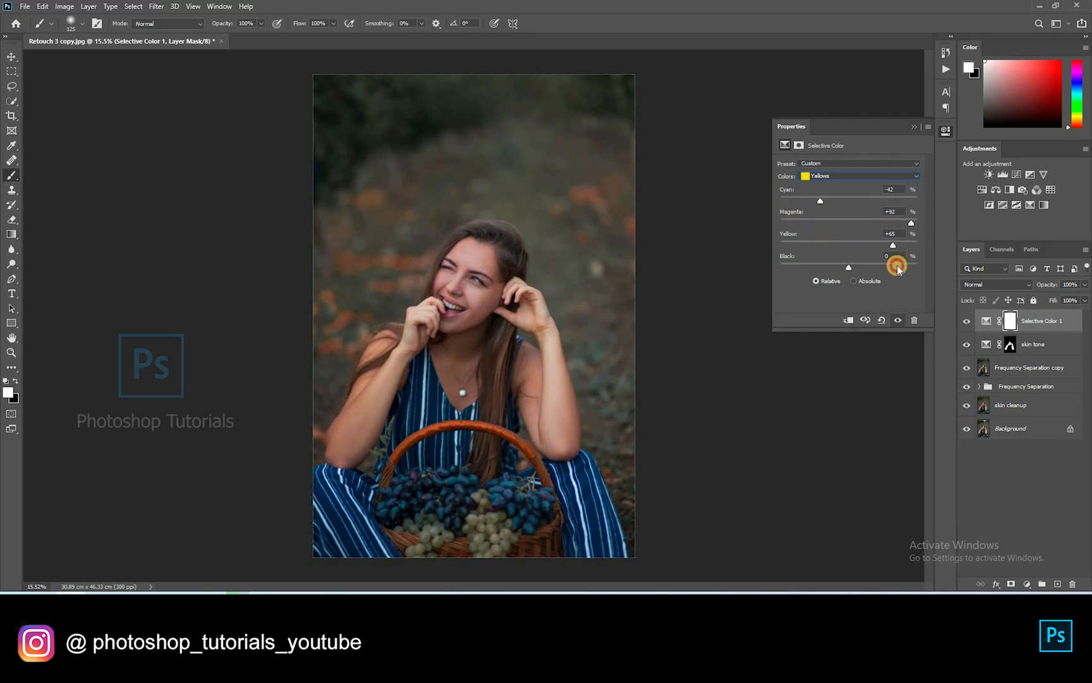
{"action": "mouse_move", "coordinate": [815, 282]}
{"action": "left_mouse_down"}
{"action": "mouse_move", "coordinate": [860, 278]}
{"action": "mouse_move", "coordinate": [833, 285]}
{"action": "left_mouse_up"}
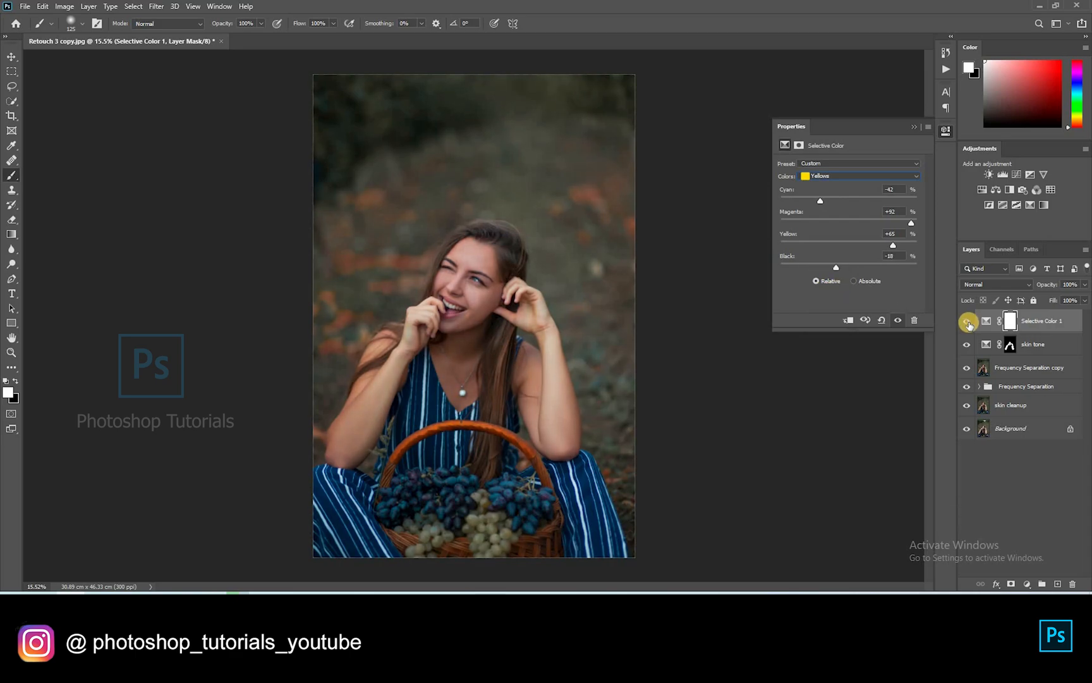
{"action": "left_click_drag", "start_coordinate": [840, 215], "coordinate": [886, 246]}
{"action": "left_click", "coordinate": [967, 321]}
{"action": "left_click_drag", "start_coordinate": [836, 267], "coordinate": [881, 282]}
Rename the Selective Color 1 layer to 'BG Color' and deselect it
{"action": "double_click", "coordinate": [1037, 319]}
{"action": "type", "text": "BG "}
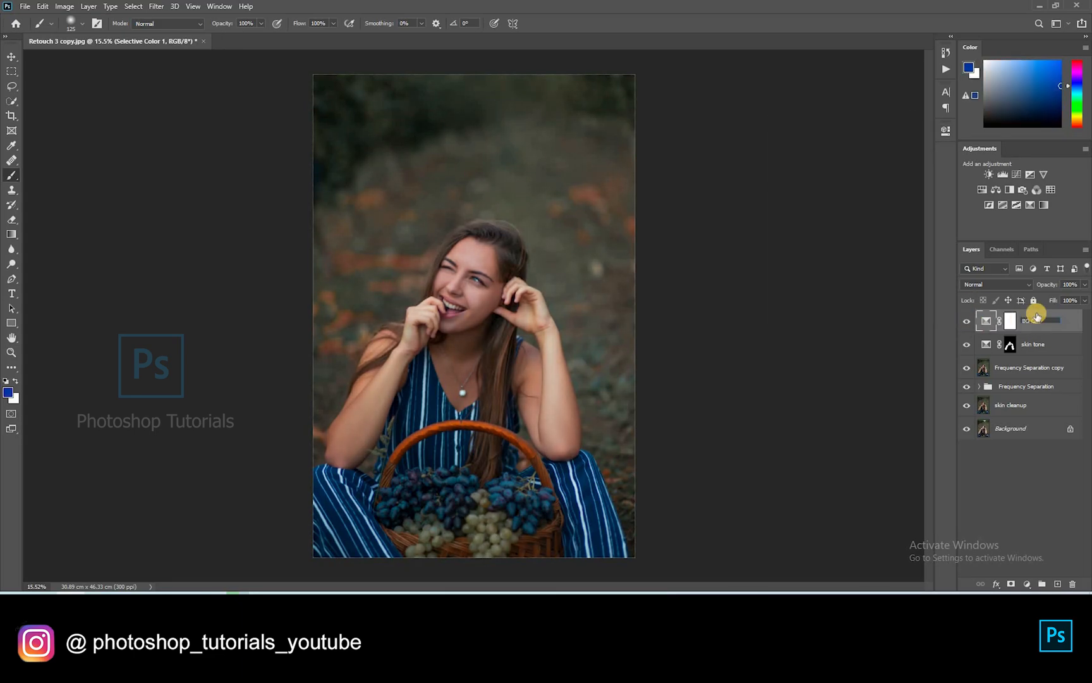
{"action": "type", "text": "Color"}
{"action": "key", "text": "Return"}
{"action": "scroll", "coordinate": [465, 325], "scroll_direction": "up", "scroll_amount": 6}
{"action": "scroll", "coordinate": [511, 248], "scroll_direction": "down", "scroll_amount": 6}
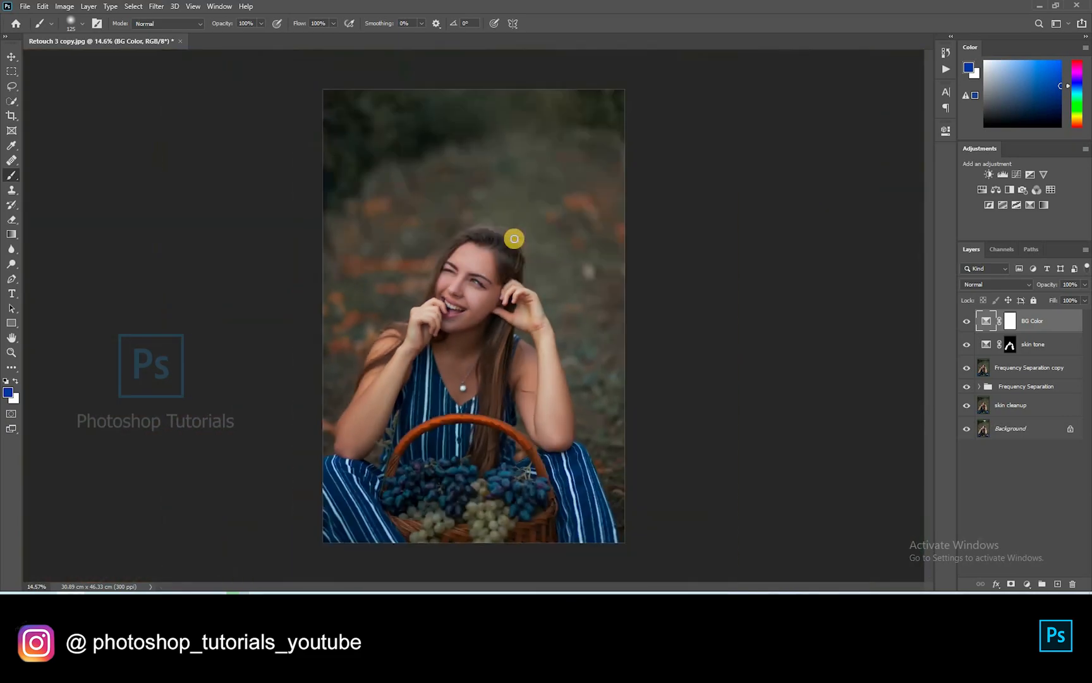
{"action": "left_click", "coordinate": [958, 324]}
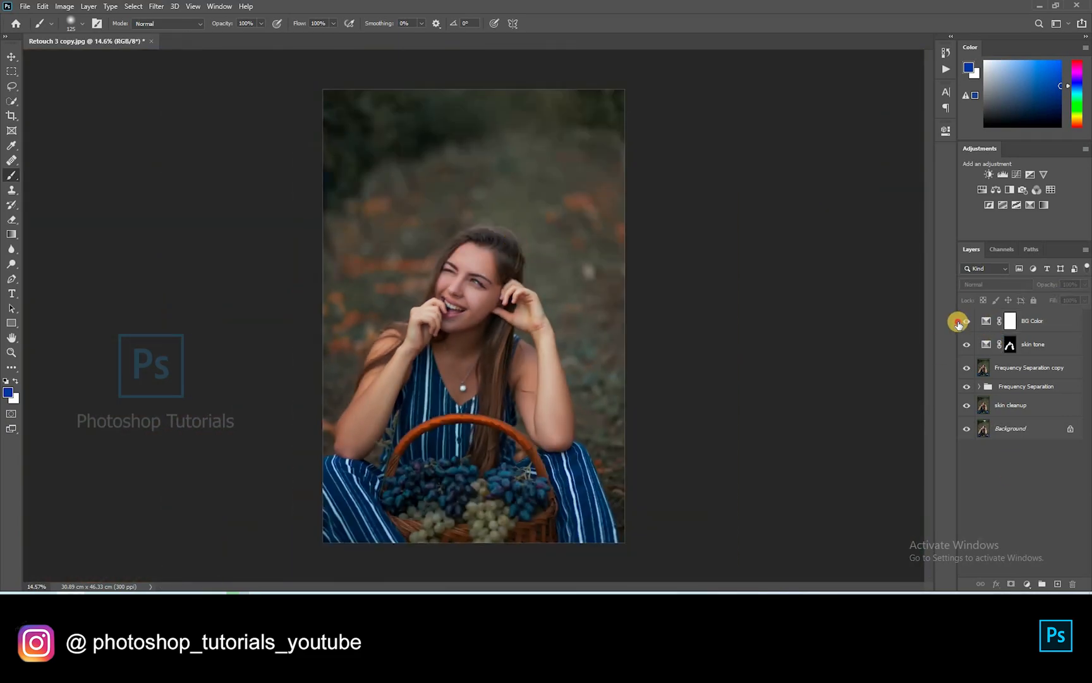
{"action": "scroll", "coordinate": [717, 356], "scroll_direction": "up", "scroll_amount": 2}
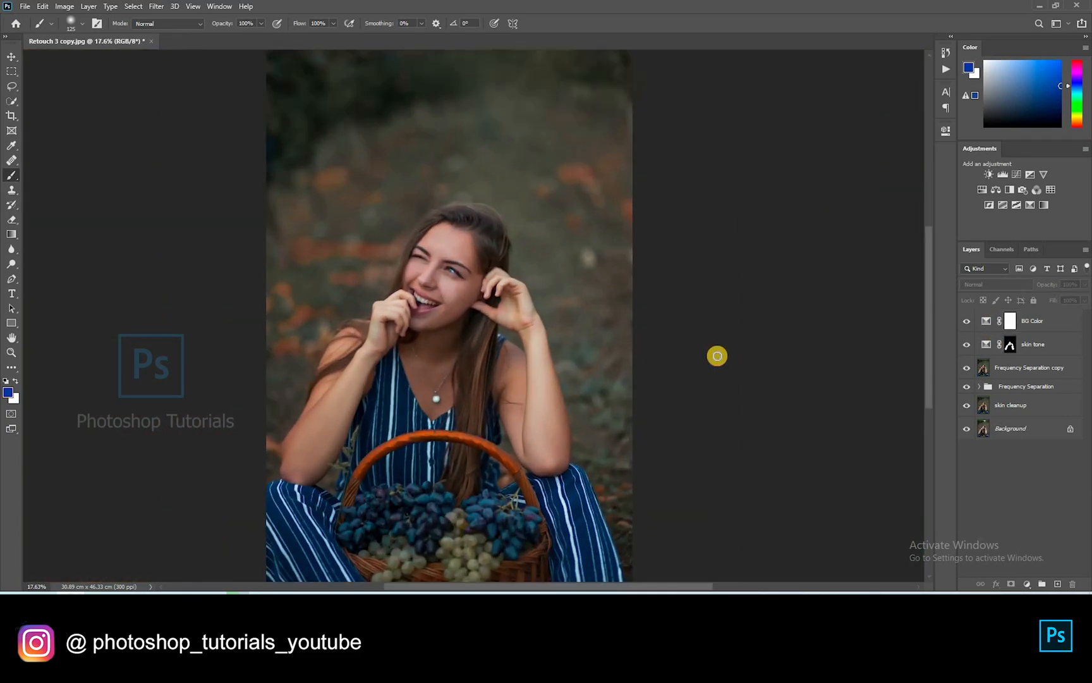
{"action": "scroll", "coordinate": [717, 355], "scroll_direction": "down", "scroll_amount": 1}
{"action": "scroll", "coordinate": [717, 356], "scroll_direction": "down", "scroll_amount": 1}
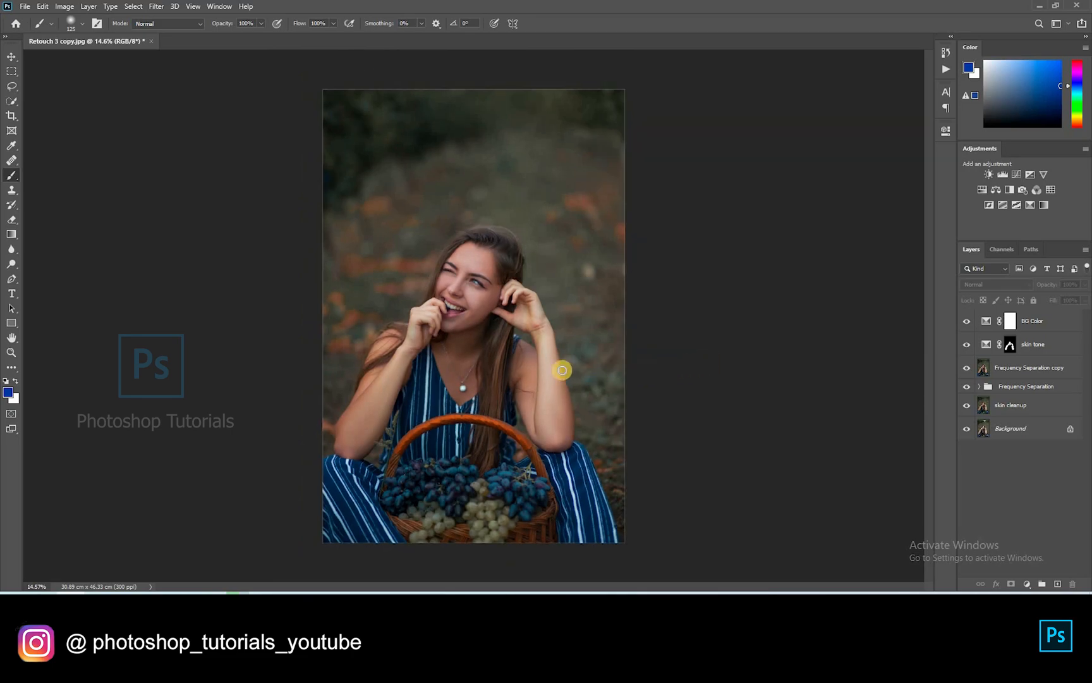
{"action": "scroll", "coordinate": [562, 370], "scroll_direction": "up", "scroll_amount": 1}
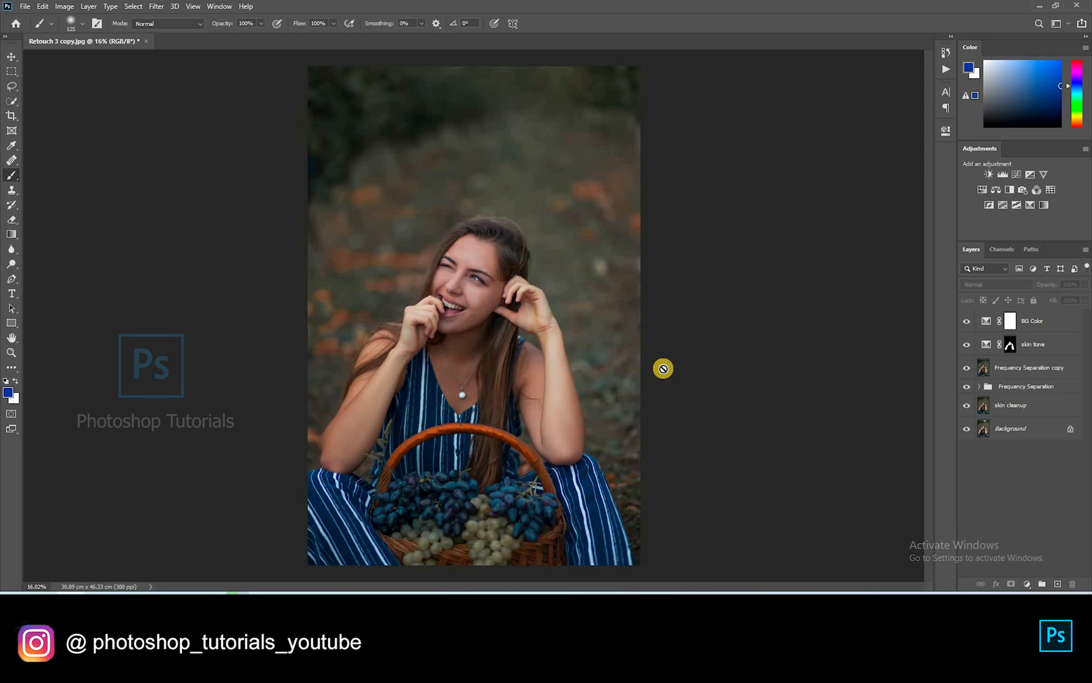
{"action": "scroll", "coordinate": [663, 368], "scroll_direction": "down", "scroll_amount": 1}
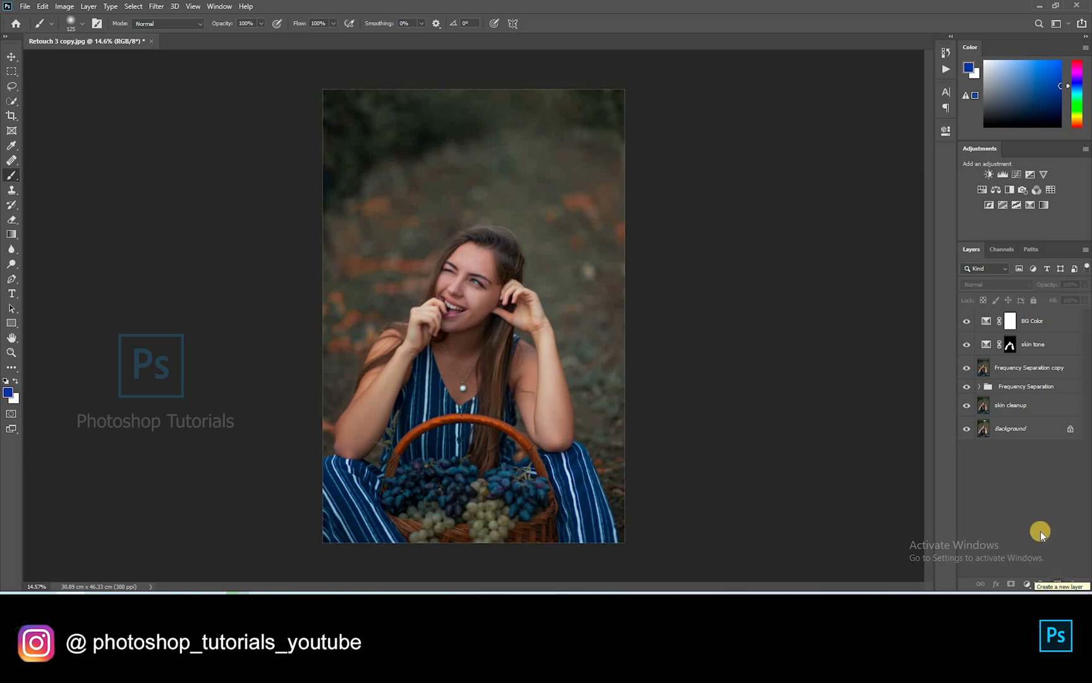
Name the layer fog effect, set brush flow to 6% and sample a dark grey-green
{"action": "key", "text": "Return"}
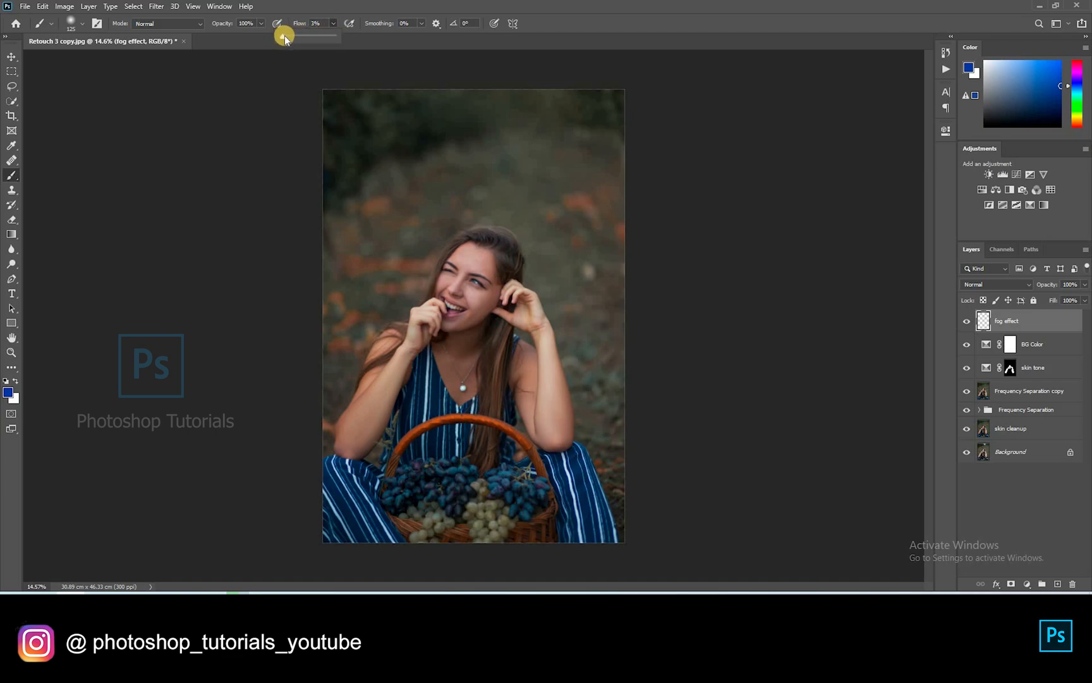
{"action": "left_click_drag", "start_coordinate": [285, 40], "coordinate": [287, 41]}
{"action": "left_click", "coordinate": [507, 252]}
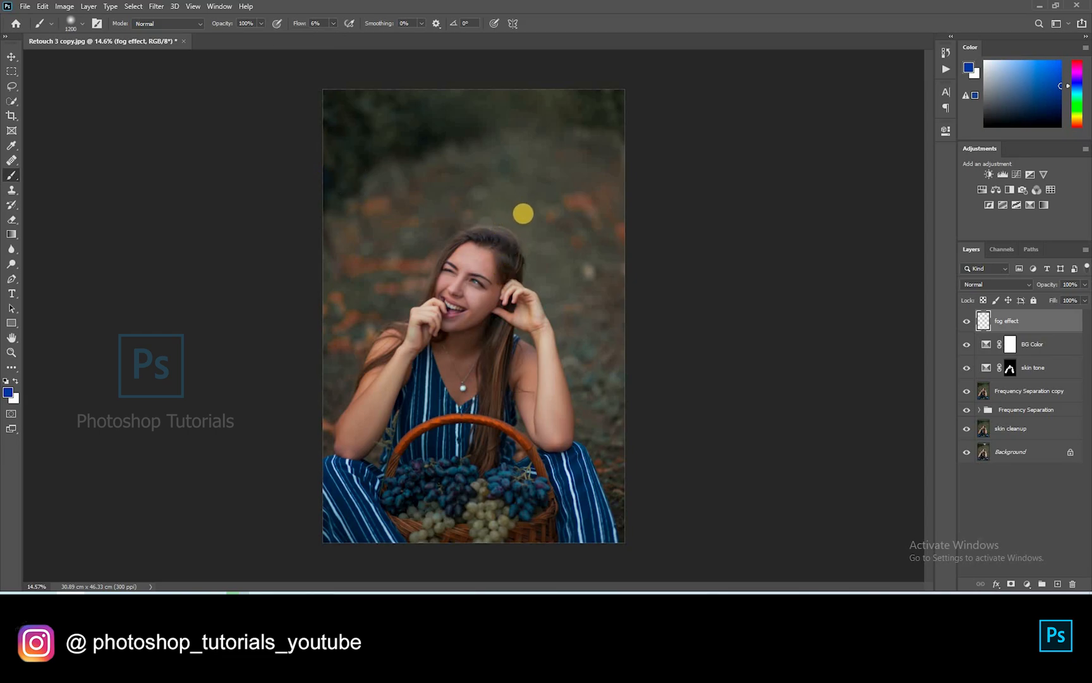
{"action": "left_click", "coordinate": [522, 221], "text": "alt"}
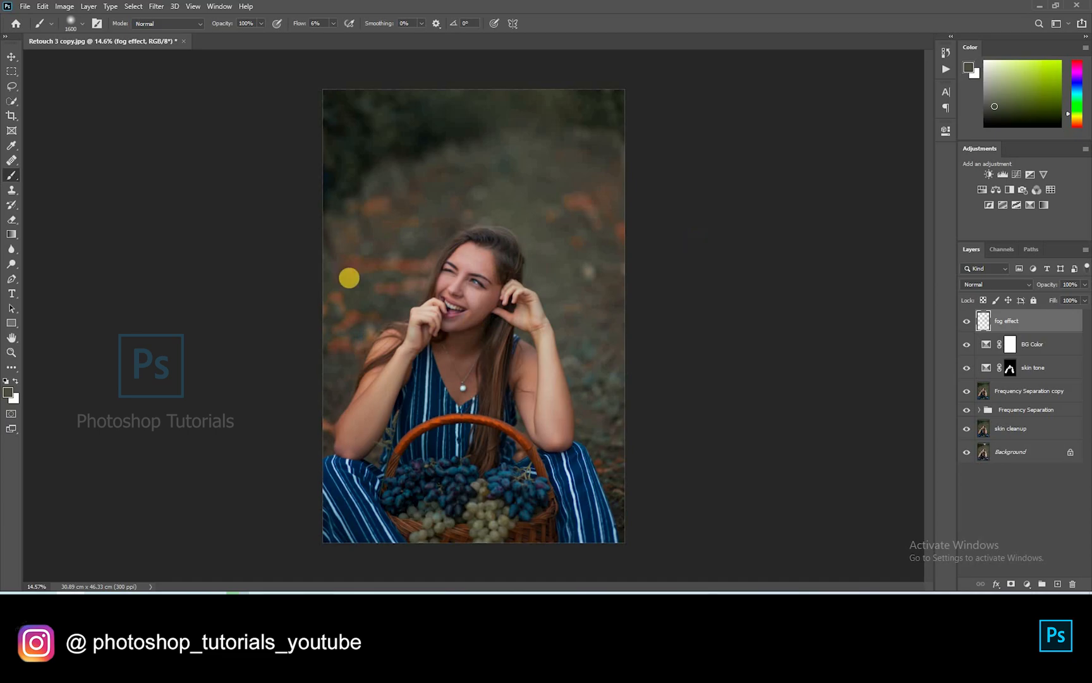
Dab faint fog on the left edge and lower right, then darken the left side beside the arm in black
{"action": "left_click", "coordinate": [469, 195]}
{"action": "left_click", "coordinate": [366, 310]}
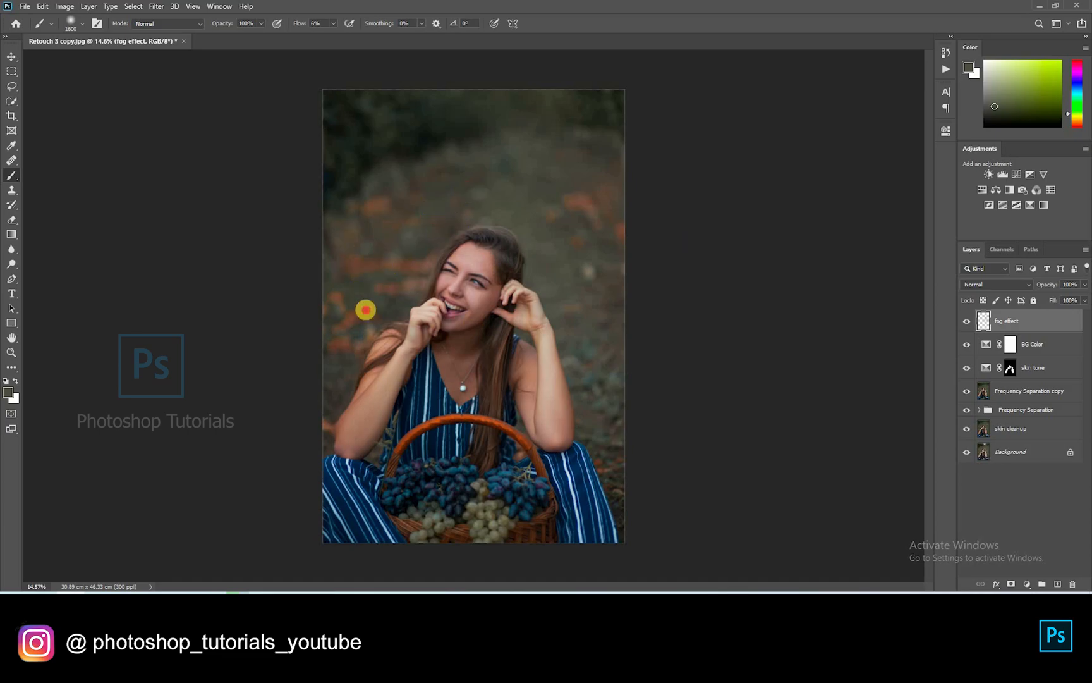
{"action": "left_click", "coordinate": [338, 356]}
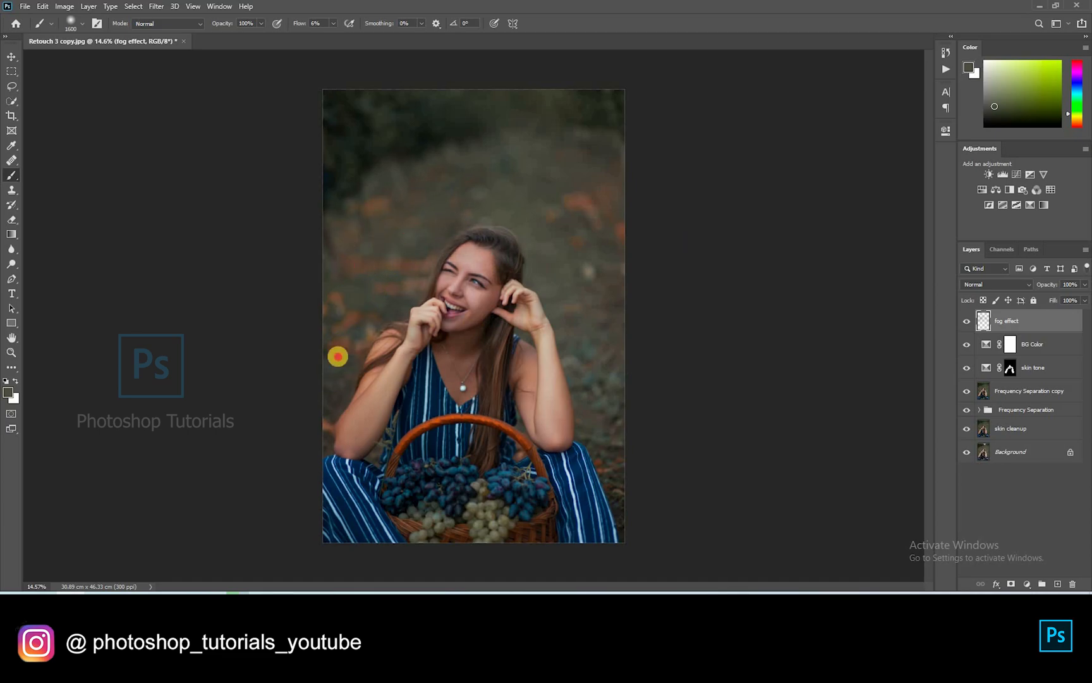
{"action": "left_click", "coordinate": [585, 425]}
{"action": "key", "text": "d"}
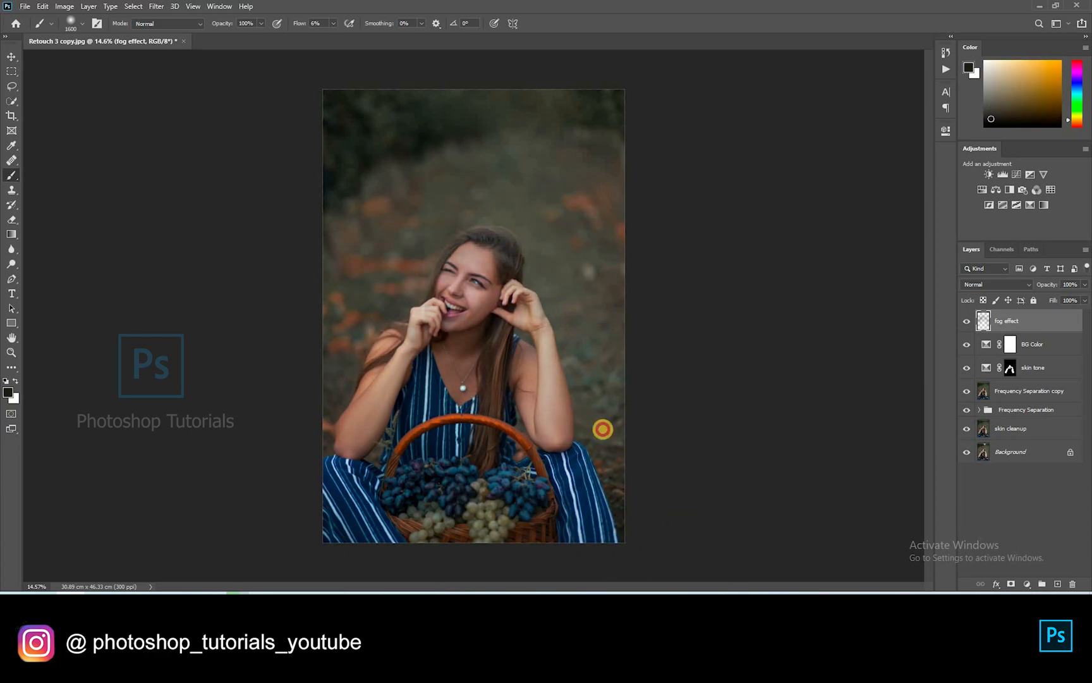
{"action": "mouse_move", "coordinate": [345, 368]}
{"action": "left_mouse_down"}
{"action": "mouse_move", "coordinate": [322, 486]}
{"action": "mouse_move", "coordinate": [308, 454]}
{"action": "mouse_move", "coordinate": [320, 331]}
{"action": "mouse_move", "coordinate": [325, 381]}
{"action": "left_mouse_up"}
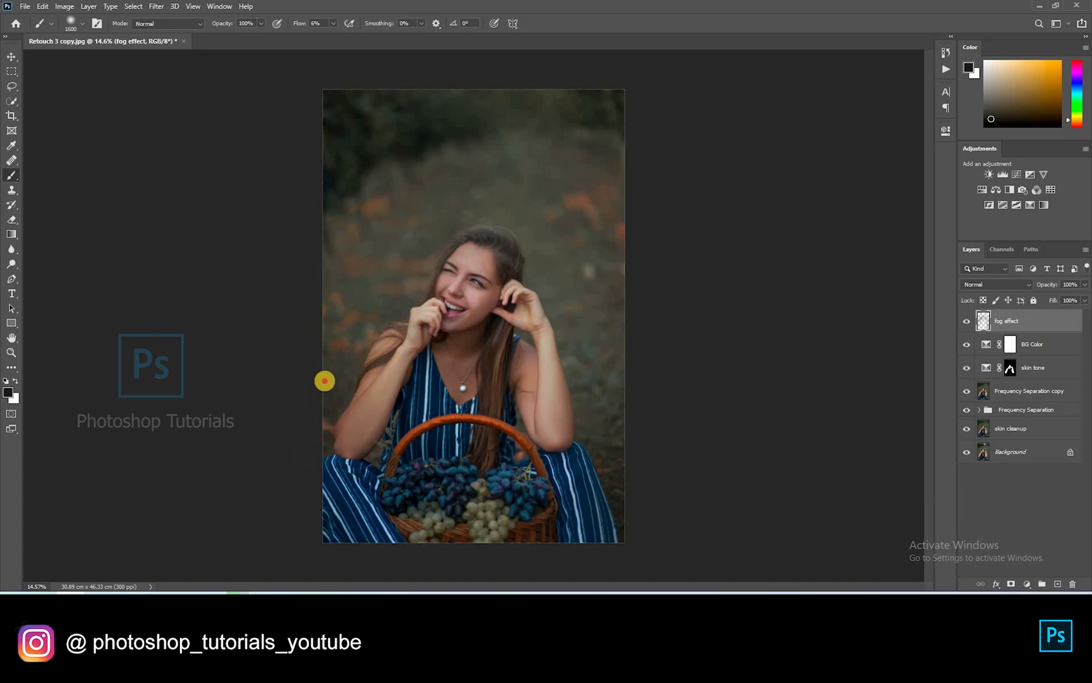
{"action": "left_click_drag", "start_coordinate": [393, 416], "coordinate": [384, 442]}
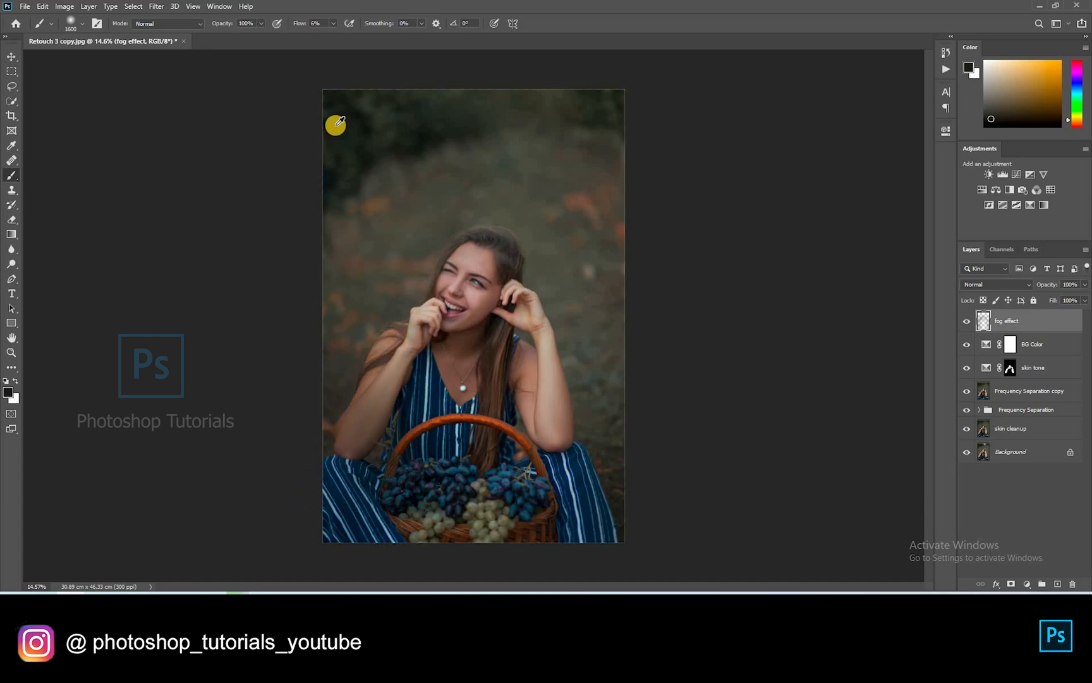
Sample dark green and olive tones and paint soft haze along the upper, left and right edges
{"action": "left_click", "coordinate": [427, 97], "text": "alt"}
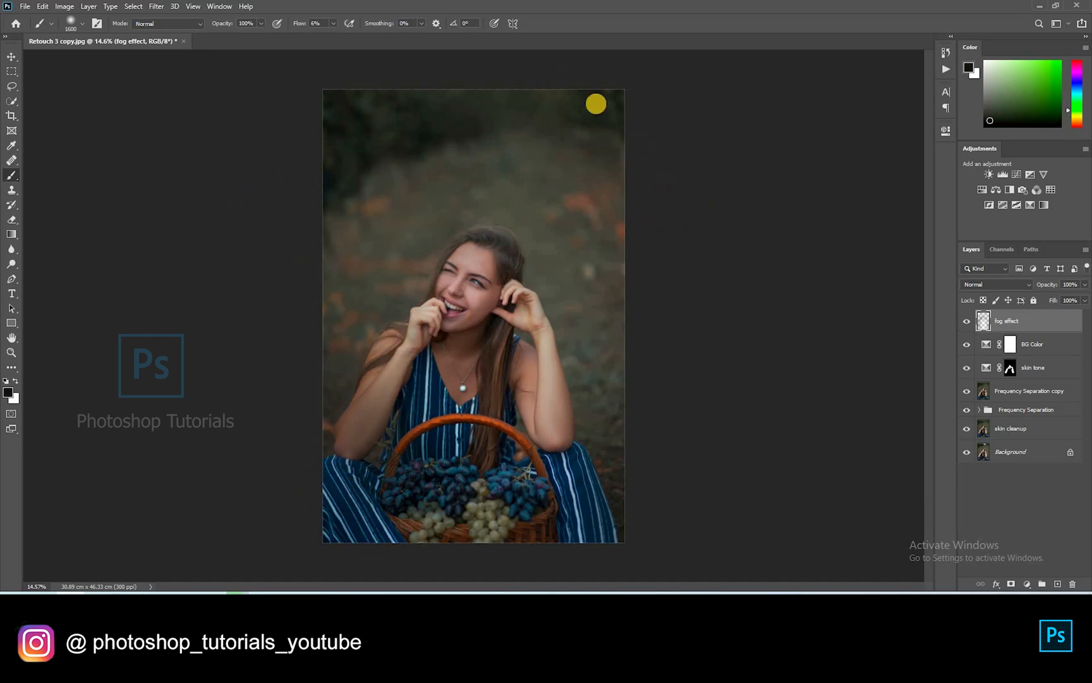
{"action": "left_click", "coordinate": [333, 130], "text": "alt"}
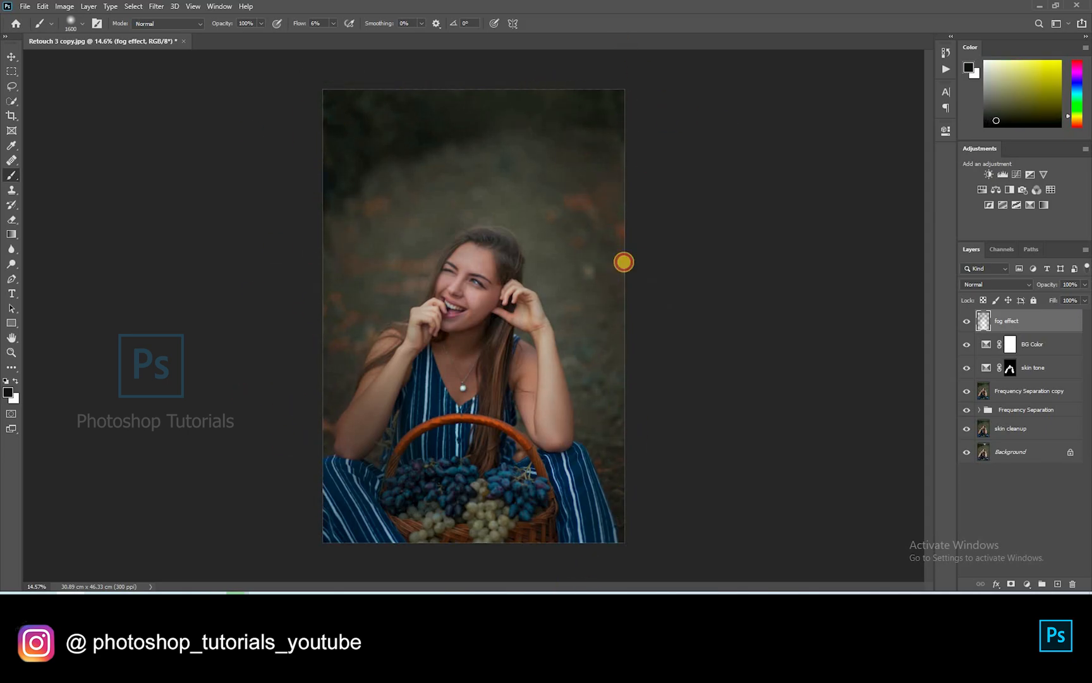
{"action": "mouse_move", "coordinate": [354, 100]}
{"action": "left_mouse_down"}
{"action": "mouse_move", "coordinate": [338, 348]}
{"action": "mouse_move", "coordinate": [359, 205]}
{"action": "left_mouse_up"}
{"action": "mouse_move", "coordinate": [528, 146]}
{"action": "left_mouse_down"}
{"action": "mouse_move", "coordinate": [618, 186]}
{"action": "mouse_move", "coordinate": [604, 189]}
{"action": "left_mouse_up"}
{"action": "mouse_move", "coordinate": [619, 467]}
{"action": "left_mouse_down"}
{"action": "mouse_move", "coordinate": [609, 441]}
{"action": "mouse_move", "coordinate": [588, 529]}
{"action": "mouse_move", "coordinate": [347, 339]}
{"action": "mouse_move", "coordinate": [362, 557]}
{"action": "mouse_move", "coordinate": [329, 173]}
{"action": "left_mouse_up"}
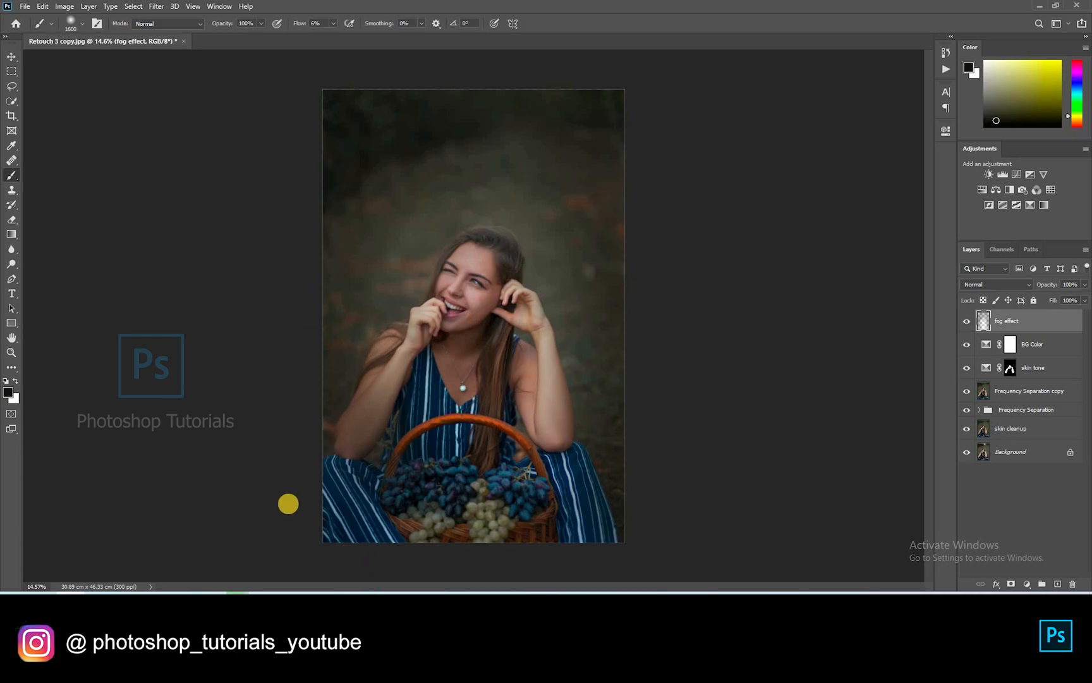
{"action": "mouse_move", "coordinate": [612, 317]}
{"action": "left_mouse_down"}
{"action": "mouse_move", "coordinate": [621, 504]}
{"action": "mouse_move", "coordinate": [615, 358]}
{"action": "left_mouse_up"}
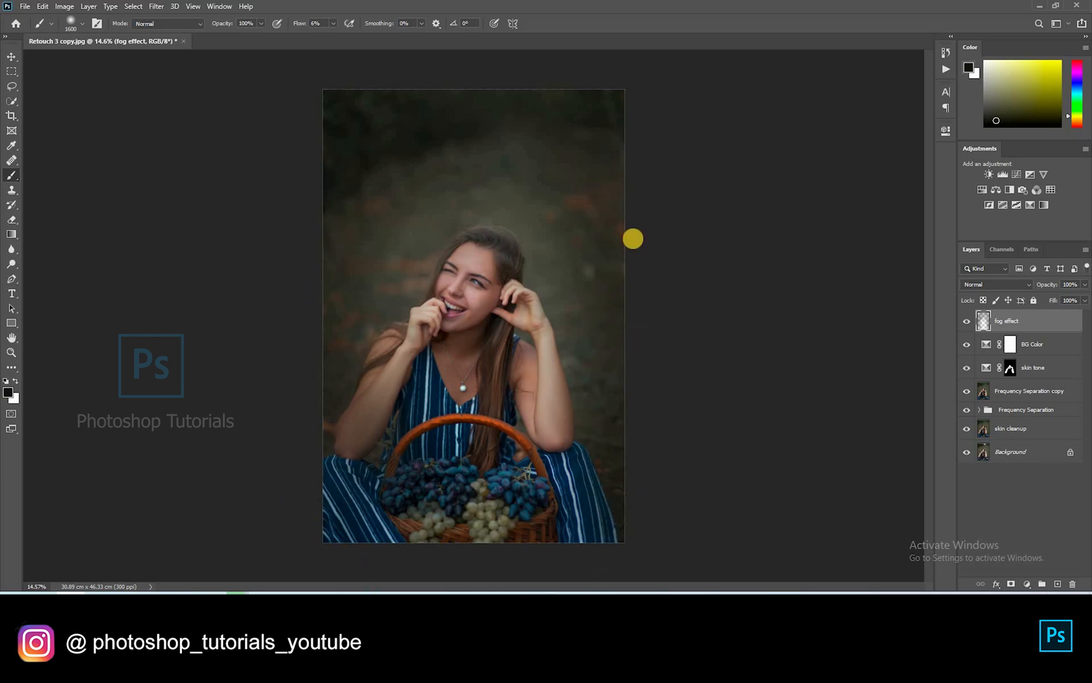
Toggle the fog effect layer off and on to compare, then deselect all layers
{"action": "left_click", "coordinate": [968, 322]}
{"action": "left_click", "coordinate": [966, 321]}
{"action": "left_click", "coordinate": [1003, 486]}
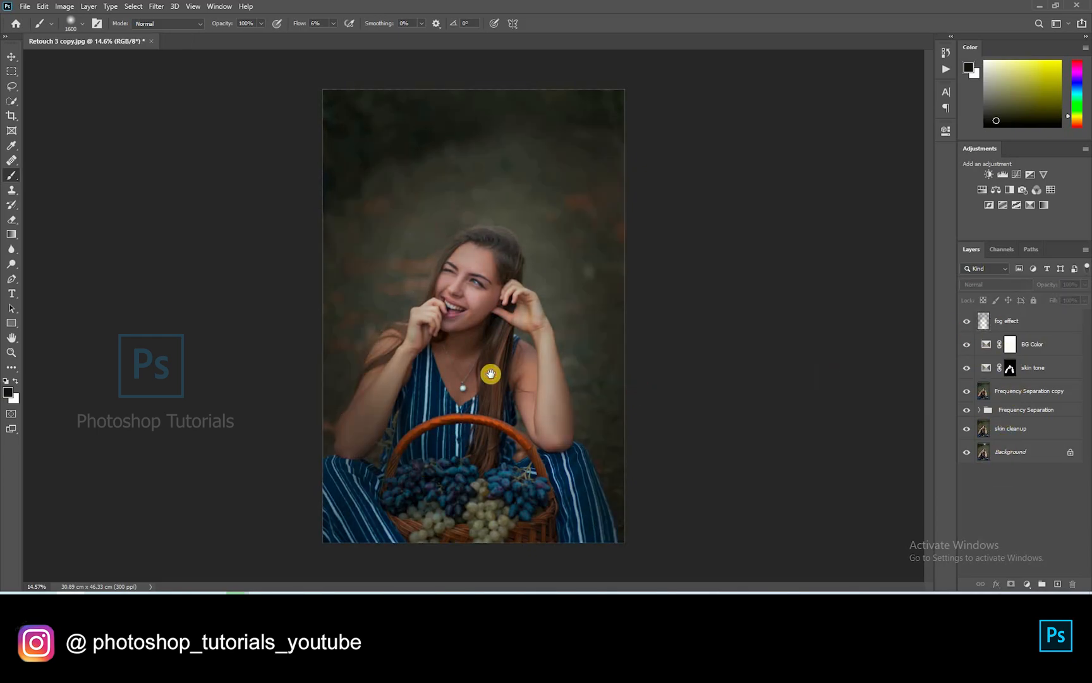
{"action": "scroll", "coordinate": [491, 371], "scroll_direction": "up", "scroll_amount": 3}
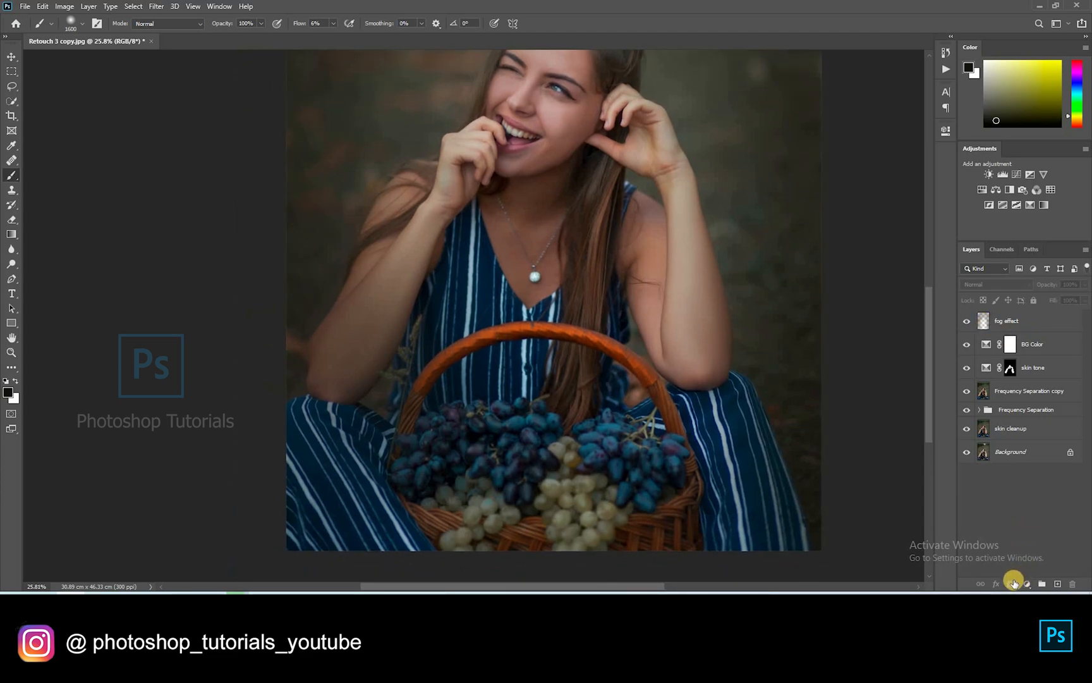
Add a white mask to fog effect, raise flow to 100% and ready Quick Selection on the lower layer
{"action": "left_click", "coordinate": [1013, 582]}
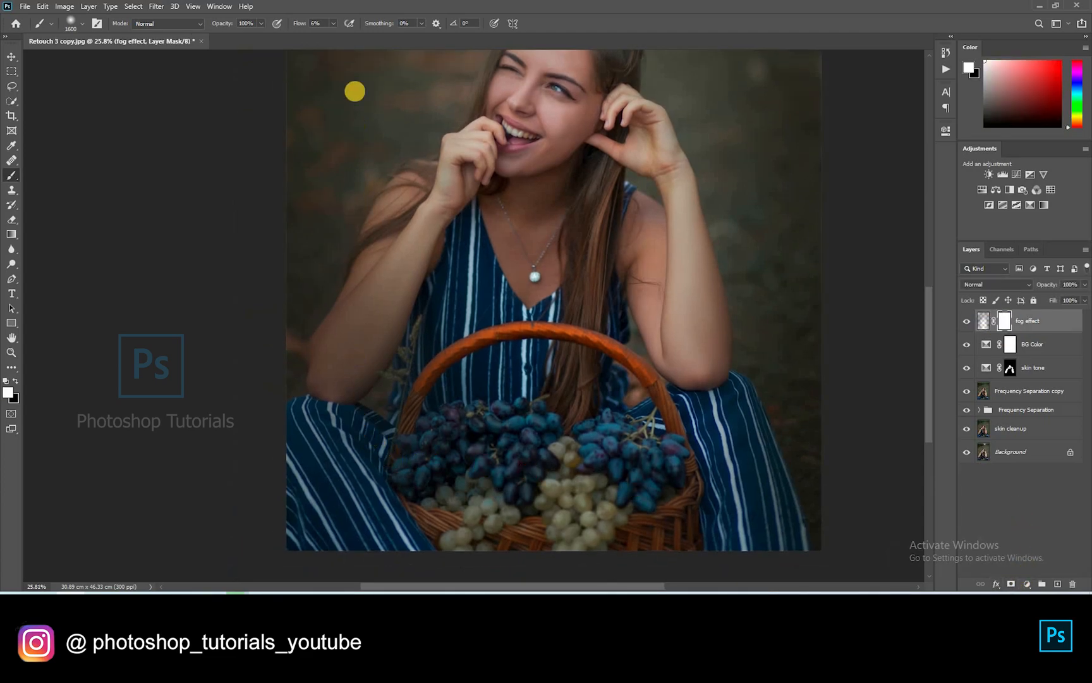
{"action": "left_click_drag", "start_coordinate": [341, 29], "coordinate": [552, 38]}
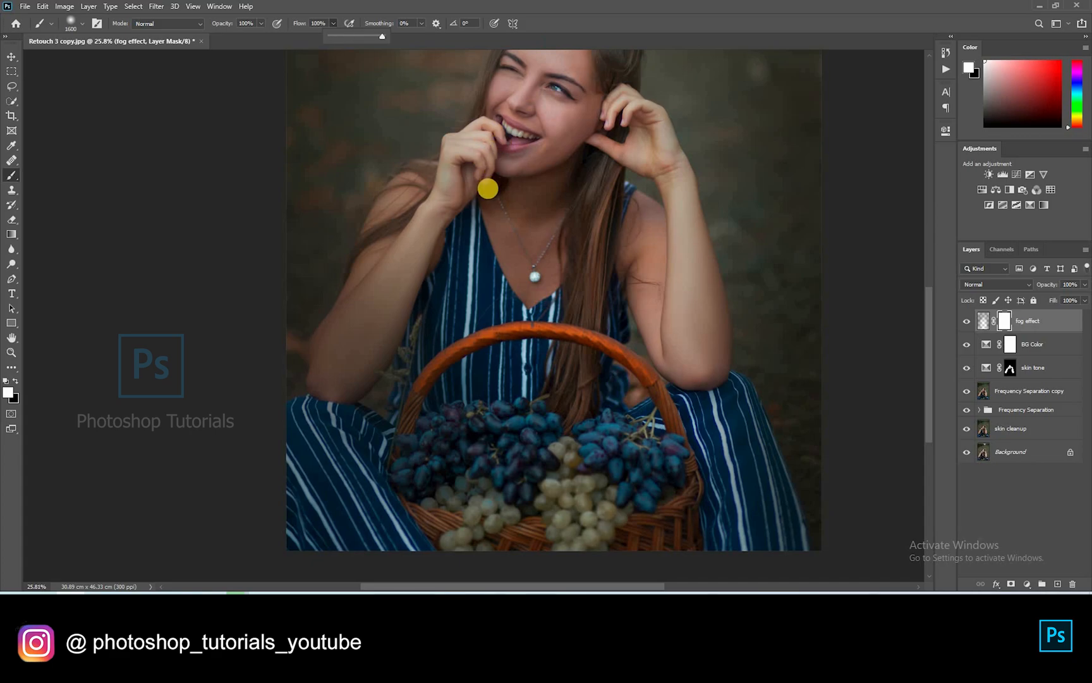
{"action": "scroll", "coordinate": [489, 188], "scroll_direction": "down", "scroll_amount": 3}
{"action": "left_click", "coordinate": [12, 101]}
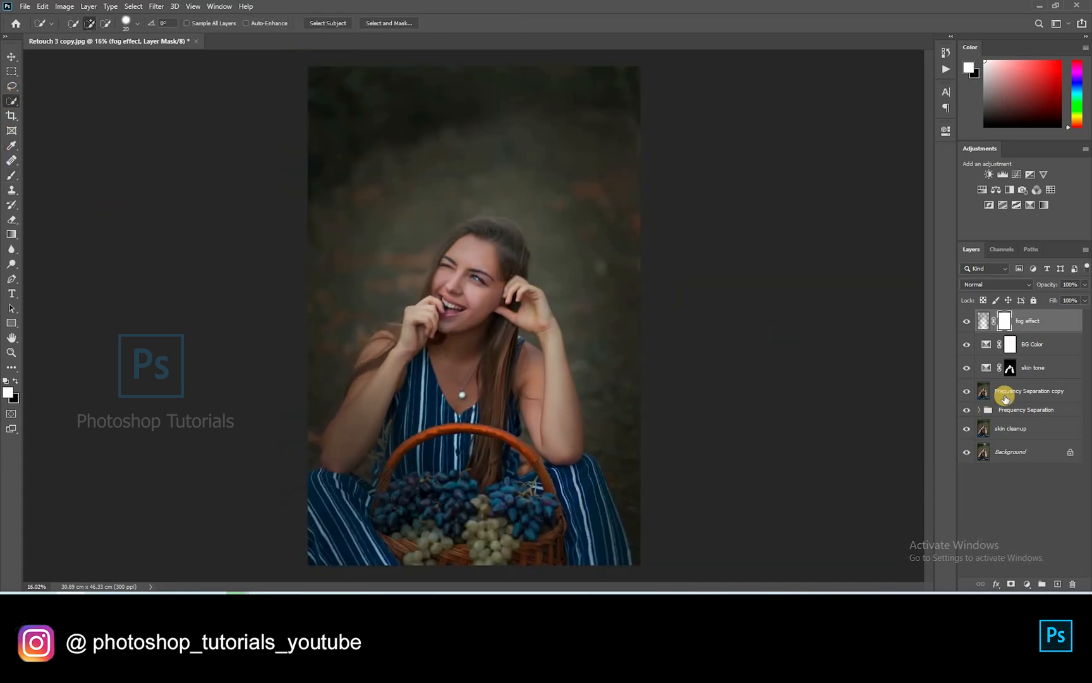
{"action": "left_click", "coordinate": [999, 398]}
{"action": "key", "text": "ctrl+a"}
{"action": "key", "text": "ctrl+d"}
Select the woman and her basket, fill that area of the fog mask black and deselect
{"action": "mouse_move", "coordinate": [373, 415]}
{"action": "left_mouse_down"}
{"action": "mouse_move", "coordinate": [398, 377]}
{"action": "mouse_move", "coordinate": [467, 340]}
{"action": "mouse_move", "coordinate": [482, 289]}
{"action": "mouse_move", "coordinate": [509, 258]}
{"action": "mouse_move", "coordinate": [451, 259]}
{"action": "mouse_move", "coordinate": [544, 324]}
{"action": "mouse_move", "coordinate": [552, 450]}
{"action": "mouse_move", "coordinate": [600, 556]}
{"action": "mouse_move", "coordinate": [590, 458]}
{"action": "mouse_move", "coordinate": [629, 581]}
{"action": "mouse_move", "coordinate": [339, 566]}
{"action": "mouse_move", "coordinate": [389, 572]}
{"action": "mouse_move", "coordinate": [500, 503]}
{"action": "mouse_move", "coordinate": [363, 545]}
{"action": "mouse_move", "coordinate": [319, 437]}
{"action": "mouse_move", "coordinate": [359, 400]}
{"action": "mouse_move", "coordinate": [385, 337]}
{"action": "left_mouse_up"}
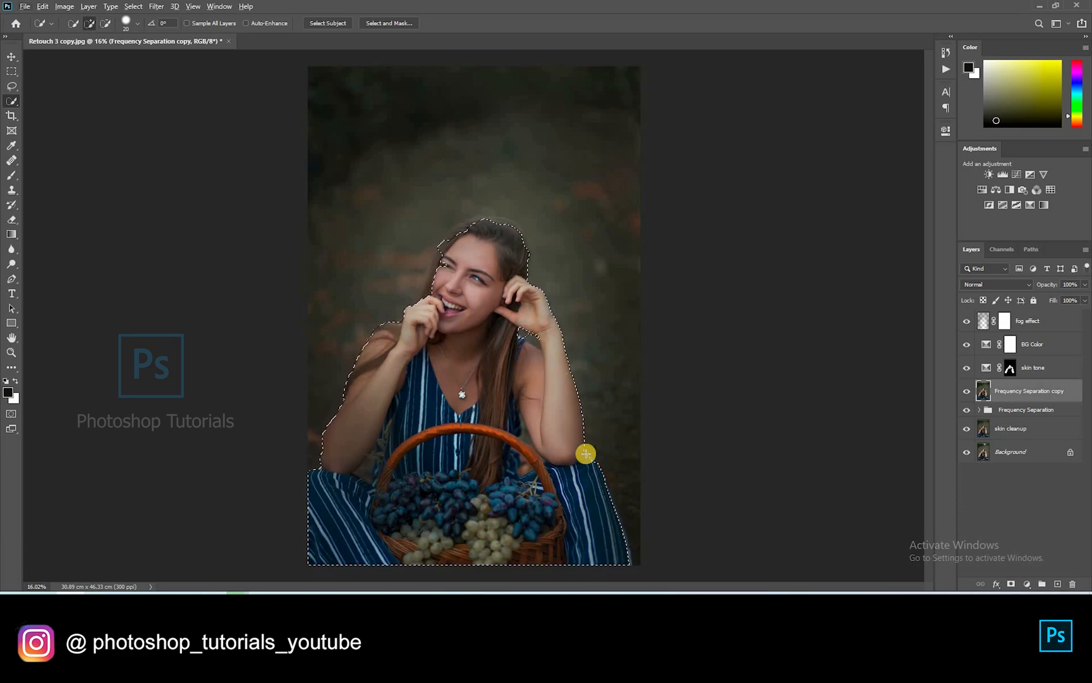
{"action": "mouse_move", "coordinate": [644, 575]}
{"action": "left_mouse_down"}
{"action": "mouse_move", "coordinate": [619, 505]}
{"action": "mouse_move", "coordinate": [646, 565]}
{"action": "left_mouse_up"}
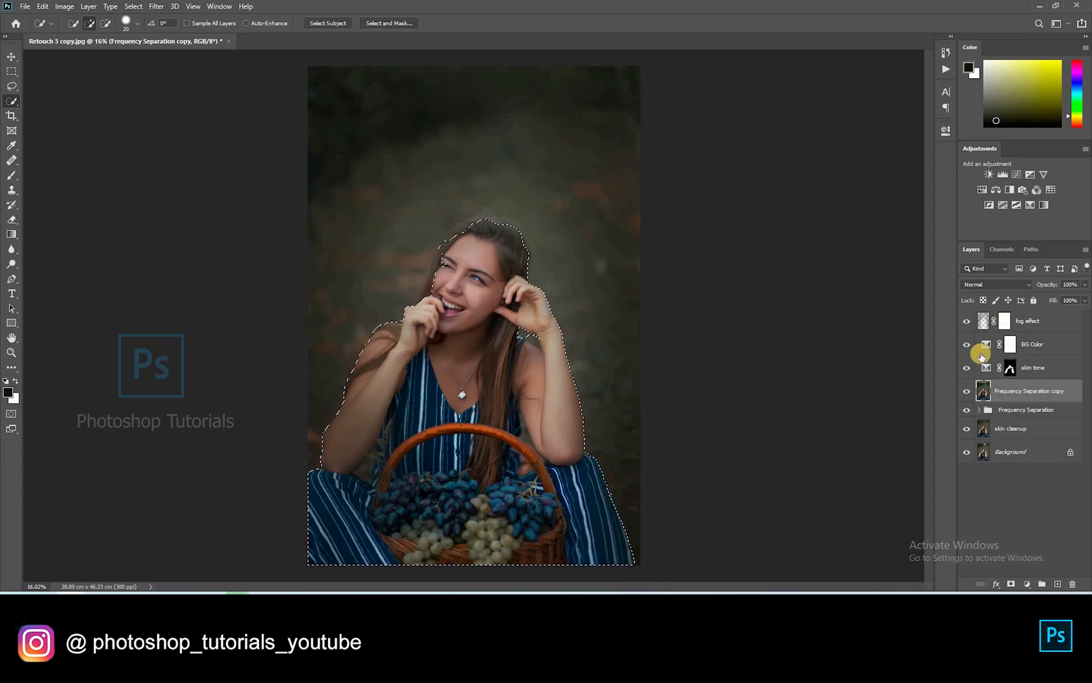
{"action": "left_click", "coordinate": [1005, 321]}
{"action": "key", "text": "ctrl+BackSpace"}
{"action": "key", "text": "ctrl+d"}
{"action": "scroll", "coordinate": [328, 495], "scroll_direction": "up", "scroll_amount": 6}
Zoom to the elbow and mask fog in black along the arm's left edge with a size-50 brush
{"action": "scroll", "coordinate": [391, 481], "scroll_direction": "up", "scroll_amount": 10}
{"action": "left_click_drag", "start_coordinate": [391, 480], "coordinate": [492, 329]}
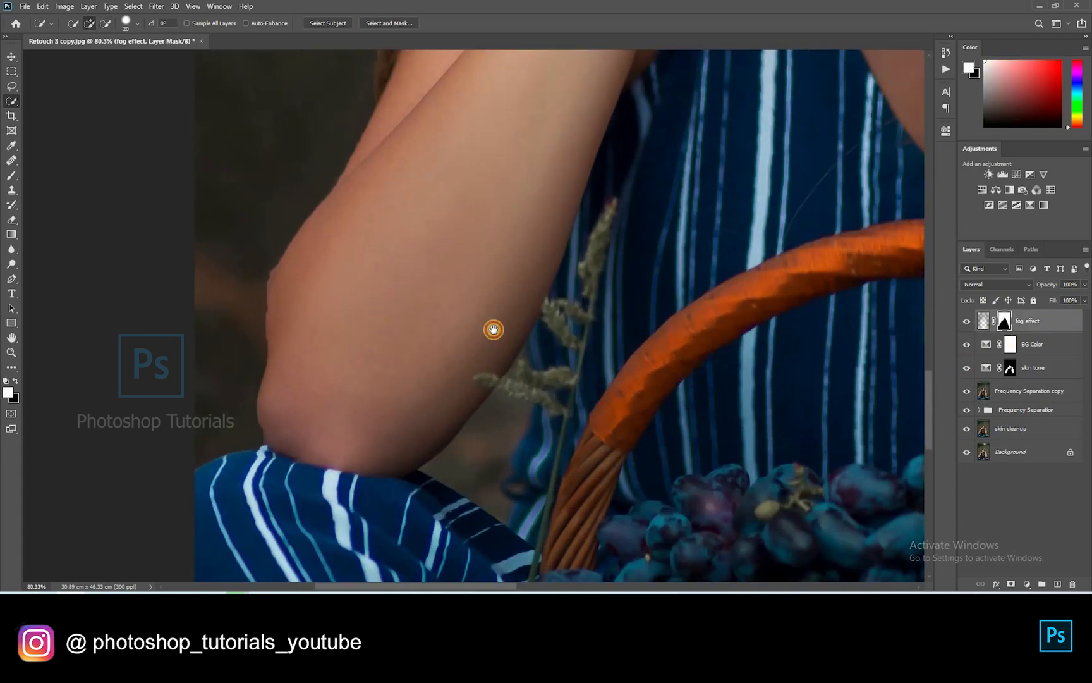
{"action": "key", "text": "b"}
{"action": "scroll", "coordinate": [492, 329], "scroll_direction": "down", "scroll_amount": 10}
{"action": "key", "text": "bracketleft"}
{"action": "key", "text": "bracketleft"}
{"action": "key", "text": "bracketleft"}
{"action": "key", "text": "bracketleft"}
{"action": "key", "text": "bracketleft"}
{"action": "key", "text": "bracketleft"}
{"action": "key", "text": "bracketleft"}
{"action": "key", "text": "bracketleft"}
{"action": "key", "text": "bracketleft"}
{"action": "key", "text": "bracketleft"}
{"action": "key", "text": "bracketleft"}
{"action": "key", "text": "bracketleft"}
{"action": "key", "text": "bracketleft"}
{"action": "key", "text": "bracketleft"}
{"action": "key", "text": "bracketleft"}
{"action": "key", "text": "bracketleft"}
{"action": "key", "text": "bracketleft"}
{"action": "key", "text": "bracketleft"}
{"action": "key", "text": "bracketleft"}
{"action": "key", "text": "bracketleft"}
{"action": "scroll", "coordinate": [449, 332], "scroll_direction": "up", "scroll_amount": 14}
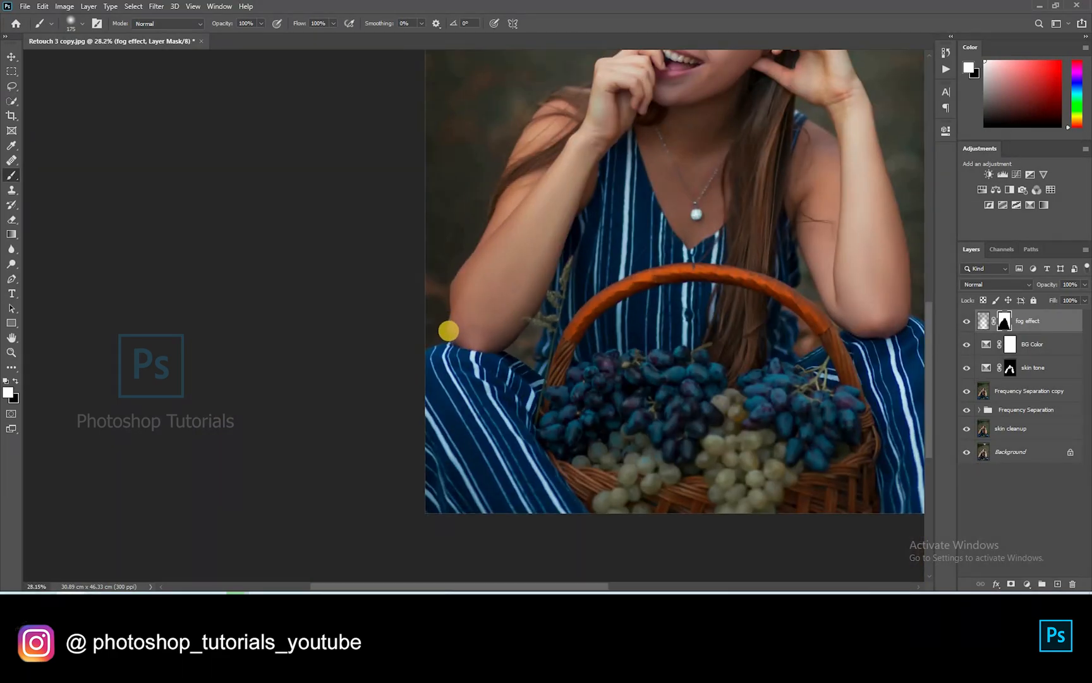
{"action": "left_click_drag", "start_coordinate": [469, 336], "coordinate": [471, 267]}
{"action": "key", "text": "x"}
{"action": "mouse_move", "coordinate": [471, 267]}
{"action": "left_mouse_down"}
{"action": "mouse_move", "coordinate": [464, 352]}
{"action": "mouse_move", "coordinate": [474, 130]}
{"action": "mouse_move", "coordinate": [445, 280]}
{"action": "mouse_move", "coordinate": [357, 413]}
{"action": "left_mouse_up"}
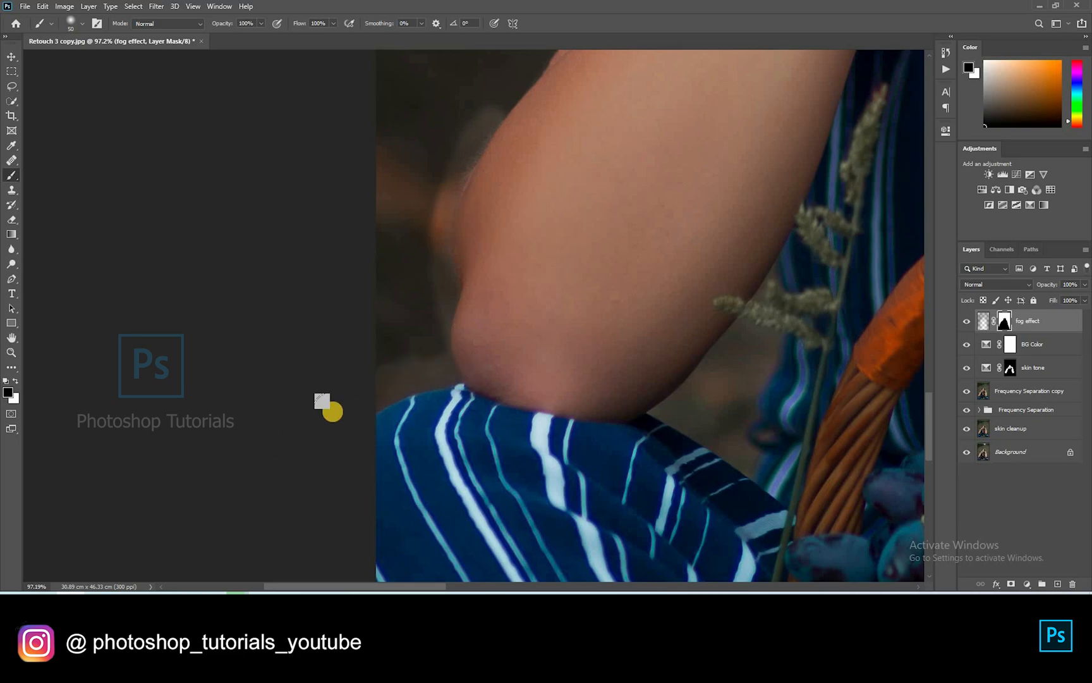
Restore fog in white with a size-30 brush along the arm edge and the background beside it
{"action": "scroll", "coordinate": [329, 406], "scroll_direction": "up", "scroll_amount": 7}
{"action": "key", "text": "x"}
{"action": "key", "text": "bracketleft"}
{"action": "key", "text": "bracketleft"}
Clear fog in black along the arm's edge with brush sizes 20 to 50
{"action": "key", "text": "bracketleft"}
{"action": "mouse_move", "coordinate": [455, 372]}
{"action": "left_mouse_down"}
{"action": "mouse_move", "coordinate": [521, 336]}
{"action": "mouse_move", "coordinate": [556, 349]}
{"action": "mouse_move", "coordinate": [543, 276]}
{"action": "mouse_move", "coordinate": [560, 198]}
{"action": "left_mouse_up"}
{"action": "mouse_move", "coordinate": [495, 136]}
{"action": "left_mouse_down"}
{"action": "mouse_move", "coordinate": [362, 323]}
{"action": "mouse_move", "coordinate": [425, 356]}
{"action": "mouse_move", "coordinate": [412, 214]}
{"action": "left_mouse_up"}
{"action": "key", "text": "bracketright"}
{"action": "key", "text": "bracketright"}
{"action": "key", "text": "bracketright"}
{"action": "mouse_move", "coordinate": [400, 203]}
{"action": "left_mouse_down"}
{"action": "mouse_move", "coordinate": [222, 395]}
{"action": "mouse_move", "coordinate": [299, 220]}
{"action": "mouse_move", "coordinate": [305, 313]}
{"action": "left_mouse_up"}
{"action": "left_click_drag", "start_coordinate": [529, 63], "coordinate": [439, 213]}
{"action": "key", "text": "bracketleft"}
{"action": "key", "text": "x"}
{"action": "mouse_move", "coordinate": [381, 258]}
{"action": "left_mouse_down"}
{"action": "mouse_move", "coordinate": [364, 276]}
{"action": "mouse_move", "coordinate": [417, 140]}
{"action": "left_mouse_up"}
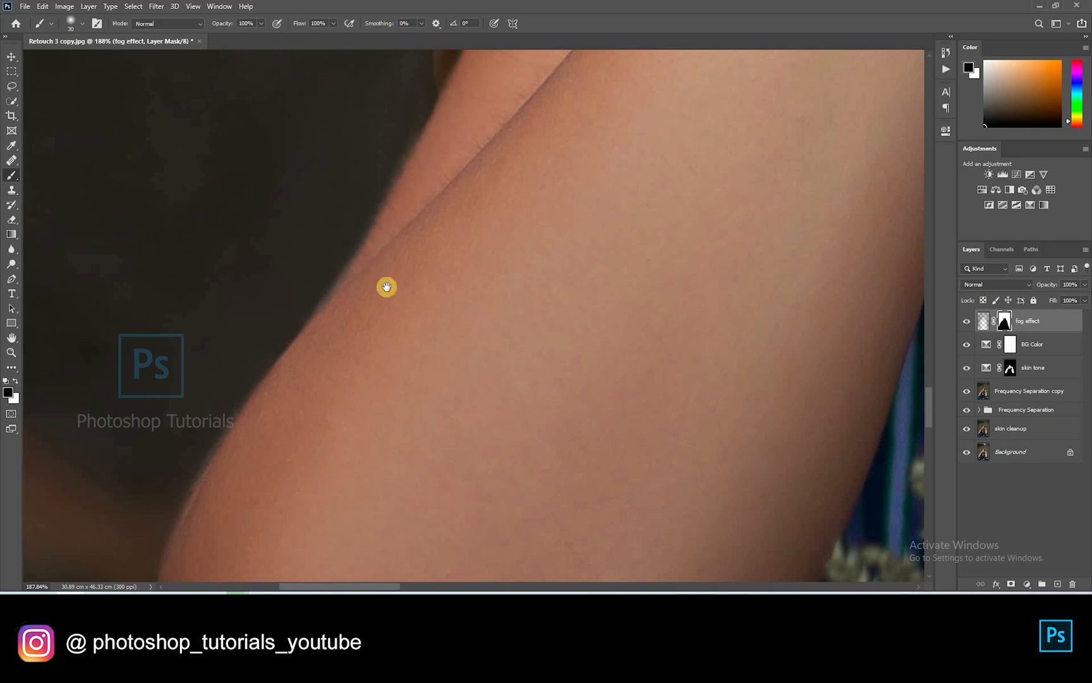
{"action": "left_click_drag", "start_coordinate": [486, 100], "coordinate": [402, 302]}
{"action": "key", "text": "bracketright"}
{"action": "key", "text": "bracketright"}
{"action": "key", "text": "bracketright"}
{"action": "key", "text": "bracketright"}
{"action": "left_click_drag", "start_coordinate": [375, 262], "coordinate": [419, 128]}
{"action": "left_click_drag", "start_coordinate": [342, 275], "coordinate": [411, 169]}
{"action": "scroll", "coordinate": [455, 200], "scroll_direction": "down", "scroll_amount": 4}
{"action": "left_click_drag", "start_coordinate": [528, 232], "coordinate": [554, 511]}
{"action": "key", "text": "bracketright"}
{"action": "key", "text": "bracketright"}
{"action": "key", "text": "bracketright"}
{"action": "key", "text": "bracketright"}
{"action": "key", "text": "bracketright"}
{"action": "key", "text": "bracketright"}
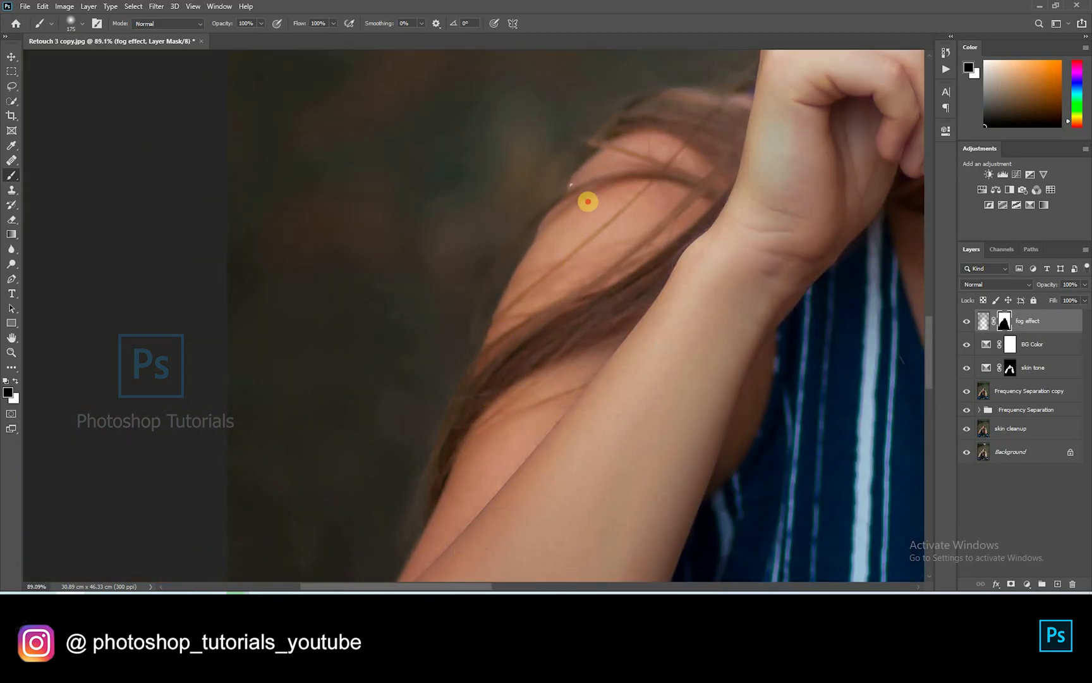
{"action": "key", "text": "bracketleft"}
{"action": "key", "text": "bracketleft"}
{"action": "key", "text": "bracketleft"}
{"action": "key", "text": "bracketleft"}
{"action": "key", "text": "bracketleft"}
{"action": "key", "text": "bracketleft"}
{"action": "key", "text": "bracketleft"}
{"action": "key", "text": "bracketleft"}
At 34% flow and size 125, softly mask the fog around the wrist, then fit the photo on screen
{"action": "left_click", "coordinate": [333, 24]}
{"action": "left_click_drag", "start_coordinate": [338, 37], "coordinate": [297, 37]}
{"action": "left_click", "coordinate": [508, 368]}
{"action": "key", "text": "bracketright"}
{"action": "key", "text": "bracketright"}
{"action": "key", "text": "bracketright"}
{"action": "key", "text": "bracketright"}
{"action": "key", "text": "bracketright"}
{"action": "key", "text": "bracketright"}
{"action": "mouse_move", "coordinate": [647, 130]}
{"action": "left_mouse_down"}
{"action": "mouse_move", "coordinate": [533, 260]}
{"action": "mouse_move", "coordinate": [483, 284]}
{"action": "left_mouse_up"}
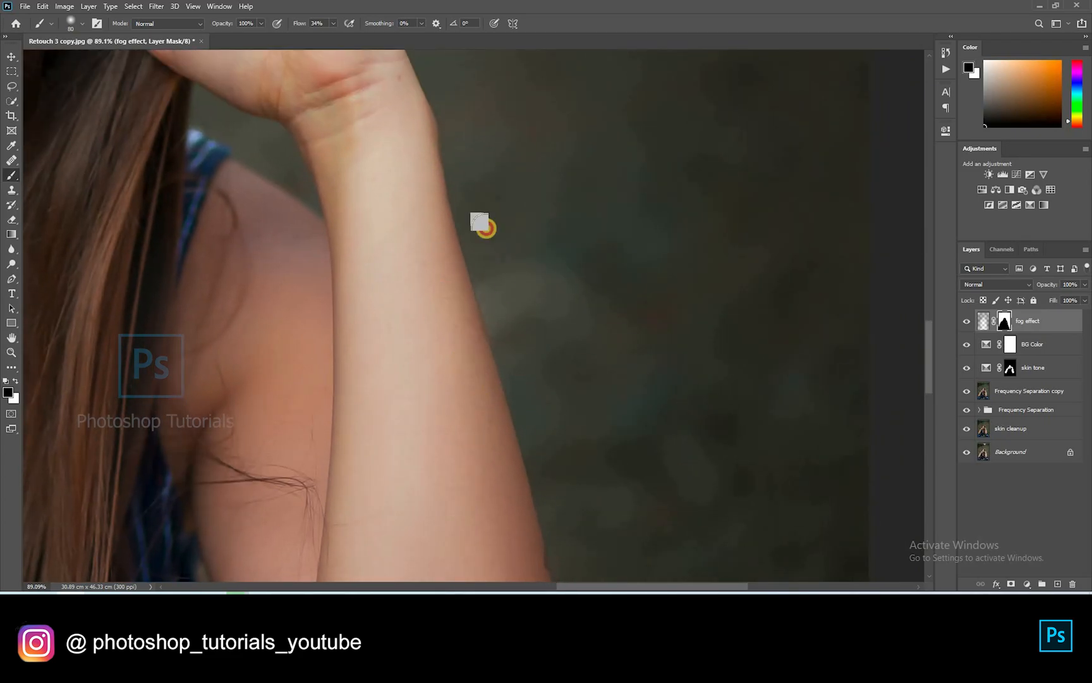
{"action": "key", "text": "x"}
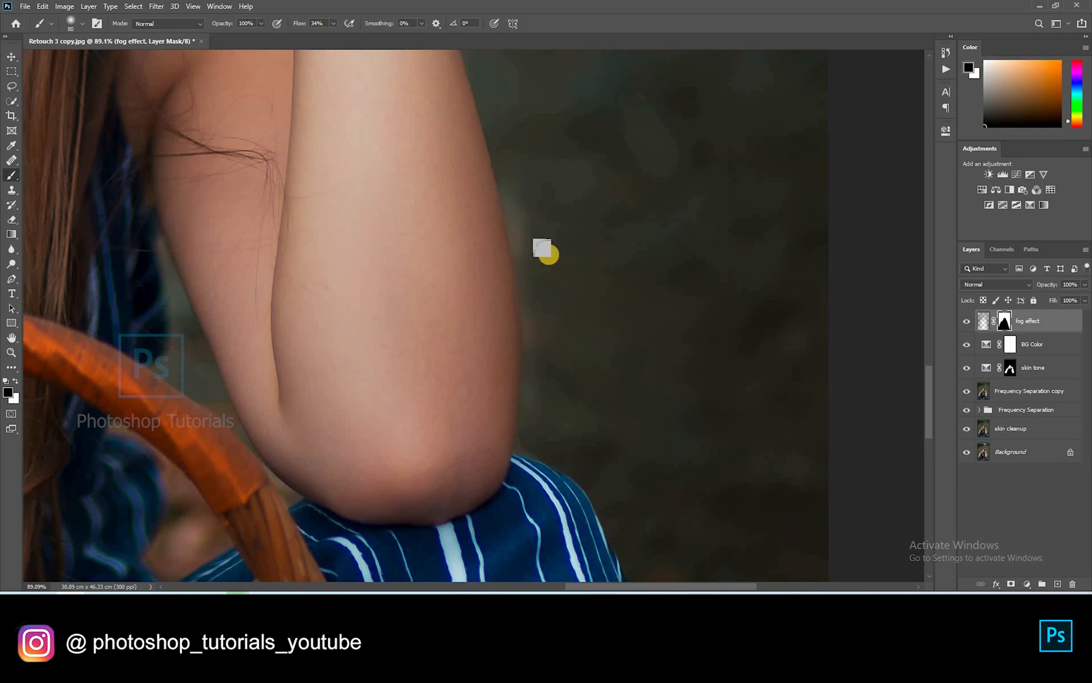
{"action": "key", "text": "x"}
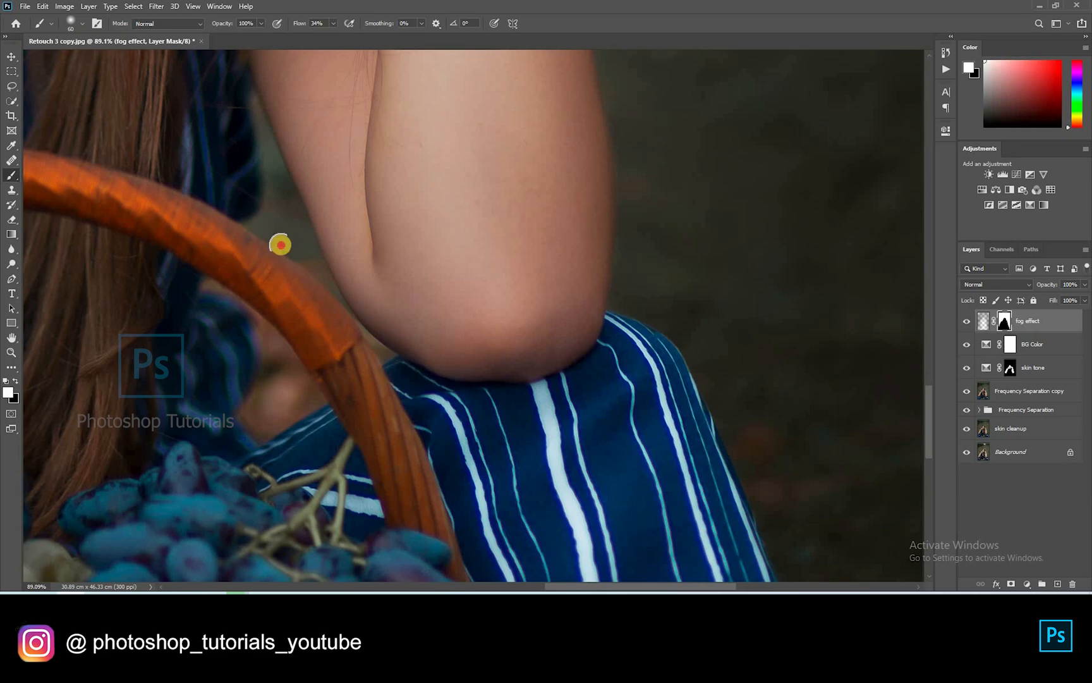
{"action": "key", "text": "x"}
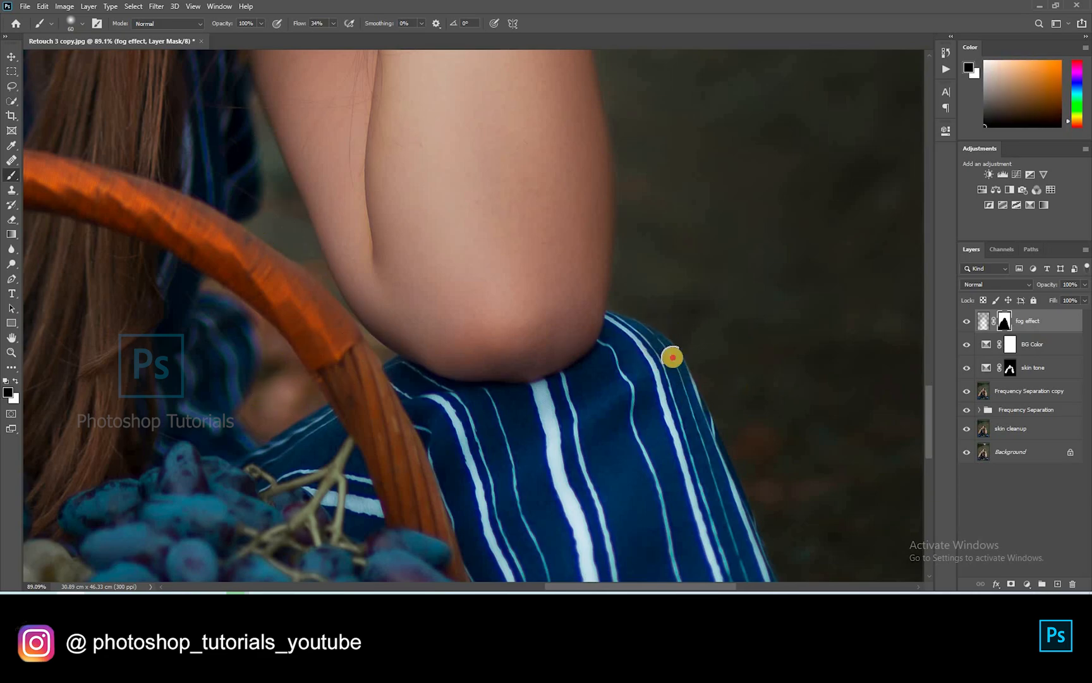
{"action": "key", "text": "ctrl+0"}
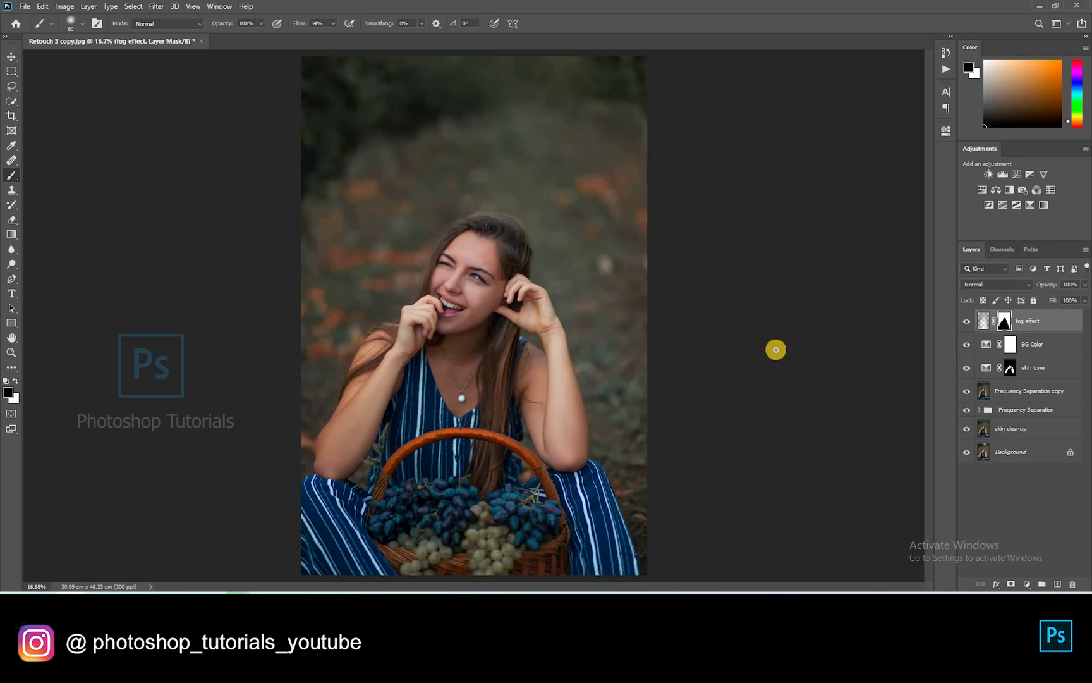
Create a new layer above fog effect named Local Dodge and Burn
{"action": "scroll", "coordinate": [775, 350], "scroll_direction": "up", "scroll_amount": 1}
{"action": "scroll", "coordinate": [775, 350], "scroll_direction": "down", "scroll_amount": 2}
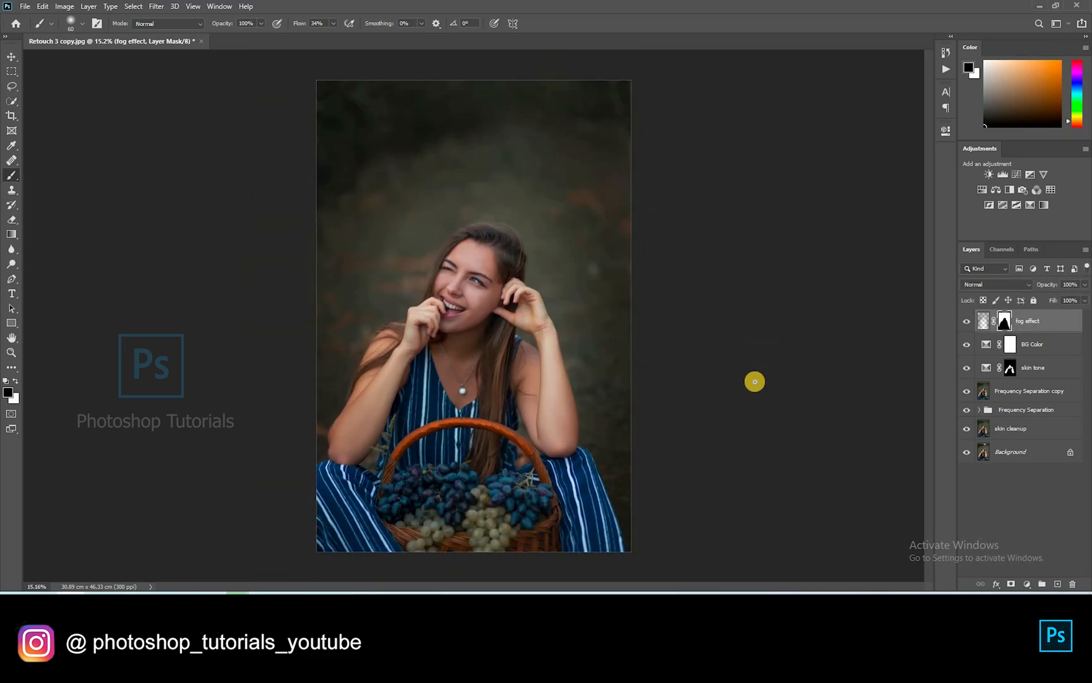
{"action": "left_click", "coordinate": [1020, 481]}
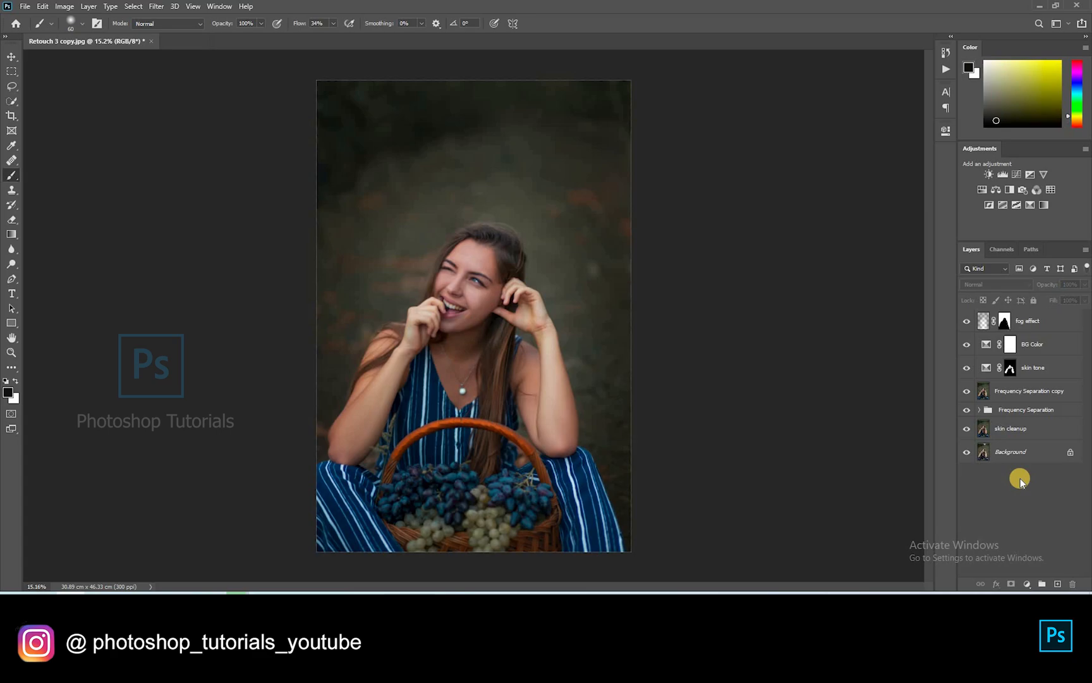
{"action": "left_click", "coordinate": [1058, 583]}
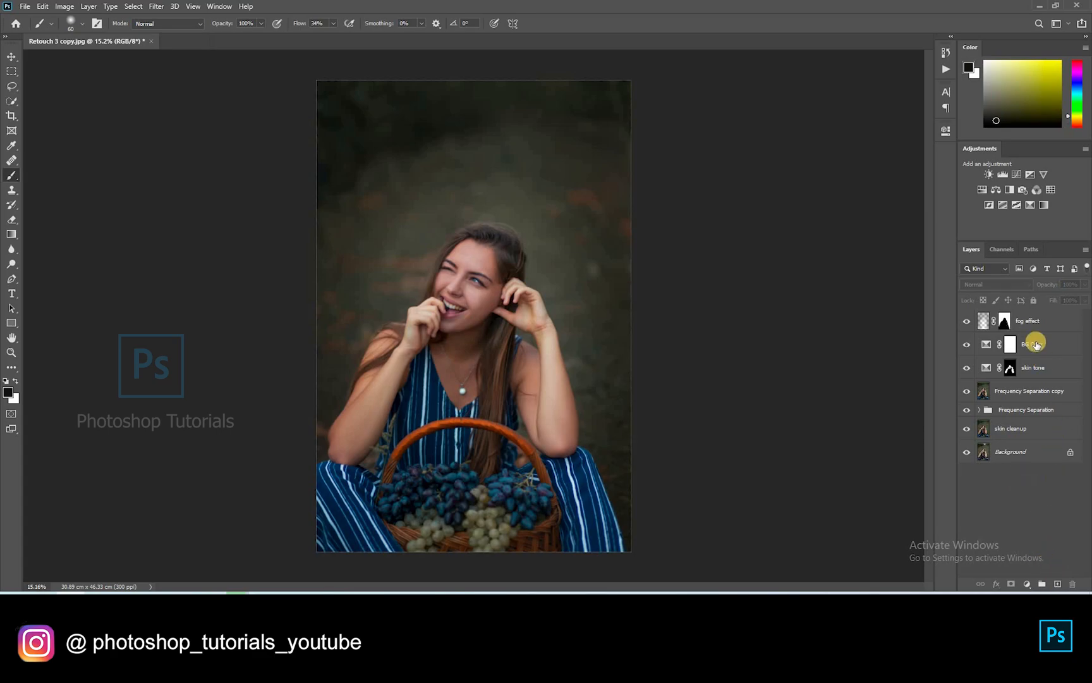
{"action": "double_click", "coordinate": [1008, 322]}
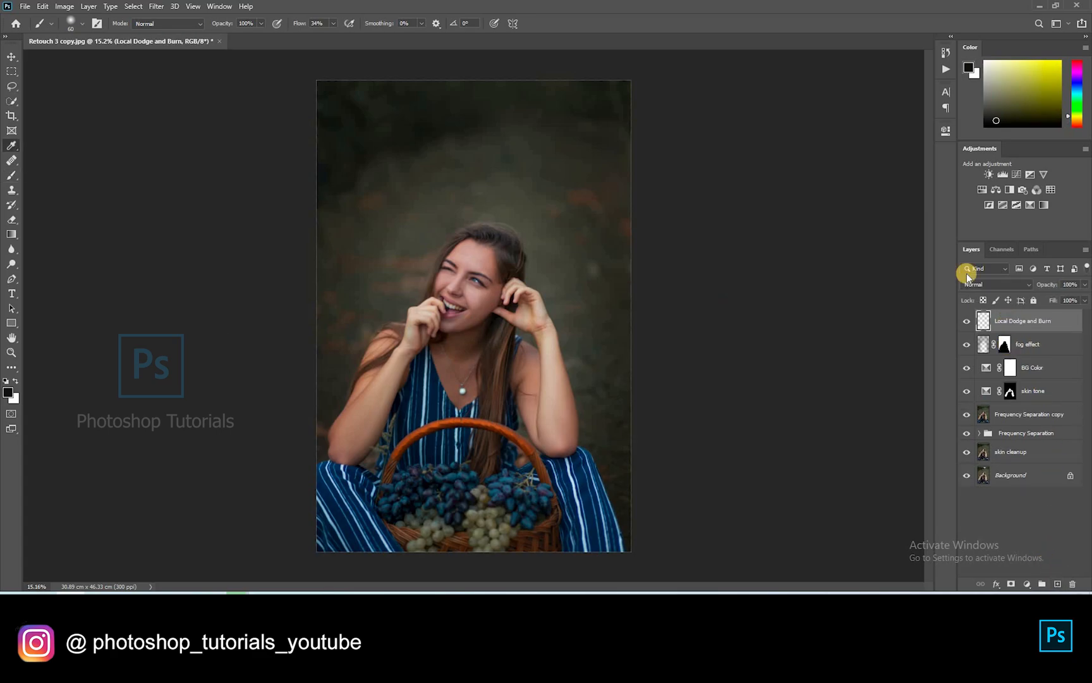
Fill the layer with 50% gray, set it to Soft Light and set brush flow to 2%
{"action": "key", "text": "shift+F5"}
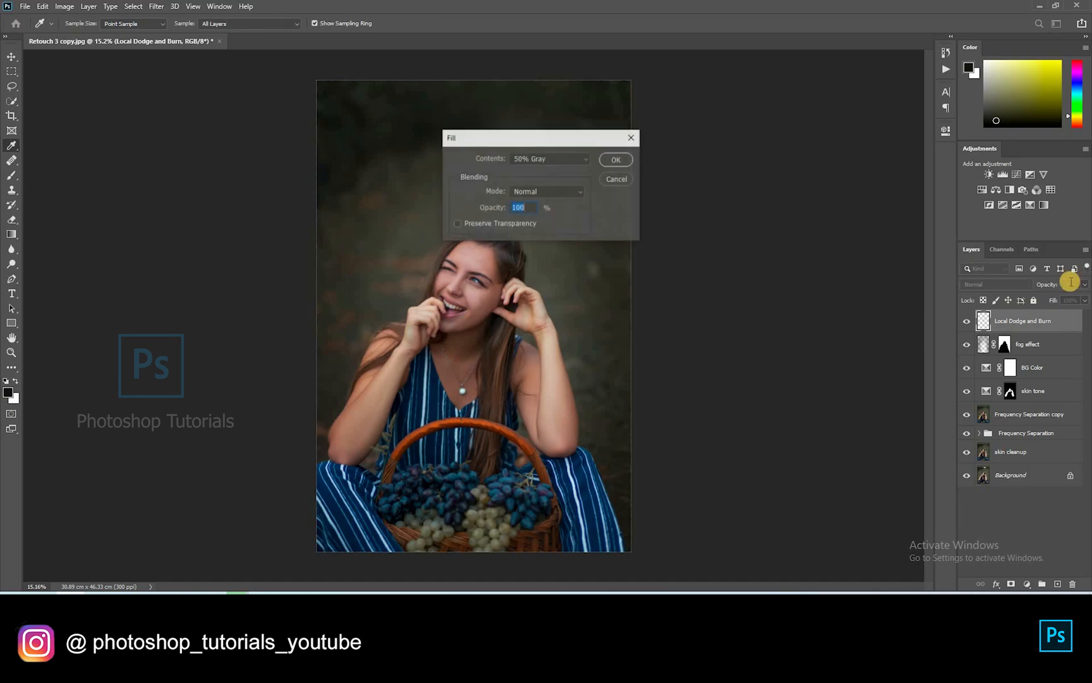
{"action": "key", "text": "b"}
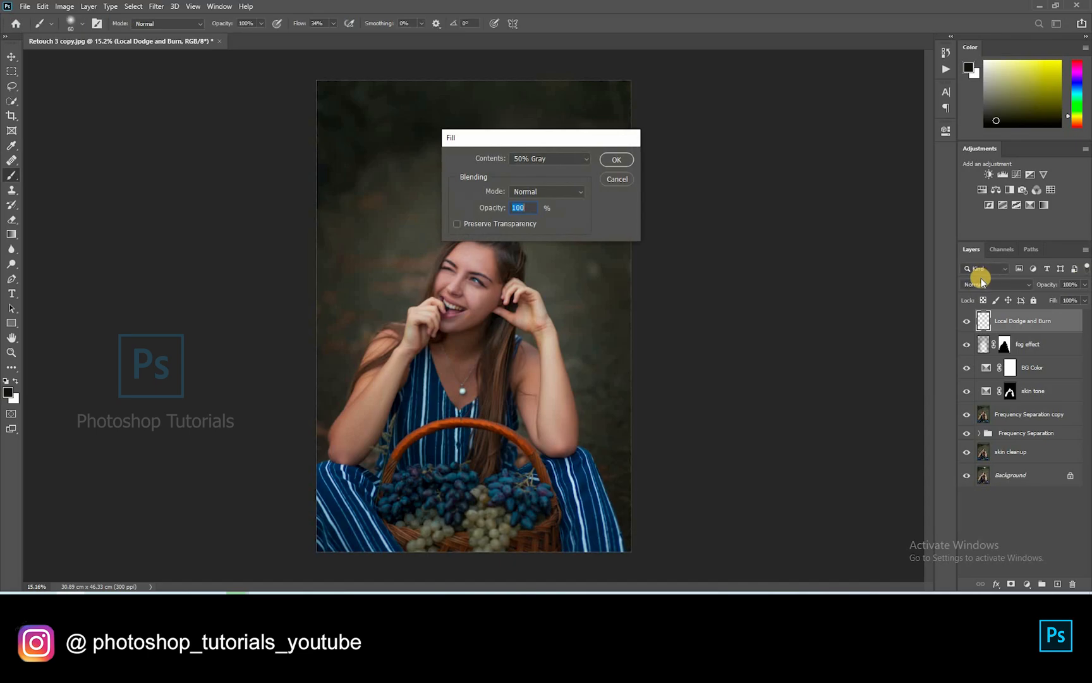
{"action": "key", "text": "Return"}
{"action": "left_click", "coordinate": [981, 284]}
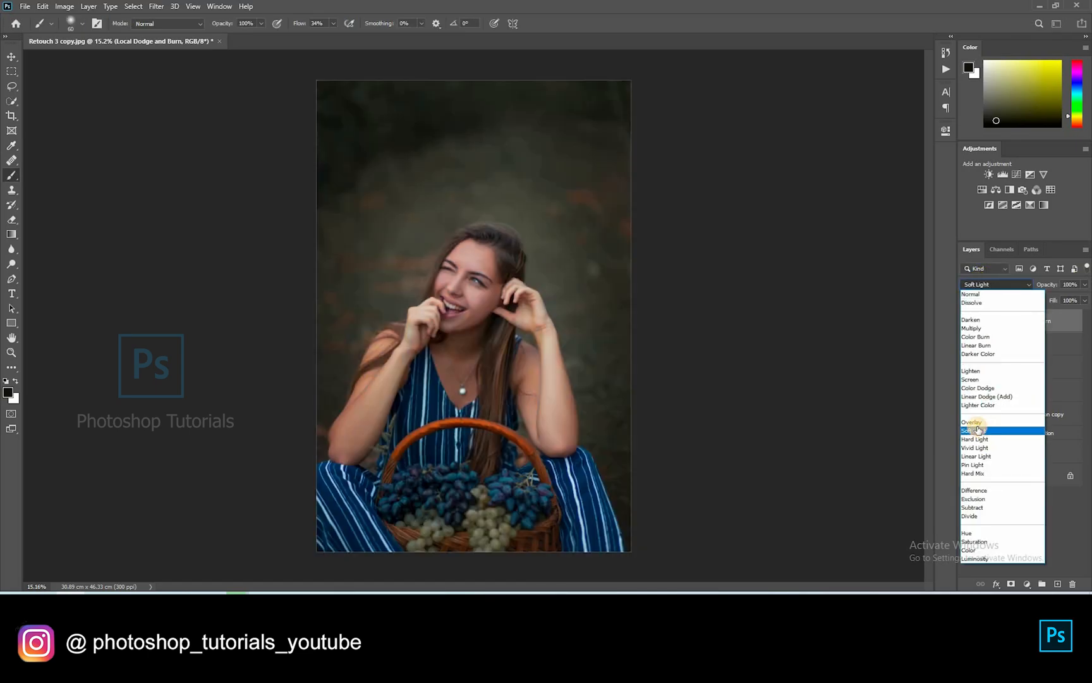
{"action": "left_click", "coordinate": [978, 429]}
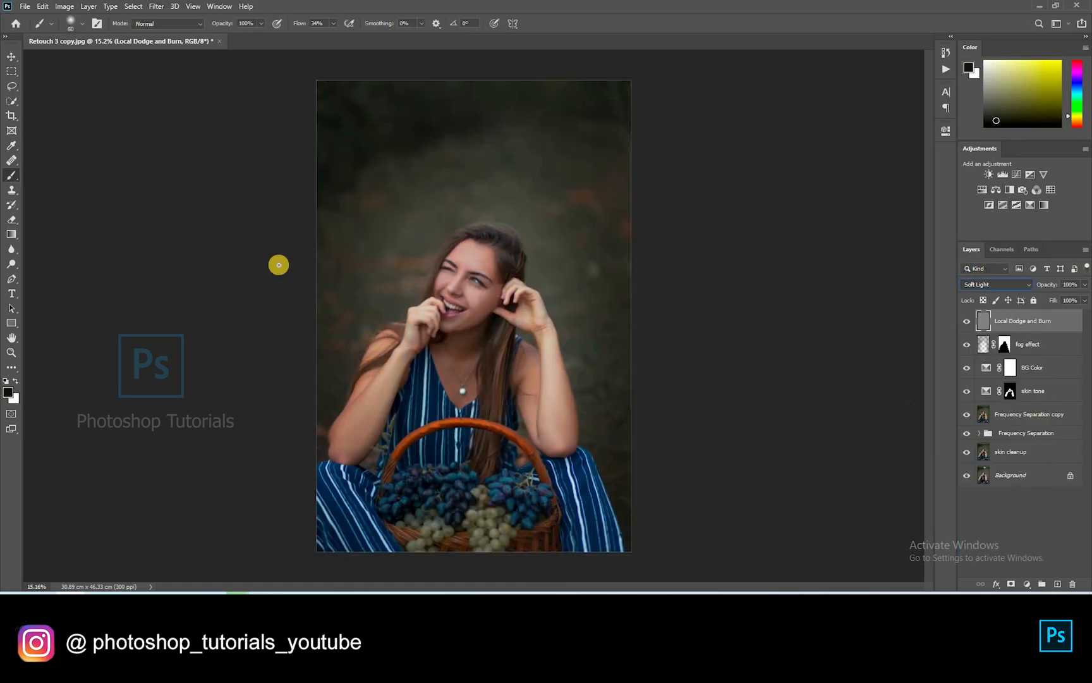
{"action": "left_click", "coordinate": [333, 24]}
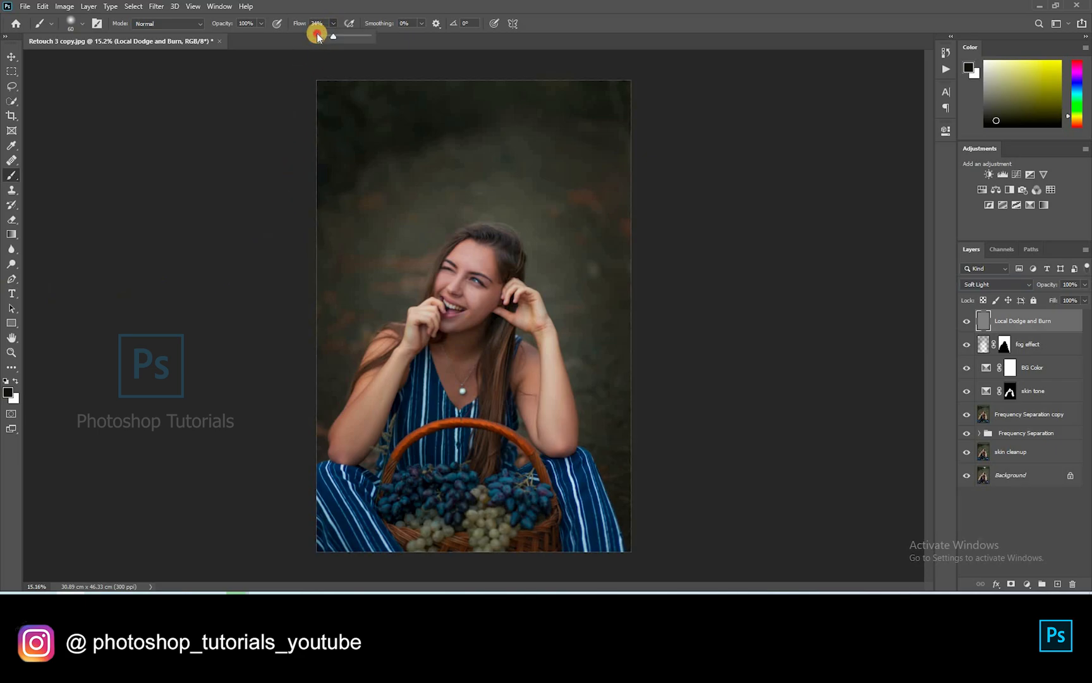
{"action": "left_click", "coordinate": [394, 241]}
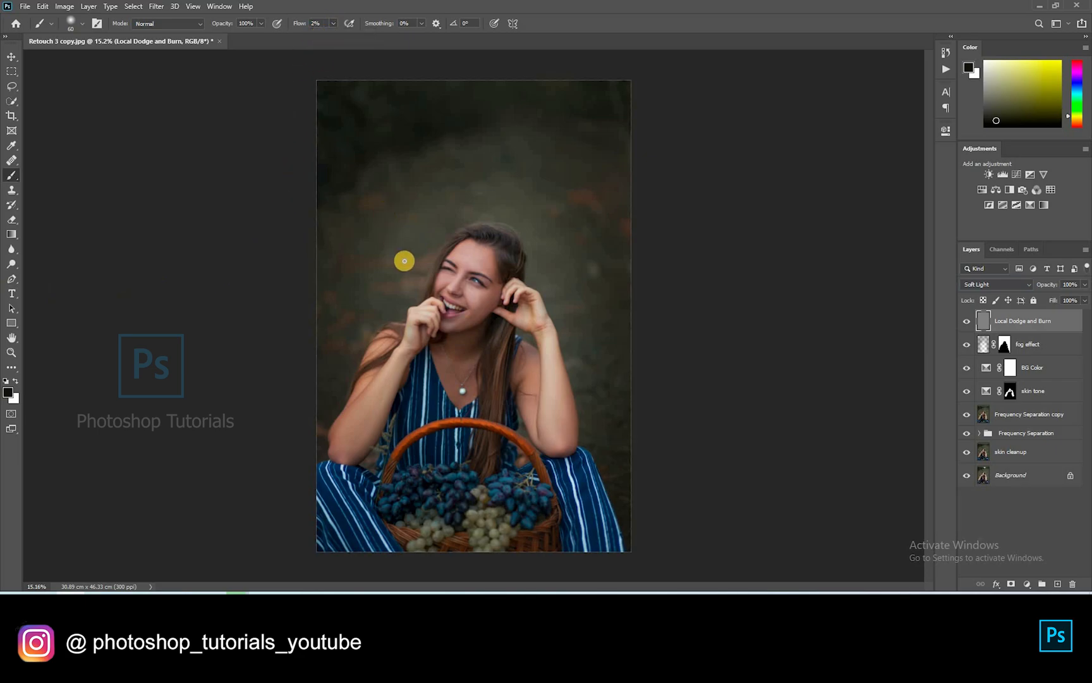
Lighten the forehead with soft white strokes using a size-100 brush
{"action": "key", "text": "x"}
{"action": "scroll", "coordinate": [504, 151], "scroll_direction": "up", "scroll_amount": 13}
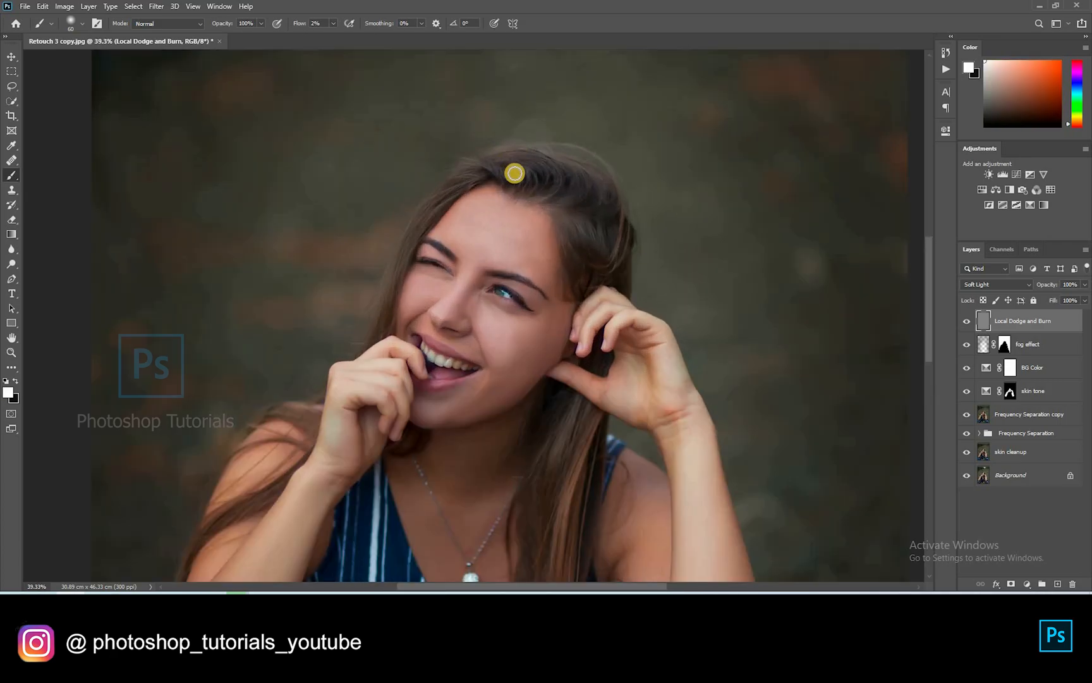
{"action": "scroll", "coordinate": [456, 310], "scroll_direction": "up", "scroll_amount": 3}
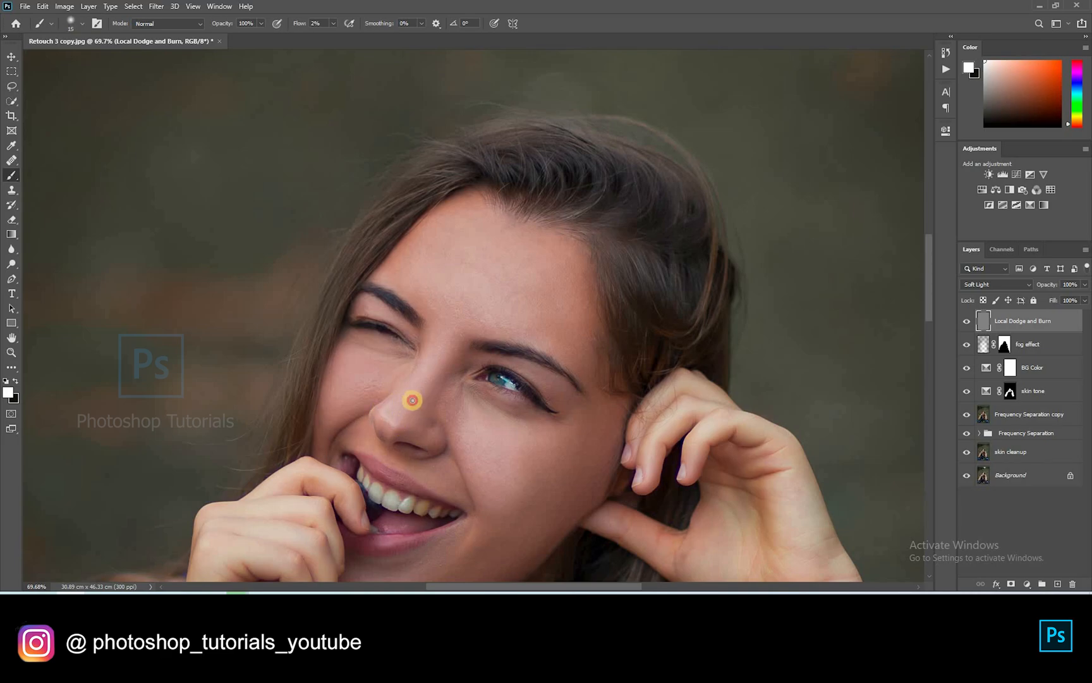
{"action": "right_click", "coordinate": [391, 394]}
{"action": "left_click", "coordinate": [388, 409]}
{"action": "key", "text": "]"}
{"action": "mouse_move", "coordinate": [478, 310]}
{"action": "left_mouse_down"}
{"action": "mouse_move", "coordinate": [432, 252]}
{"action": "mouse_move", "coordinate": [431, 276]}
{"action": "mouse_move", "coordinate": [516, 330]}
{"action": "mouse_move", "coordinate": [456, 256]}
{"action": "mouse_move", "coordinate": [525, 325]}
{"action": "mouse_move", "coordinate": [548, 310]}
{"action": "mouse_move", "coordinate": [509, 300]}
{"action": "mouse_move", "coordinate": [567, 264]}
{"action": "mouse_move", "coordinate": [504, 312]}
{"action": "mouse_move", "coordinate": [548, 348]}
{"action": "mouse_move", "coordinate": [478, 224]}
{"action": "mouse_move", "coordinate": [415, 272]}
{"action": "mouse_move", "coordinate": [420, 254]}
{"action": "mouse_move", "coordinate": [461, 276]}
{"action": "left_mouse_up"}
{"action": "key", "text": "]"}
{"action": "key", "text": "]"}
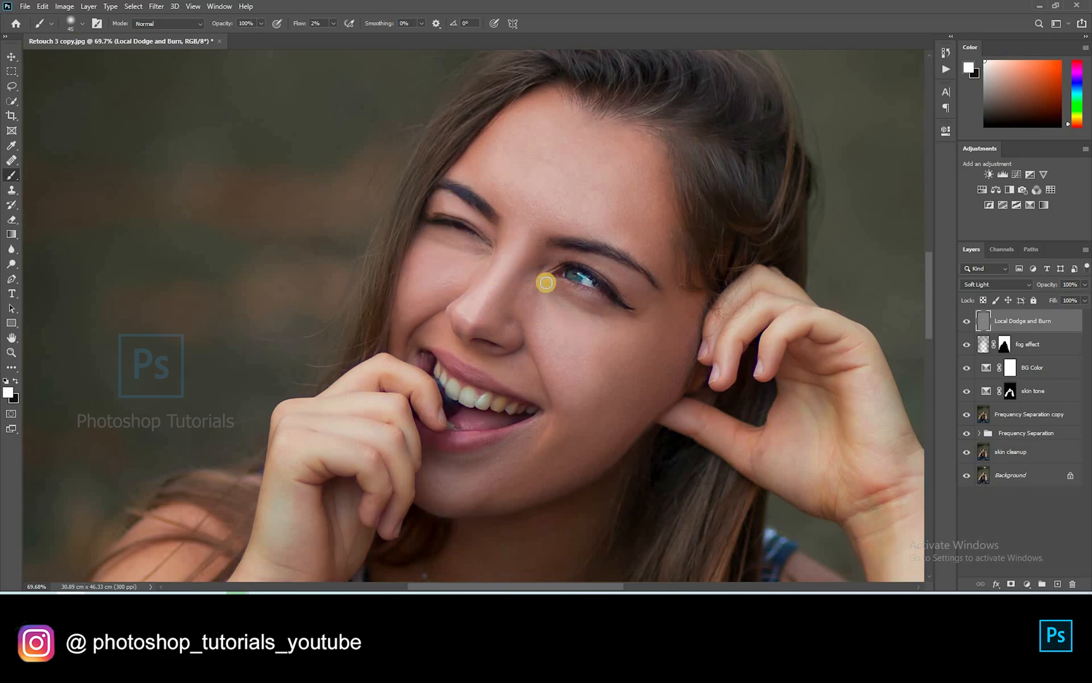
Zoom on the eye, raise flow to 6% and dodge the under-eye shadow and cheek
{"action": "scroll", "coordinate": [573, 249], "scroll_direction": "up", "scroll_amount": 10}
{"action": "key", "text": "bracketleft"}
{"action": "key", "text": "bracketleft"}
{"action": "key", "text": "bracketleft"}
{"action": "key", "text": "bracketleft"}
{"action": "mouse_move", "coordinate": [443, 275]}
{"action": "left_mouse_down"}
{"action": "mouse_move", "coordinate": [386, 133]}
{"action": "mouse_move", "coordinate": [388, 160]}
{"action": "left_mouse_up"}
{"action": "left_click_drag", "start_coordinate": [448, 183], "coordinate": [409, 203]}
{"action": "key", "text": "bracketright"}
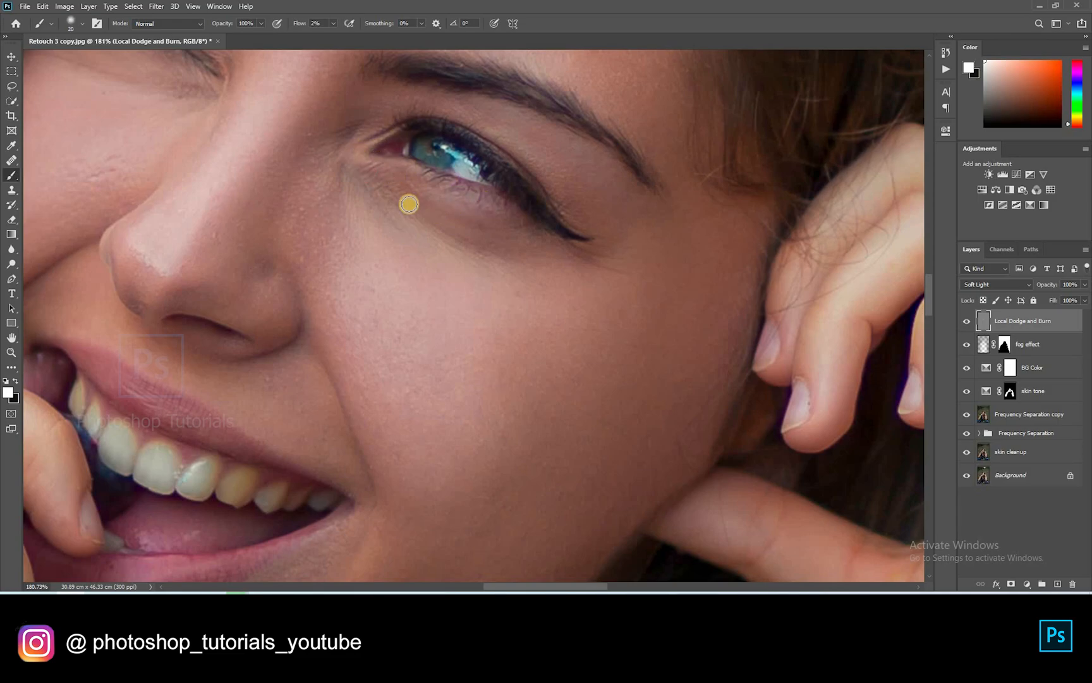
{"action": "left_click", "coordinate": [333, 24]}
{"action": "left_click", "coordinate": [408, 170]}
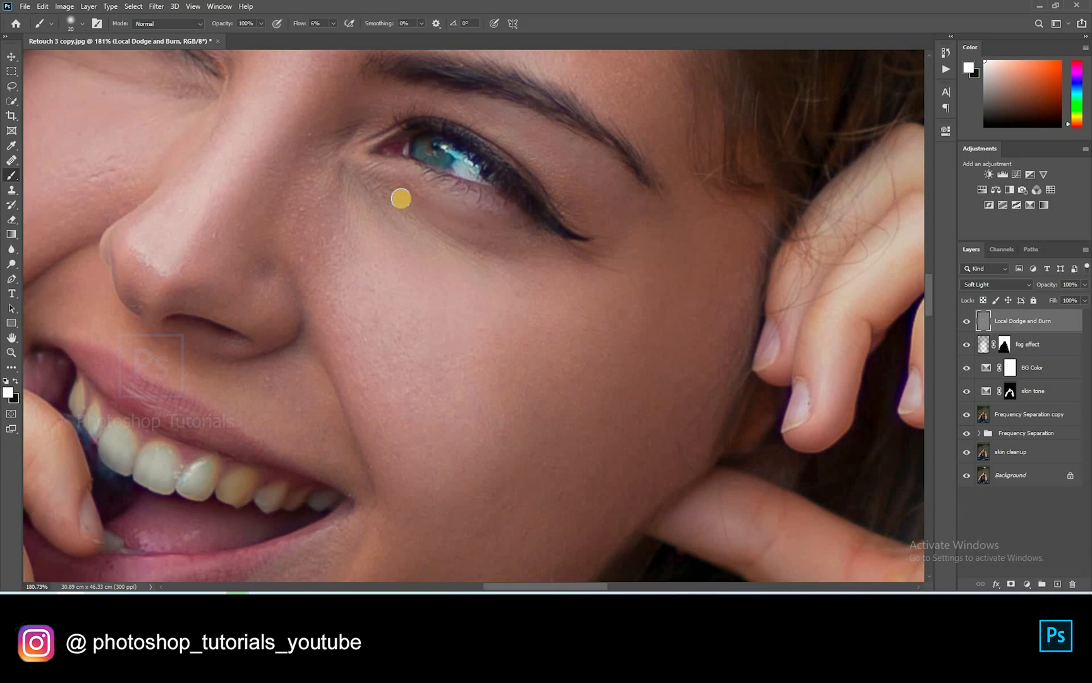
{"action": "left_click", "coordinate": [495, 245]}
{"action": "key", "text": "bracketleft"}
{"action": "key", "text": "bracketleft"}
{"action": "key", "text": "bracketleft"}
{"action": "left_click_drag", "start_coordinate": [457, 190], "coordinate": [376, 188]}
{"action": "left_click", "coordinate": [366, 184]}
{"action": "key", "text": "bracketright"}
{"action": "key", "text": "bracketright"}
{"action": "key", "text": "bracketright"}
{"action": "key", "text": "bracketright"}
{"action": "key", "text": "bracketright"}
{"action": "left_click", "coordinate": [460, 309]}
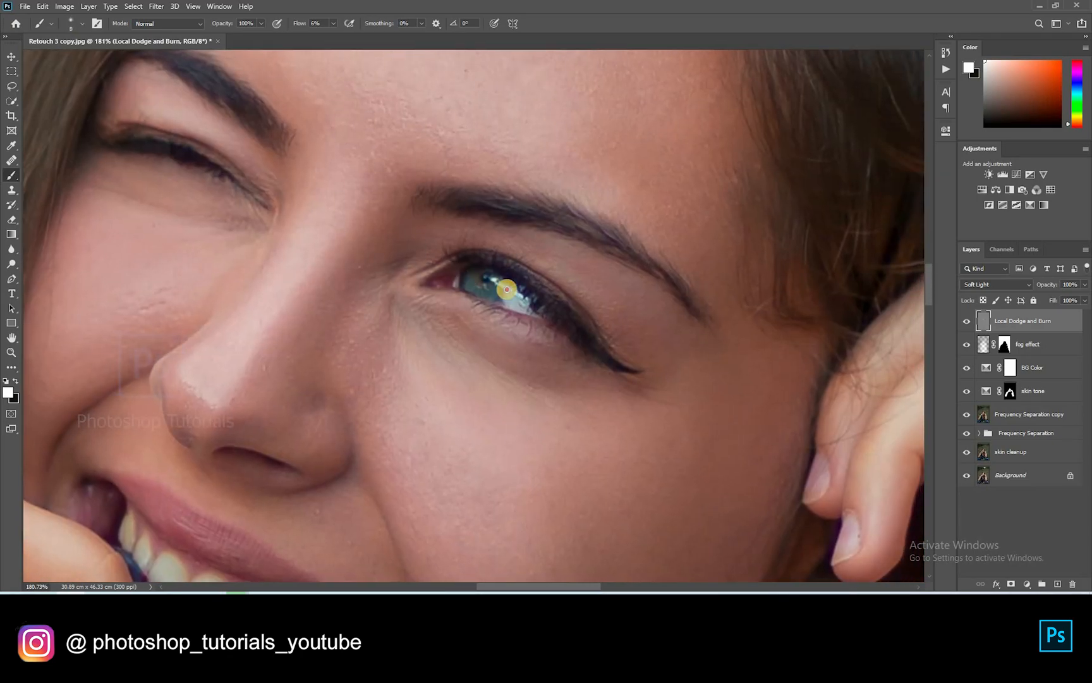
Brighten the iris of the open eye and tilt the canvas view to follow the face
{"action": "left_click_drag", "start_coordinate": [511, 294], "coordinate": [474, 285]}
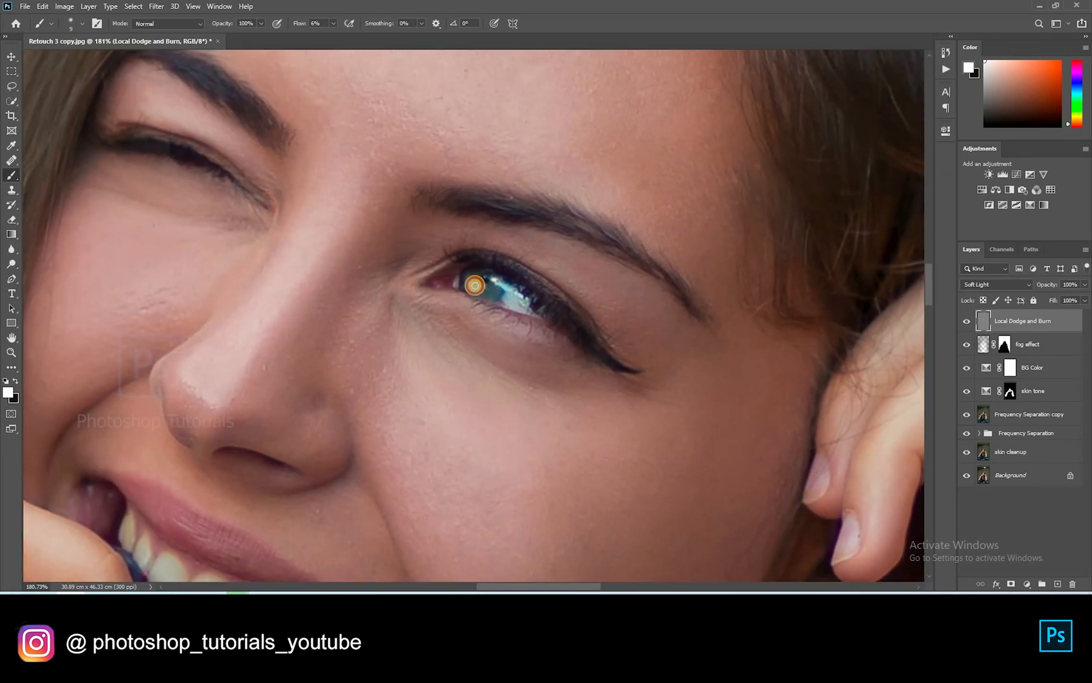
{"action": "mouse_move", "coordinate": [557, 333]}
{"action": "left_mouse_down"}
{"action": "mouse_move", "coordinate": [524, 244]}
{"action": "mouse_move", "coordinate": [641, 220]}
{"action": "mouse_move", "coordinate": [446, 246]}
{"action": "left_mouse_up"}
{"action": "key", "text": "r"}
{"action": "key", "text": "b"}
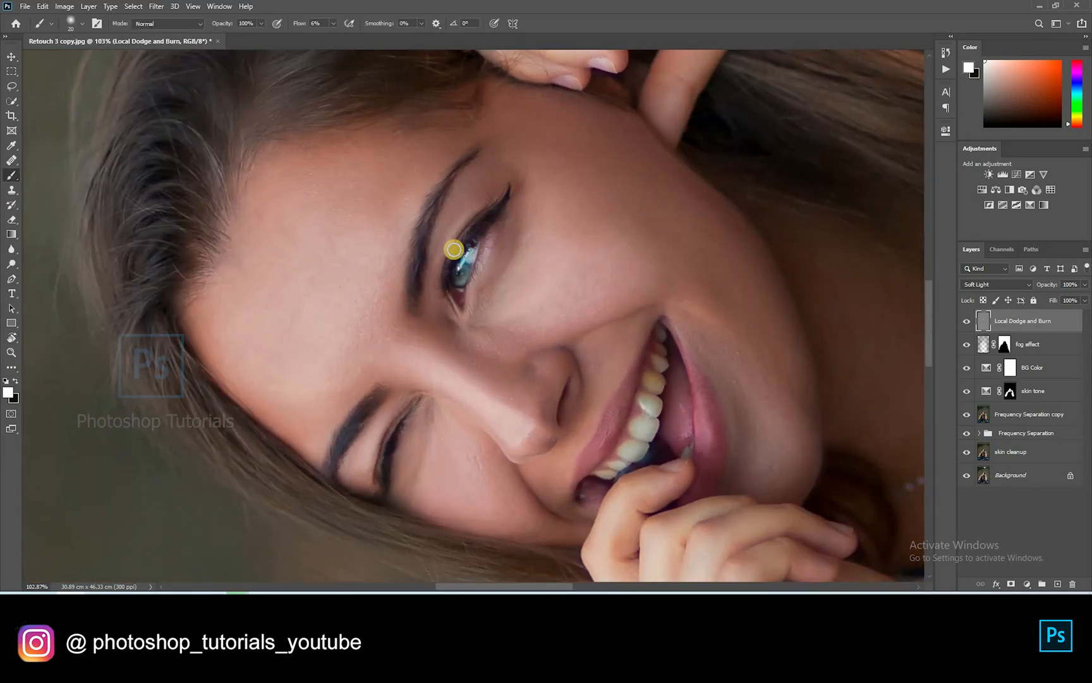
{"action": "key", "text": "bracketright"}
{"action": "key", "text": "bracketright"}
{"action": "key", "text": "bracketright"}
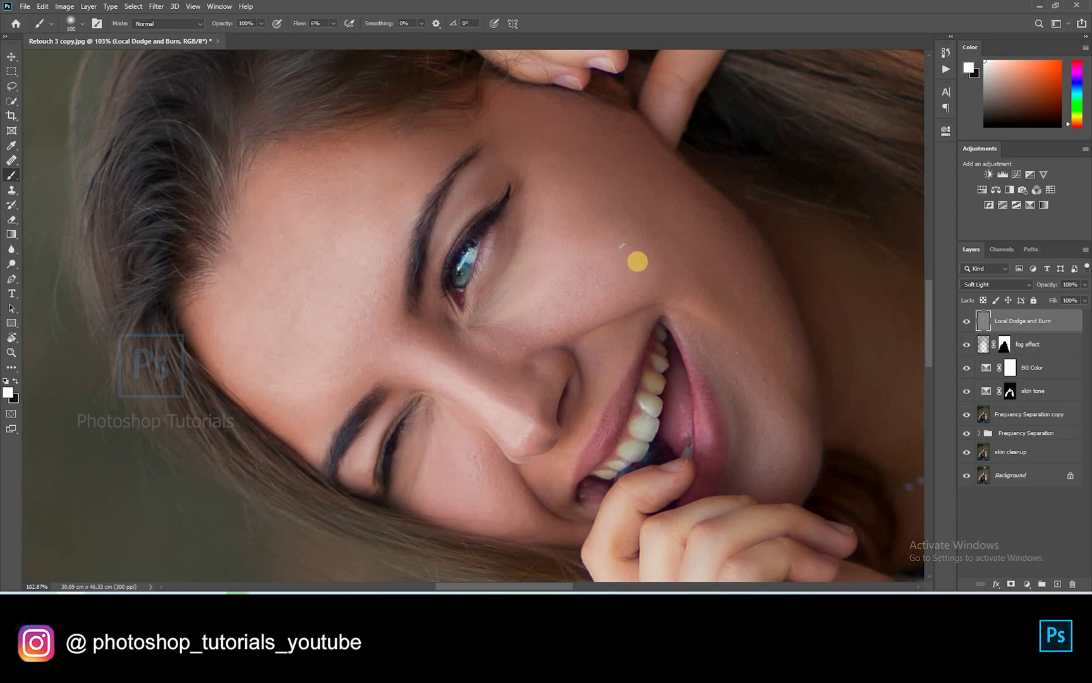
Lighten the skin above the lip and chin, reset rotation and hide the layer to compare
{"action": "key", "text": "r"}
{"action": "left_click_drag", "start_coordinate": [413, 237], "coordinate": [623, 173]}
{"action": "key", "text": "b"}
{"action": "key", "text": "bracketleft"}
{"action": "key", "text": "bracketleft"}
{"action": "key", "text": "bracketleft"}
{"action": "key", "text": "bracketleft"}
{"action": "key", "text": "bracketleft"}
{"action": "mouse_move", "coordinate": [567, 280]}
{"action": "left_mouse_down"}
{"action": "mouse_move", "coordinate": [695, 175]}
{"action": "mouse_move", "coordinate": [582, 253]}
{"action": "left_mouse_up"}
{"action": "key", "text": "bracketright"}
{"action": "key", "text": "bracketright"}
{"action": "key", "text": "bracketright"}
{"action": "key", "text": "bracketright"}
{"action": "key", "text": "bracketright"}
{"action": "key", "text": "Escape"}
{"action": "scroll", "coordinate": [635, 472], "scroll_direction": "down", "scroll_amount": 8}
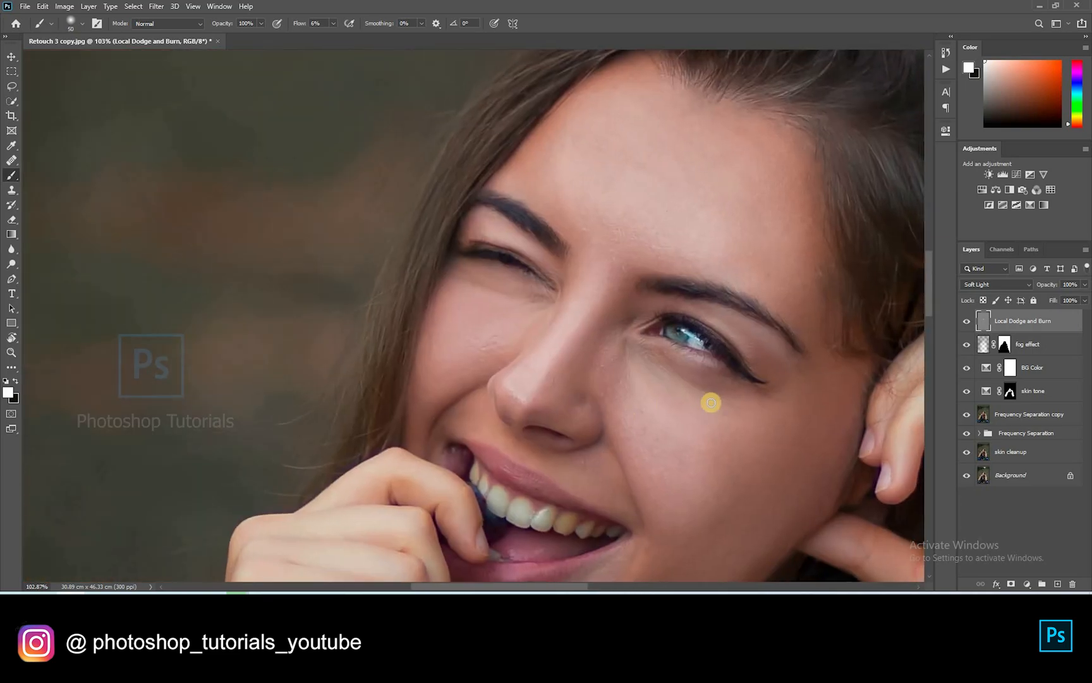
{"action": "left_click", "coordinate": [965, 321]}
Show the Local Dodge and Burn layer again and lighten the fingers at the mouth and the upper arm
{"action": "left_click", "coordinate": [965, 321]}
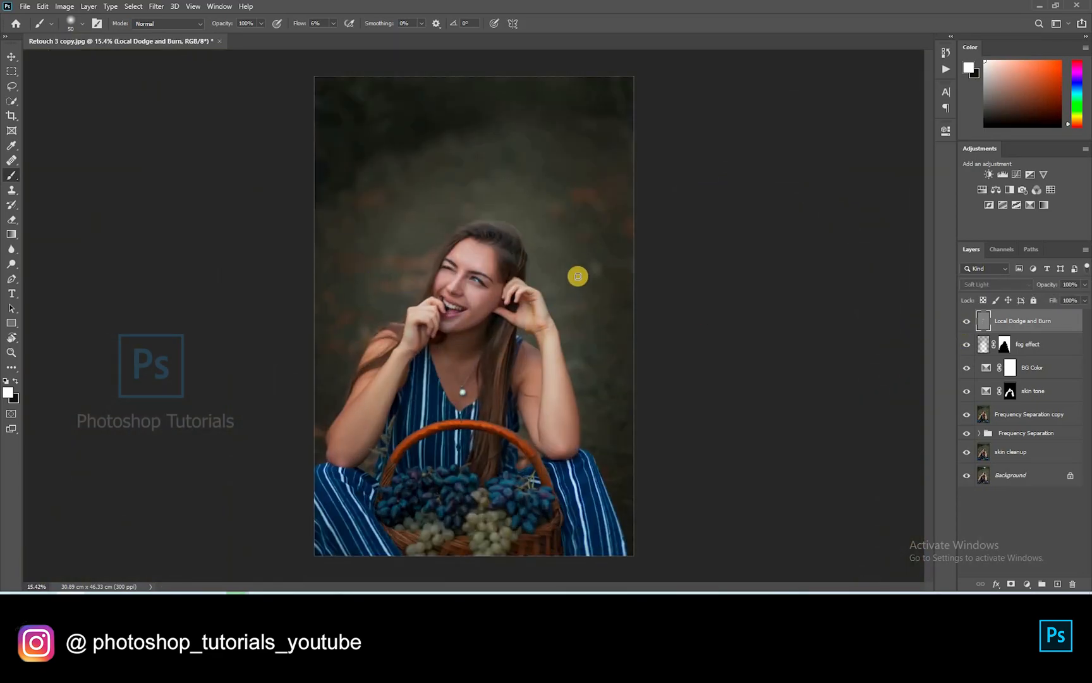
{"action": "scroll", "coordinate": [487, 356], "scroll_direction": "up", "scroll_amount": 6}
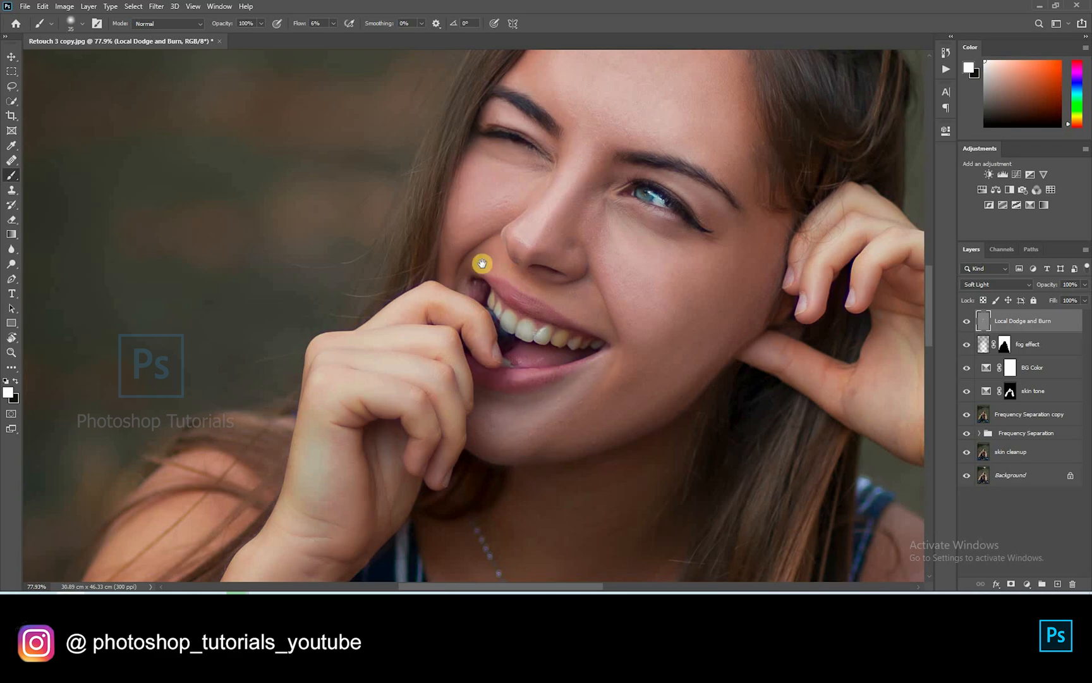
{"action": "left_click_drag", "start_coordinate": [481, 264], "coordinate": [493, 142]}
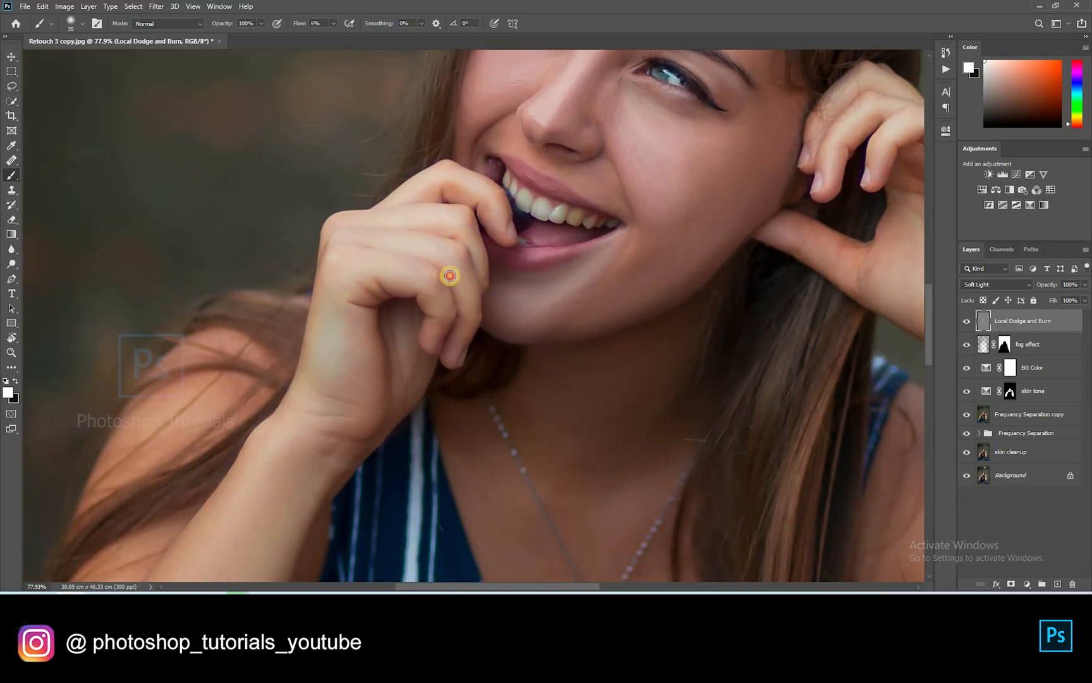
{"action": "mouse_move", "coordinate": [452, 325]}
{"action": "left_mouse_down"}
{"action": "mouse_move", "coordinate": [428, 352]}
{"action": "mouse_move", "coordinate": [458, 179]}
{"action": "left_mouse_up"}
{"action": "key", "text": "bracketright"}
{"action": "key", "text": "bracketright"}
{"action": "key", "text": "bracketright"}
{"action": "key", "text": "bracketright"}
{"action": "key", "text": "bracketright"}
{"action": "key", "text": "bracketright"}
{"action": "scroll", "coordinate": [408, 400], "scroll_direction": "down", "scroll_amount": 3}
{"action": "key", "text": "bracketright"}
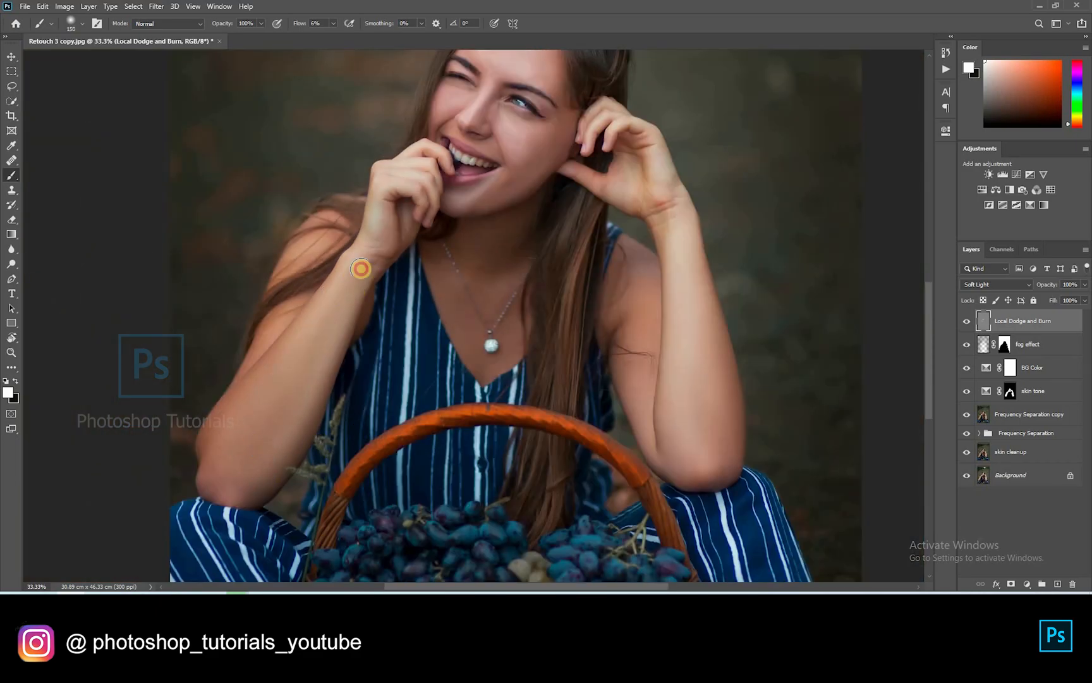
{"action": "left_click_drag", "start_coordinate": [644, 374], "coordinate": [640, 406]}
{"action": "key", "text": "bracketright"}
{"action": "key", "text": "bracketright"}
{"action": "key", "text": "bracketright"}
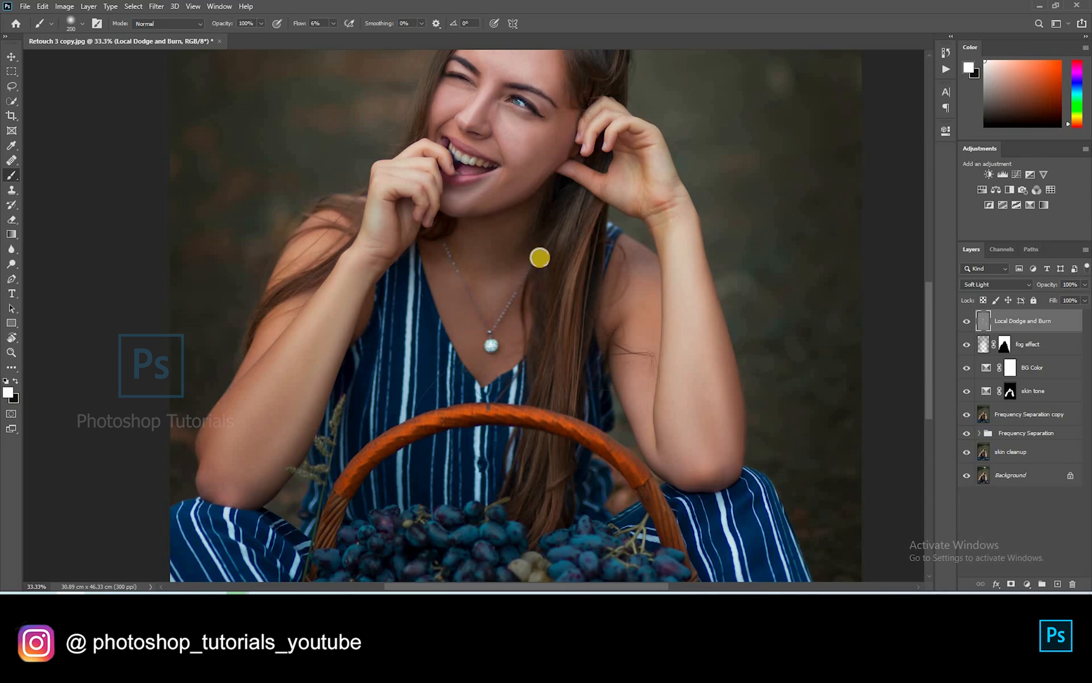
{"action": "scroll", "coordinate": [444, 137], "scroll_direction": "down", "scroll_amount": 2}
{"action": "scroll", "coordinate": [446, 159], "scroll_direction": "up", "scroll_amount": 5}
Lighten the hair along the hairline with small white dabs, then switch to black
{"action": "key", "text": "x"}
{"action": "scroll", "coordinate": [494, 321], "scroll_direction": "up", "scroll_amount": 3}
{"action": "key", "text": "x"}
{"action": "key", "text": "bracketleft"}
{"action": "key", "text": "bracketleft"}
{"action": "key", "text": "bracketleft"}
{"action": "key", "text": "bracketleft"}
{"action": "key", "text": "bracketleft"}
{"action": "key", "text": "bracketleft"}
{"action": "key", "text": "bracketleft"}
{"action": "key", "text": "bracketleft"}
{"action": "key", "text": "bracketleft"}
{"action": "key", "text": "bracketleft"}
{"action": "key", "text": "bracketleft"}
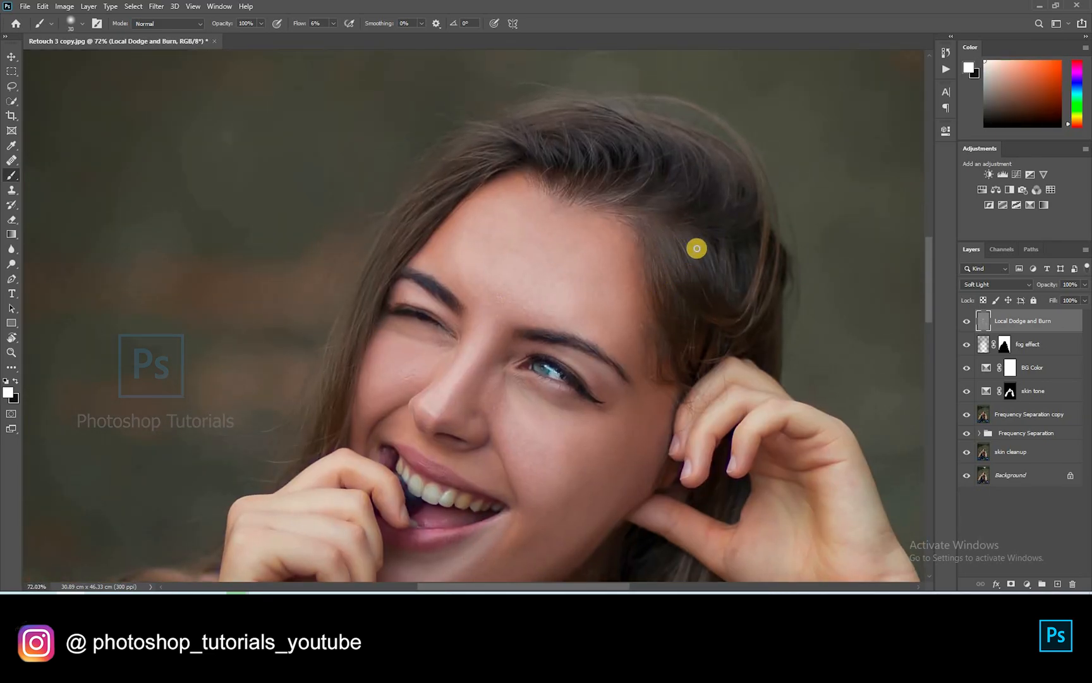
{"action": "left_click", "coordinate": [526, 138]}
{"action": "mouse_move", "coordinate": [519, 146]}
{"action": "left_mouse_down"}
{"action": "mouse_move", "coordinate": [576, 168]}
{"action": "mouse_move", "coordinate": [531, 134]}
{"action": "mouse_move", "coordinate": [575, 137]}
{"action": "mouse_move", "coordinate": [627, 191]}
{"action": "mouse_move", "coordinate": [617, 177]}
{"action": "mouse_move", "coordinate": [616, 187]}
{"action": "mouse_move", "coordinate": [684, 140]}
{"action": "mouse_move", "coordinate": [675, 188]}
{"action": "mouse_move", "coordinate": [640, 203]}
{"action": "mouse_move", "coordinate": [700, 171]}
{"action": "mouse_move", "coordinate": [661, 202]}
{"action": "mouse_move", "coordinate": [683, 148]}
{"action": "mouse_move", "coordinate": [633, 155]}
{"action": "mouse_move", "coordinate": [634, 130]}
{"action": "mouse_move", "coordinate": [643, 168]}
{"action": "left_mouse_up"}
{"action": "left_click", "coordinate": [717, 164]}
{"action": "key", "text": "x"}
{"action": "key", "text": "bracketright"}
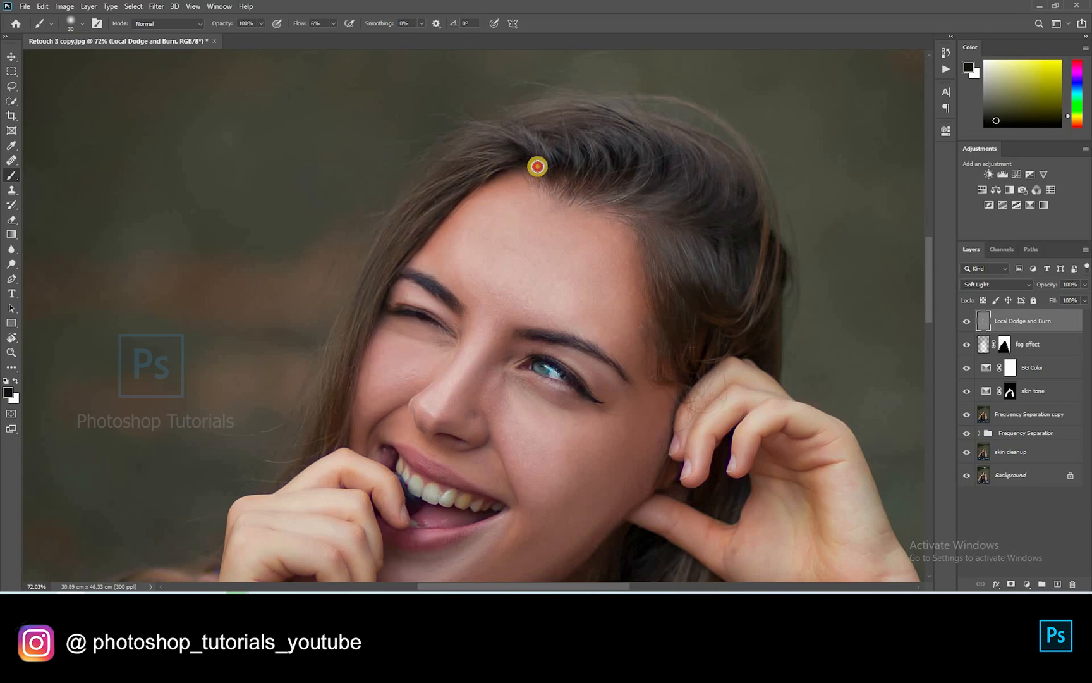
Burn the hairline along the forehead edge and the area near the left eyebrow
{"action": "key", "text": "bracketright"}
{"action": "key", "text": "bracketright"}
{"action": "key", "text": "bracketright"}
{"action": "key", "text": "bracketright"}
{"action": "key", "text": "bracketright"}
{"action": "left_click", "coordinate": [547, 188]}
{"action": "key", "text": "bracketleft"}
{"action": "key", "text": "bracketleft"}
{"action": "mouse_move", "coordinate": [432, 249]}
{"action": "left_mouse_down"}
{"action": "mouse_move", "coordinate": [508, 193]}
{"action": "mouse_move", "coordinate": [531, 149]}
{"action": "left_mouse_up"}
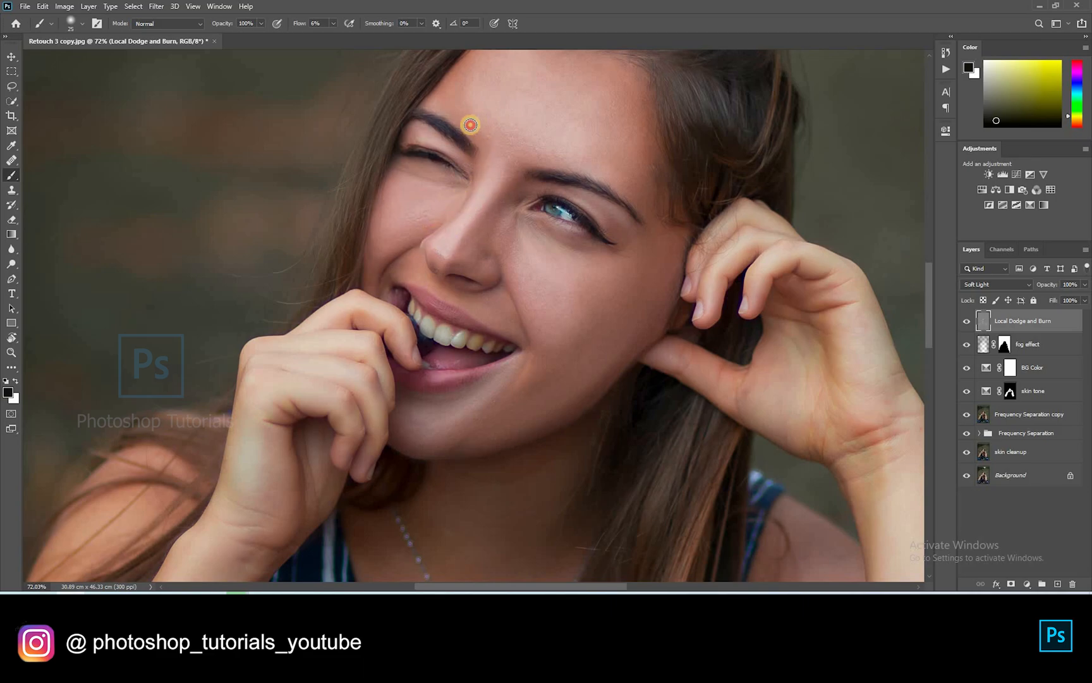
{"action": "key", "text": "bracketright"}
{"action": "left_click_drag", "start_coordinate": [415, 96], "coordinate": [441, 126]}
Darken the left cheek shadow, the cheek crease, below the nose and a cheek spot
{"action": "key", "text": "bracketright"}
{"action": "key", "text": "bracketright"}
{"action": "mouse_move", "coordinate": [403, 168]}
{"action": "left_mouse_down"}
{"action": "mouse_move", "coordinate": [376, 237]}
{"action": "mouse_move", "coordinate": [402, 192]}
{"action": "mouse_move", "coordinate": [397, 261]}
{"action": "left_mouse_up"}
{"action": "left_click_drag", "start_coordinate": [383, 259], "coordinate": [402, 247]}
{"action": "key", "text": "]"}
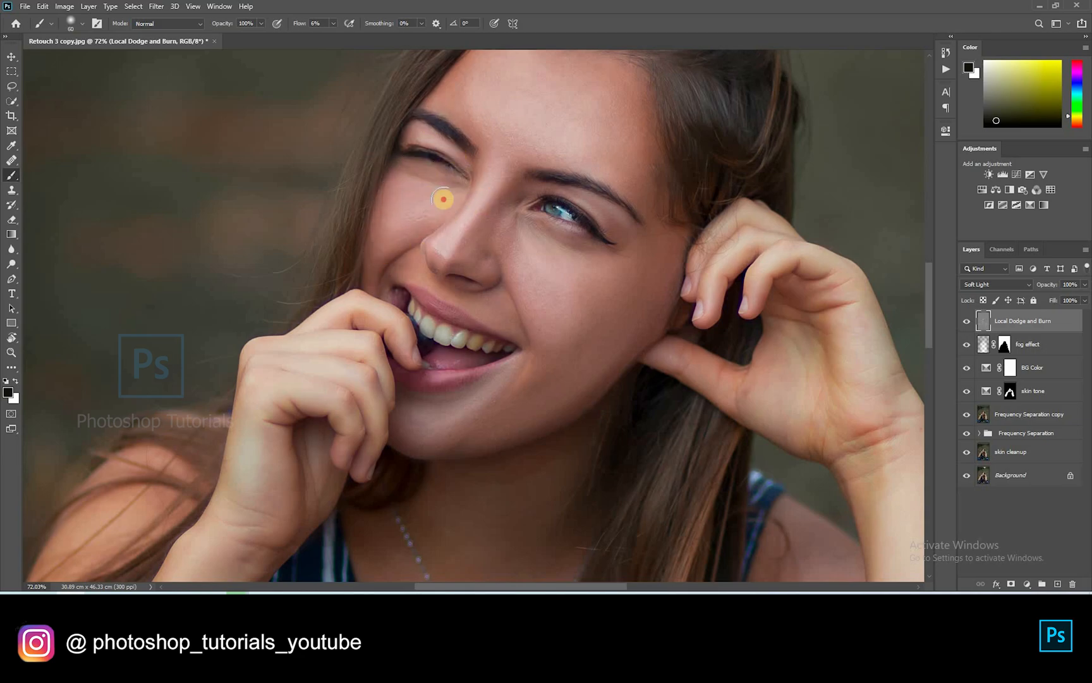
{"action": "left_click_drag", "start_coordinate": [496, 271], "coordinate": [471, 266]}
{"action": "key", "text": "["}
{"action": "key", "text": "["}
{"action": "key", "text": "]"}
{"action": "key", "text": "]"}
{"action": "key", "text": "]"}
{"action": "key", "text": "]"}
{"action": "key", "text": "]"}
{"action": "left_click", "coordinate": [537, 361]}
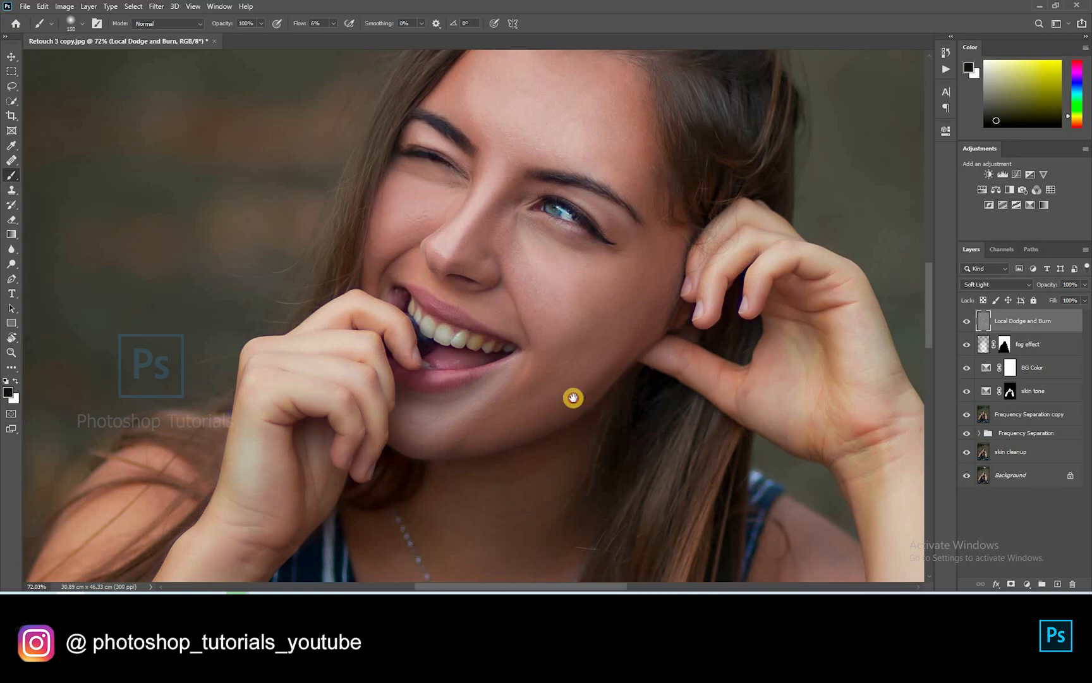
Burn the hair on top of the head, above the forehead, and down both sides
{"action": "scroll", "coordinate": [607, 354], "scroll_direction": "up", "scroll_amount": 3}
{"action": "mouse_move", "coordinate": [647, 125]}
{"action": "left_mouse_down"}
{"action": "mouse_move", "coordinate": [700, 137]}
{"action": "mouse_move", "coordinate": [680, 114]}
{"action": "left_mouse_up"}
{"action": "key", "text": "]"}
{"action": "key", "text": "]"}
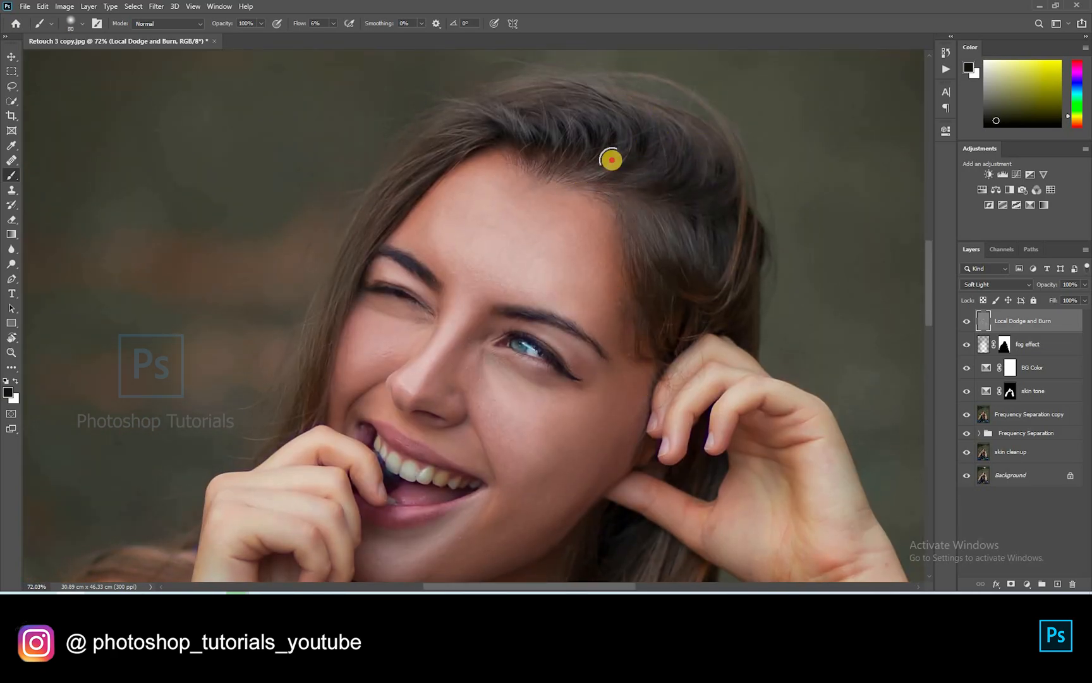
{"action": "left_click_drag", "start_coordinate": [549, 110], "coordinate": [483, 153]}
{"action": "key", "text": "["}
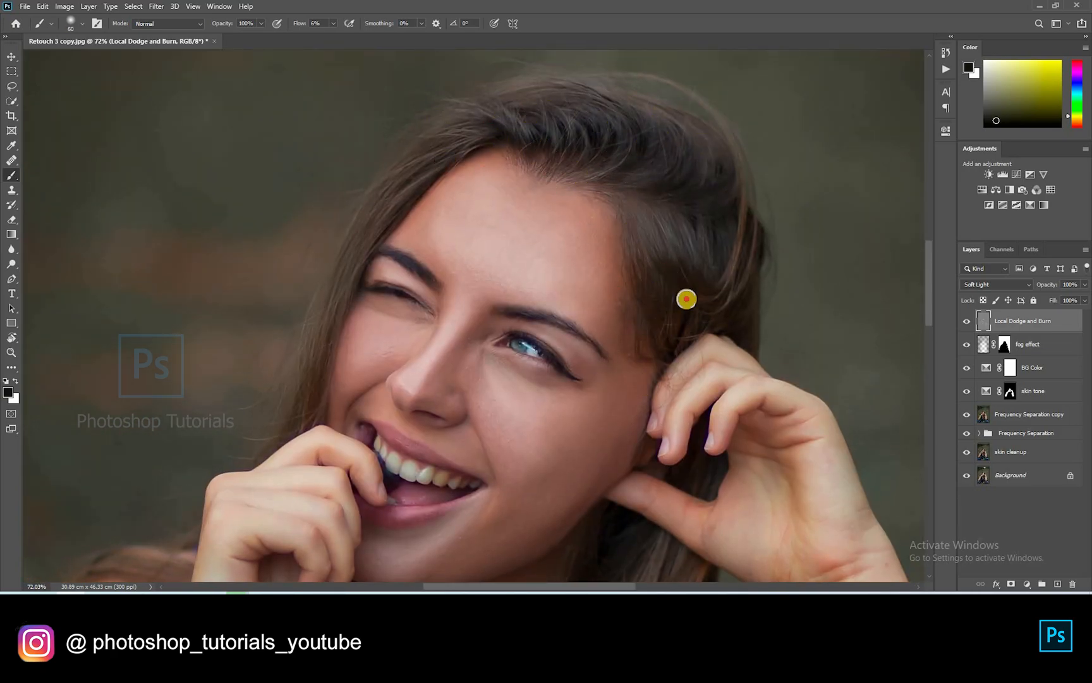
{"action": "left_click_drag", "start_coordinate": [695, 130], "coordinate": [694, 210]}
{"action": "key", "text": "]"}
{"action": "left_click_drag", "start_coordinate": [355, 268], "coordinate": [315, 398]}
{"action": "left_click_drag", "start_coordinate": [412, 197], "coordinate": [389, 195]}
{"action": "key", "text": "["}
{"action": "key", "text": "["}
{"action": "key", "text": "["}
{"action": "key", "text": "["}
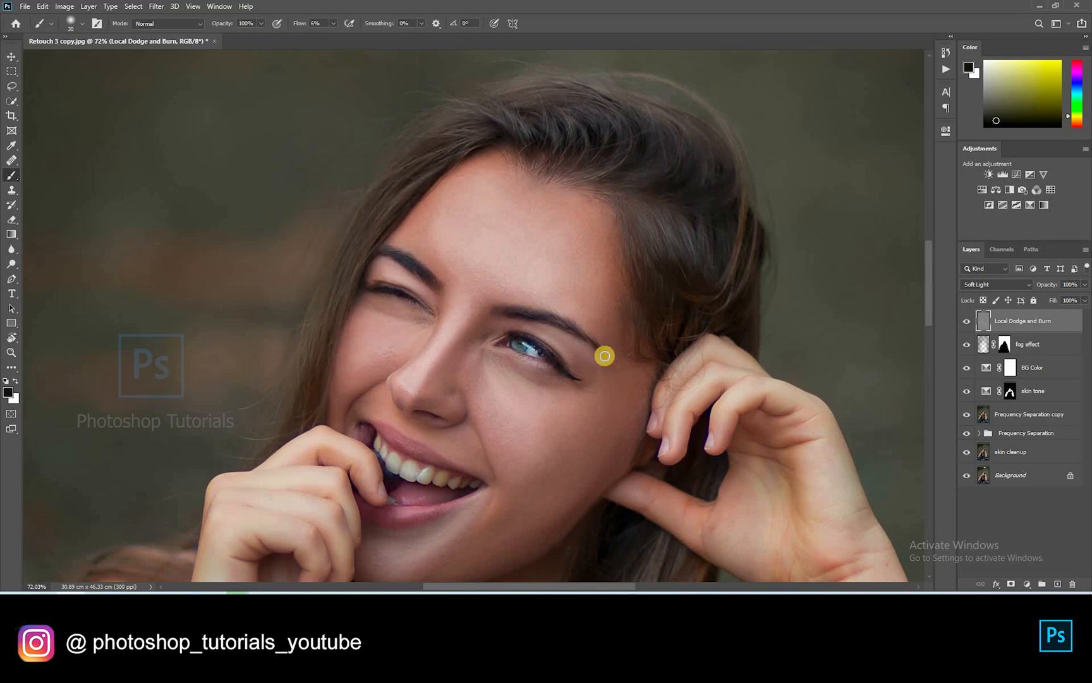
Erase excess darkening from the nose and forehead, then burn the eyebrow and right-eye lashes in black
{"action": "key", "text": "e"}
{"action": "mouse_move", "coordinate": [444, 327]}
{"action": "left_mouse_down"}
{"action": "mouse_move", "coordinate": [517, 204]}
{"action": "mouse_move", "coordinate": [509, 371]}
{"action": "left_mouse_up"}
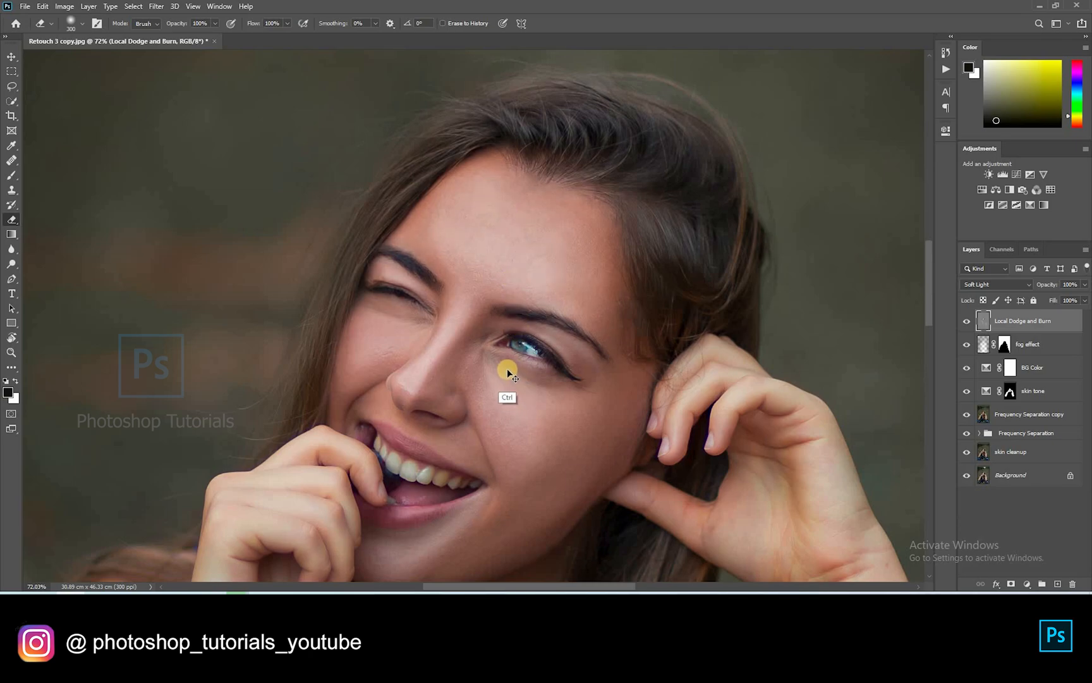
{"action": "key", "text": "r"}
{"action": "left_click_drag", "start_coordinate": [389, 230], "coordinate": [495, 312]}
{"action": "key", "text": "b"}
{"action": "left_click_drag", "start_coordinate": [1022, 115], "coordinate": [984, 127]}
{"action": "key", "text": "bracketleft"}
{"action": "mouse_move", "coordinate": [388, 277]}
{"action": "left_mouse_down"}
{"action": "mouse_move", "coordinate": [358, 308]}
{"action": "mouse_move", "coordinate": [398, 307]}
{"action": "left_mouse_up"}
{"action": "left_click_drag", "start_coordinate": [474, 187], "coordinate": [514, 145]}
{"action": "left_click_drag", "start_coordinate": [441, 174], "coordinate": [505, 117]}
Shade the fingers near the lips and along the hand
{"action": "scroll", "coordinate": [463, 170], "scroll_direction": "down", "scroll_amount": 3}
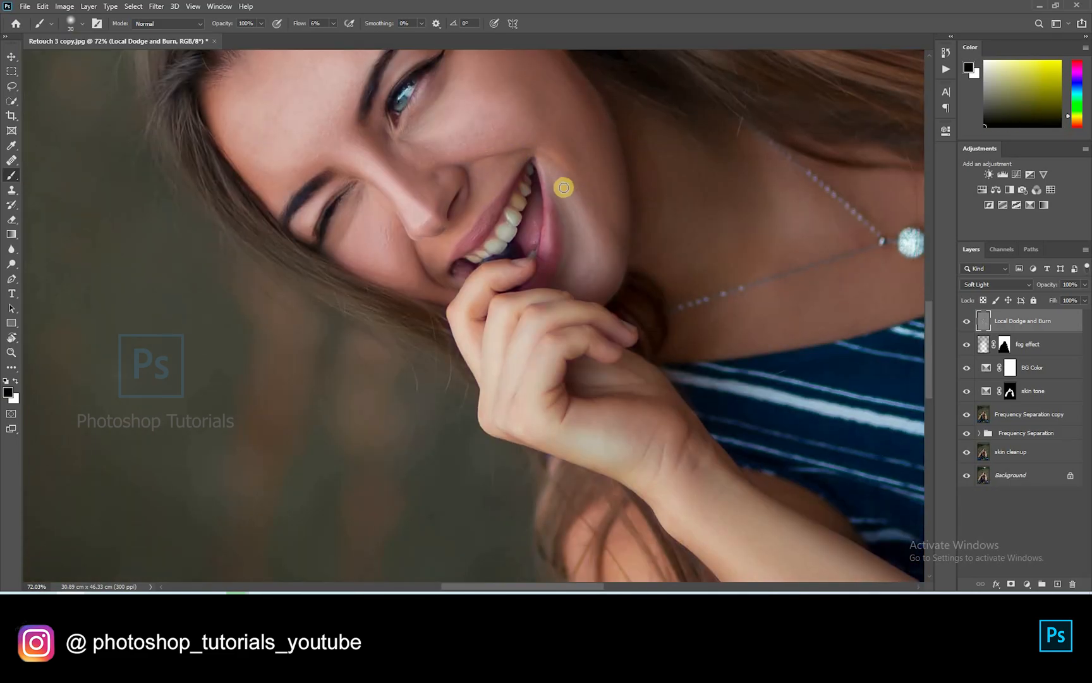
{"action": "key", "text": "bracketright"}
{"action": "left_click", "coordinate": [468, 282]}
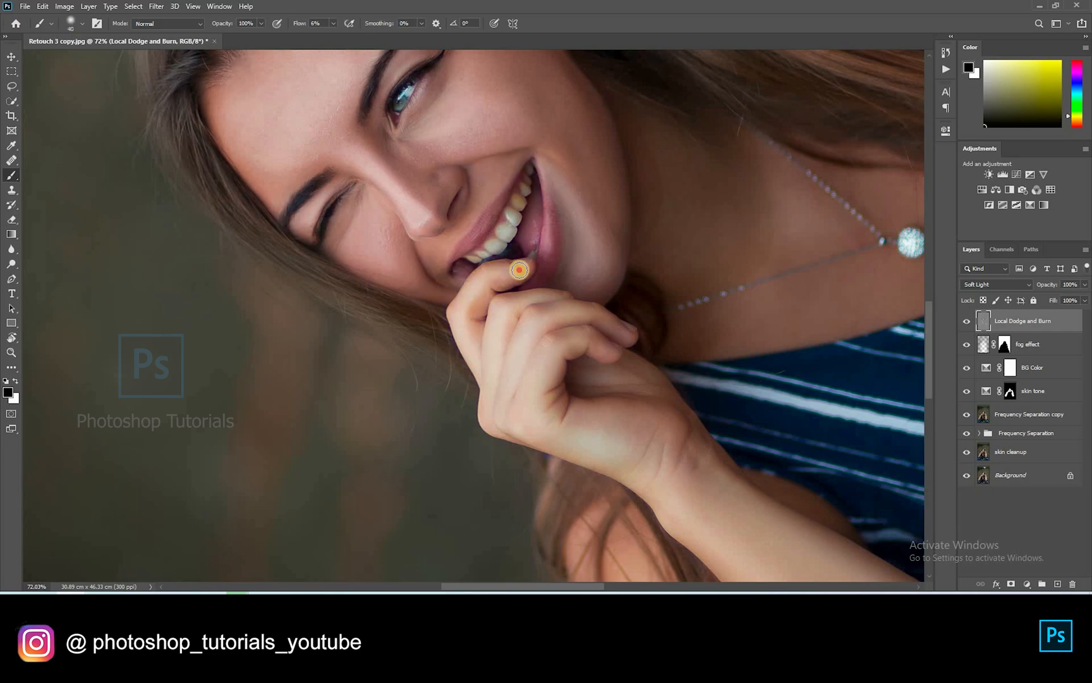
{"action": "scroll", "coordinate": [459, 316], "scroll_direction": "down", "scroll_amount": 2}
{"action": "left_click", "coordinate": [539, 242]}
{"action": "mouse_move", "coordinate": [506, 286]}
{"action": "left_mouse_down"}
{"action": "mouse_move", "coordinate": [576, 325]}
{"action": "mouse_move", "coordinate": [585, 373]}
{"action": "left_mouse_up"}
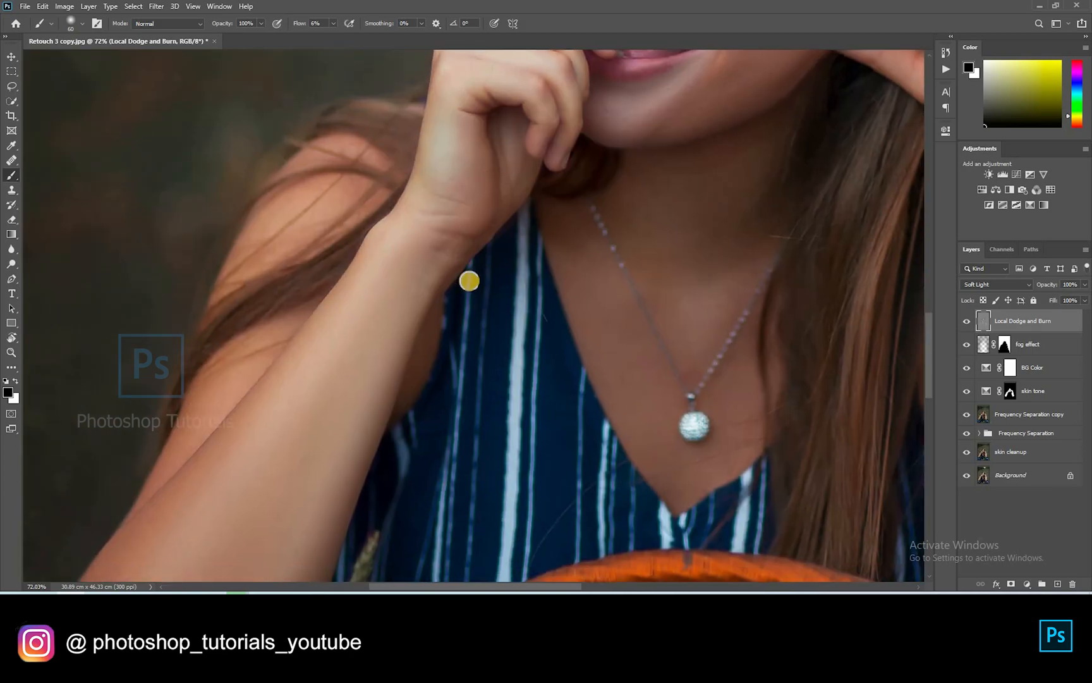
Burn the elbow and the forearm from wrist to elbow with a large brush
{"action": "scroll", "coordinate": [405, 327], "scroll_direction": "down", "scroll_amount": 3}
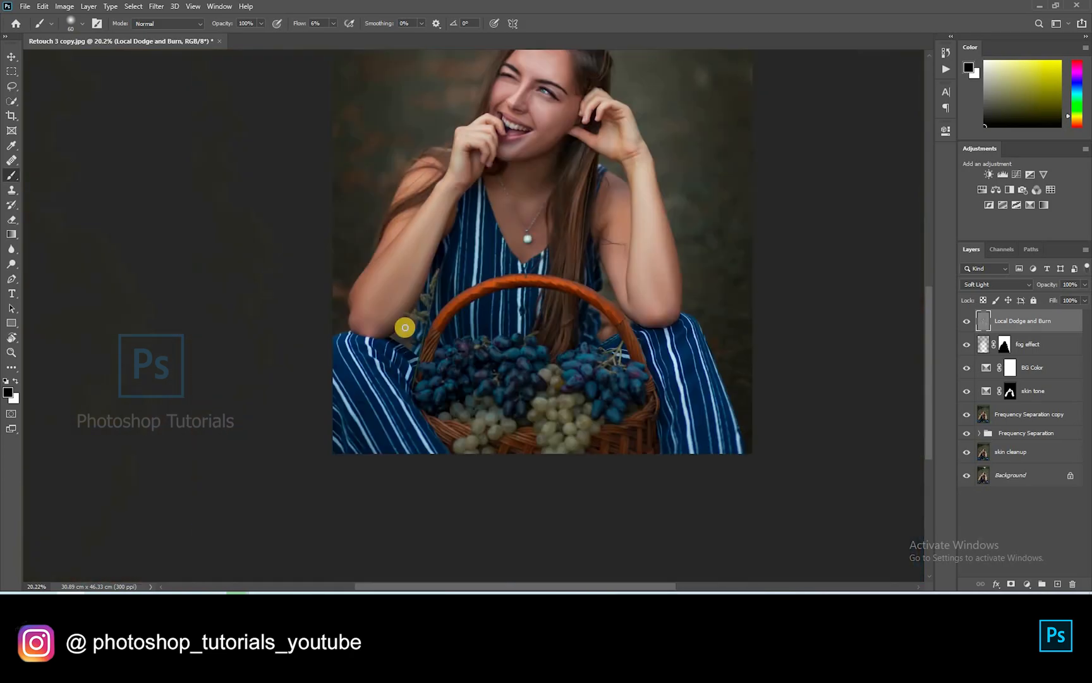
{"action": "key", "text": "bracketright"}
{"action": "key", "text": "bracketright"}
{"action": "left_click", "coordinate": [354, 327]}
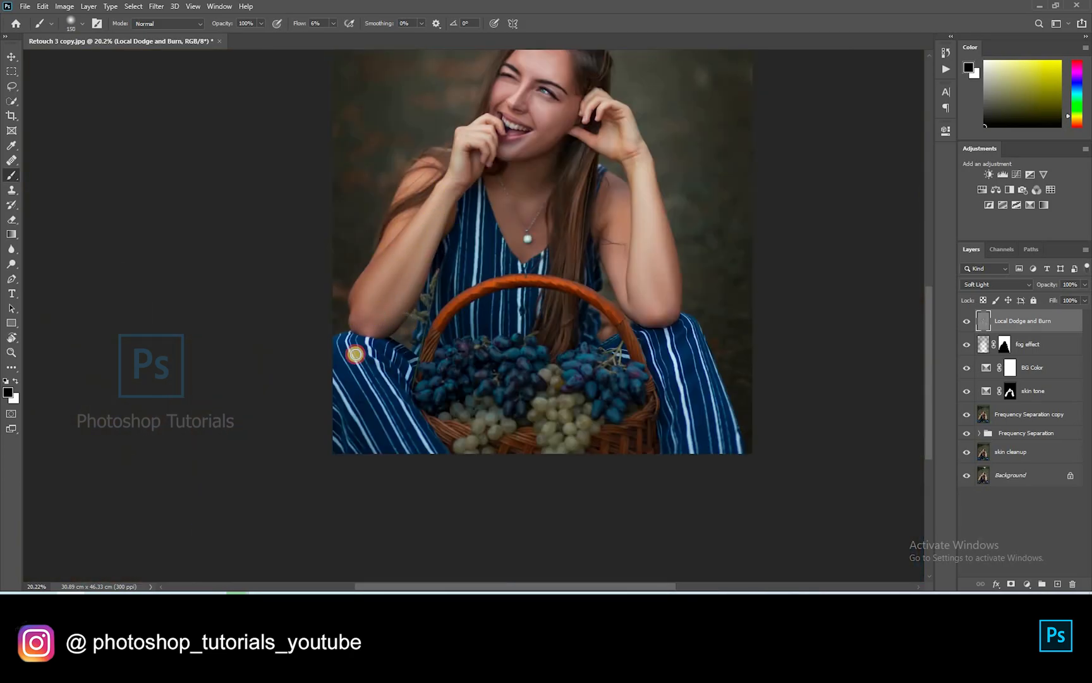
{"action": "key", "text": "bracketright"}
{"action": "key", "text": "bracketright"}
{"action": "key", "text": "bracketright"}
{"action": "left_click_drag", "start_coordinate": [651, 170], "coordinate": [638, 300]}
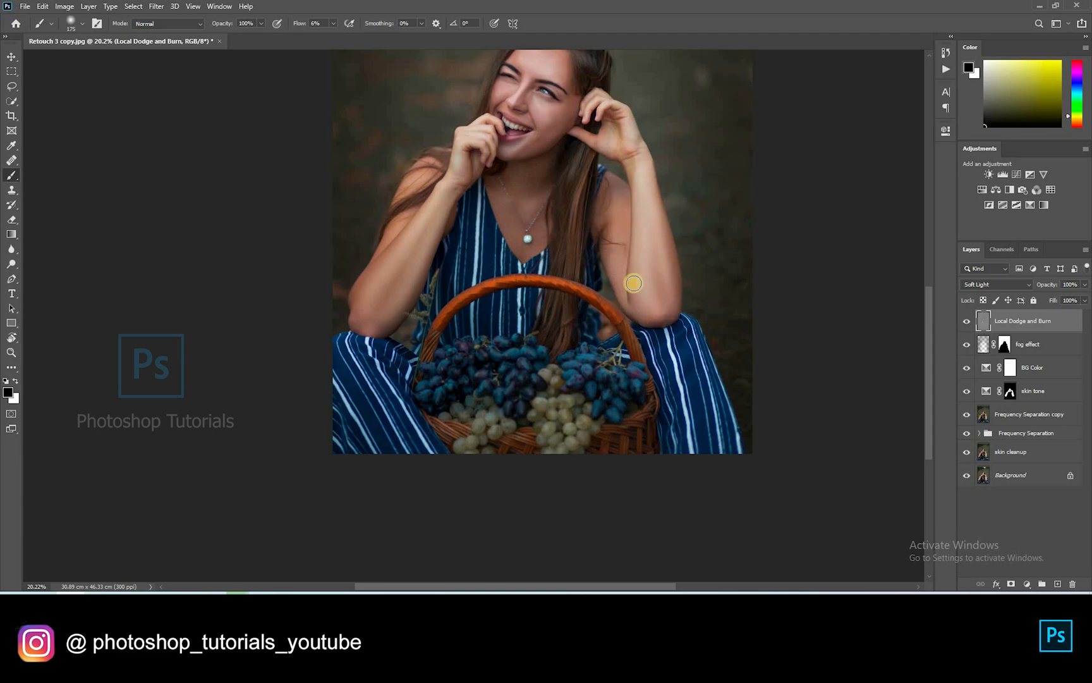
Darken the long hair with strokes down its length
{"action": "scroll", "coordinate": [543, 381], "scroll_direction": "down", "scroll_amount": 3}
{"action": "scroll", "coordinate": [547, 372], "scroll_direction": "up", "scroll_amount": 4}
{"action": "scroll", "coordinate": [498, 378], "scroll_direction": "down", "scroll_amount": 3}
{"action": "scroll", "coordinate": [498, 378], "scroll_direction": "up", "scroll_amount": 9}
{"action": "key", "text": "bracketleft"}
{"action": "left_click", "coordinate": [496, 322]}
{"action": "left_click_drag", "start_coordinate": [497, 322], "coordinate": [494, 426]}
{"action": "left_click_drag", "start_coordinate": [526, 302], "coordinate": [503, 412]}
{"action": "mouse_move", "coordinate": [470, 522]}
{"action": "left_mouse_down"}
{"action": "mouse_move", "coordinate": [483, 370]}
{"action": "mouse_move", "coordinate": [463, 518]}
{"action": "left_mouse_up"}
{"action": "key", "text": "bracketleft"}
{"action": "key", "text": "bracketleft"}
{"action": "key", "text": "bracketleft"}
Darken the hair over the shoulder, along the hairline, and a spot on the cheek
{"action": "key", "text": "bracketleft"}
{"action": "left_click", "coordinate": [512, 260]}
{"action": "scroll", "coordinate": [527, 316], "scroll_direction": "left", "scroll_amount": 3}
{"action": "key", "text": "bracketright"}
{"action": "key", "text": "bracketright"}
{"action": "key", "text": "bracketright"}
{"action": "key", "text": "bracketright"}
{"action": "left_click", "coordinate": [393, 328]}
{"action": "left_click_drag", "start_coordinate": [464, 257], "coordinate": [449, 291]}
{"action": "key", "text": "bracketright"}
{"action": "mouse_move", "coordinate": [507, 181]}
{"action": "left_mouse_down"}
{"action": "mouse_move", "coordinate": [571, 156]}
{"action": "mouse_move", "coordinate": [655, 163]}
{"action": "mouse_move", "coordinate": [555, 171]}
{"action": "mouse_move", "coordinate": [585, 194]}
{"action": "left_mouse_up"}
{"action": "key", "text": "bracketleft"}
{"action": "key", "text": "bracketleft"}
{"action": "key", "text": "bracketleft"}
{"action": "key", "text": "bracketleft"}
{"action": "key", "text": "bracketleft"}
{"action": "left_click", "coordinate": [501, 275]}
Shade under the eye toward its outer corner with a small brush
{"action": "left_click_drag", "start_coordinate": [395, 290], "coordinate": [293, 191]}
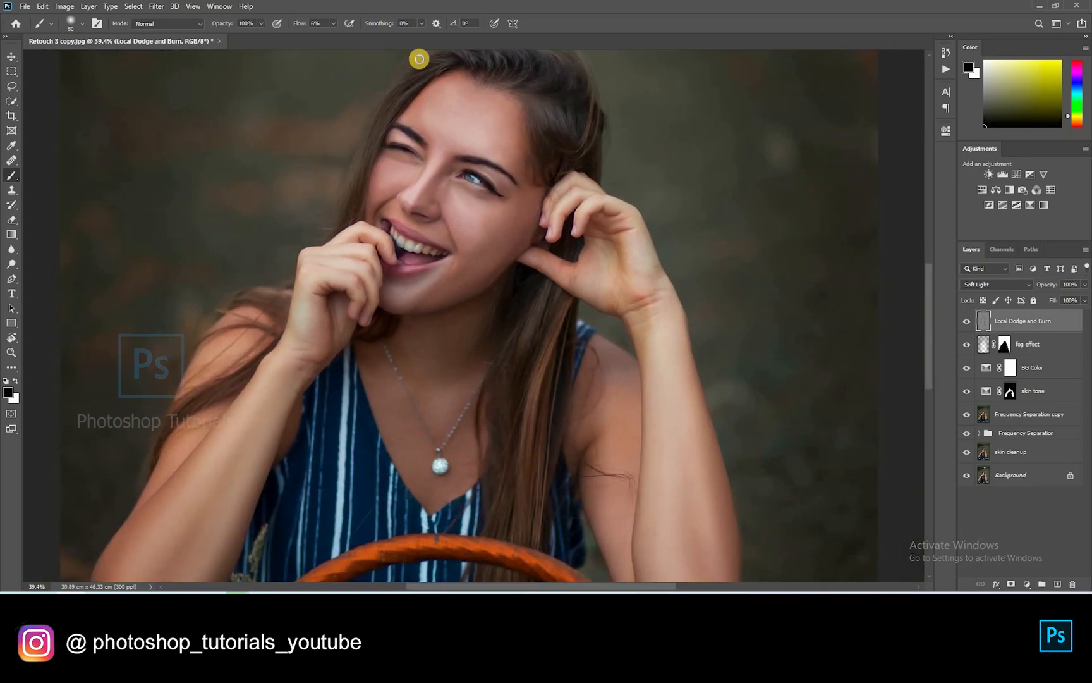
{"action": "scroll", "coordinate": [484, 161], "scroll_direction": "up", "scroll_amount": 10}
{"action": "key", "text": "bracketleft"}
{"action": "key", "text": "bracketleft"}
{"action": "key", "text": "bracketleft"}
{"action": "key", "text": "bracketleft"}
{"action": "left_click", "coordinate": [502, 284]}
{"action": "mouse_move", "coordinate": [502, 284]}
{"action": "left_mouse_down"}
{"action": "mouse_move", "coordinate": [563, 305]}
{"action": "mouse_move", "coordinate": [551, 241]}
{"action": "mouse_move", "coordinate": [472, 289]}
{"action": "left_mouse_up"}
{"action": "key", "text": "bracketleft"}
{"action": "left_click", "coordinate": [445, 297]}
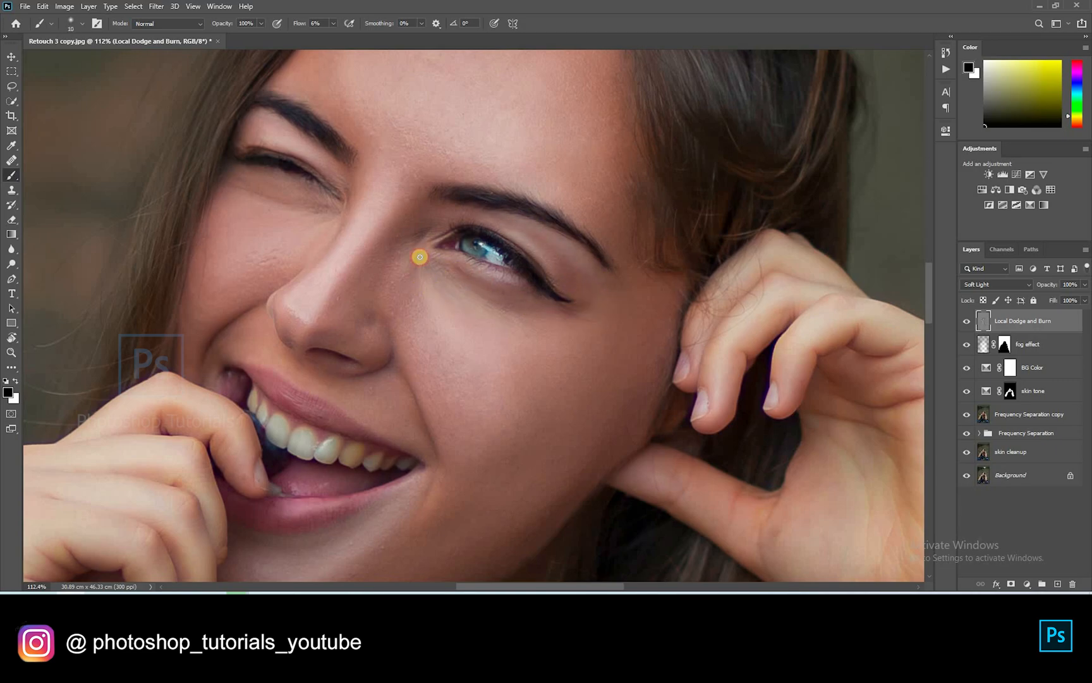
Pan across the nose, mouth, eye and eyebrow to review the face, resizing the brush
{"action": "key", "text": "bracketright"}
{"action": "key", "text": "bracketright"}
{"action": "left_click_drag", "start_coordinate": [556, 301], "coordinate": [655, 195]}
{"action": "key", "text": "bracketright"}
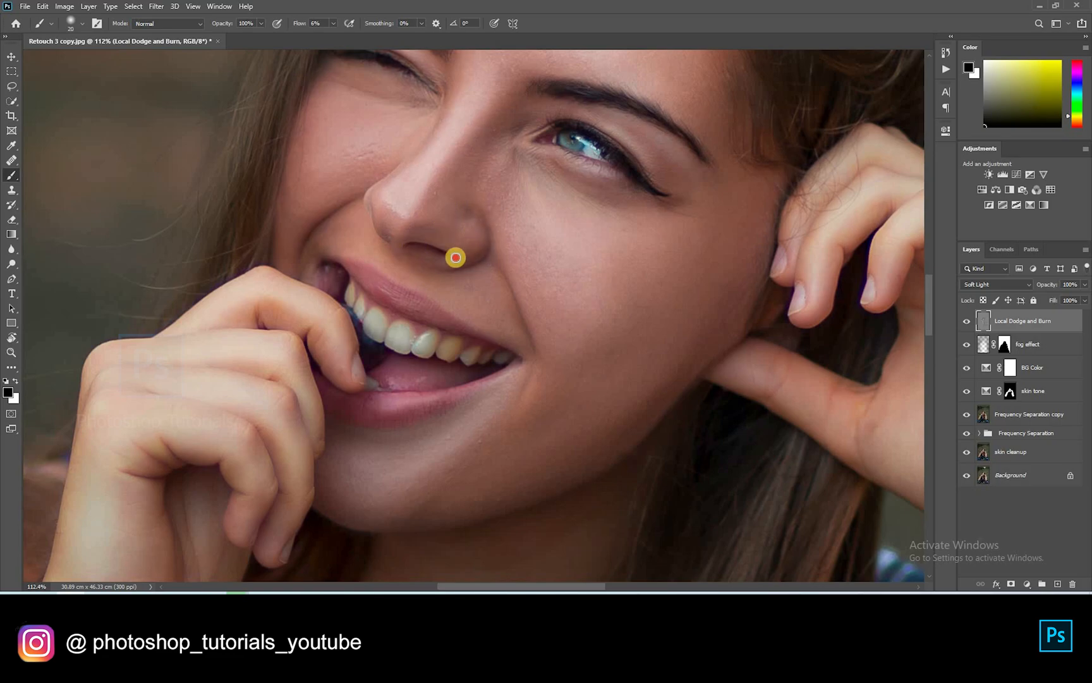
{"action": "scroll", "coordinate": [441, 240], "scroll_direction": "up", "scroll_amount": 3}
{"action": "key", "text": "bracketleft"}
{"action": "left_click_drag", "start_coordinate": [354, 209], "coordinate": [365, 348]}
{"action": "key", "text": "bracketleft"}
{"action": "key", "text": "bracketleft"}
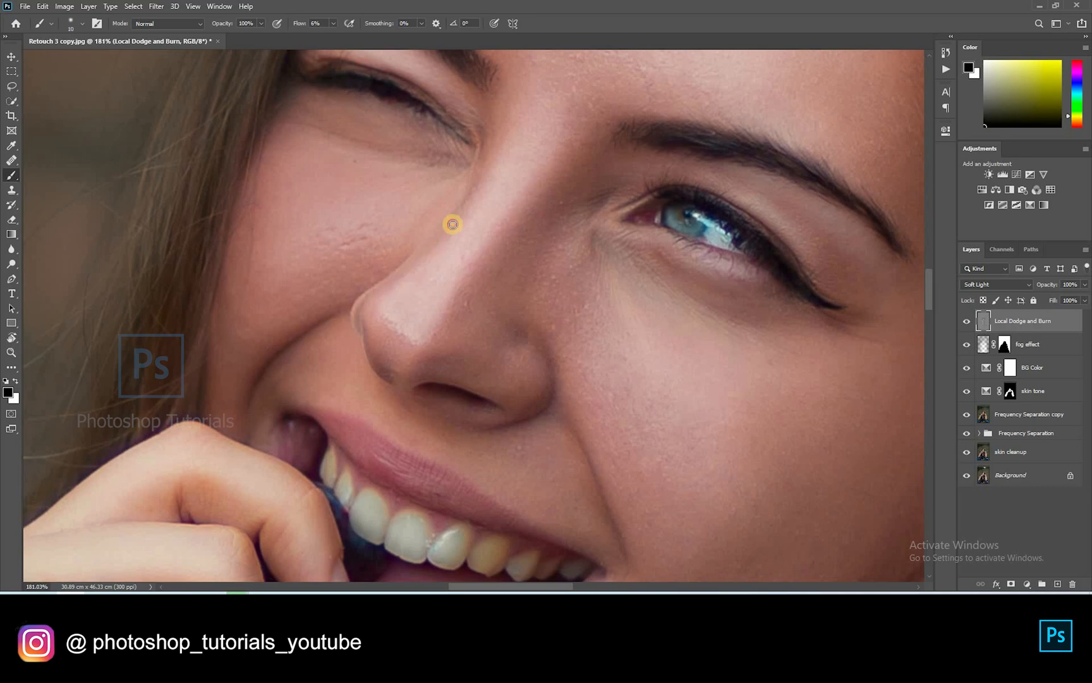
{"action": "mouse_move", "coordinate": [495, 114]}
{"action": "left_mouse_down"}
{"action": "mouse_move", "coordinate": [461, 292]}
{"action": "mouse_move", "coordinate": [461, 364]}
{"action": "left_mouse_up"}
{"action": "key", "text": "bracketright"}
{"action": "key", "text": "bracketright"}
{"action": "key", "text": "bracketright"}
{"action": "key", "text": "bracketright"}
{"action": "key", "text": "bracketright"}
{"action": "key", "text": "bracketright"}
{"action": "key", "text": "bracketright"}
{"action": "key", "text": "bracketright"}
{"action": "key", "text": "bracketright"}
{"action": "key", "text": "bracketright"}
{"action": "scroll", "coordinate": [307, 178], "scroll_direction": "down", "scroll_amount": 10}
Toggle the Local Dodge and Burn layer off and on to compare, then deselect it
{"action": "left_click", "coordinate": [967, 321]}
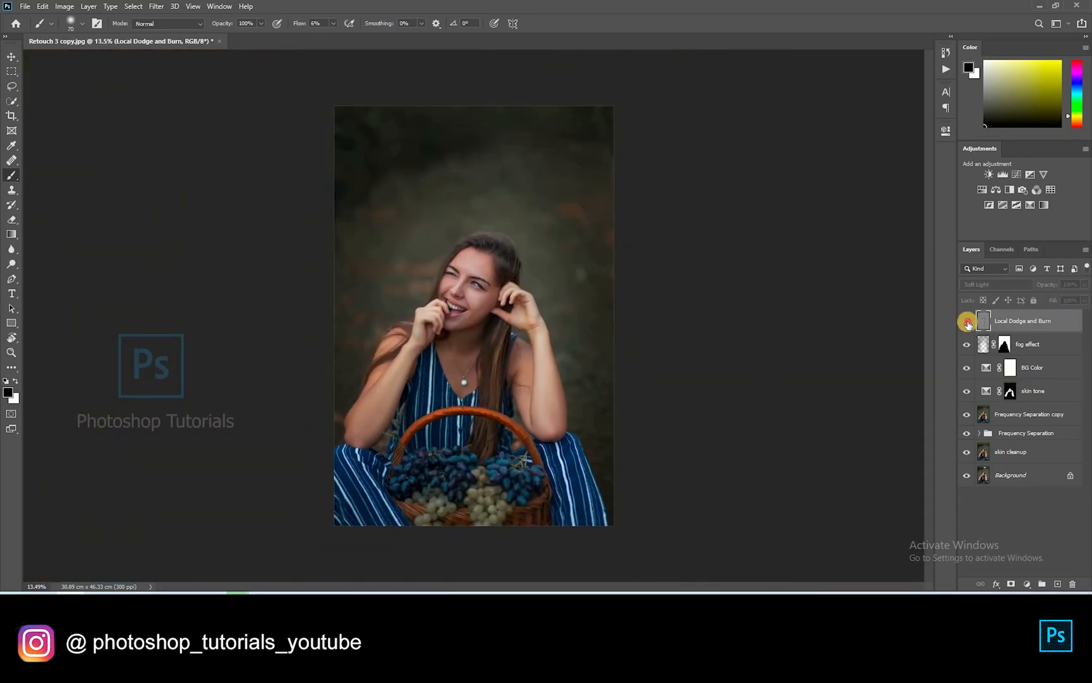
{"action": "left_click", "coordinate": [967, 323]}
{"action": "scroll", "coordinate": [833, 399], "scroll_direction": "up", "scroll_amount": 5}
{"action": "scroll", "coordinate": [833, 400], "scroll_direction": "down", "scroll_amount": 4}
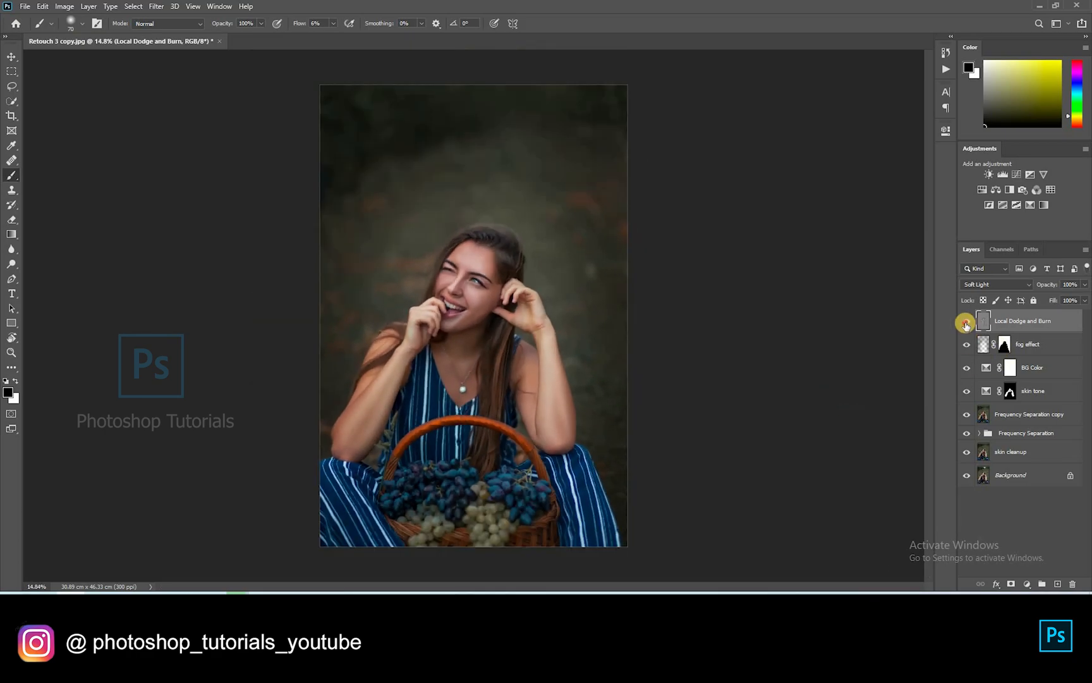
{"action": "left_click", "coordinate": [980, 529]}
{"action": "scroll", "coordinate": [693, 522], "scroll_direction": "up", "scroll_amount": 1}
{"action": "scroll", "coordinate": [693, 522], "scroll_direction": "down", "scroll_amount": 1}
With the Move tool active, toggle the dodge and burn again for a before/after view
{"action": "key", "text": "v"}
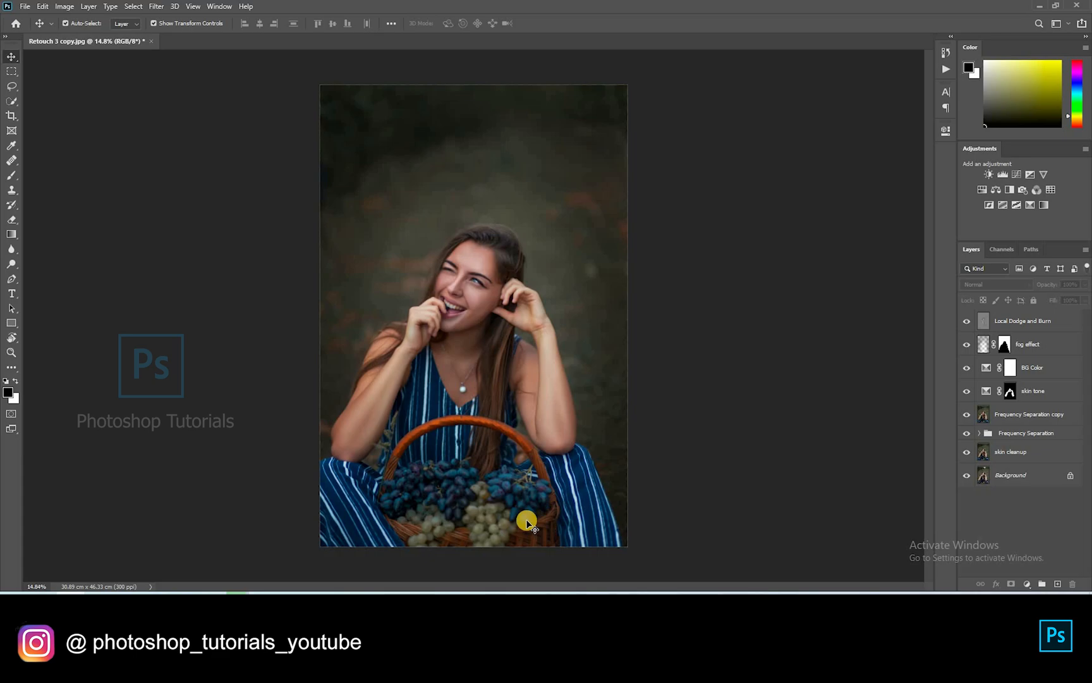
{"action": "scroll", "coordinate": [562, 514], "scroll_direction": "up", "scroll_amount": 1}
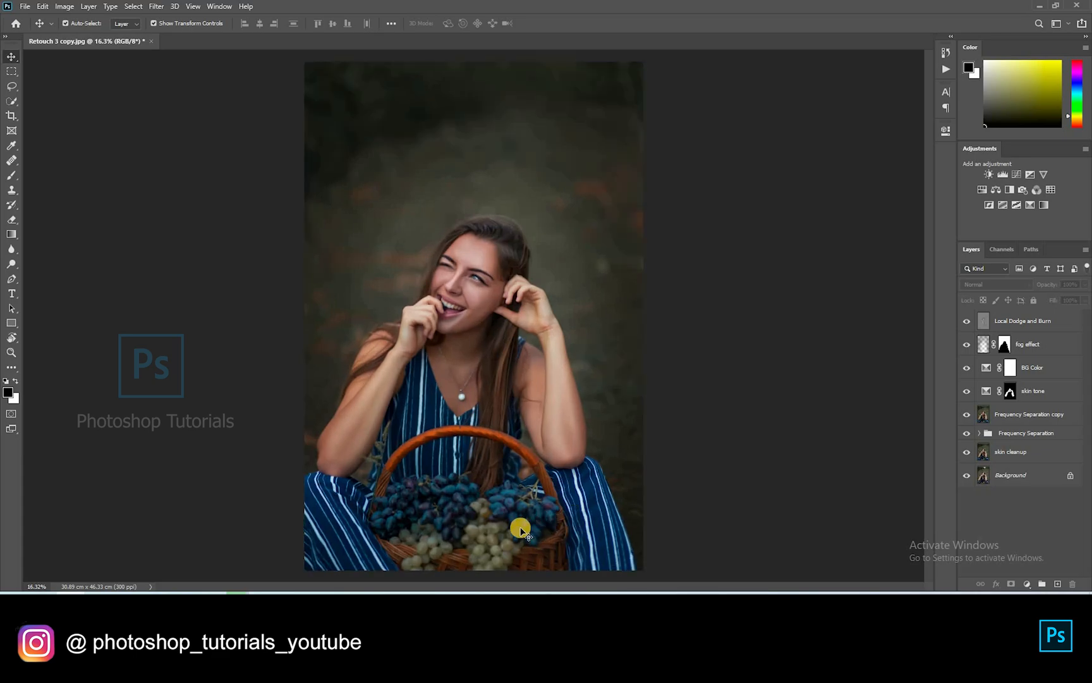
{"action": "scroll", "coordinate": [604, 489], "scroll_direction": "down", "scroll_amount": 1}
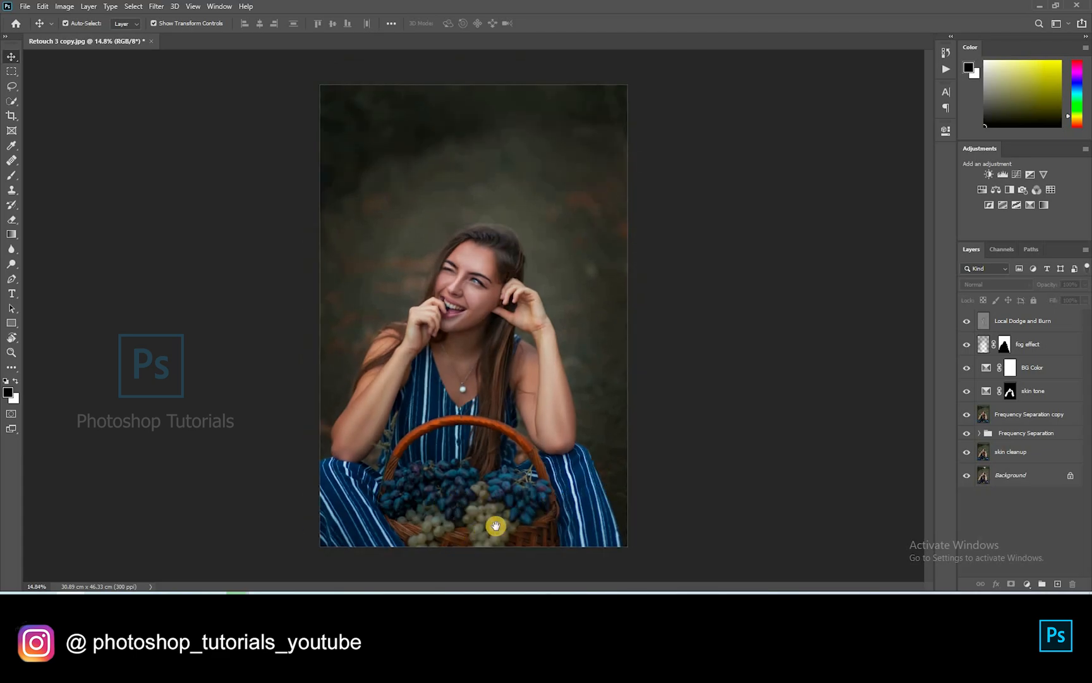
{"action": "scroll", "coordinate": [496, 525], "scroll_direction": "up", "scroll_amount": 8}
{"action": "scroll", "coordinate": [520, 325], "scroll_direction": "down", "scroll_amount": 7}
{"action": "left_click", "coordinate": [966, 321]}
{"action": "left_click", "coordinate": [966, 322]}
{"action": "left_click", "coordinate": [966, 322]}
{"action": "left_click", "coordinate": [966, 323]}
{"action": "scroll", "coordinate": [888, 342], "scroll_direction": "down", "scroll_amount": 1}
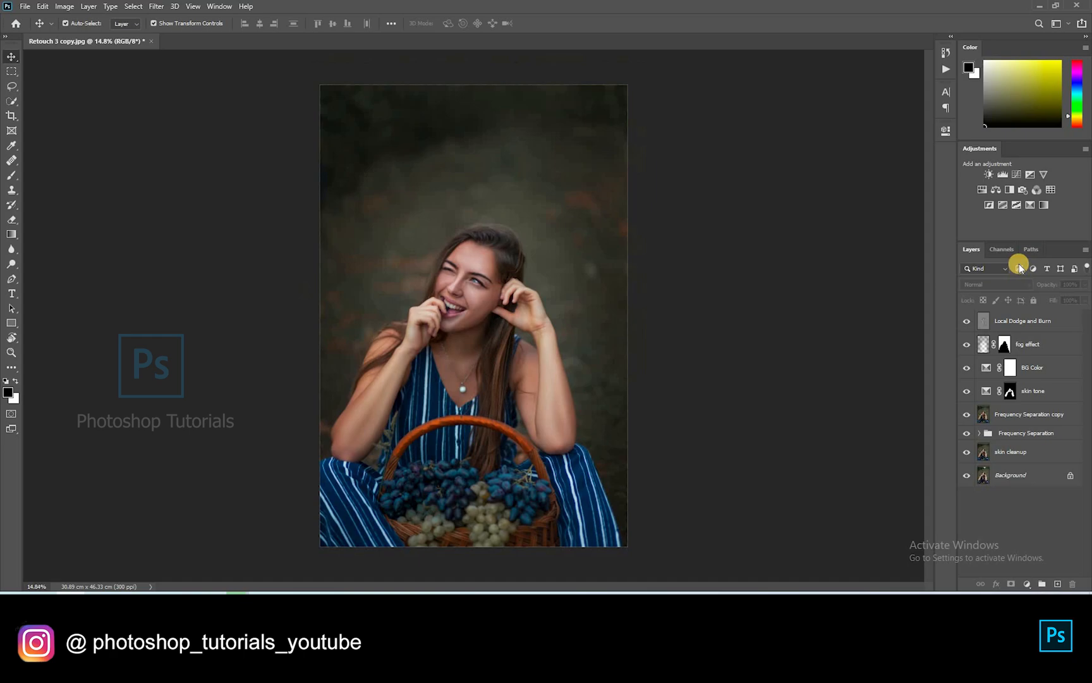
Add a Selective Color layer shifting Greens toward magenta and Neutrals toward yellow-green with less black
{"action": "left_click", "coordinate": [1028, 209]}
{"action": "left_click", "coordinate": [835, 175]}
{"action": "left_click", "coordinate": [850, 203]}
{"action": "left_click_drag", "start_coordinate": [808, 223], "coordinate": [835, 209]}
{"action": "left_click", "coordinate": [843, 176]}
{"action": "left_click", "coordinate": [833, 248]}
{"action": "left_click_drag", "start_coordinate": [849, 223], "coordinate": [826, 225]}
{"action": "mouse_move", "coordinate": [849, 246]}
{"action": "left_mouse_down"}
{"action": "mouse_move", "coordinate": [875, 244]}
{"action": "mouse_move", "coordinate": [844, 223]}
{"action": "left_mouse_up"}
{"action": "left_click_drag", "start_coordinate": [835, 201], "coordinate": [855, 200]}
{"action": "left_click_drag", "start_coordinate": [850, 271], "coordinate": [840, 222]}
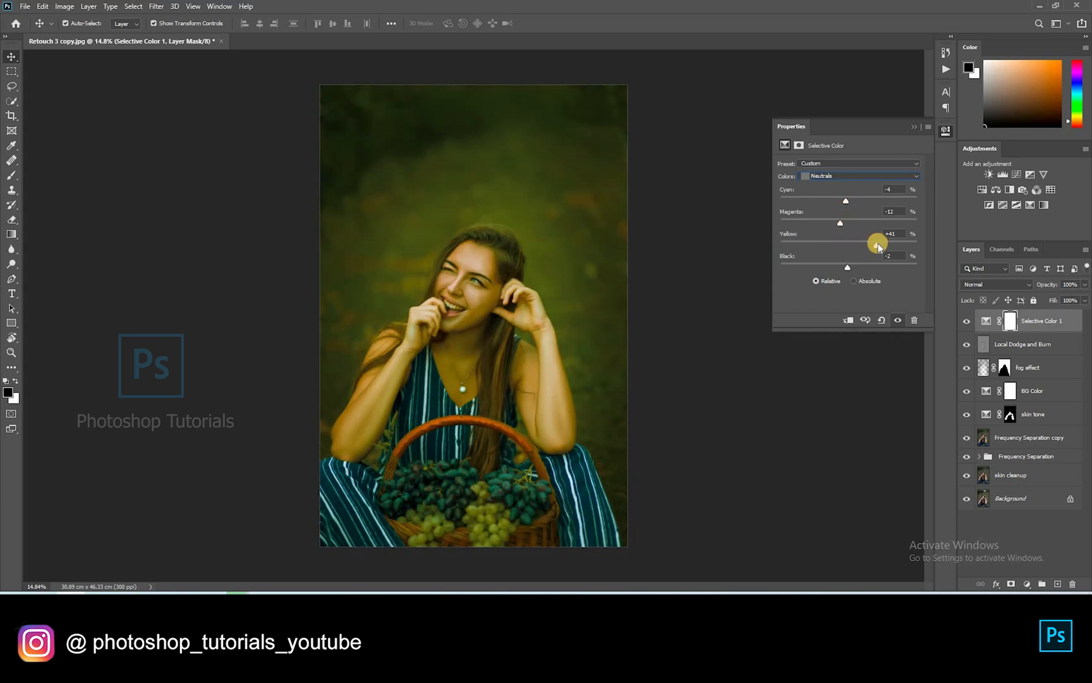
{"action": "left_click", "coordinate": [915, 127]}
Invert the mask and paint white over the pale grapes, then fit the photo in view
{"action": "key", "text": "ctrl+i"}
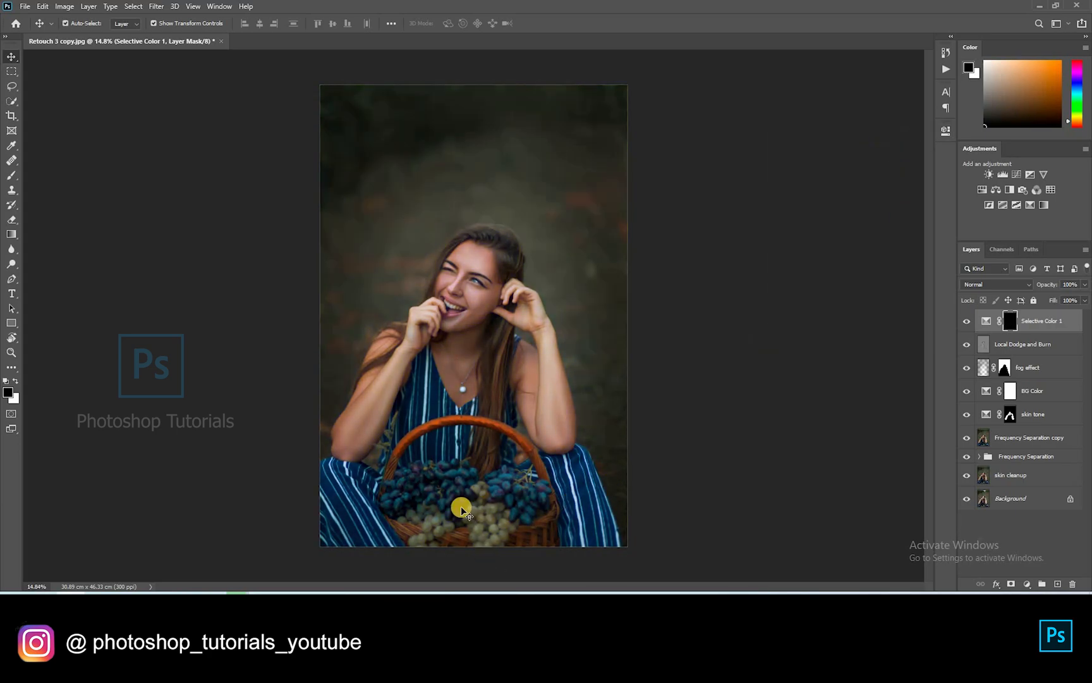
{"action": "scroll", "coordinate": [505, 356], "scroll_direction": "up", "scroll_amount": 5}
{"action": "key", "text": "b"}
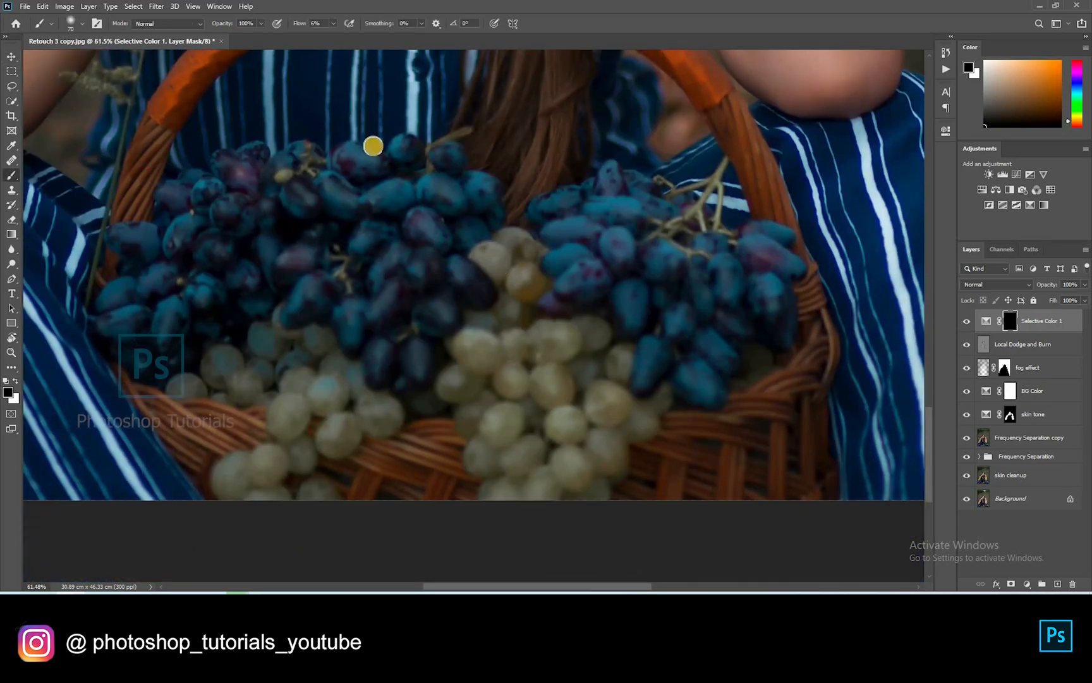
{"action": "key", "text": "x"}
{"action": "mouse_move", "coordinate": [497, 248]}
{"action": "left_mouse_down"}
{"action": "mouse_move", "coordinate": [525, 253]}
{"action": "mouse_move", "coordinate": [521, 296]}
{"action": "mouse_move", "coordinate": [476, 322]}
{"action": "mouse_move", "coordinate": [503, 320]}
{"action": "mouse_move", "coordinate": [529, 391]}
{"action": "mouse_move", "coordinate": [603, 352]}
{"action": "mouse_move", "coordinate": [615, 408]}
{"action": "mouse_move", "coordinate": [662, 391]}
{"action": "mouse_move", "coordinate": [616, 453]}
{"action": "mouse_move", "coordinate": [620, 442]}
{"action": "mouse_move", "coordinate": [613, 478]}
{"action": "mouse_move", "coordinate": [576, 482]}
{"action": "mouse_move", "coordinate": [572, 402]}
{"action": "mouse_move", "coordinate": [517, 521]}
{"action": "mouse_move", "coordinate": [472, 454]}
{"action": "mouse_move", "coordinate": [465, 409]}
{"action": "mouse_move", "coordinate": [501, 312]}
{"action": "left_mouse_up"}
{"action": "mouse_move", "coordinate": [203, 383]}
{"action": "left_mouse_down"}
{"action": "mouse_move", "coordinate": [263, 389]}
{"action": "mouse_move", "coordinate": [281, 313]}
{"action": "mouse_move", "coordinate": [310, 358]}
{"action": "mouse_move", "coordinate": [391, 417]}
{"action": "mouse_move", "coordinate": [441, 410]}
{"action": "mouse_move", "coordinate": [352, 430]}
{"action": "mouse_move", "coordinate": [332, 394]}
{"action": "mouse_move", "coordinate": [287, 425]}
{"action": "mouse_move", "coordinate": [313, 460]}
{"action": "mouse_move", "coordinate": [248, 493]}
{"action": "mouse_move", "coordinate": [220, 492]}
{"action": "mouse_move", "coordinate": [271, 422]}
{"action": "left_mouse_up"}
{"action": "key", "text": "x"}
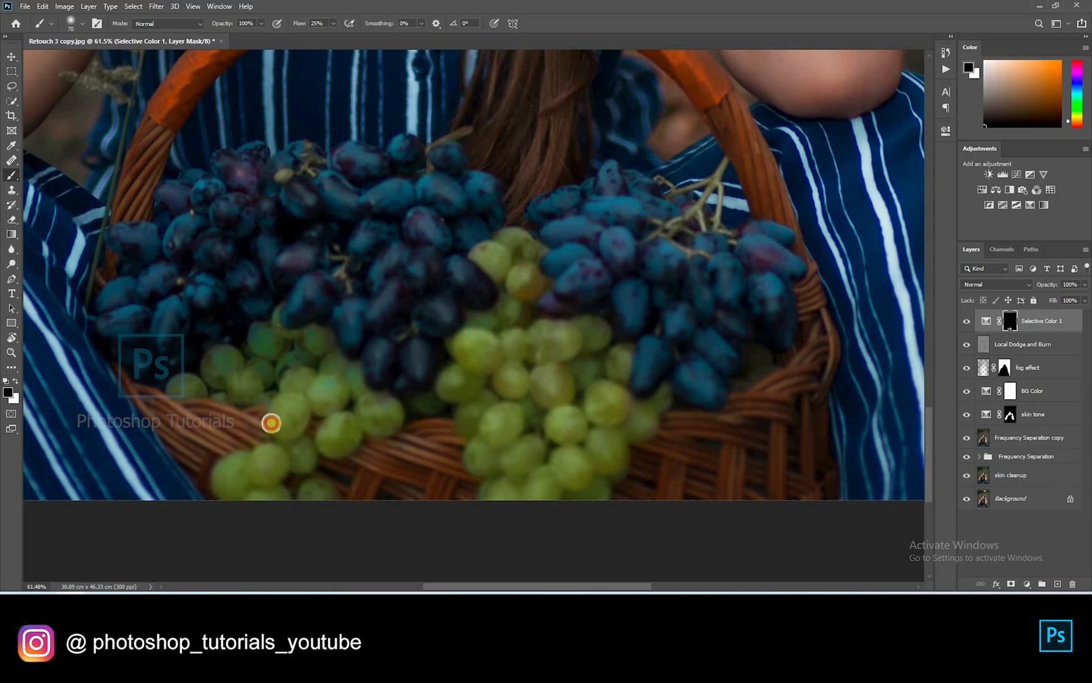
{"action": "key", "text": "ctrl+0"}
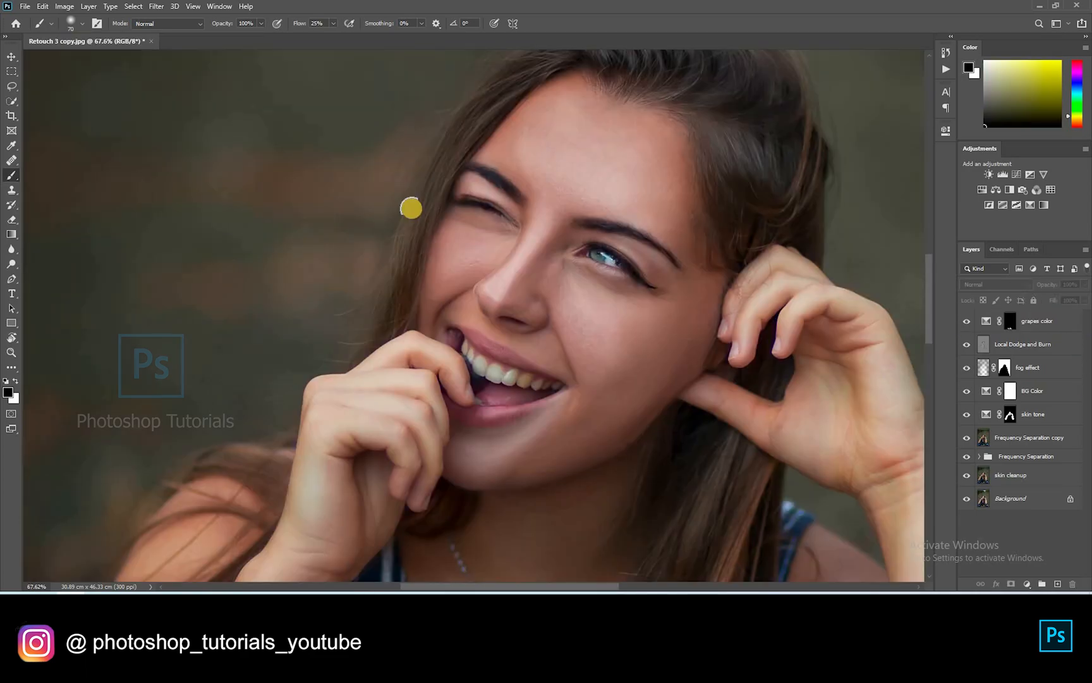
{"action": "scroll", "coordinate": [411, 208], "scroll_direction": "up", "scroll_amount": 1}
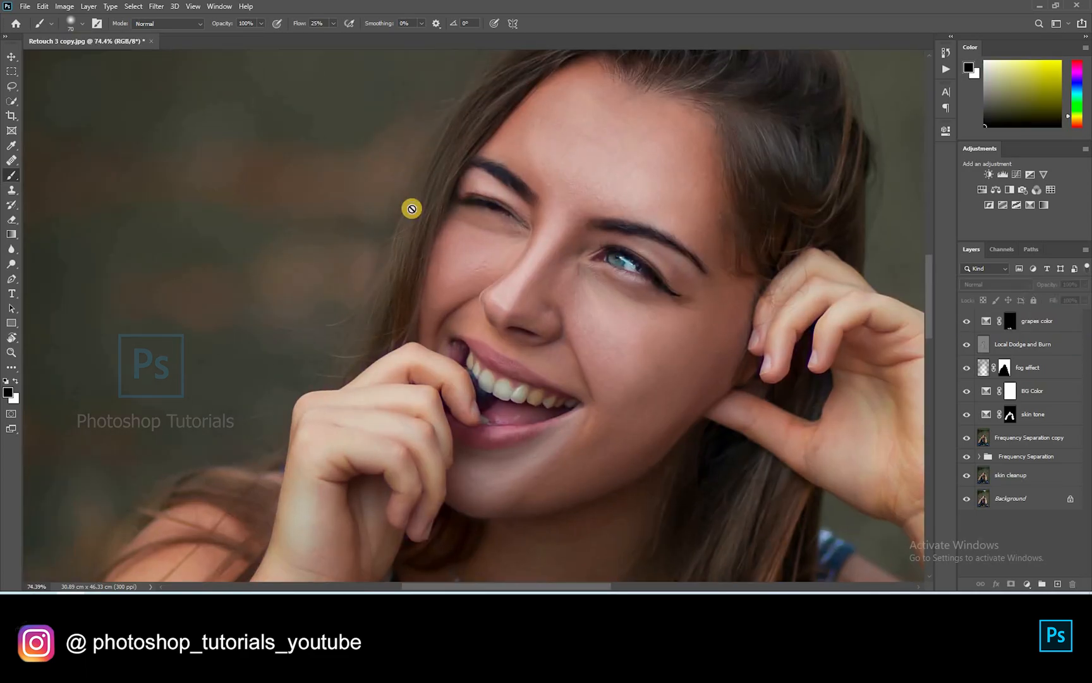
Create a new layer named 'blush' and pick bright red as the paint colour
{"action": "scroll", "coordinate": [412, 208], "scroll_direction": "down", "scroll_amount": 15}
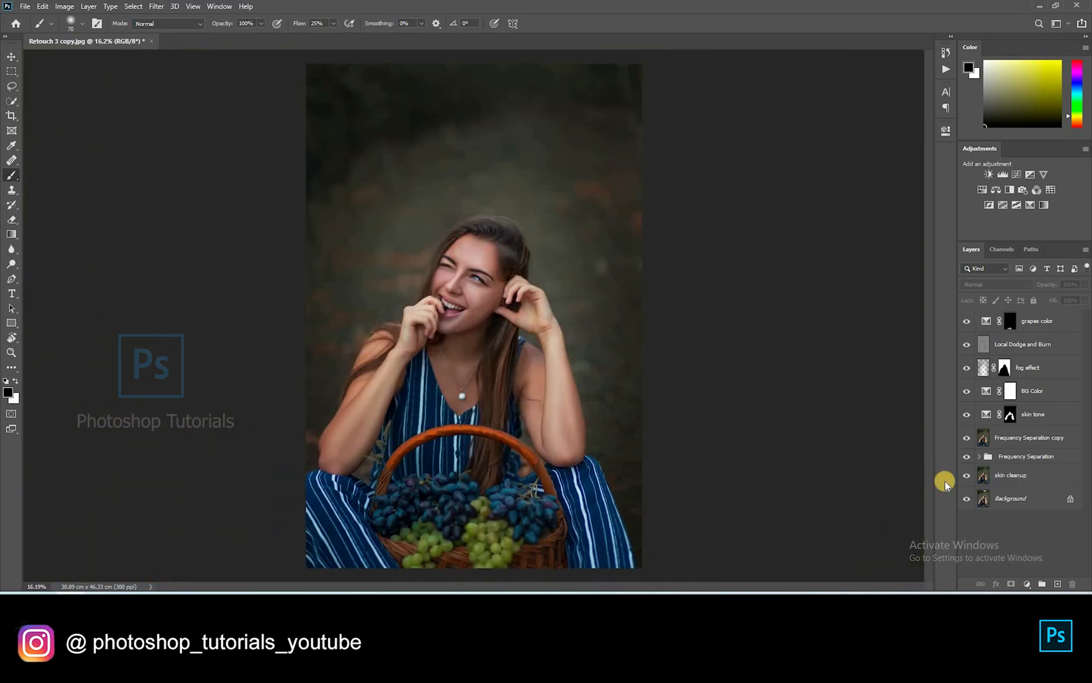
{"action": "left_click", "coordinate": [1058, 584]}
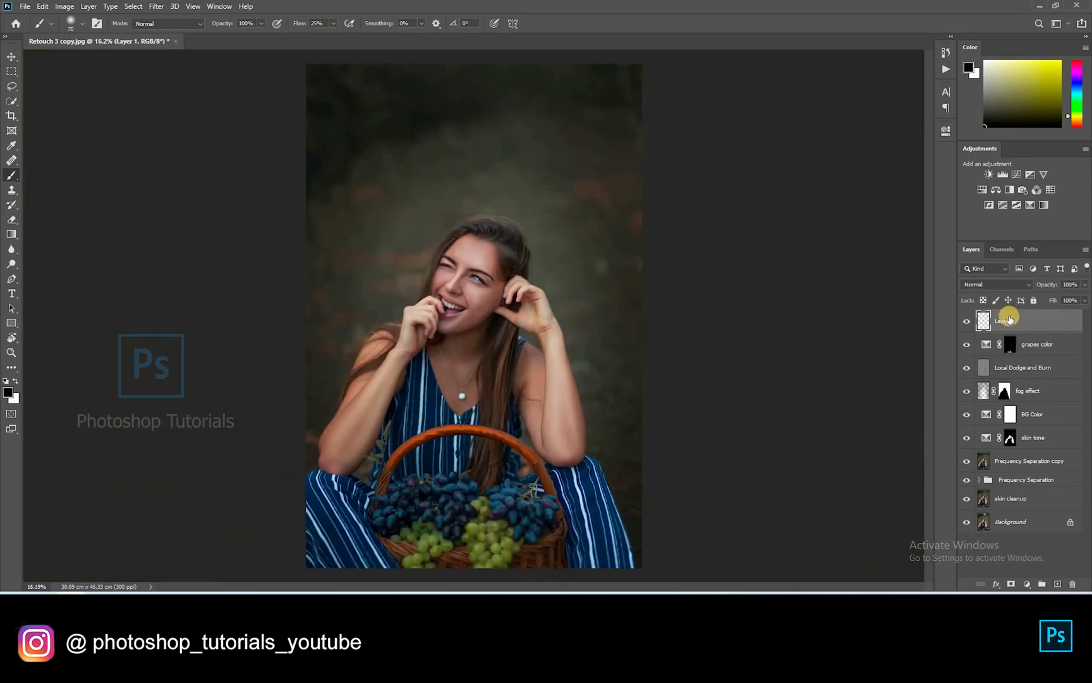
{"action": "left_click", "coordinate": [1005, 323]}
{"action": "type", "text": "blush"}
{"action": "left_click_drag", "start_coordinate": [1086, 37], "coordinate": [1091, 42]}
{"action": "left_click", "coordinate": [1060, 62]}
Zoom in on the face, set a very low brush flow, and set the blush layer to Soft Light
{"action": "key", "text": "ctrl+plus"}
{"action": "key", "text": "ctrl+plus"}
{"action": "key", "text": "ctrl+plus"}
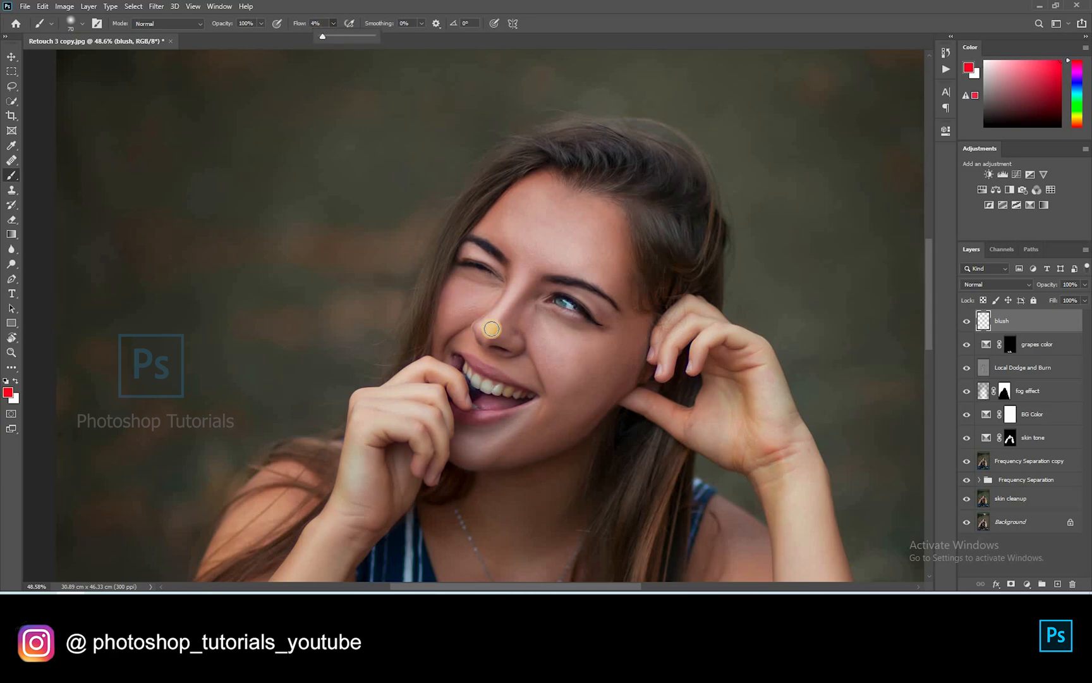
{"action": "scroll", "coordinate": [526, 340], "scroll_direction": "up", "scroll_amount": 5}
{"action": "key", "text": "bracketright"}
{"action": "left_click", "coordinate": [457, 323]}
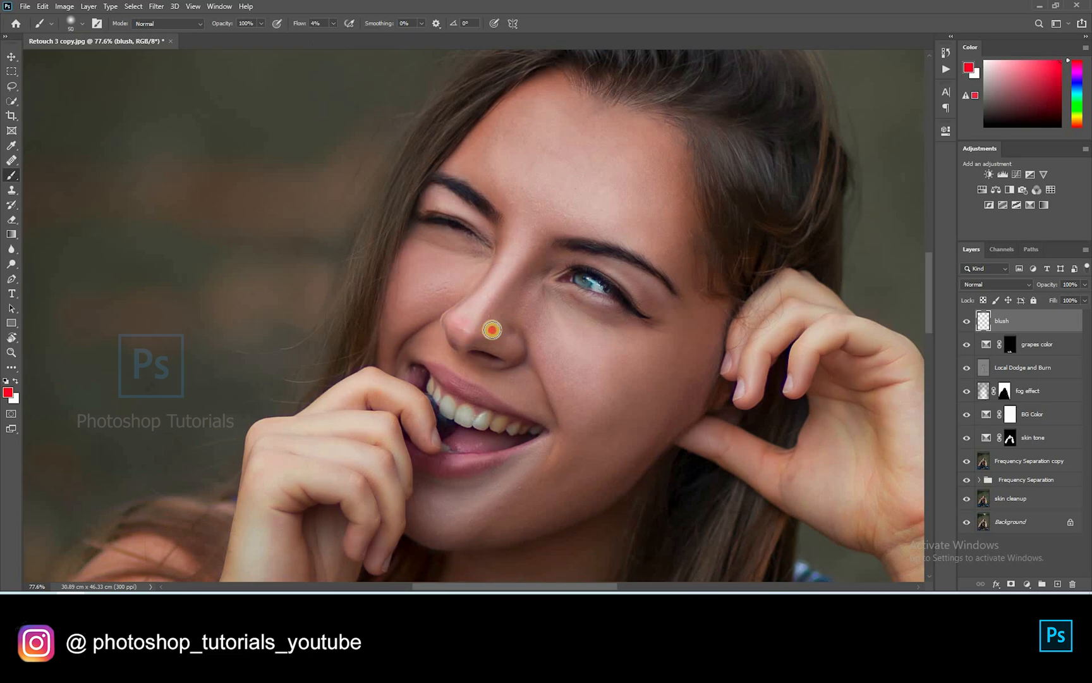
{"action": "left_click", "coordinate": [996, 285]}
{"action": "left_click", "coordinate": [980, 430]}
Paint pink blush along the nose and across both cheeks
{"action": "mouse_move", "coordinate": [513, 353]}
{"action": "left_mouse_down"}
{"action": "mouse_move", "coordinate": [512, 287]}
{"action": "mouse_move", "coordinate": [463, 315]}
{"action": "mouse_move", "coordinate": [472, 343]}
{"action": "mouse_move", "coordinate": [531, 180]}
{"action": "mouse_move", "coordinate": [546, 217]}
{"action": "mouse_move", "coordinate": [421, 300]}
{"action": "mouse_move", "coordinate": [410, 270]}
{"action": "mouse_move", "coordinate": [384, 345]}
{"action": "mouse_move", "coordinate": [402, 252]}
{"action": "mouse_move", "coordinate": [386, 335]}
{"action": "mouse_move", "coordinate": [417, 364]}
{"action": "mouse_move", "coordinate": [581, 400]}
{"action": "mouse_move", "coordinate": [634, 388]}
{"action": "mouse_move", "coordinate": [670, 363]}
{"action": "mouse_move", "coordinate": [579, 432]}
{"action": "mouse_move", "coordinate": [729, 322]}
{"action": "mouse_move", "coordinate": [805, 309]}
{"action": "mouse_move", "coordinate": [715, 386]}
{"action": "left_mouse_up"}
{"action": "key", "text": "bracketleft"}
{"action": "key", "text": "bracketleft"}
{"action": "key", "text": "bracketright"}
{"action": "key", "text": "bracketright"}
{"action": "key", "text": "bracketright"}
{"action": "key", "text": "bracketright"}
{"action": "key", "text": "bracketright"}
{"action": "key", "text": "x"}
{"action": "key", "text": "x"}
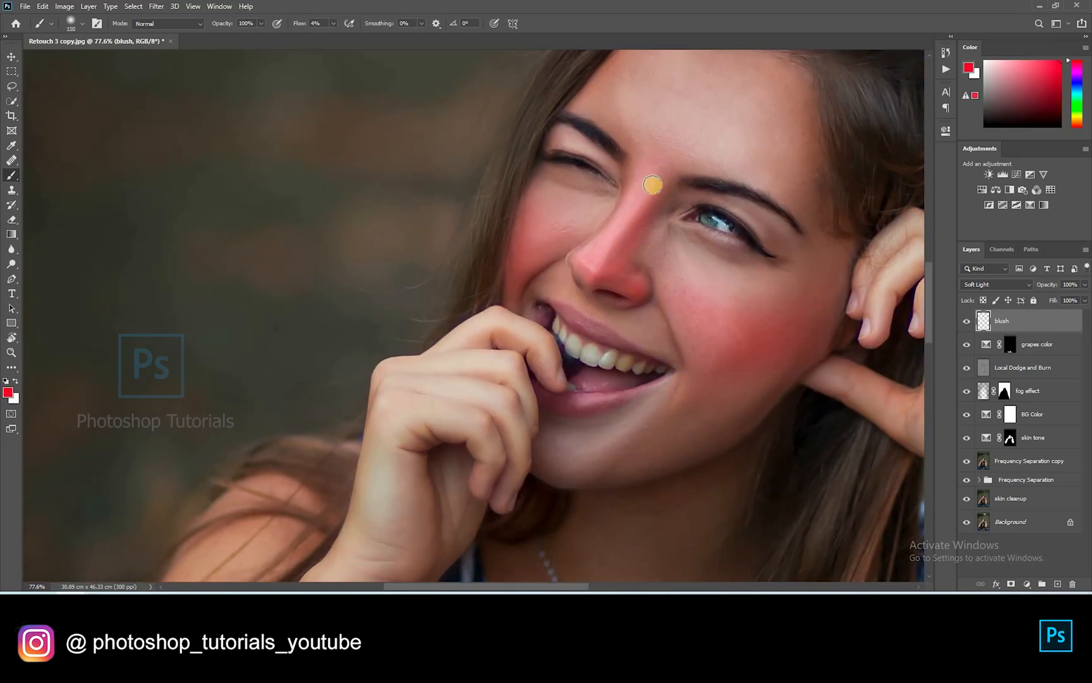
Set the blush layer opacity to 57% and hide it briefly to compare
{"action": "scroll", "coordinate": [653, 185], "scroll_direction": "down", "scroll_amount": 6}
{"action": "left_click", "coordinate": [1014, 288]}
{"action": "left_click_drag", "start_coordinate": [1024, 288], "coordinate": [1028, 287]}
{"action": "left_click", "coordinate": [1008, 315]}
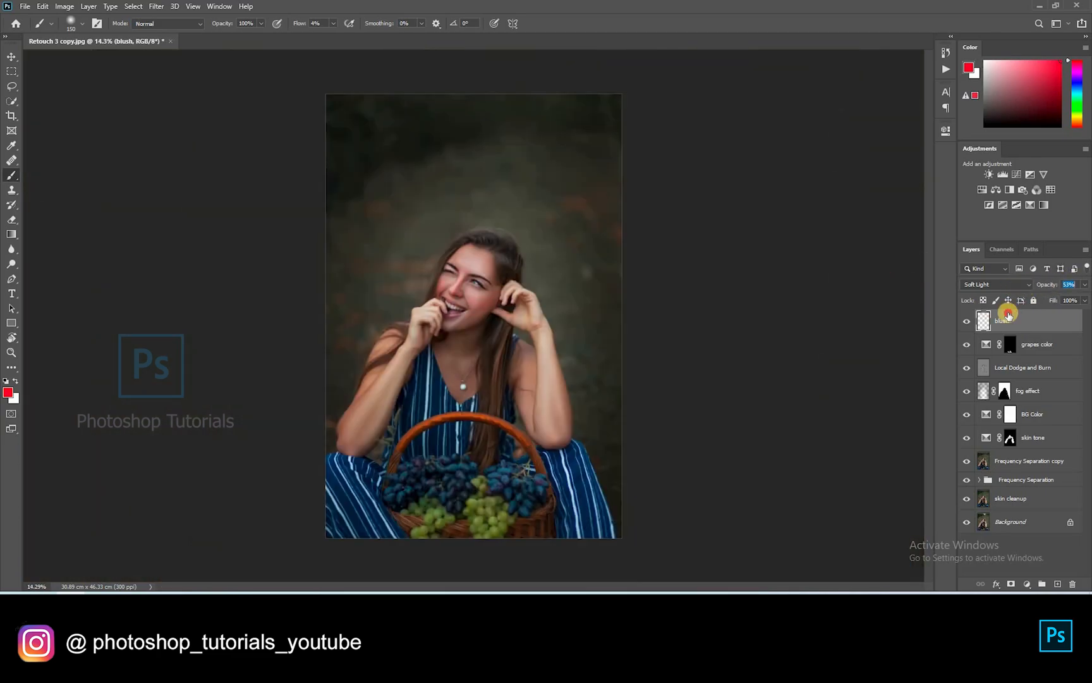
{"action": "left_click", "coordinate": [967, 321]}
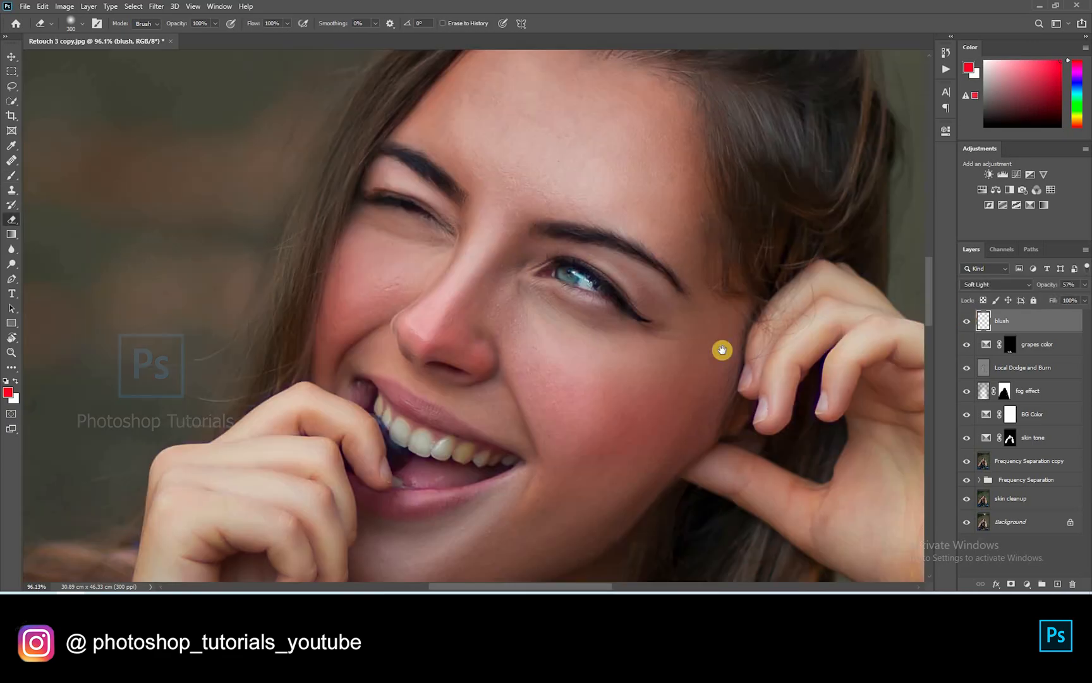
{"action": "left_click_drag", "start_coordinate": [806, 256], "coordinate": [897, 165]}
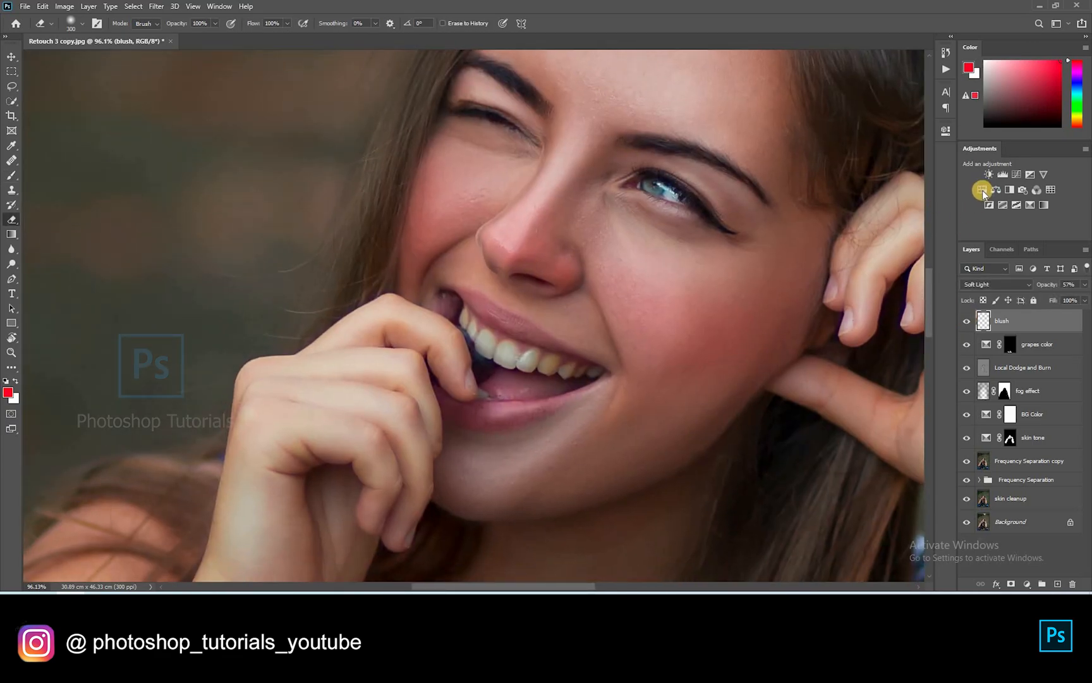
Add a Hue/Saturation layer named 'teeth whiten' with Saturation at -37
{"action": "left_click", "coordinate": [982, 190]}
{"action": "double_click", "coordinate": [1010, 321]}
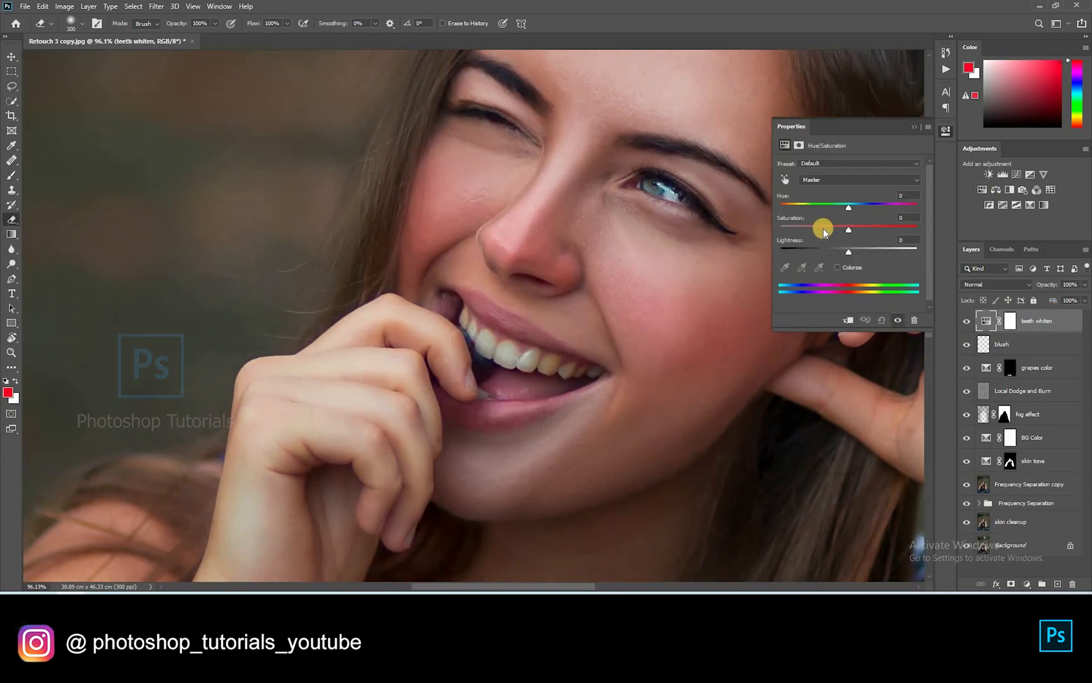
{"action": "left_click_drag", "start_coordinate": [825, 231], "coordinate": [811, 217]}
{"action": "left_click", "coordinate": [904, 134]}
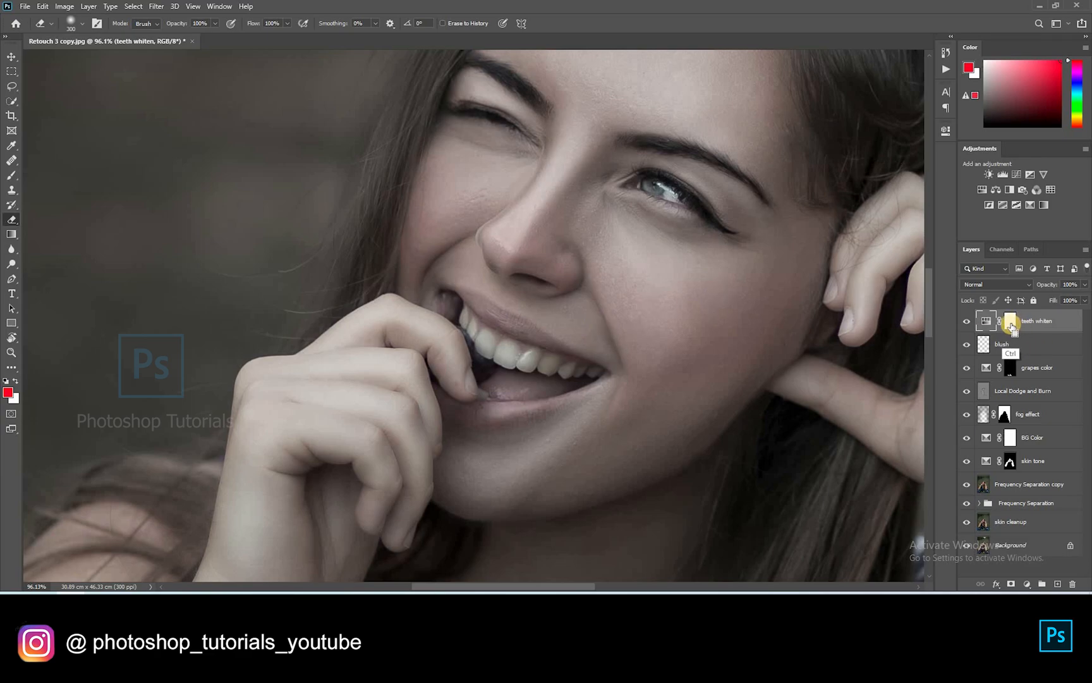
Invert the teeth whiten mask and paint white over the yellow teeth with a smaller brush
{"action": "left_click", "coordinate": [1011, 327], "text": "ctrl"}
{"action": "key", "text": "ctrl+i"}
{"action": "scroll", "coordinate": [658, 335], "scroll_direction": "down", "scroll_amount": 3}
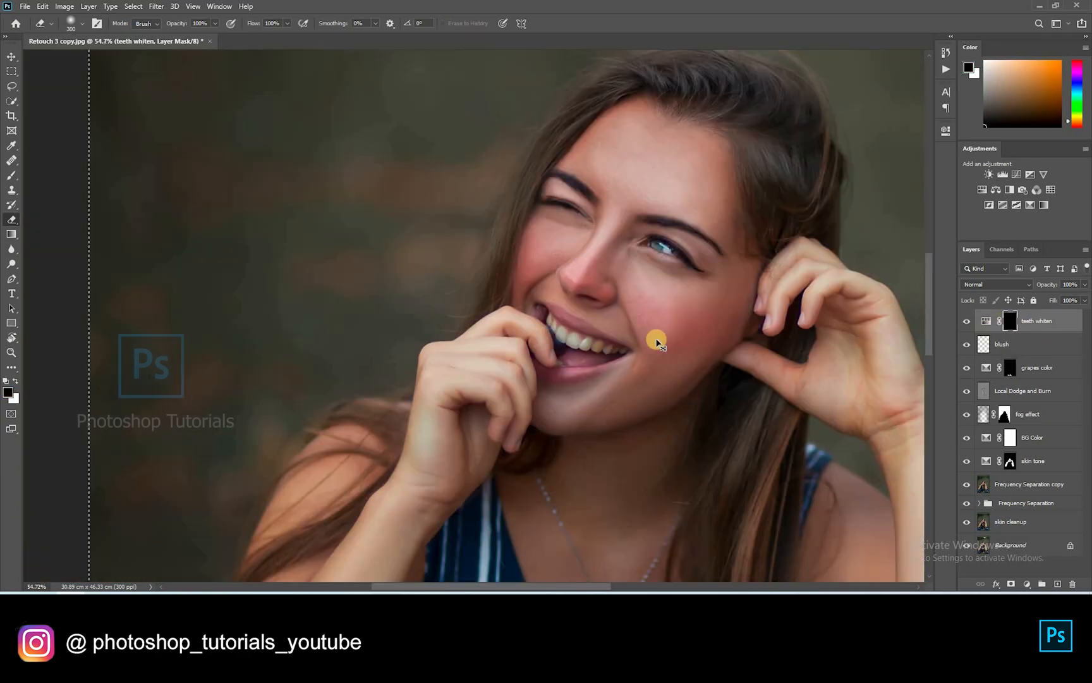
{"action": "scroll", "coordinate": [658, 324], "scroll_direction": "down", "scroll_amount": 2}
{"action": "scroll", "coordinate": [598, 381], "scroll_direction": "up", "scroll_amount": 5}
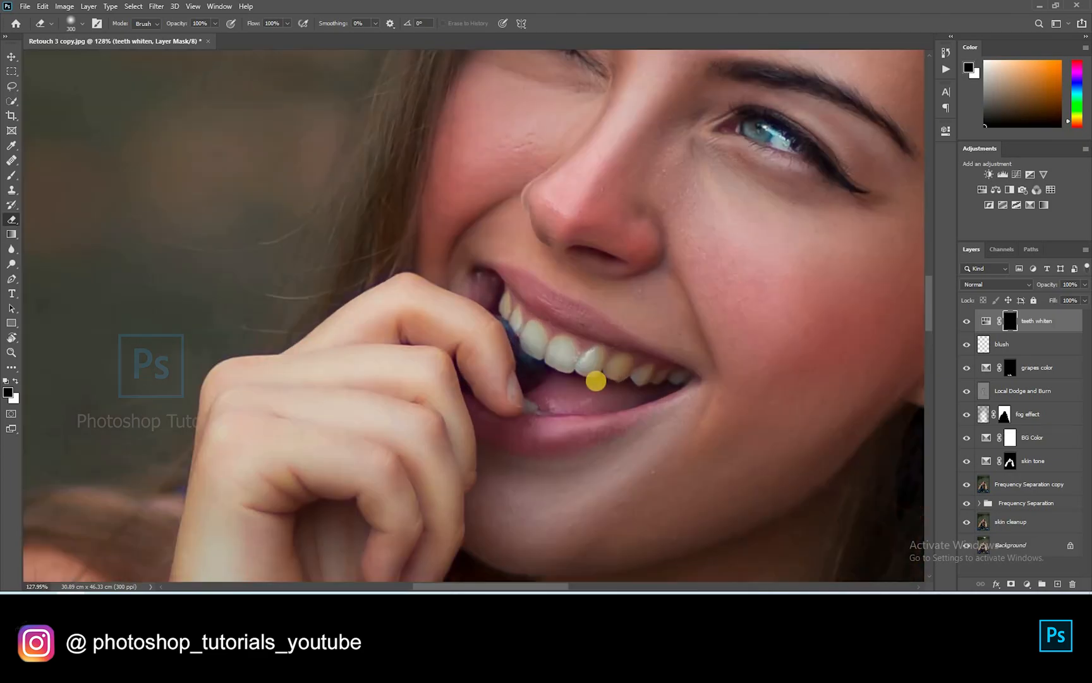
{"action": "scroll", "coordinate": [596, 380], "scroll_direction": "up", "scroll_amount": 3}
{"action": "key", "text": "bracketleft"}
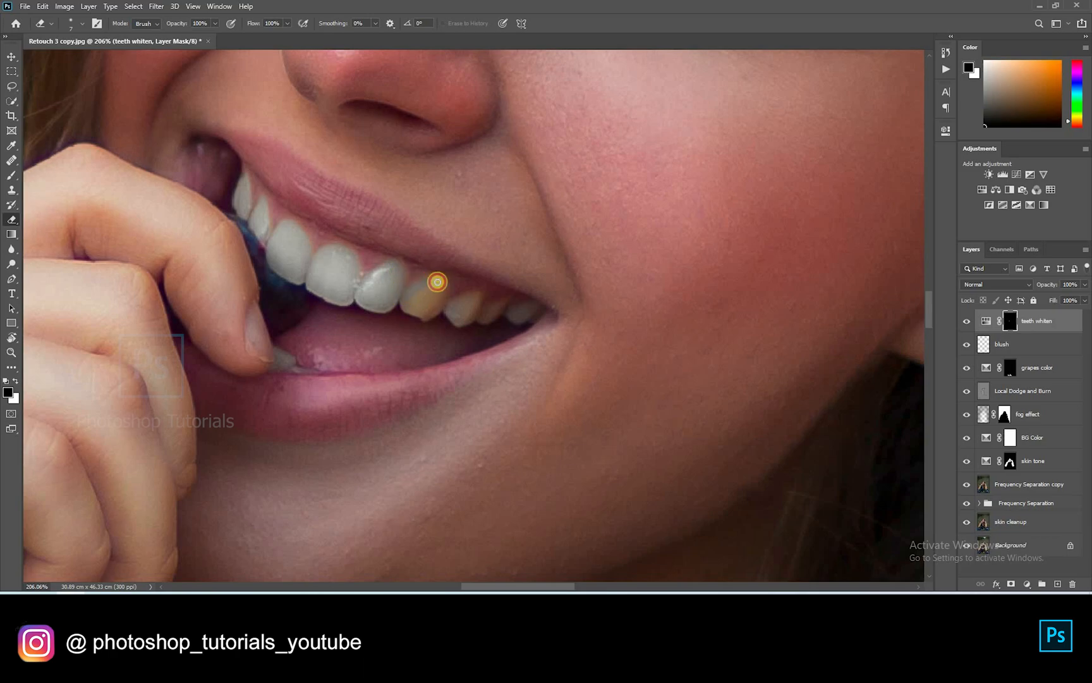
{"action": "mouse_move", "coordinate": [438, 282]}
{"action": "left_mouse_down"}
{"action": "mouse_move", "coordinate": [437, 309]}
{"action": "mouse_move", "coordinate": [405, 307]}
{"action": "mouse_move", "coordinate": [425, 315]}
{"action": "mouse_move", "coordinate": [440, 305]}
{"action": "mouse_move", "coordinate": [425, 310]}
{"action": "mouse_move", "coordinate": [426, 291]}
{"action": "mouse_move", "coordinate": [411, 295]}
{"action": "mouse_move", "coordinate": [565, 238]}
{"action": "mouse_move", "coordinate": [546, 238]}
{"action": "mouse_move", "coordinate": [570, 232]}
{"action": "mouse_move", "coordinate": [547, 244]}
{"action": "mouse_move", "coordinate": [600, 249]}
{"action": "left_mouse_up"}
Hide the teeth whiten layer to compare before and after
{"action": "scroll", "coordinate": [496, 208], "scroll_direction": "down", "scroll_amount": 3}
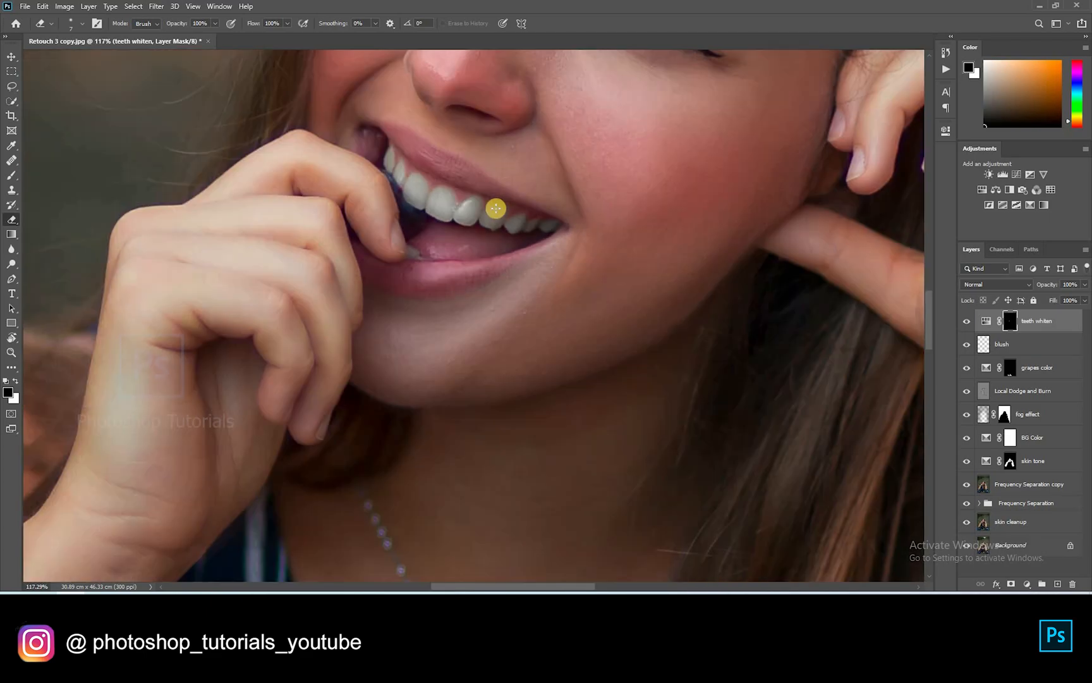
{"action": "scroll", "coordinate": [496, 208], "scroll_direction": "down", "scroll_amount": 10}
{"action": "scroll", "coordinate": [529, 292], "scroll_direction": "up", "scroll_amount": 4}
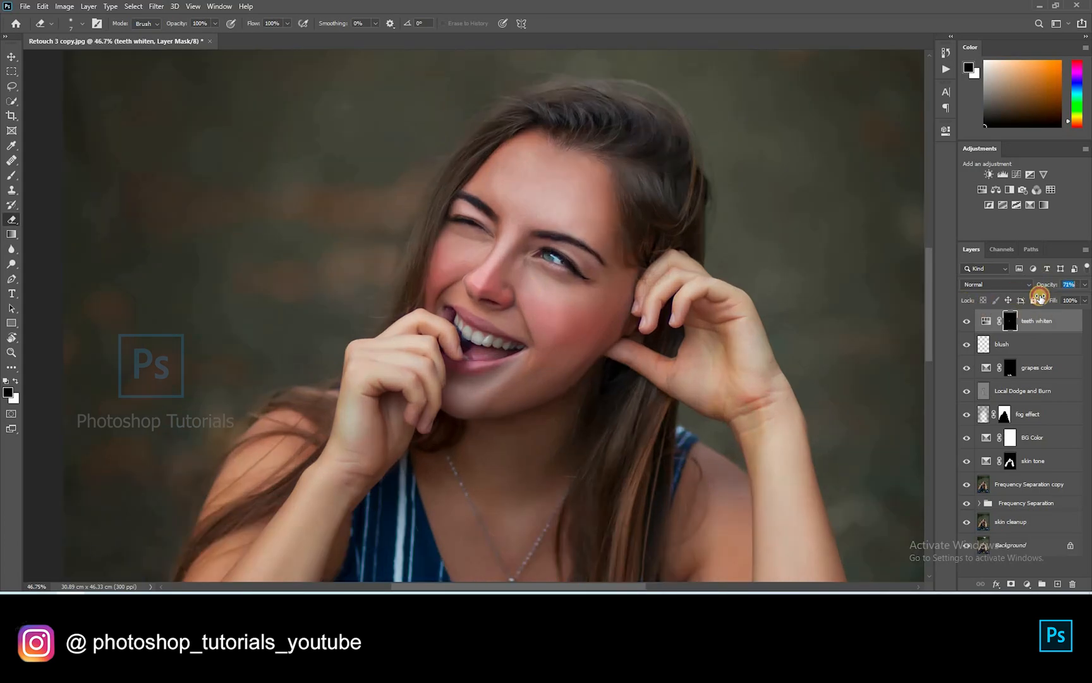
{"action": "left_click", "coordinate": [961, 323]}
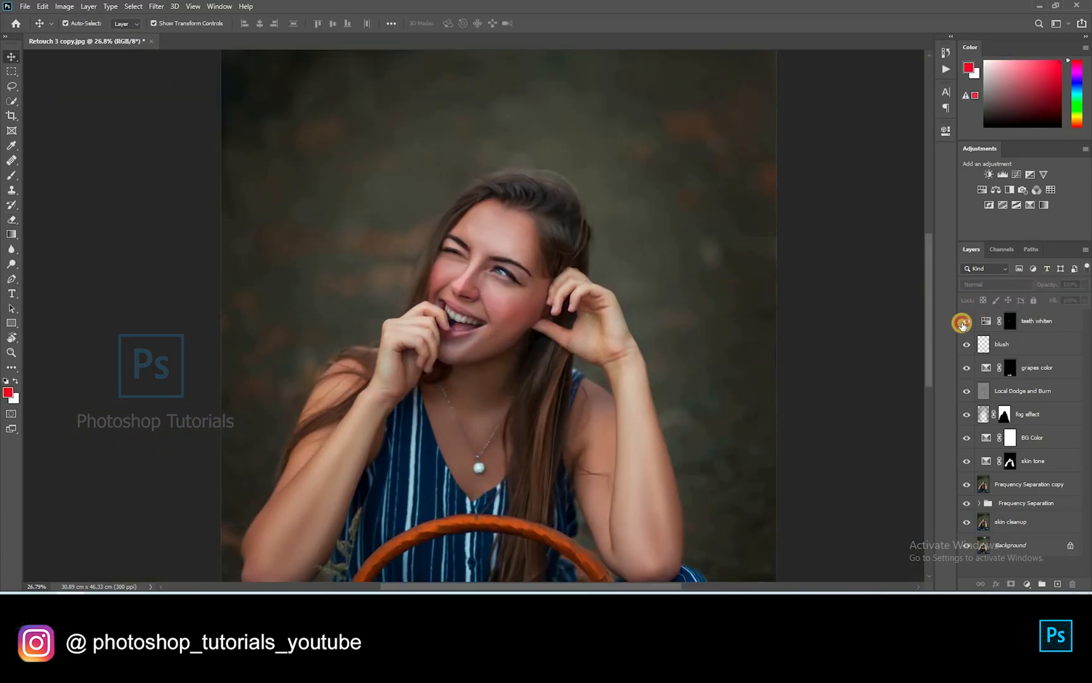
Add a Levels layer: raise Red, lower Green and cut Blue for a warm orange-yellow grade
{"action": "scroll", "coordinate": [443, 268], "scroll_direction": "up", "scroll_amount": 3}
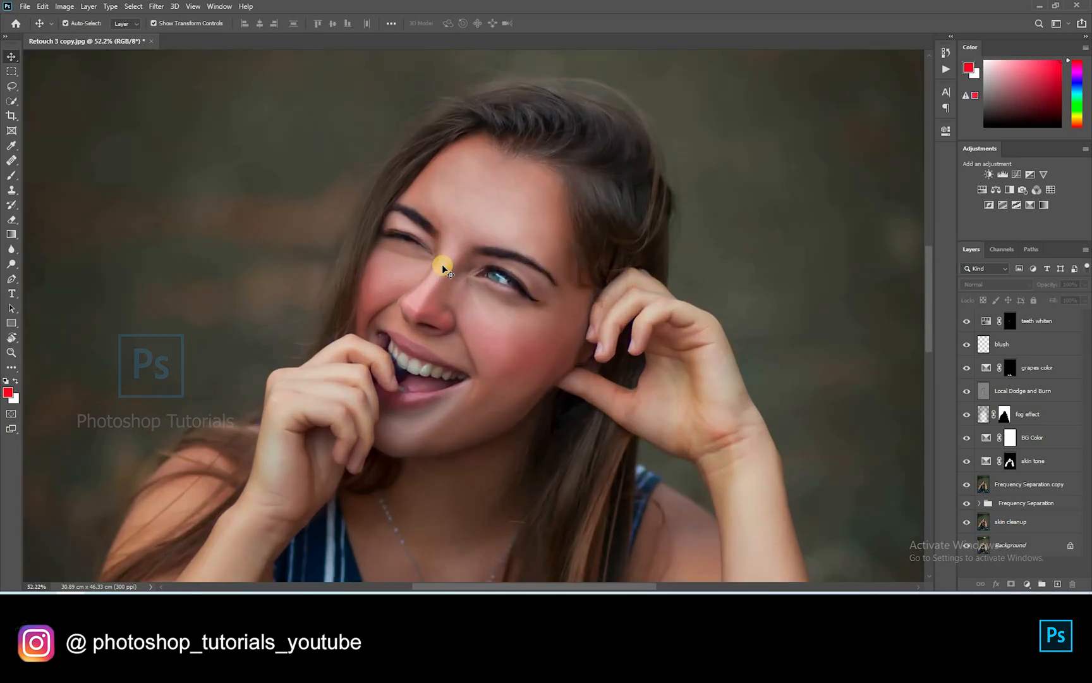
{"action": "left_click", "coordinate": [1006, 176]}
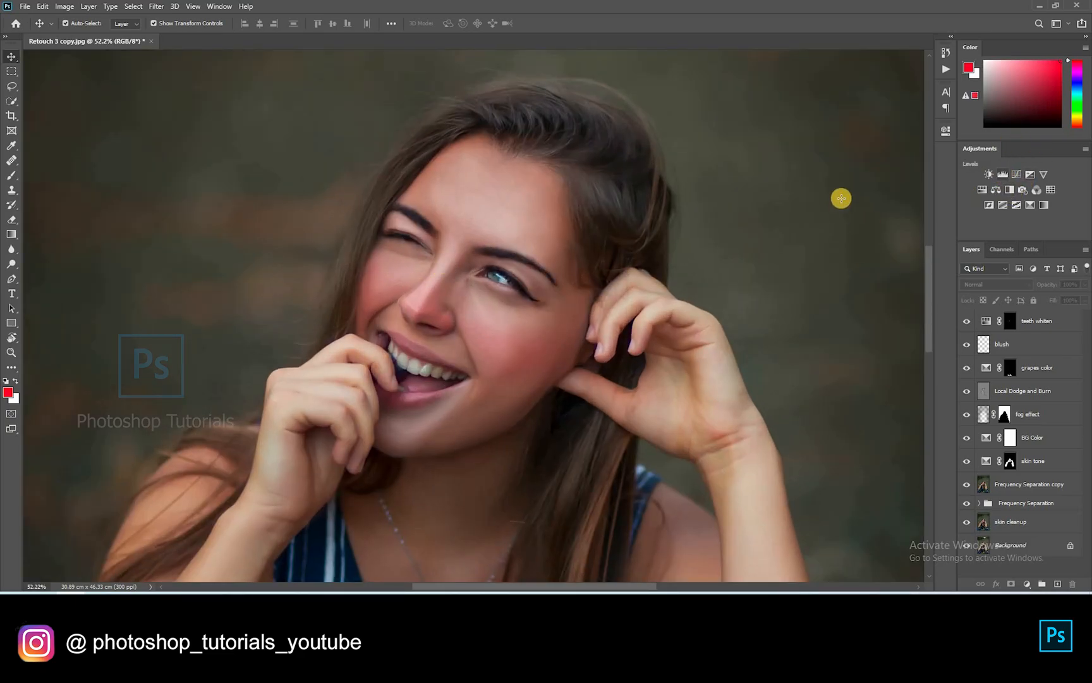
{"action": "left_click", "coordinate": [853, 229]}
{"action": "left_click_drag", "start_coordinate": [861, 248], "coordinate": [898, 247]}
{"action": "left_click", "coordinate": [830, 187]}
{"action": "left_click", "coordinate": [835, 218]}
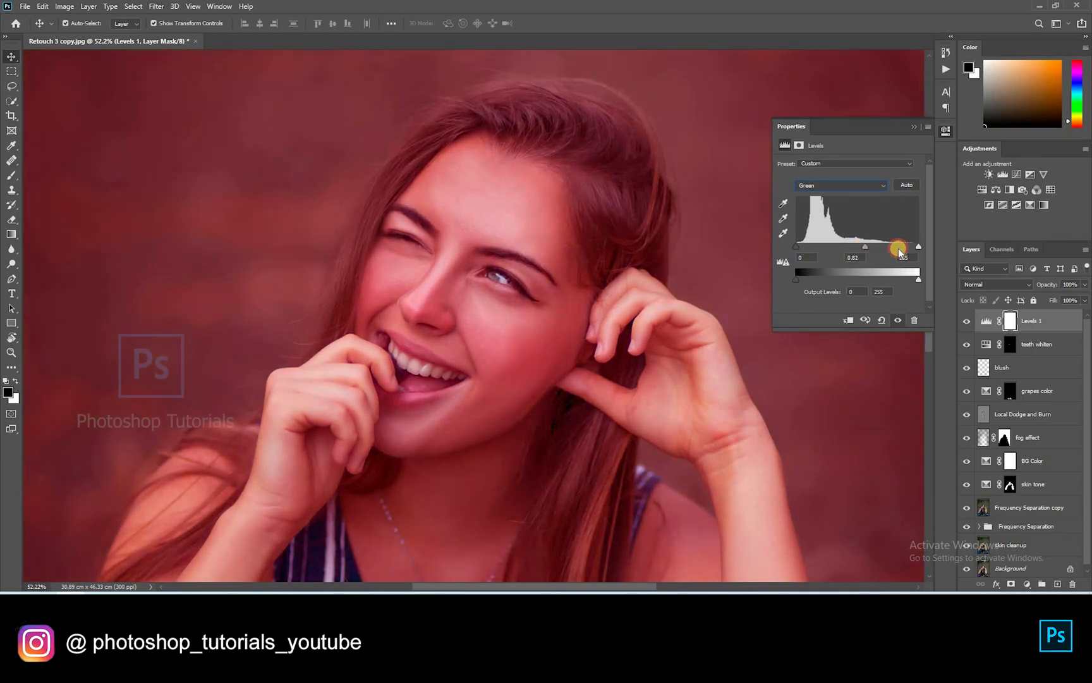
{"action": "left_click_drag", "start_coordinate": [796, 246], "coordinate": [811, 246]}
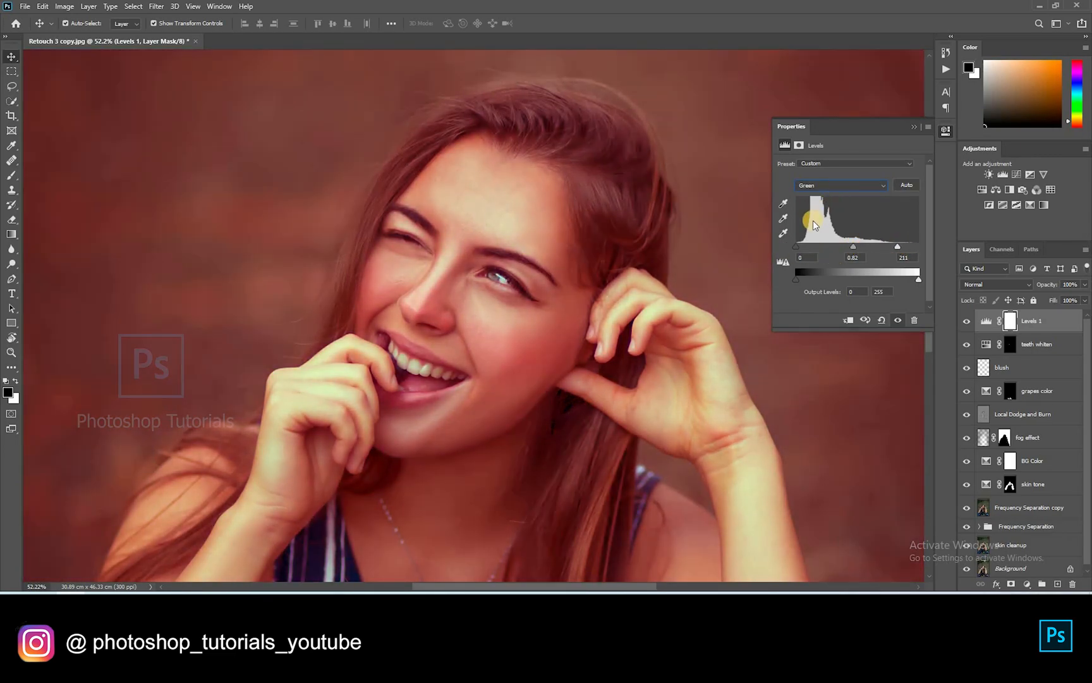
{"action": "left_click", "coordinate": [840, 185]}
{"action": "left_click", "coordinate": [835, 228]}
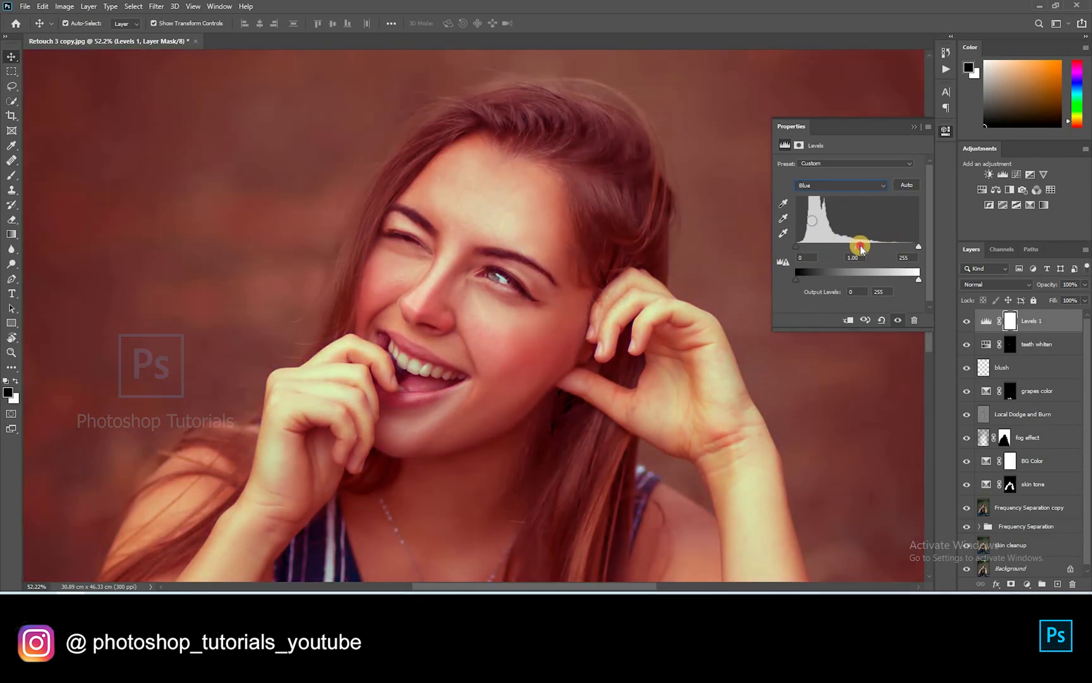
{"action": "left_click_drag", "start_coordinate": [823, 251], "coordinate": [889, 248]}
Invert the Levels mask to hide the grade and switch to the Brush tool
{"action": "left_click", "coordinate": [914, 128]}
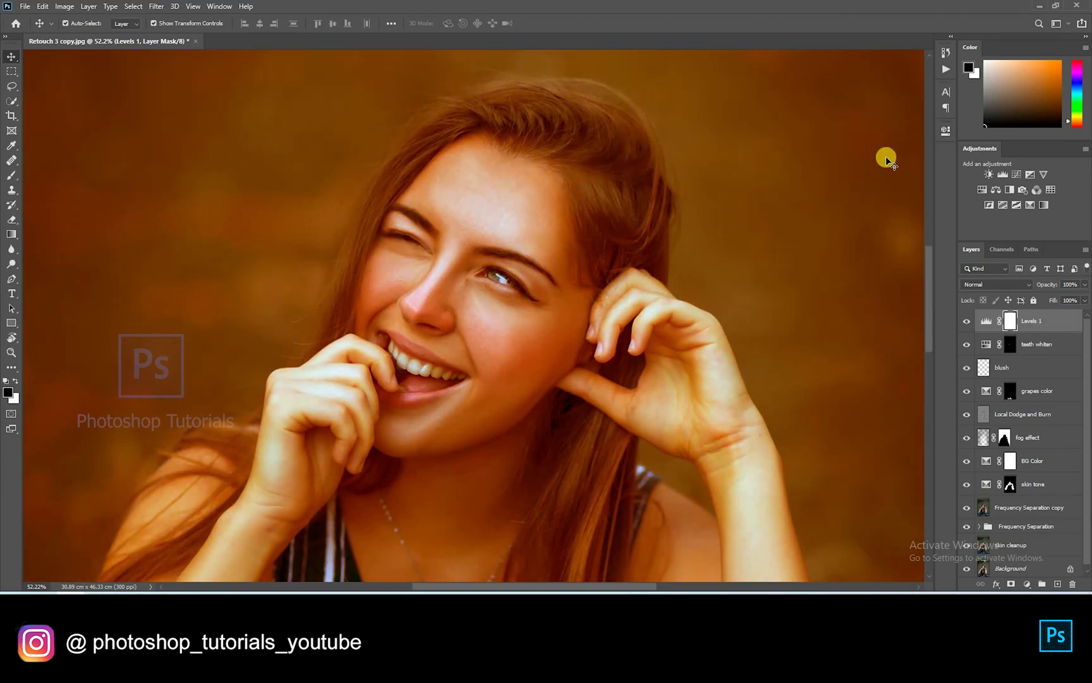
{"action": "key", "text": "ctrl+i"}
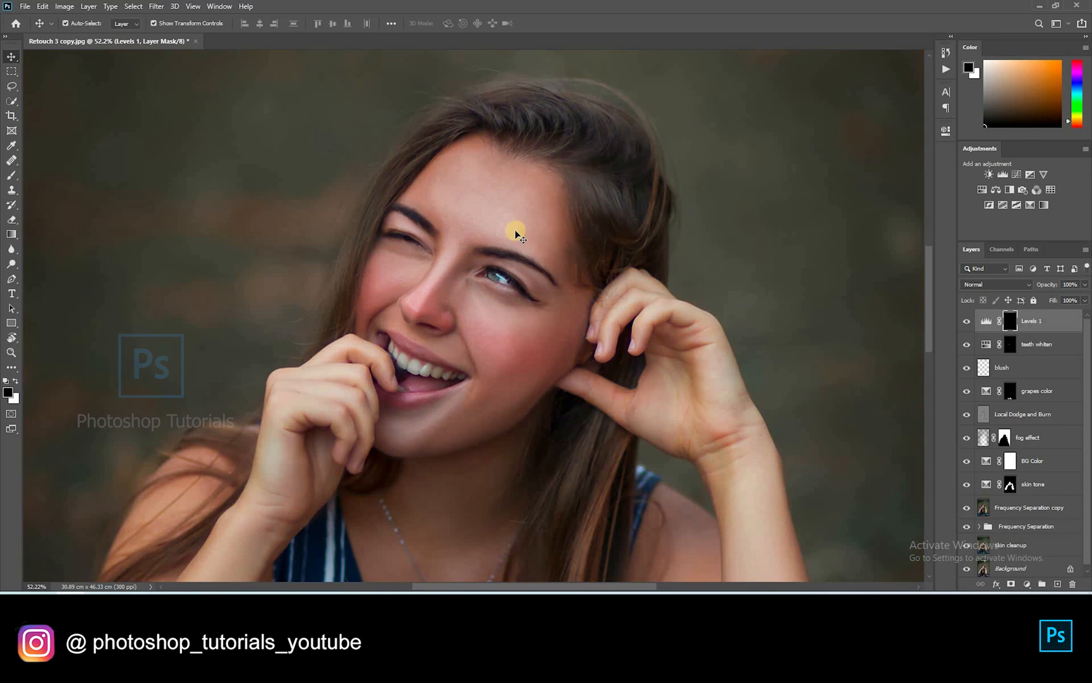
{"action": "scroll", "coordinate": [516, 235], "scroll_direction": "up", "scroll_amount": 4}
{"action": "key", "text": "b"}
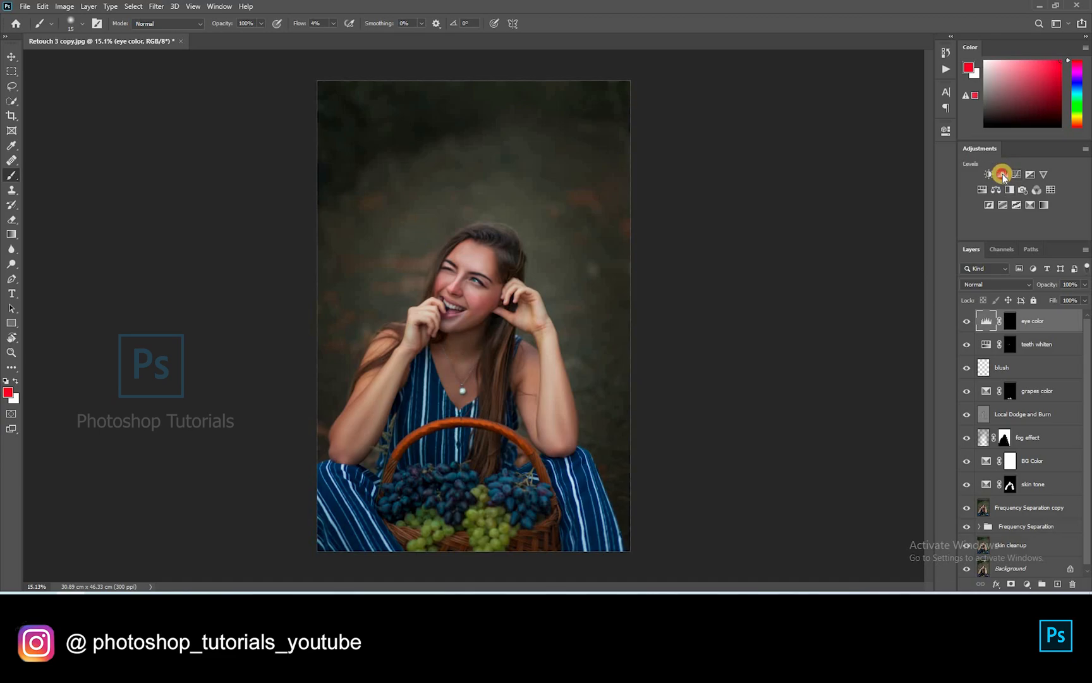
Add a Levels layer with slightly darker midtones, masked black off the subject and white around head and background
{"action": "left_click", "coordinate": [1003, 175]}
{"action": "left_click_drag", "start_coordinate": [863, 247], "coordinate": [865, 249]}
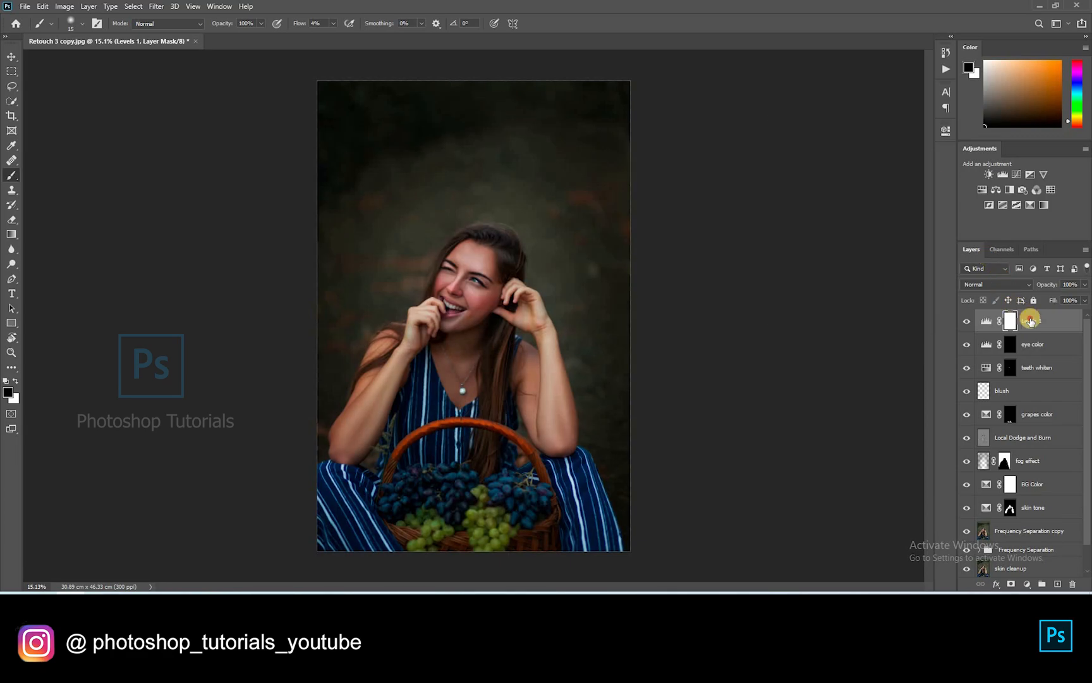
{"action": "key", "text": "Return"}
{"action": "mouse_move", "coordinate": [462, 333]}
{"action": "left_mouse_down"}
{"action": "mouse_move", "coordinate": [479, 284]}
{"action": "mouse_move", "coordinate": [445, 366]}
{"action": "mouse_move", "coordinate": [358, 452]}
{"action": "mouse_move", "coordinate": [370, 488]}
{"action": "mouse_move", "coordinate": [492, 506]}
{"action": "mouse_move", "coordinate": [532, 331]}
{"action": "left_mouse_up"}
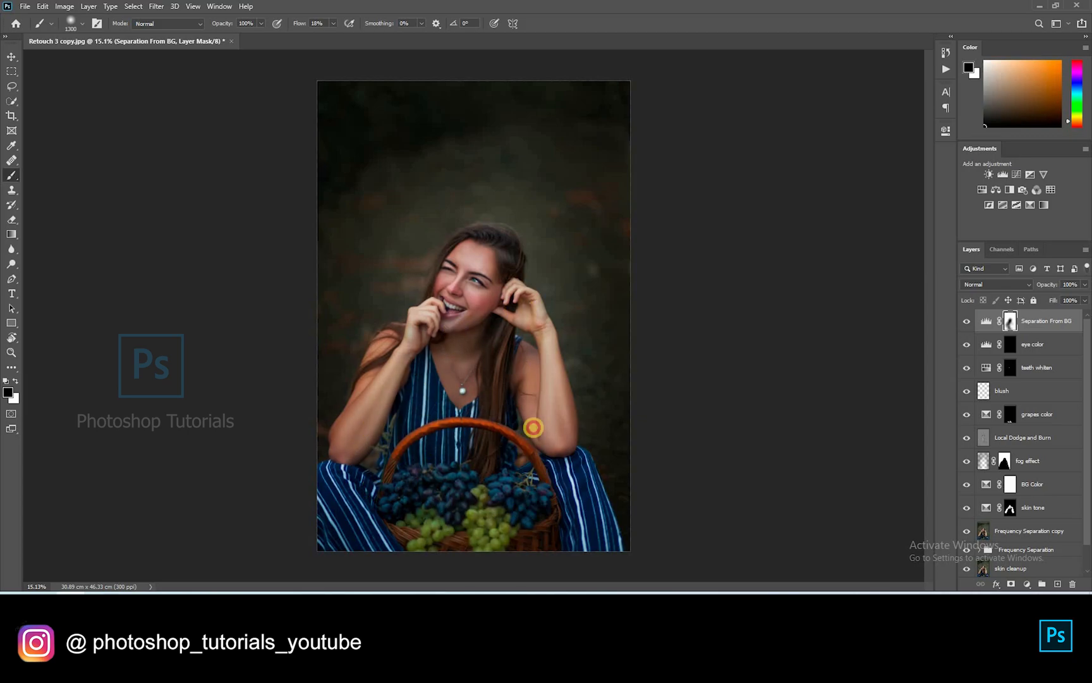
{"action": "mouse_move", "coordinate": [479, 276]}
{"action": "left_mouse_down"}
{"action": "mouse_move", "coordinate": [369, 477]}
{"action": "mouse_move", "coordinate": [459, 435]}
{"action": "mouse_move", "coordinate": [526, 486]}
{"action": "left_mouse_up"}
{"action": "key", "text": "bracketleft"}
{"action": "key", "text": "bracketleft"}
{"action": "key", "text": "bracketleft"}
{"action": "key", "text": "bracketleft"}
{"action": "key", "text": "x"}
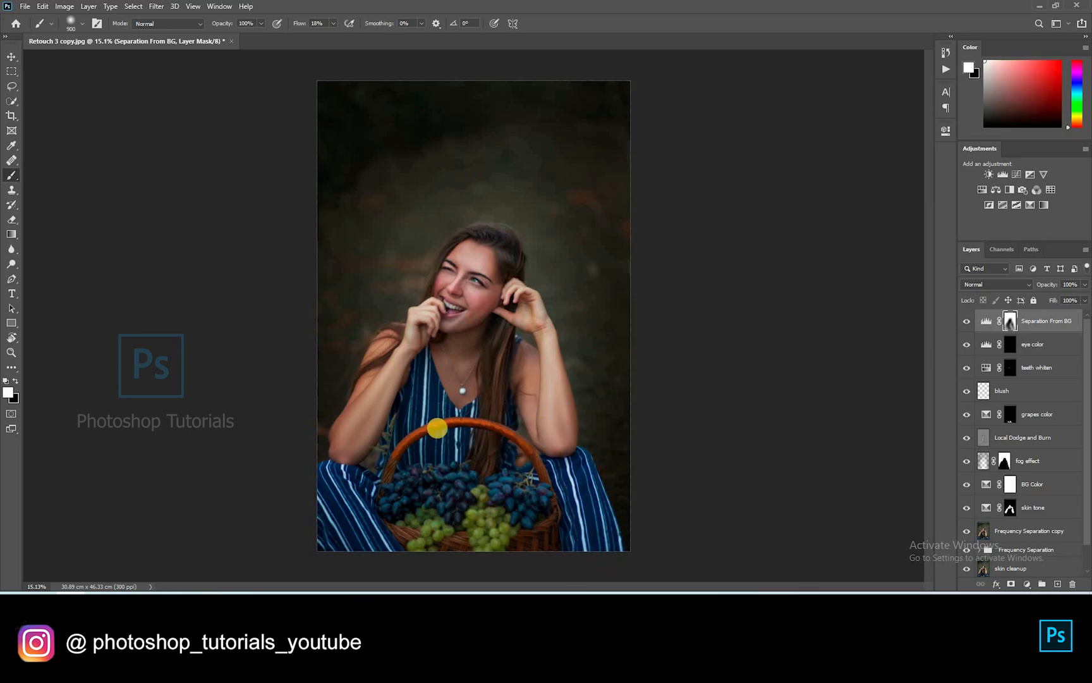
{"action": "mouse_move", "coordinate": [422, 287]}
{"action": "left_mouse_down"}
{"action": "mouse_move", "coordinate": [471, 215]}
{"action": "mouse_move", "coordinate": [532, 269]}
{"action": "mouse_move", "coordinate": [521, 194]}
{"action": "mouse_move", "coordinate": [458, 201]}
{"action": "mouse_move", "coordinate": [523, 187]}
{"action": "left_mouse_up"}
{"action": "key", "text": "x"}
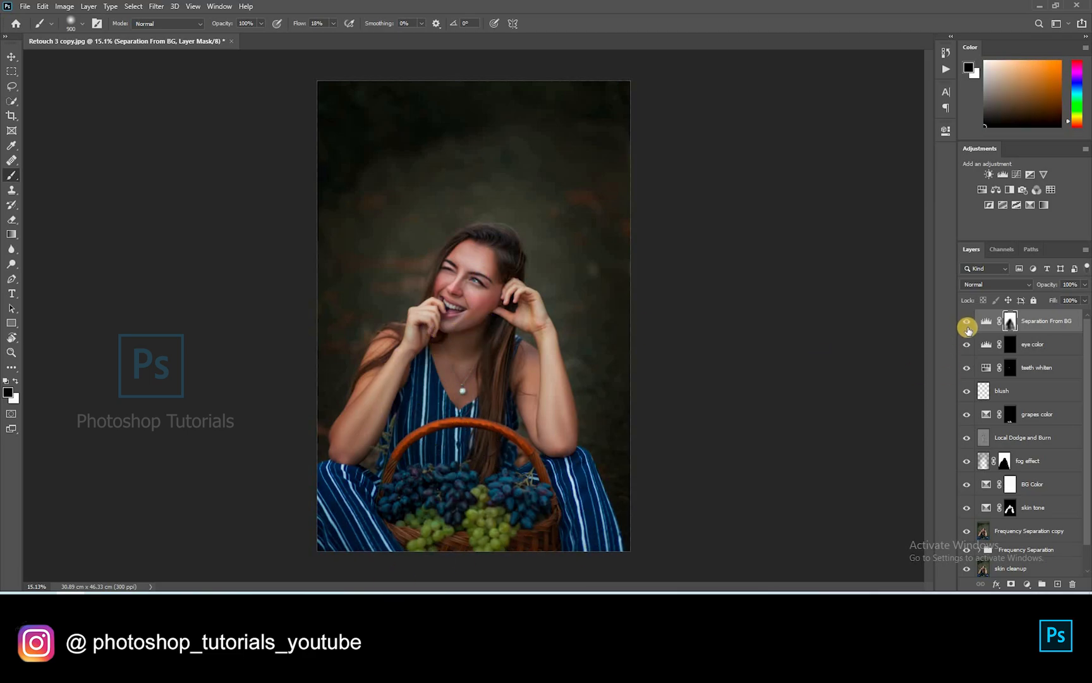
{"action": "left_click", "coordinate": [966, 322]}
{"action": "left_click", "coordinate": [966, 322]}
{"action": "left_click", "coordinate": [966, 322]}
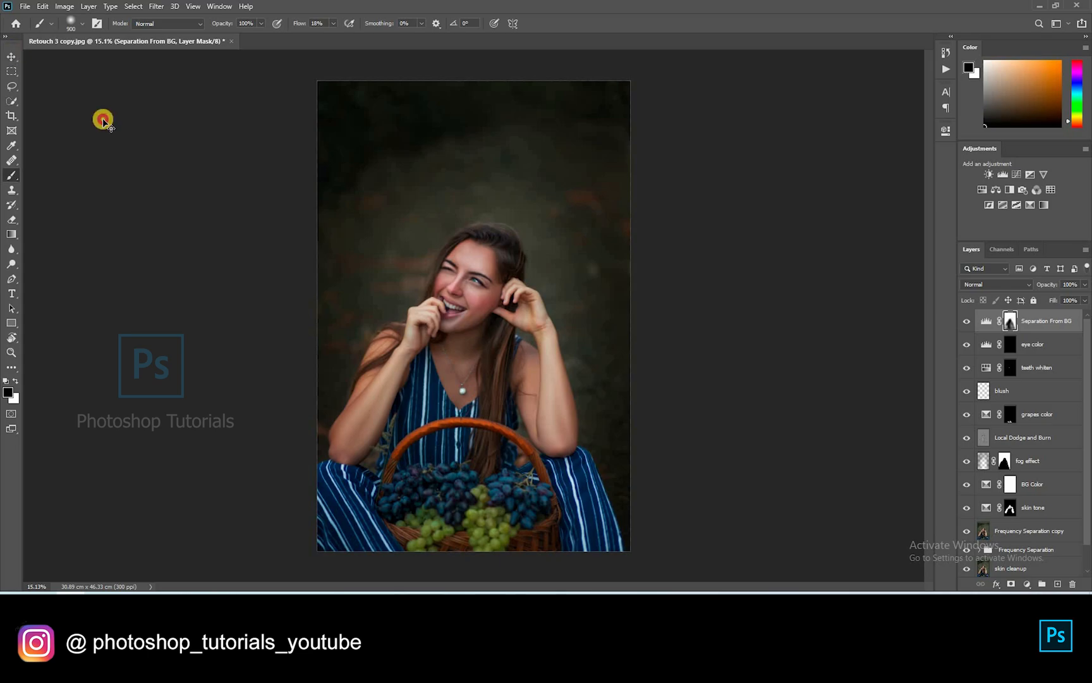
Add a Curves layer with a point pulled down to darken the image
{"action": "key", "text": "v"}
{"action": "left_click", "coordinate": [743, 340]}
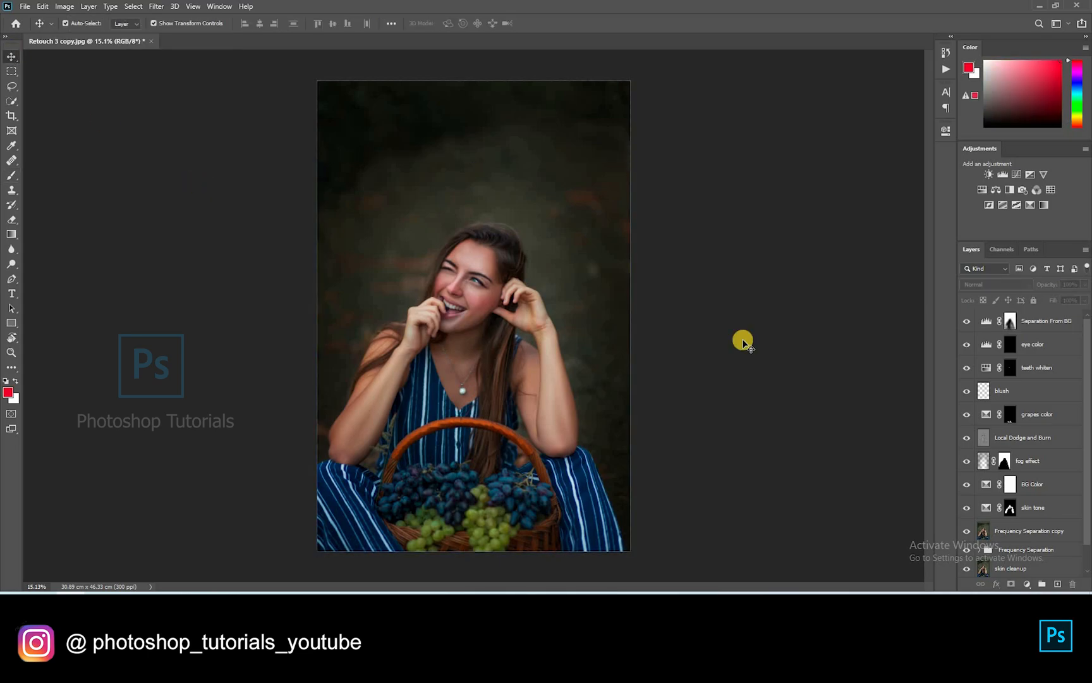
{"action": "key", "text": "ctrl+plus"}
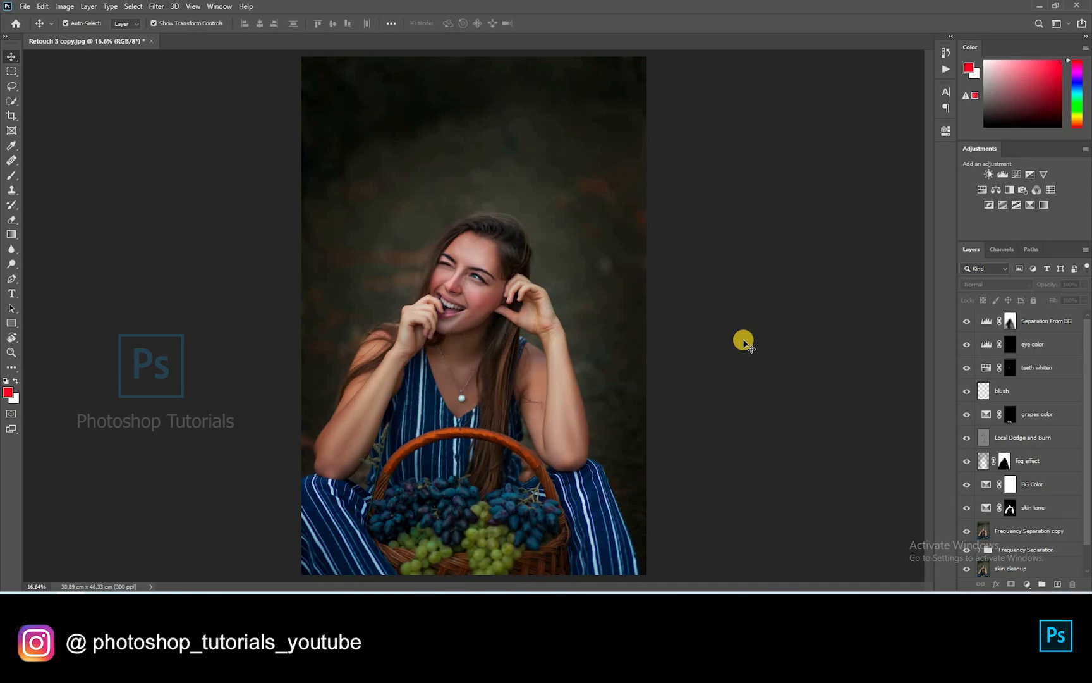
{"action": "key", "text": "ctrl+minus"}
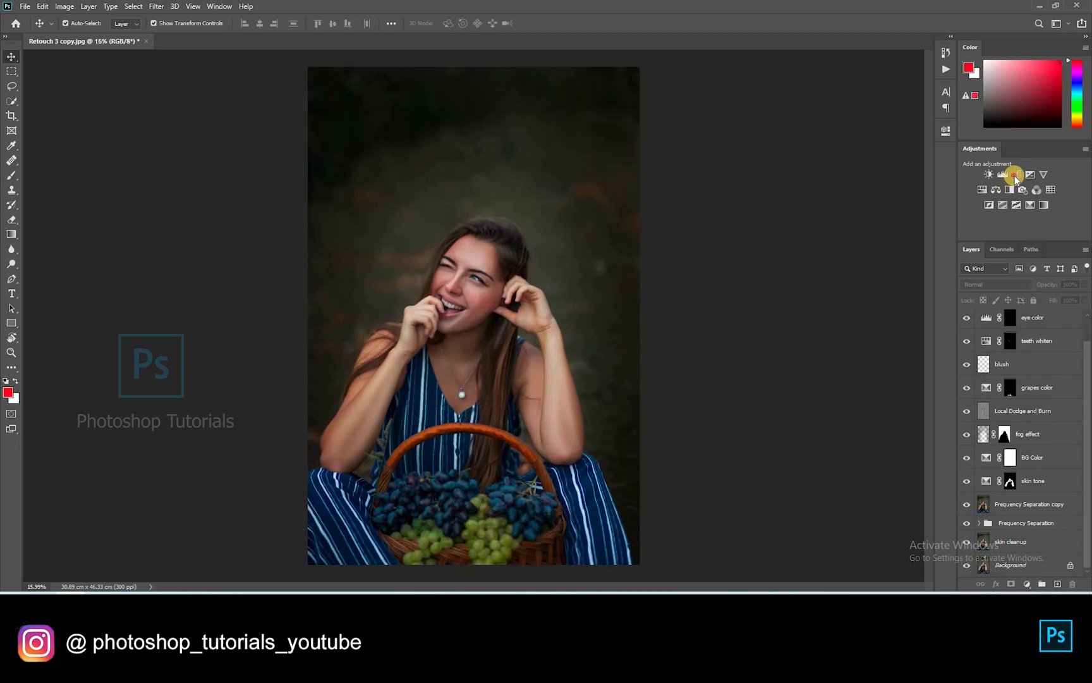
{"action": "left_click", "coordinate": [1014, 176]}
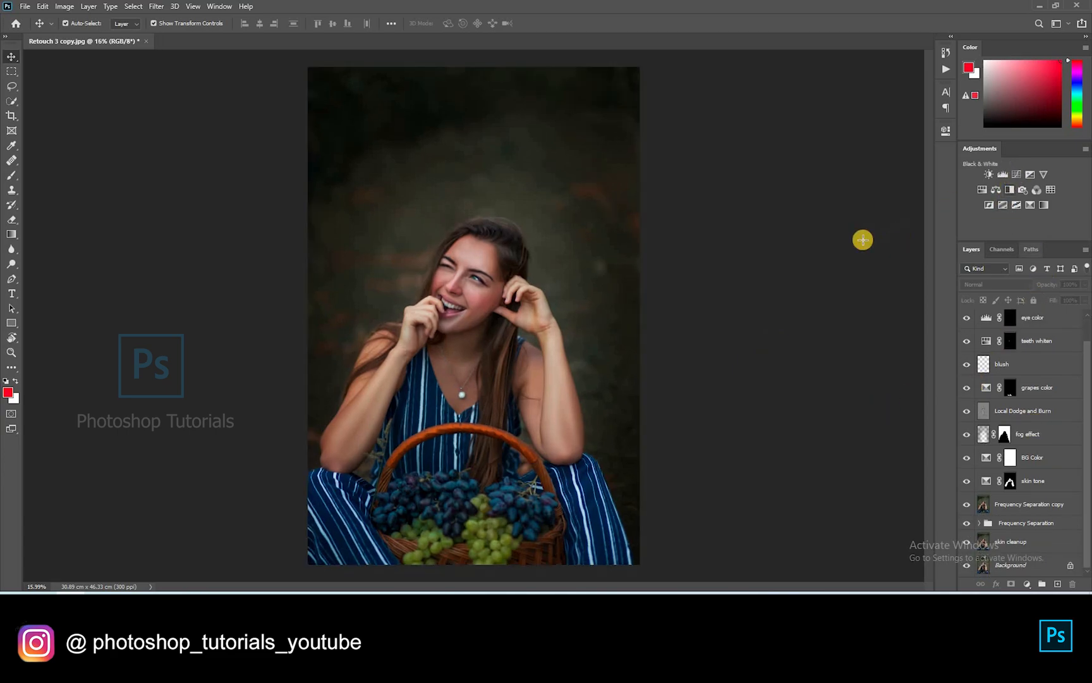
{"action": "left_click_drag", "start_coordinate": [851, 236], "coordinate": [875, 261]}
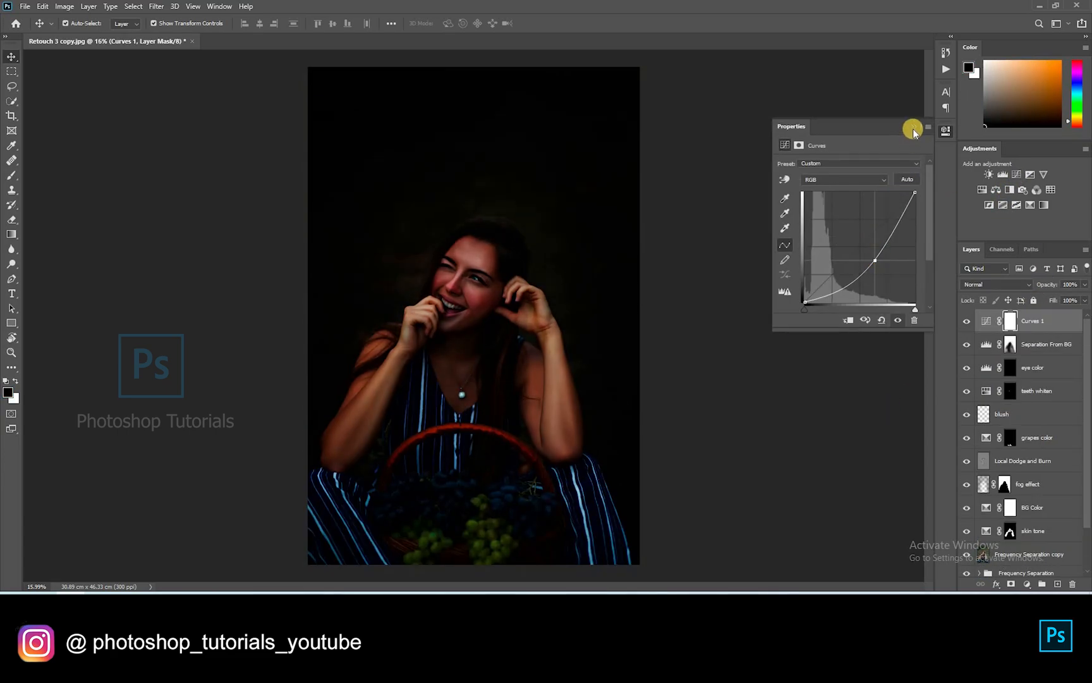
Rename the Curves layer 'Global Burn' and invert its mask to hide the darkening
{"action": "double_click", "coordinate": [1038, 322]}
{"action": "type", "text": "Global Burn"}
{"action": "key", "text": "Return"}
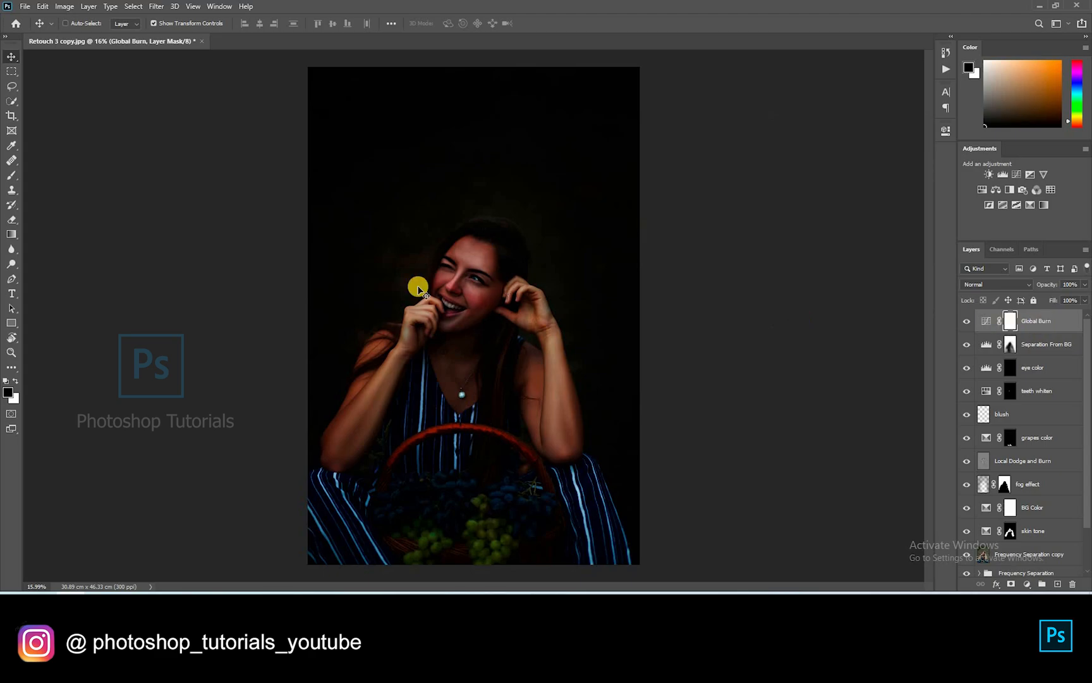
{"action": "key", "text": "ctrl+i"}
{"action": "key", "text": "b"}
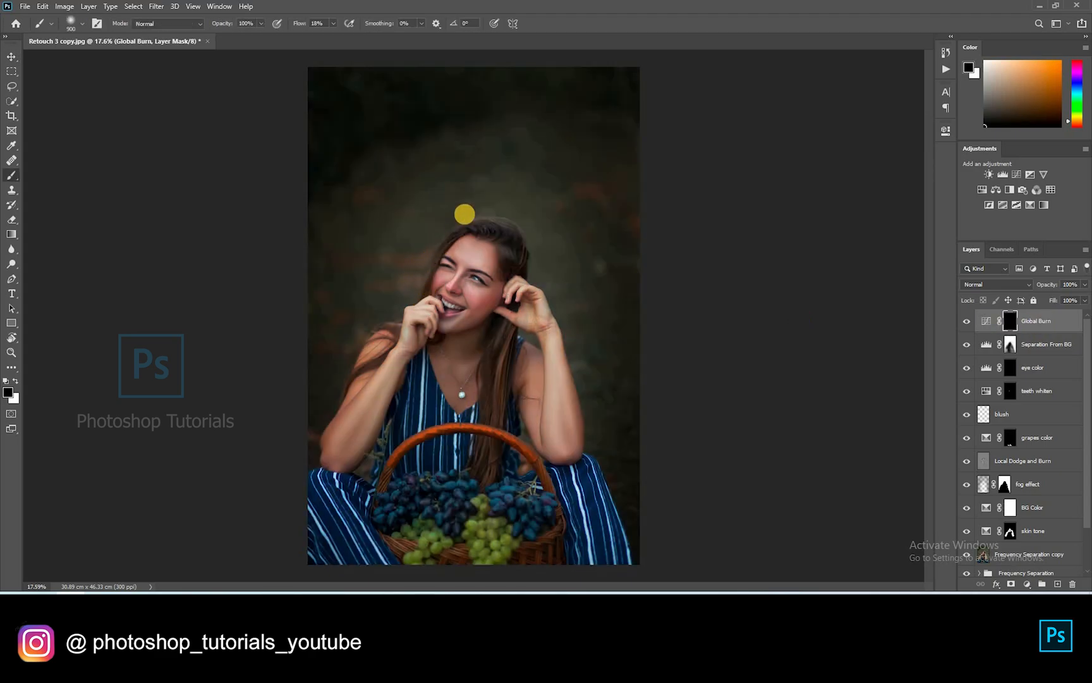
Set the brush flow to about 10%
{"action": "scroll", "coordinate": [465, 214], "scroll_direction": "up", "scroll_amount": 6}
{"action": "left_click", "coordinate": [333, 23]}
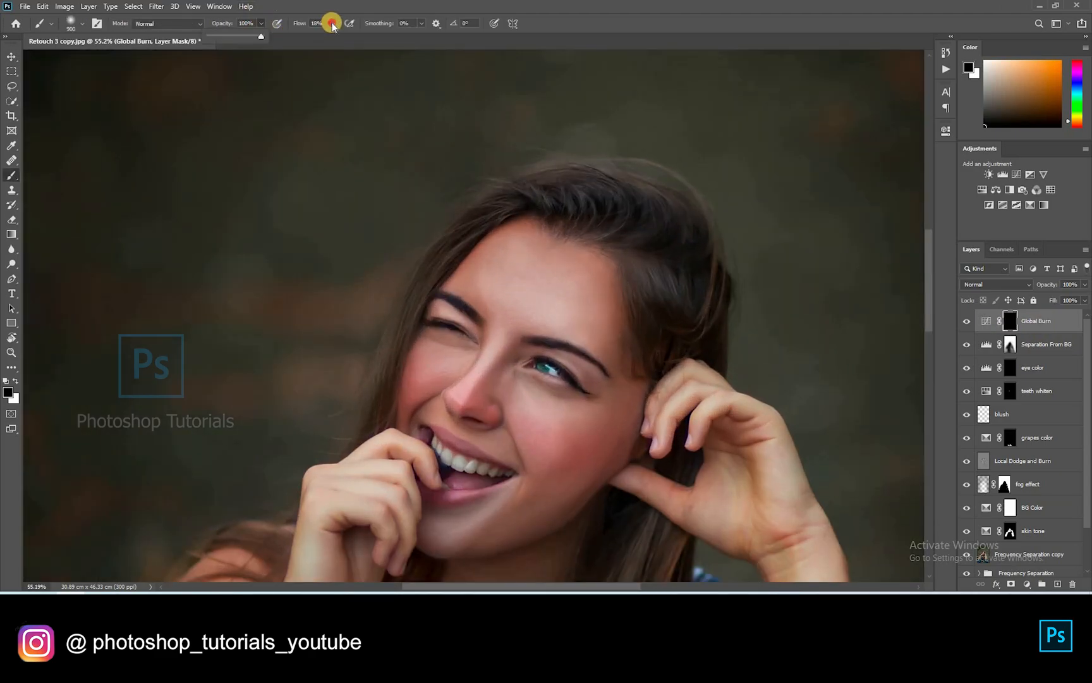
{"action": "left_click", "coordinate": [327, 37]}
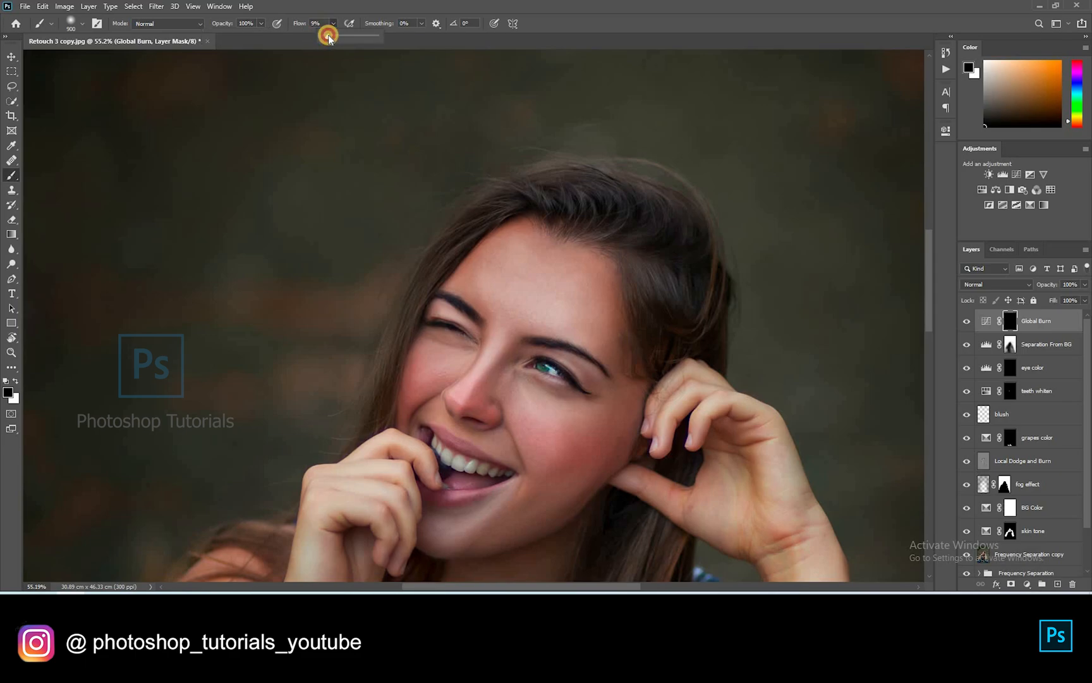
{"action": "left_click_drag", "start_coordinate": [329, 36], "coordinate": [330, 36]}
{"action": "left_click", "coordinate": [500, 255]}
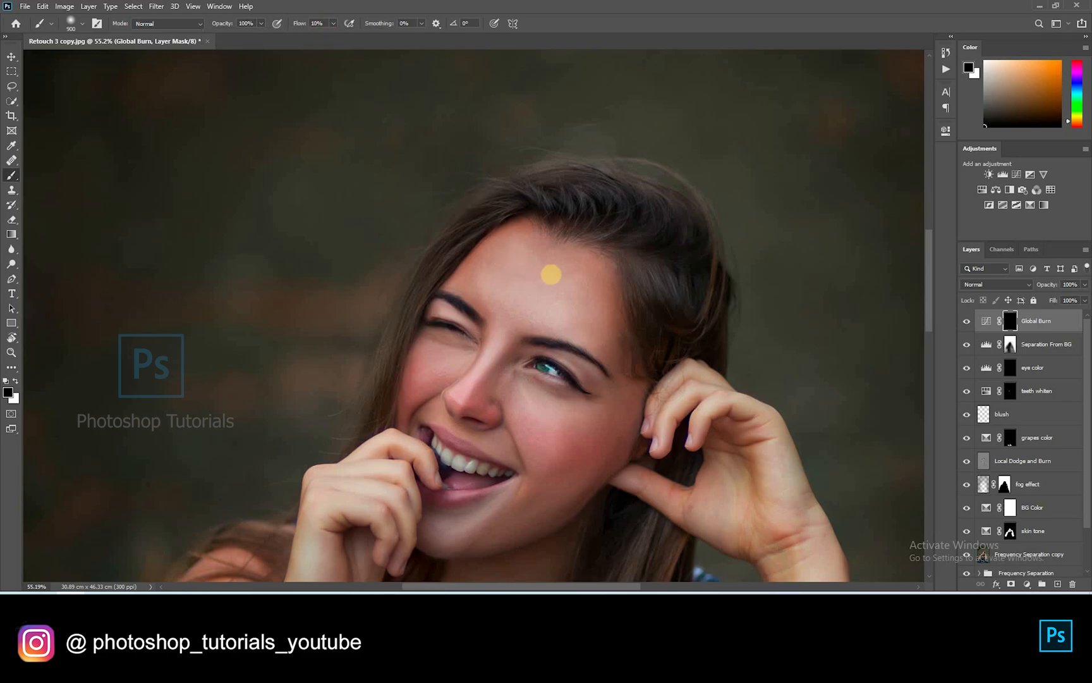
Paint white burn strokes along the forehead hairline and the hair strands
{"action": "scroll", "coordinate": [534, 283], "scroll_direction": "up", "scroll_amount": 3}
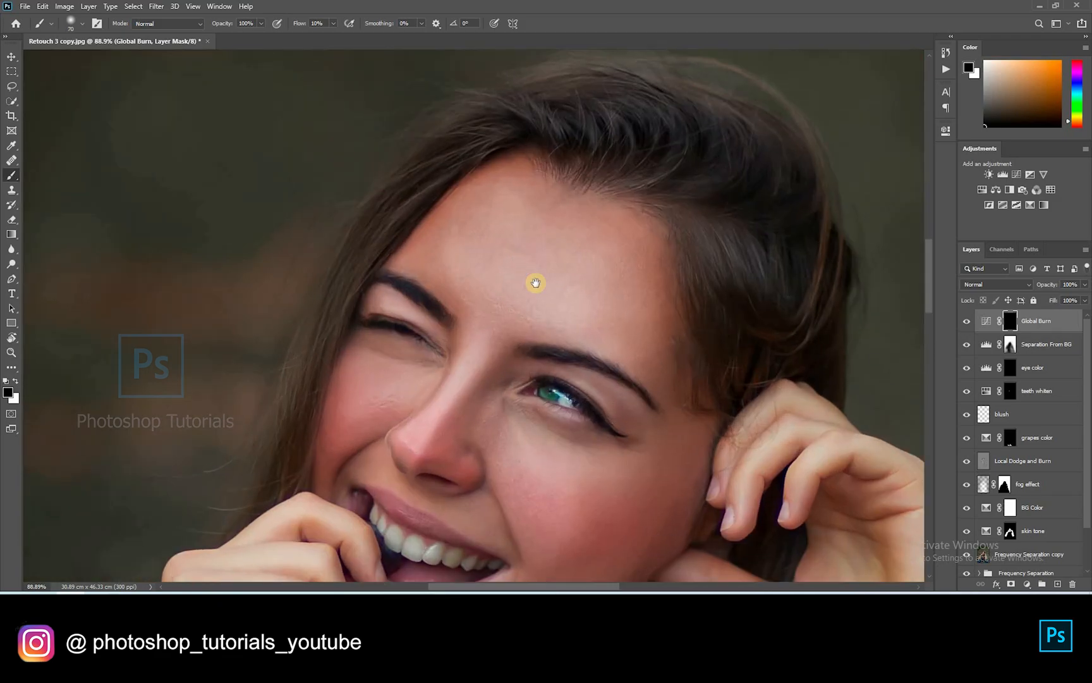
{"action": "left_click_drag", "start_coordinate": [508, 258], "coordinate": [444, 375]}
{"action": "key", "text": "["}
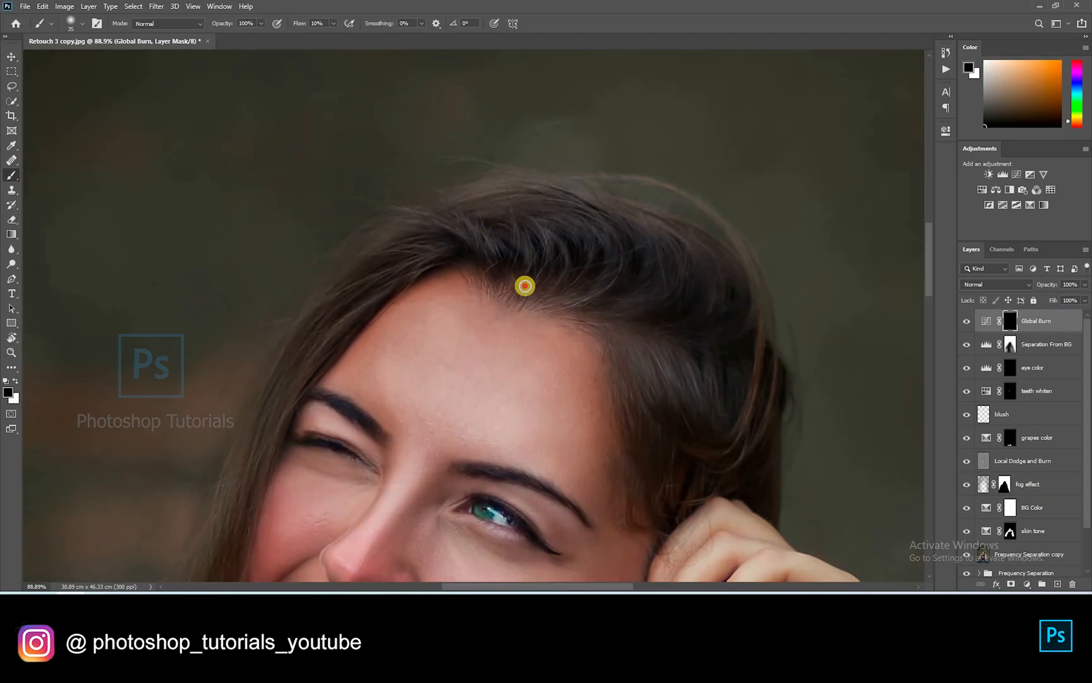
{"action": "key", "text": "x"}
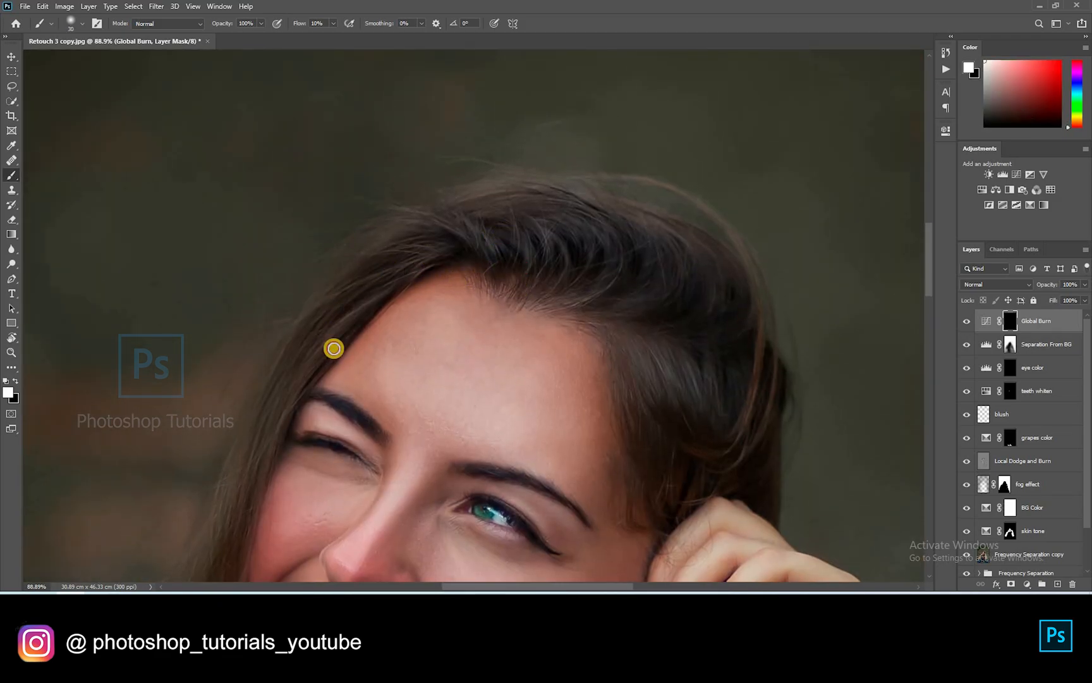
{"action": "key", "text": "["}
{"action": "left_click_drag", "start_coordinate": [458, 232], "coordinate": [356, 315]}
{"action": "left_click_drag", "start_coordinate": [355, 315], "coordinate": [410, 212]}
{"action": "left_click_drag", "start_coordinate": [388, 257], "coordinate": [314, 376]}
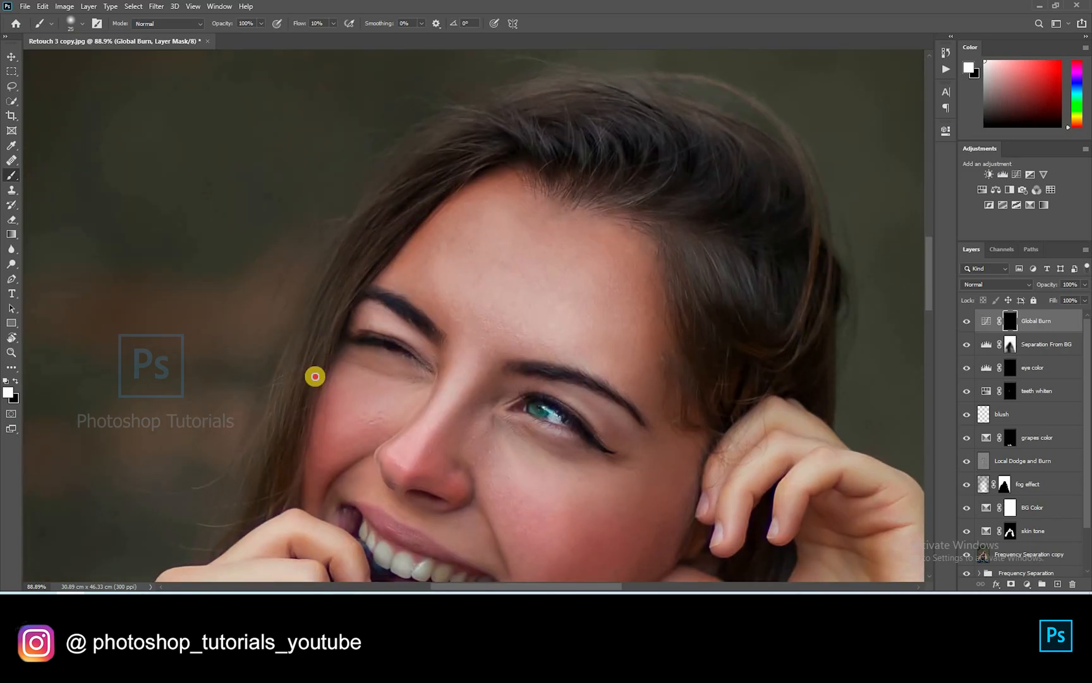
{"action": "left_click_drag", "start_coordinate": [366, 252], "coordinate": [279, 433]}
{"action": "left_click_drag", "start_coordinate": [378, 227], "coordinate": [368, 277]}
{"action": "key", "text": "]"}
{"action": "mouse_move", "coordinate": [543, 169]}
{"action": "left_mouse_down"}
{"action": "mouse_move", "coordinate": [566, 168]}
{"action": "mouse_move", "coordinate": [571, 151]}
{"action": "left_mouse_up"}
{"action": "mouse_move", "coordinate": [607, 188]}
{"action": "left_mouse_down"}
{"action": "mouse_move", "coordinate": [621, 120]}
{"action": "mouse_move", "coordinate": [627, 184]}
{"action": "mouse_move", "coordinate": [565, 117]}
{"action": "left_mouse_up"}
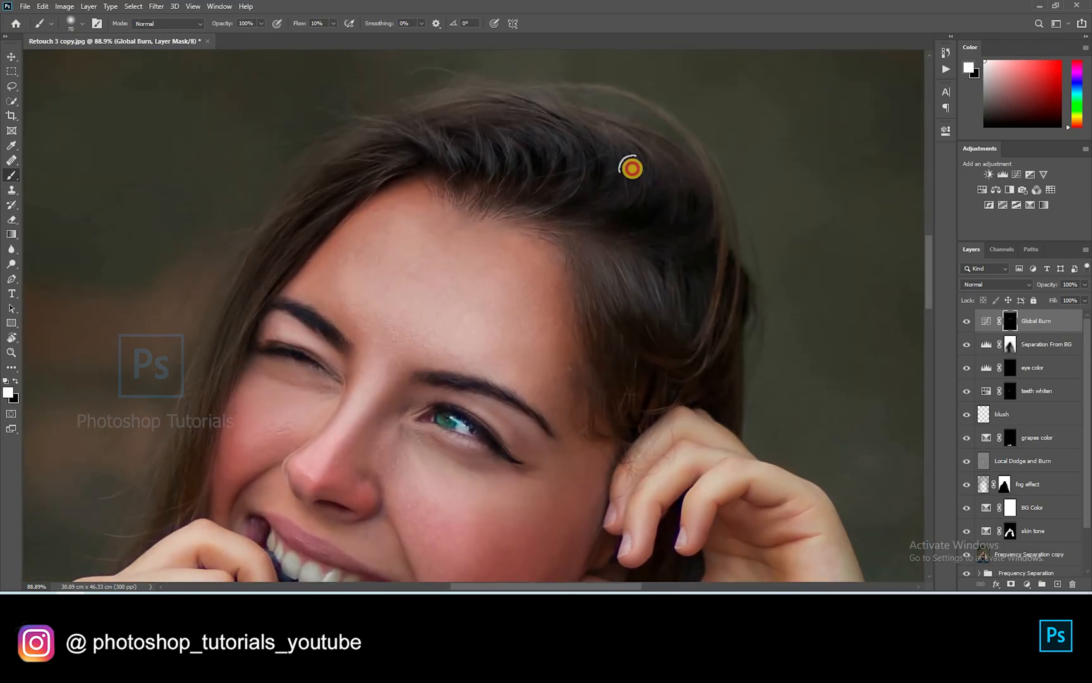
{"action": "left_click_drag", "start_coordinate": [631, 168], "coordinate": [475, 165]}
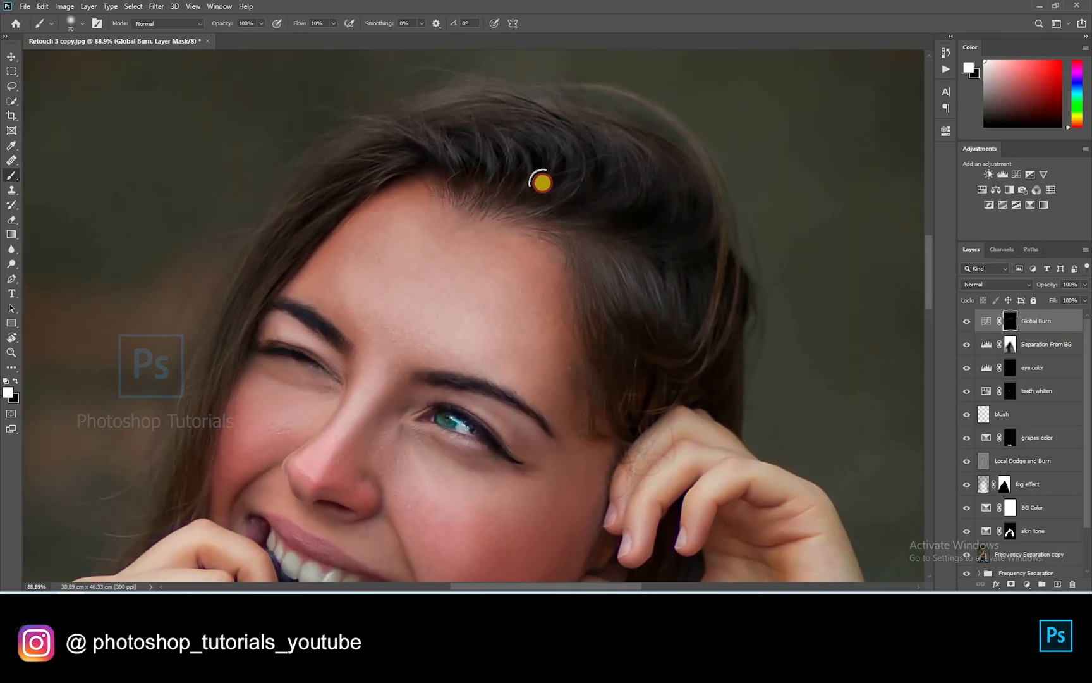
{"action": "left_click_drag", "start_coordinate": [584, 172], "coordinate": [578, 102]}
{"action": "left_click_drag", "start_coordinate": [626, 329], "coordinate": [641, 241]}
{"action": "left_click_drag", "start_coordinate": [695, 132], "coordinate": [725, 241]}
{"action": "key", "text": "["}
{"action": "mouse_move", "coordinate": [382, 259]}
{"action": "left_mouse_down"}
{"action": "mouse_move", "coordinate": [473, 270]}
{"action": "mouse_move", "coordinate": [429, 315]}
{"action": "left_mouse_up"}
Burn the skin beside the nose, along the cheek and over the lower face
{"action": "key", "text": "["}
{"action": "key", "text": "["}
{"action": "key", "text": "["}
{"action": "key", "text": "["}
{"action": "key", "text": "["}
{"action": "key", "text": "["}
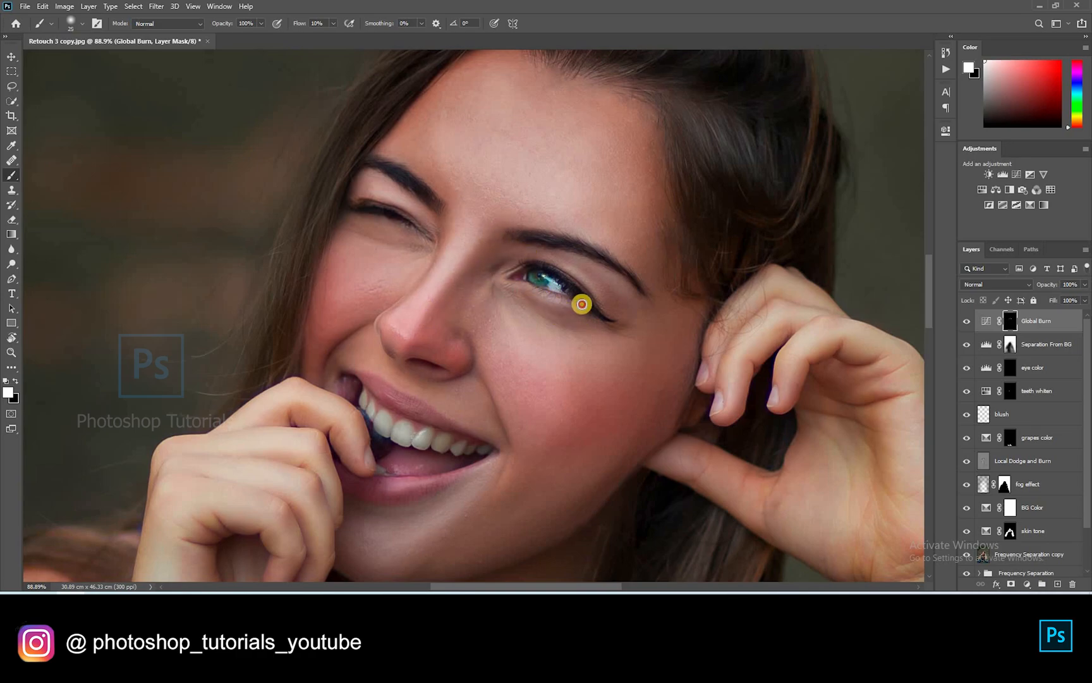
{"action": "mouse_move", "coordinate": [495, 348]}
{"action": "left_mouse_down"}
{"action": "mouse_move", "coordinate": [496, 335]}
{"action": "mouse_move", "coordinate": [424, 339]}
{"action": "left_mouse_up"}
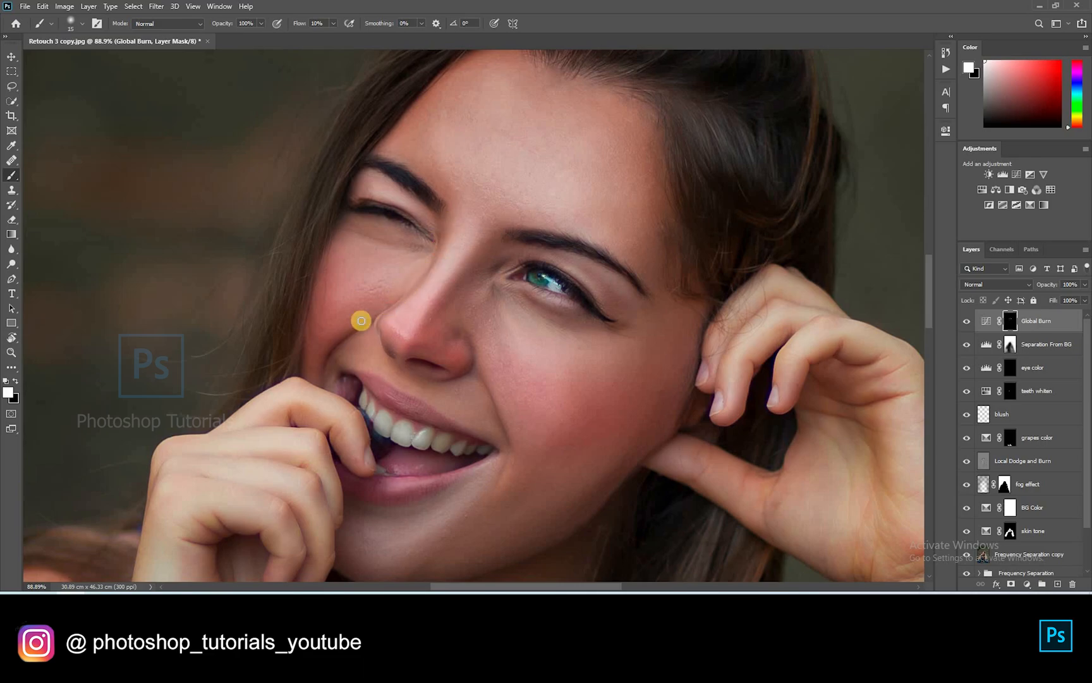
{"action": "left_click_drag", "start_coordinate": [336, 238], "coordinate": [323, 331]}
{"action": "left_click_drag", "start_coordinate": [383, 369], "coordinate": [431, 209]}
{"action": "key", "text": "]"}
{"action": "key", "text": "]"}
{"action": "mouse_move", "coordinate": [530, 328]}
{"action": "left_mouse_down"}
{"action": "mouse_move", "coordinate": [458, 402]}
{"action": "mouse_move", "coordinate": [661, 273]}
{"action": "left_mouse_up"}
{"action": "key", "text": "]"}
{"action": "key", "text": "]"}
{"action": "key", "text": "]"}
{"action": "key", "text": "]"}
Burn the area near the wrist and the hair edges with faint strokes
{"action": "scroll", "coordinate": [541, 334], "scroll_direction": "down", "scroll_amount": 3}
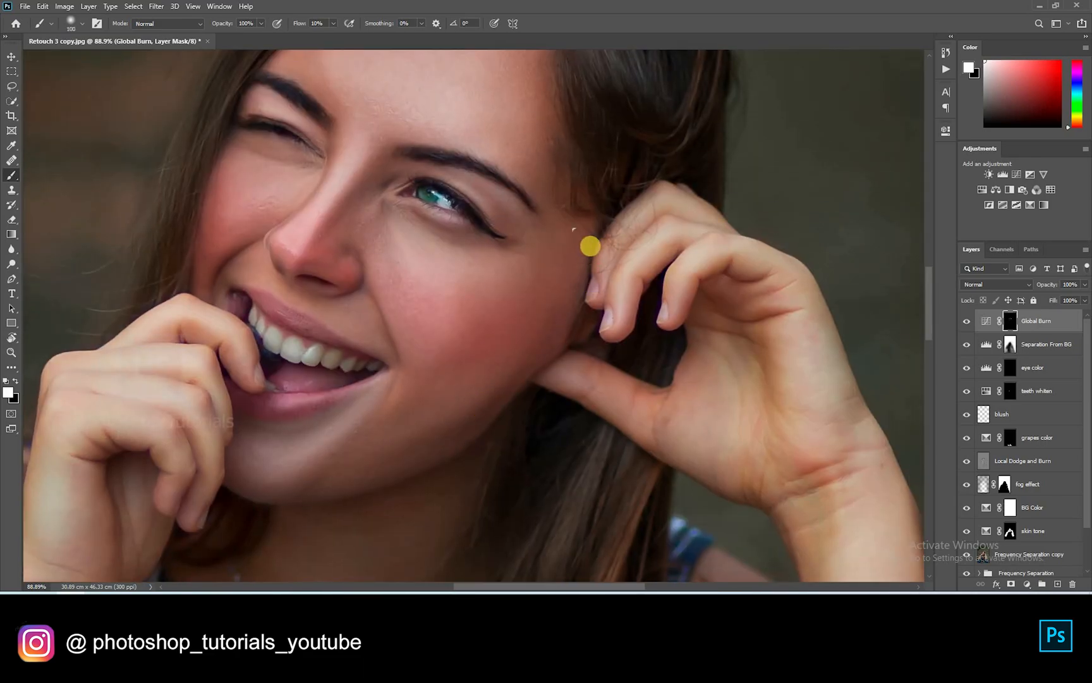
{"action": "scroll", "coordinate": [541, 319], "scroll_direction": "down", "scroll_amount": 3}
{"action": "left_click_drag", "start_coordinate": [338, 449], "coordinate": [454, 307]}
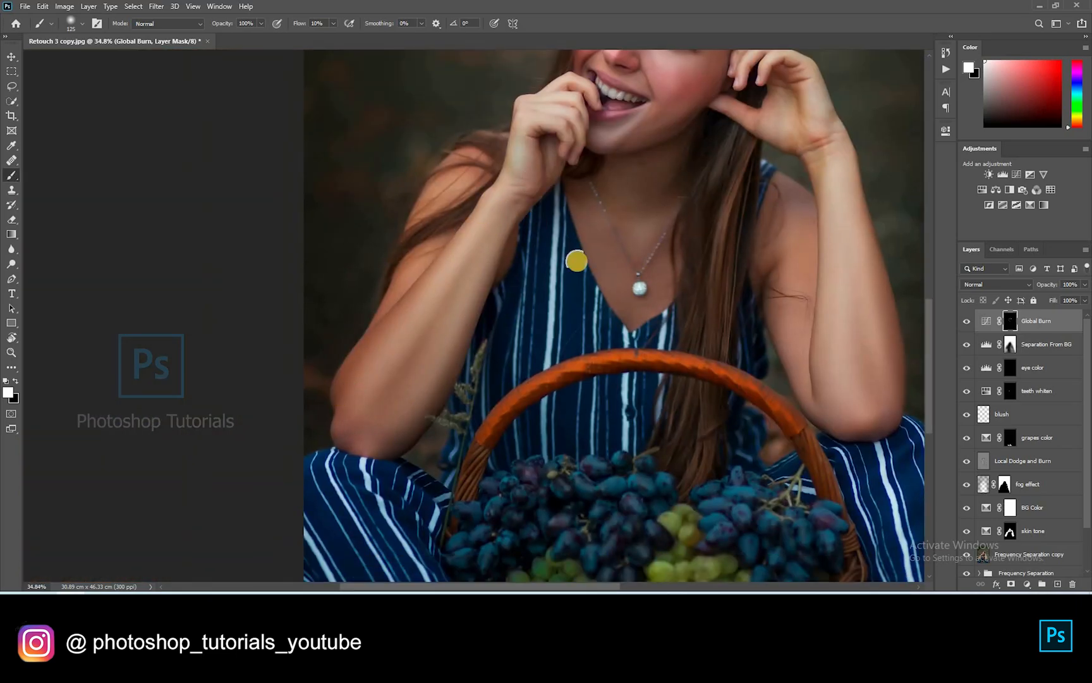
{"action": "mouse_move", "coordinate": [822, 254]}
{"action": "left_mouse_down"}
{"action": "mouse_move", "coordinate": [639, 319]}
{"action": "mouse_move", "coordinate": [698, 481]}
{"action": "left_mouse_up"}
{"action": "key", "text": "["}
{"action": "key", "text": "["}
{"action": "key", "text": "["}
{"action": "key", "text": "["}
{"action": "key", "text": "["}
{"action": "mouse_move", "coordinate": [665, 260]}
{"action": "left_mouse_down"}
{"action": "mouse_move", "coordinate": [679, 325]}
{"action": "mouse_move", "coordinate": [675, 310]}
{"action": "left_mouse_up"}
{"action": "left_click_drag", "start_coordinate": [561, 381], "coordinate": [566, 448]}
{"action": "key", "text": "]"}
{"action": "key", "text": "]"}
{"action": "key", "text": "]"}
{"action": "mouse_move", "coordinate": [578, 345]}
{"action": "left_mouse_down"}
{"action": "mouse_move", "coordinate": [572, 524]}
{"action": "mouse_move", "coordinate": [586, 414]}
{"action": "mouse_move", "coordinate": [590, 515]}
{"action": "left_mouse_up"}
{"action": "key", "text": "["}
{"action": "key", "text": "["}
{"action": "left_click_drag", "start_coordinate": [431, 293], "coordinate": [432, 293]}
{"action": "key", "text": "bracketright"}
{"action": "key", "text": "bracketright"}
Add a Curves layer with the curve raised to brighten, and invert its mask to hide the effect
{"action": "left_click", "coordinate": [1016, 175]}
{"action": "left_click_drag", "start_coordinate": [849, 241], "coordinate": [847, 238]}
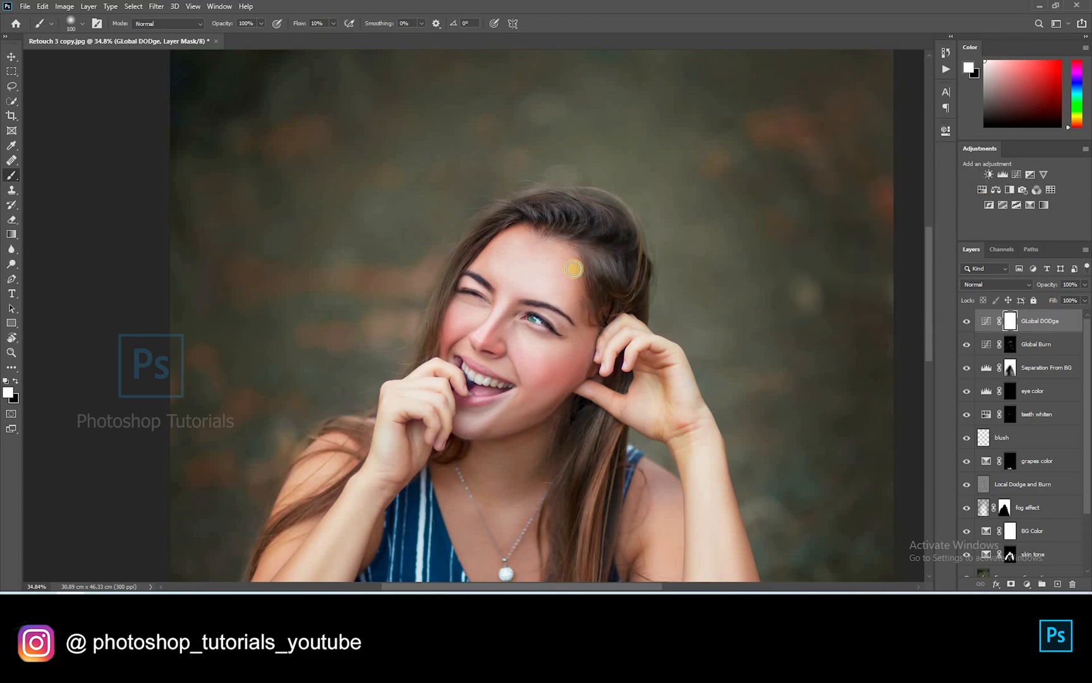
{"action": "key", "text": "ctrl+i"}
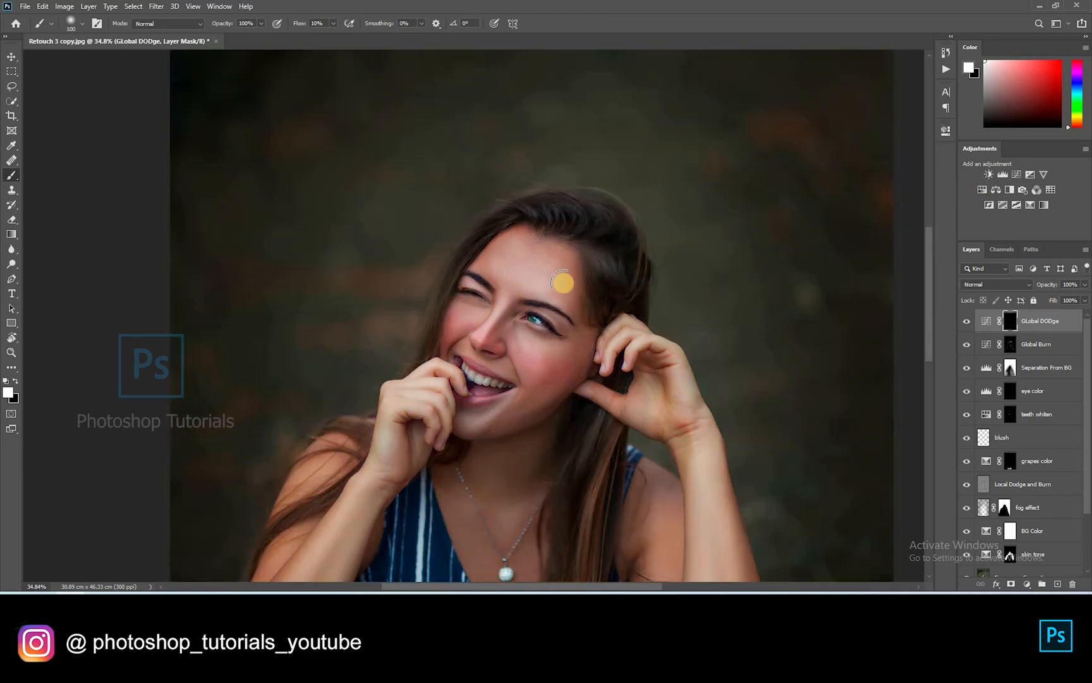
{"action": "scroll", "coordinate": [544, 259], "scroll_direction": "up", "scroll_amount": 3}
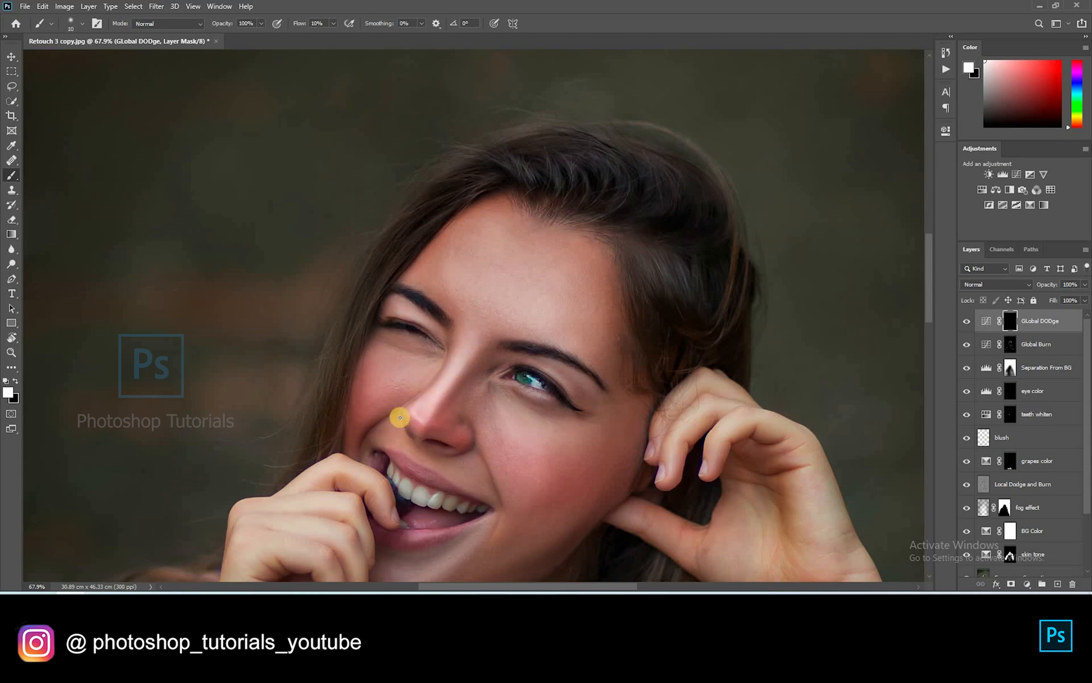
Paint light onto the chin and a single hair strand with a white soft brush
{"action": "key", "text": "bracketright"}
{"action": "key", "text": "bracketright"}
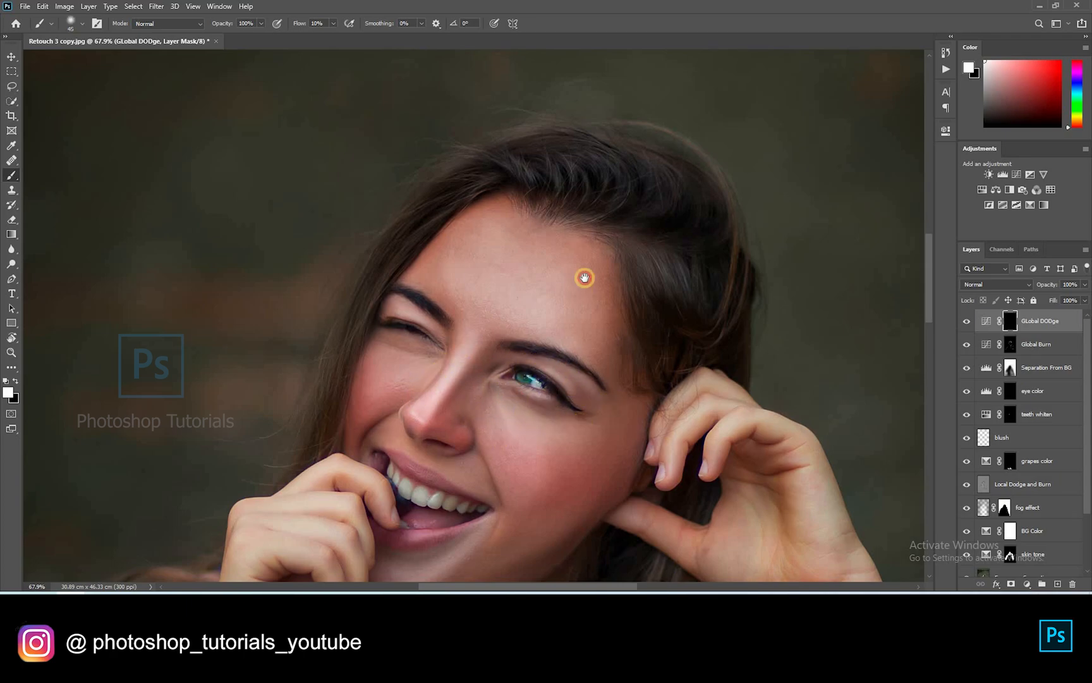
{"action": "left_click_drag", "start_coordinate": [585, 277], "coordinate": [588, 133]}
{"action": "left_click_drag", "start_coordinate": [447, 422], "coordinate": [416, 434]}
{"action": "key", "text": "bracketleft"}
{"action": "left_click_drag", "start_coordinate": [481, 297], "coordinate": [463, 389]}
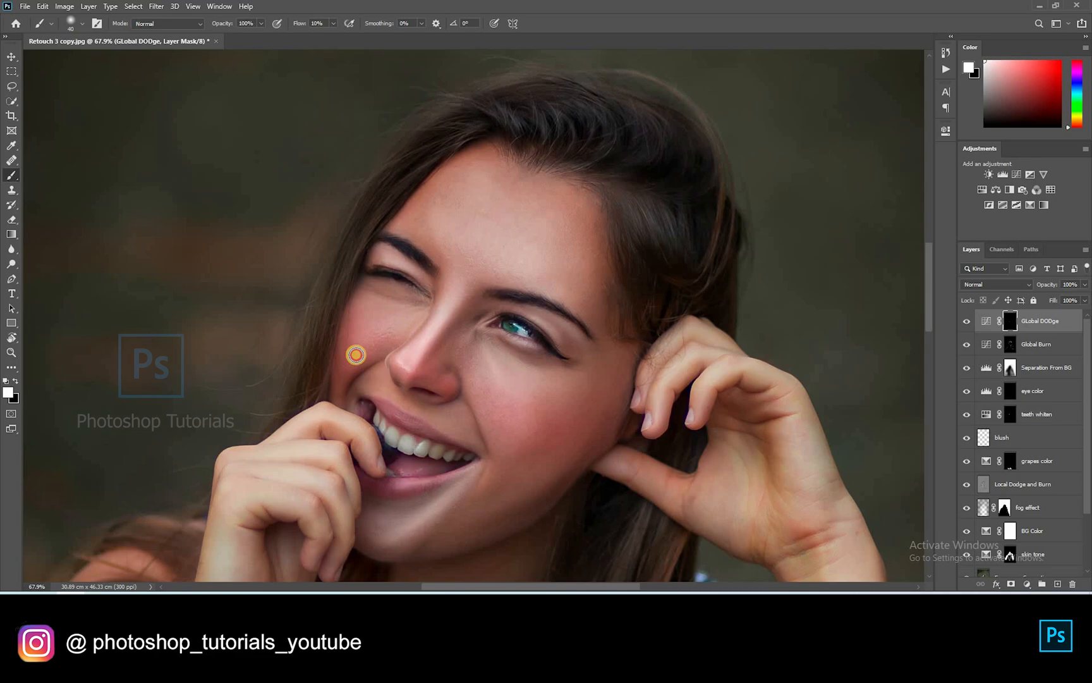
{"action": "left_click_drag", "start_coordinate": [550, 241], "coordinate": [456, 253]}
{"action": "key", "text": "bracketleft"}
{"action": "key", "text": "bracketleft"}
{"action": "key", "text": "bracketleft"}
{"action": "key", "text": "bracketleft"}
{"action": "key", "text": "bracketleft"}
{"action": "left_click_drag", "start_coordinate": [541, 231], "coordinate": [561, 265]}
{"action": "left_click_drag", "start_coordinate": [634, 295], "coordinate": [720, 384]}
{"action": "key", "text": "bracketright"}
{"action": "key", "text": "bracketright"}
{"action": "key", "text": "bracketright"}
Set the brush to about 150 and dab light onto the teeth
{"action": "key", "text": "bracketright"}
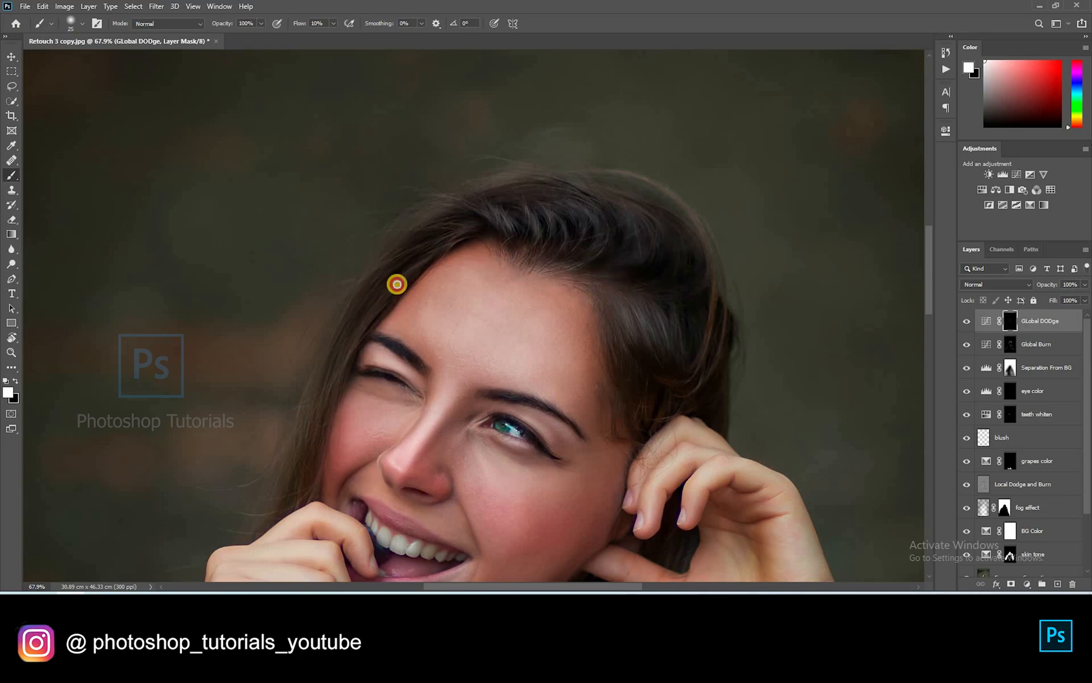
{"action": "left_click_drag", "start_coordinate": [284, 506], "coordinate": [395, 218]}
{"action": "mouse_move", "coordinate": [377, 323]}
{"action": "left_mouse_down"}
{"action": "mouse_move", "coordinate": [395, 338]}
{"action": "mouse_move", "coordinate": [434, 339]}
{"action": "left_mouse_up"}
{"action": "left_click_drag", "start_coordinate": [267, 337], "coordinate": [295, 268]}
{"action": "left_click_drag", "start_coordinate": [119, 501], "coordinate": [200, 402]}
{"action": "scroll", "coordinate": [229, 371], "scroll_direction": "down", "scroll_amount": 7}
{"action": "key", "text": "bracketright"}
{"action": "key", "text": "bracketright"}
{"action": "key", "text": "bracketright"}
{"action": "key", "text": "bracketright"}
{"action": "key", "text": "bracketright"}
{"action": "key", "text": "bracketright"}
{"action": "key", "text": "bracketright"}
{"action": "key", "text": "bracketright"}
{"action": "key", "text": "bracketright"}
{"action": "key", "text": "bracketright"}
{"action": "key", "text": "bracketright"}
{"action": "key", "text": "bracketright"}
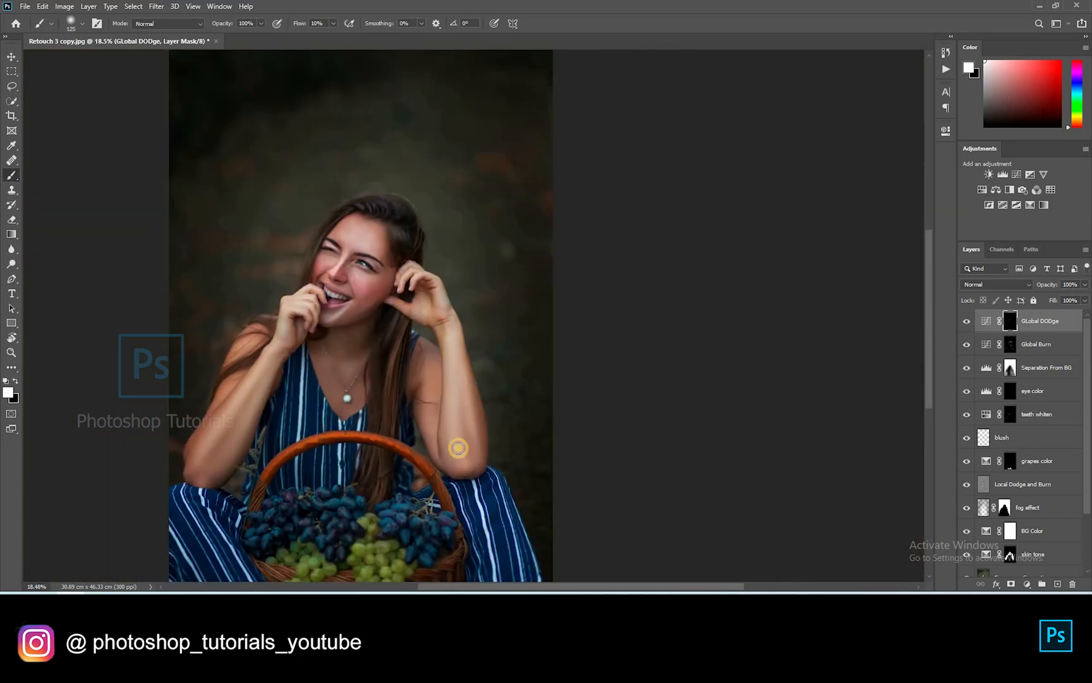
{"action": "key", "text": "bracketleft"}
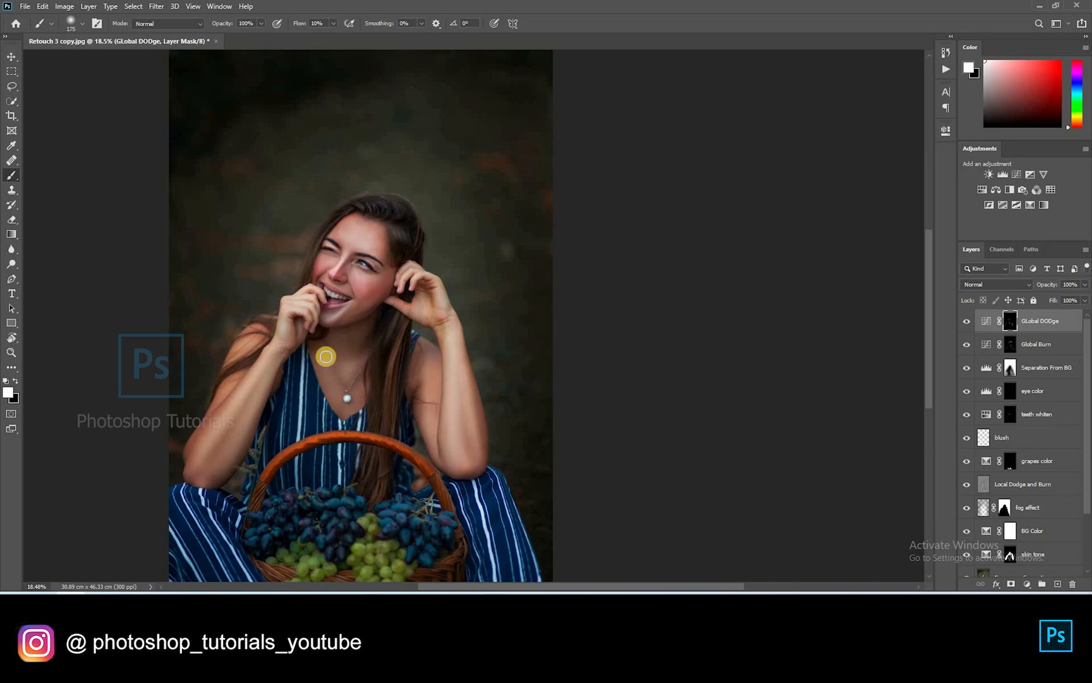
{"action": "scroll", "coordinate": [330, 239], "scroll_direction": "up", "scroll_amount": 6}
{"action": "key", "text": "bracketleft"}
{"action": "key", "text": "bracketleft"}
{"action": "key", "text": "bracketleft"}
{"action": "key", "text": "bracketleft"}
{"action": "key", "text": "bracketleft"}
{"action": "key", "text": "bracketleft"}
{"action": "key", "text": "bracketleft"}
{"action": "key", "text": "bracketleft"}
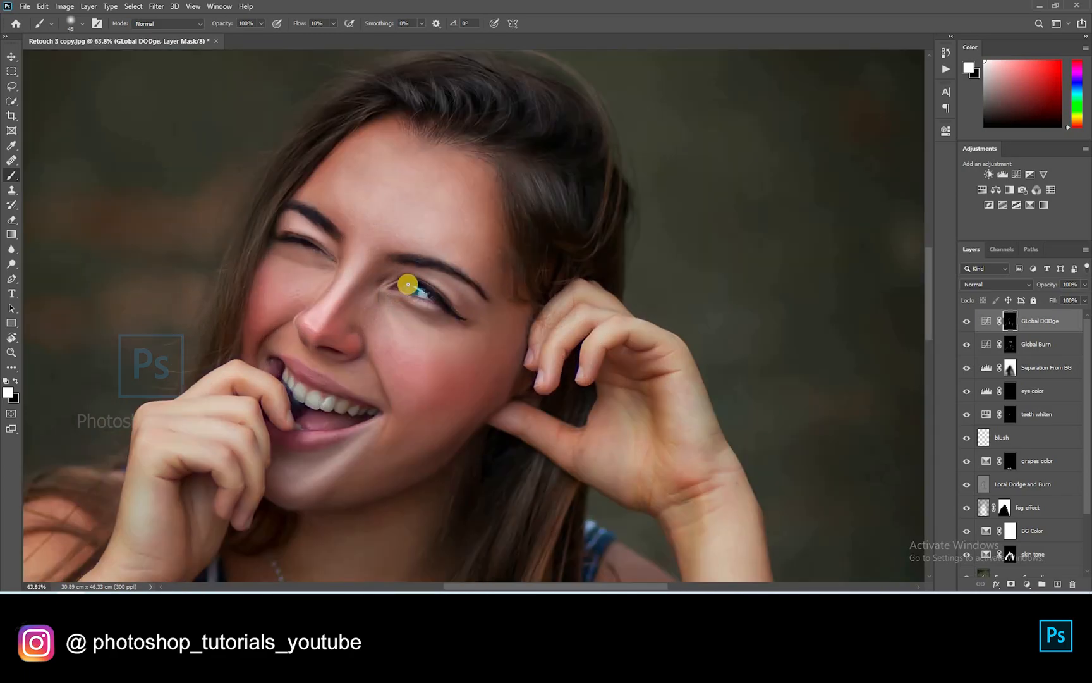
{"action": "key", "text": "bracketright"}
{"action": "left_click", "coordinate": [312, 394]}
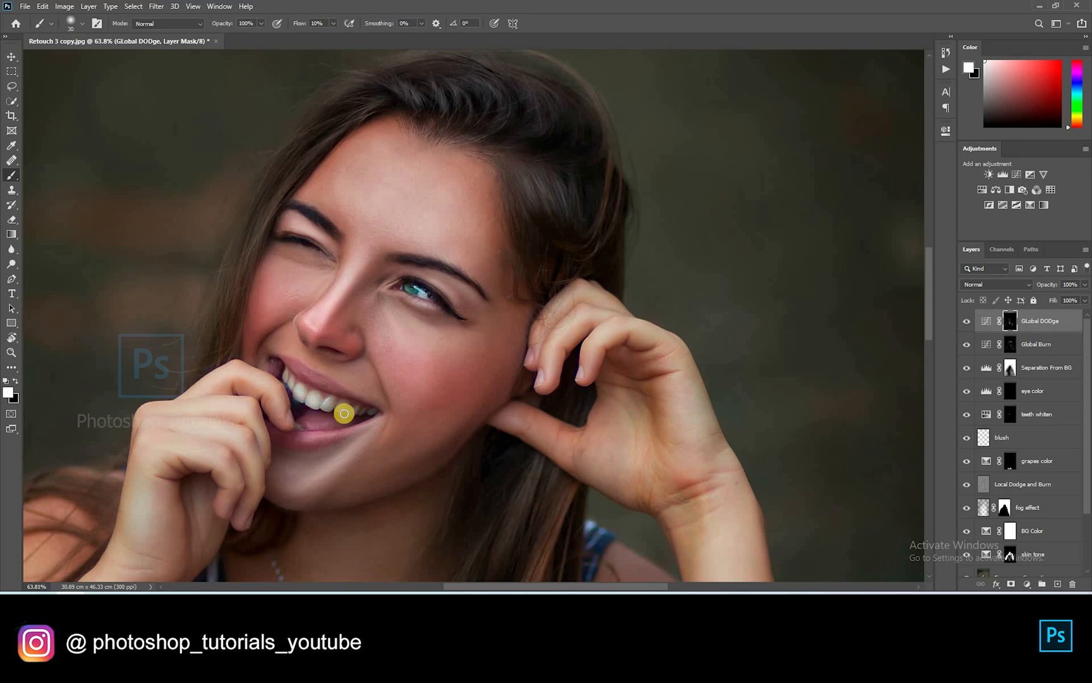
{"action": "left_click", "coordinate": [305, 372]}
Brighten the lower lip, then rotate the canvas view toward the nose
{"action": "key", "text": "bracketleft"}
{"action": "key", "text": "bracketleft"}
{"action": "left_click_drag", "start_coordinate": [342, 443], "coordinate": [525, 265]}
{"action": "left_click", "coordinate": [510, 256]}
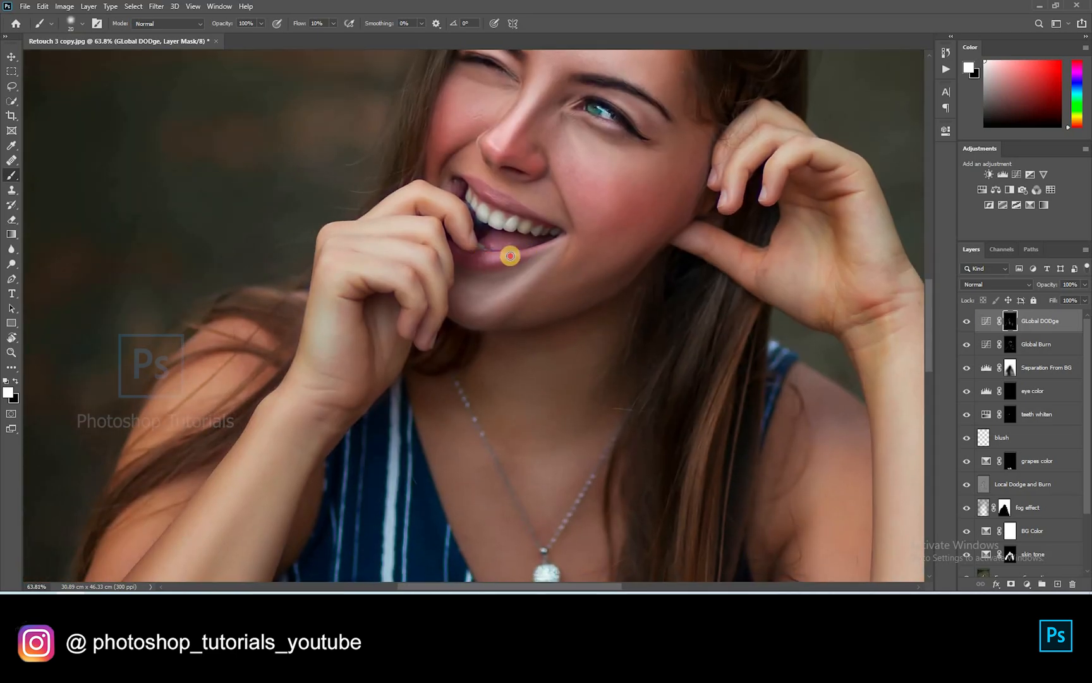
{"action": "scroll", "coordinate": [785, 285], "scroll_direction": "up", "scroll_amount": 3}
{"action": "key", "text": "r"}
{"action": "mouse_move", "coordinate": [785, 286]}
{"action": "left_mouse_down"}
{"action": "mouse_move", "coordinate": [422, 205]}
{"action": "mouse_move", "coordinate": [379, 346]}
{"action": "mouse_move", "coordinate": [407, 293]}
{"action": "left_mouse_up"}
{"action": "left_click_drag", "start_coordinate": [597, 490], "coordinate": [502, 250]}
{"action": "key", "text": "r"}
{"action": "left_click_drag", "start_coordinate": [564, 193], "coordinate": [225, 468]}
{"action": "scroll", "coordinate": [293, 430], "scroll_direction": "up", "scroll_amount": 6}
Paint light along the nostril edge and the upper eyelid by the inner corner
{"action": "key", "text": "b"}
{"action": "key", "text": "bracketleft"}
{"action": "key", "text": "bracketleft"}
{"action": "key", "text": "bracketleft"}
{"action": "key", "text": "bracketleft"}
{"action": "key", "text": "bracketleft"}
{"action": "left_click_drag", "start_coordinate": [428, 320], "coordinate": [416, 287]}
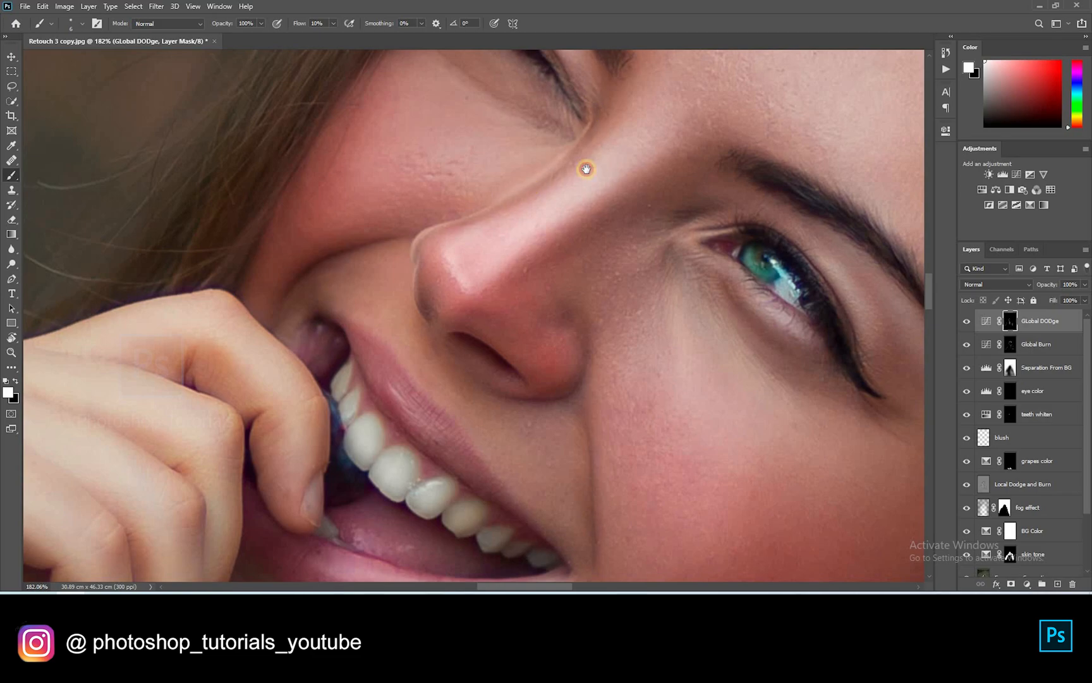
{"action": "left_click_drag", "start_coordinate": [586, 169], "coordinate": [522, 177]}
{"action": "left_click_drag", "start_coordinate": [612, 138], "coordinate": [533, 166]}
{"action": "key", "text": "bracketright"}
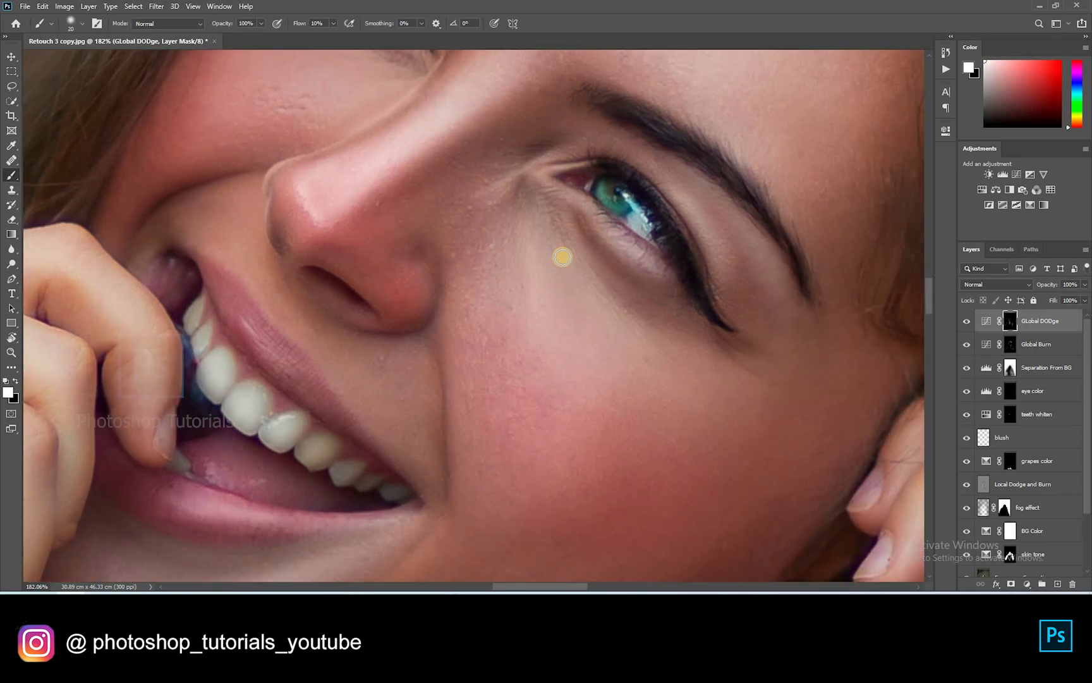
{"action": "left_click_drag", "start_coordinate": [752, 316], "coordinate": [595, 340]}
{"action": "left_click_drag", "start_coordinate": [264, 481], "coordinate": [473, 341]}
{"action": "key", "text": "bracketright"}
{"action": "key", "text": "bracketright"}
{"action": "scroll", "coordinate": [474, 342], "scroll_direction": "down", "scroll_amount": 12}
Toggle between the original Background and the retouched layers to compare, then restore all layers
{"action": "key", "text": "ctrl+0"}
{"action": "left_click", "coordinate": [967, 322]}
{"action": "key", "text": "ctrl+comma"}
{"action": "key", "text": "v"}
{"action": "left_click", "coordinate": [967, 565]}
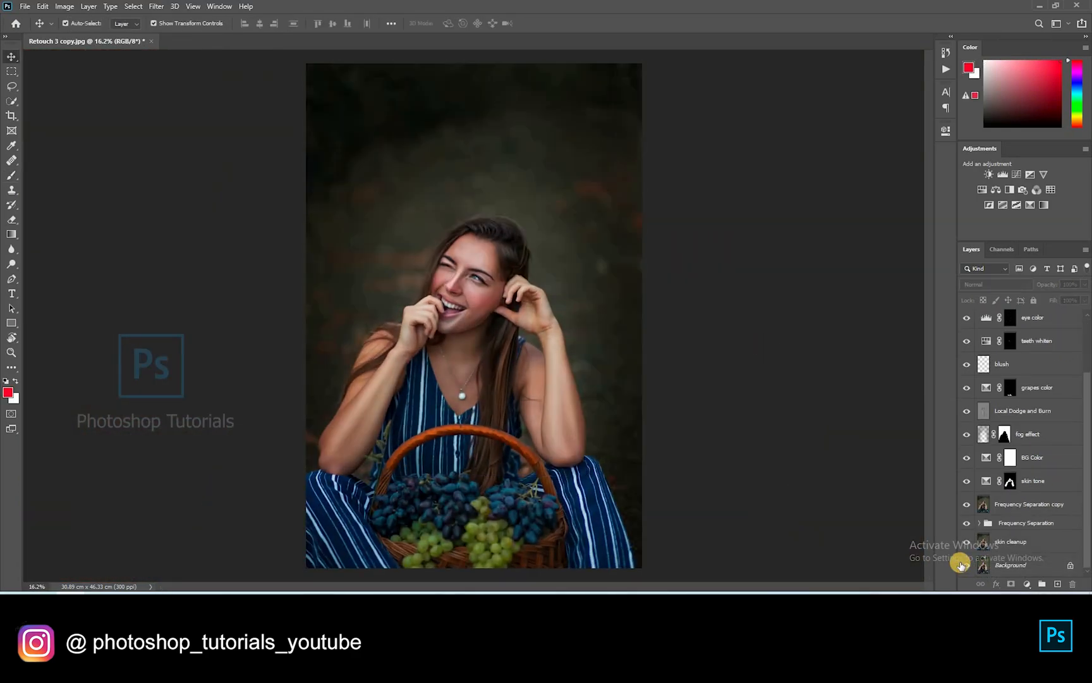
{"action": "left_click", "coordinate": [969, 567], "text": "alt"}
{"action": "left_click", "coordinate": [969, 567], "text": "alt"}
{"action": "left_click", "coordinate": [969, 566], "text": "alt"}
{"action": "left_click", "coordinate": [969, 567], "text": "alt"}
Stamp all visible layers into a new merged Layer 1 with Ctrl+Alt+Shift+E
{"action": "scroll", "coordinate": [873, 475], "scroll_direction": "down", "scroll_amount": 1}
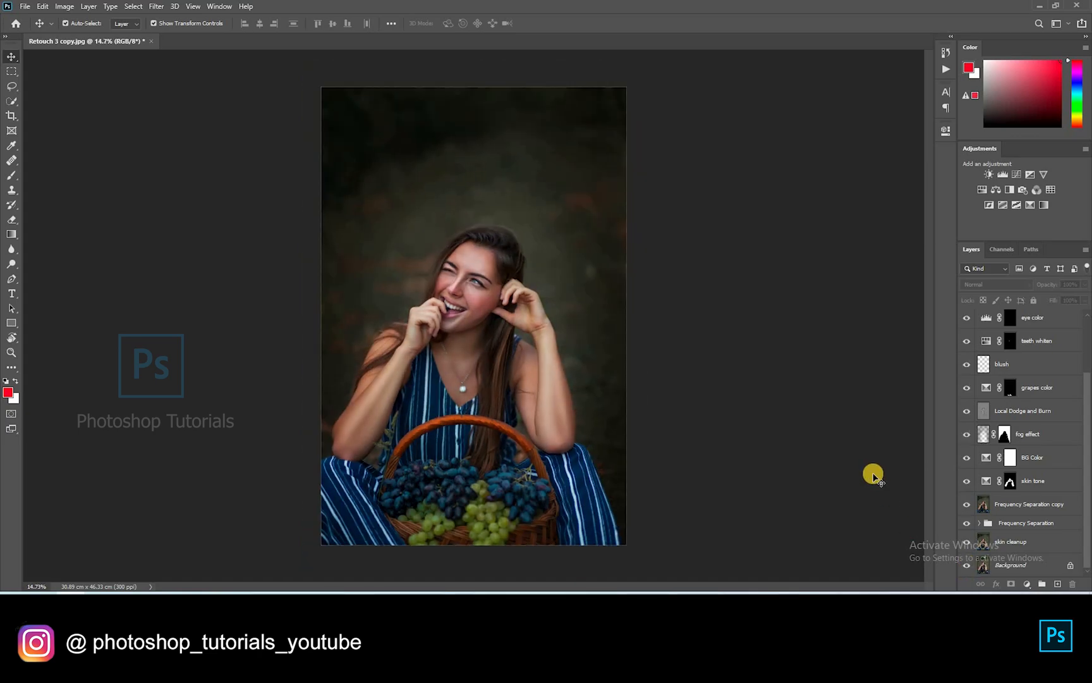
{"action": "scroll", "coordinate": [873, 476], "scroll_direction": "up", "scroll_amount": 1}
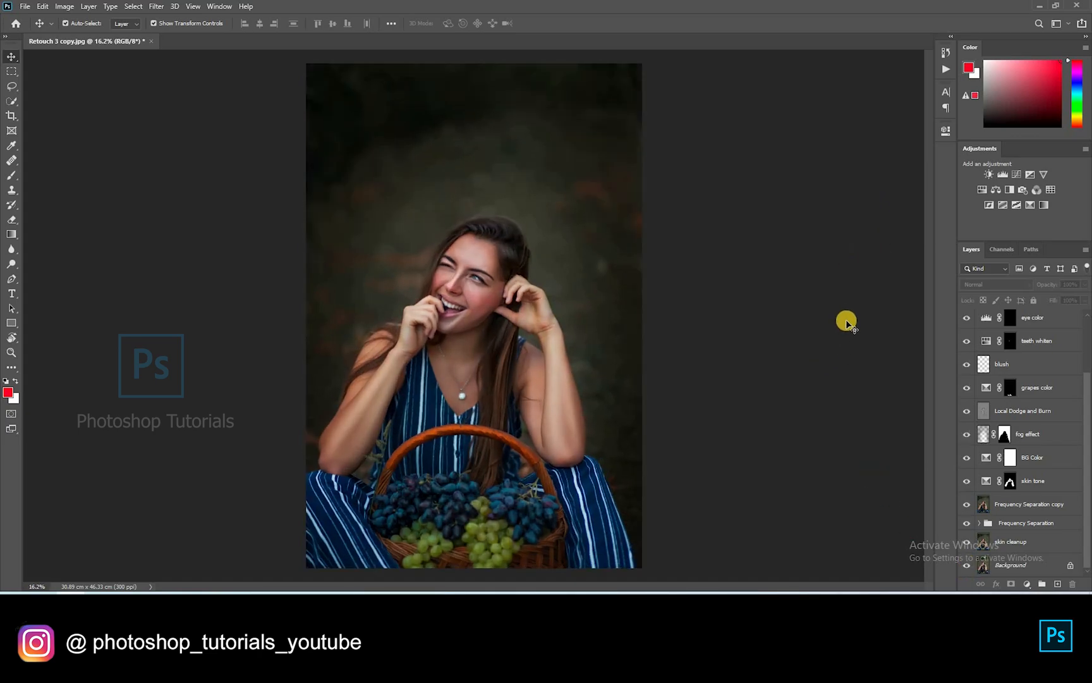
{"action": "scroll", "coordinate": [1086, 333], "scroll_direction": "up", "scroll_amount": 3}
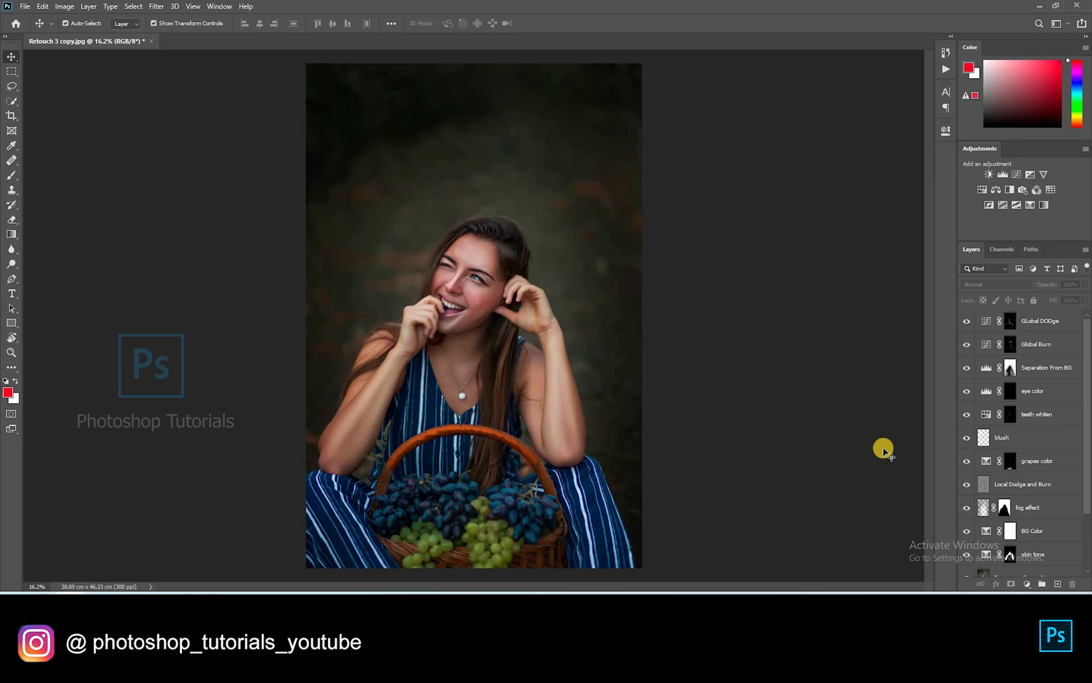
{"action": "key", "text": "ctrl+shift+alt+e"}
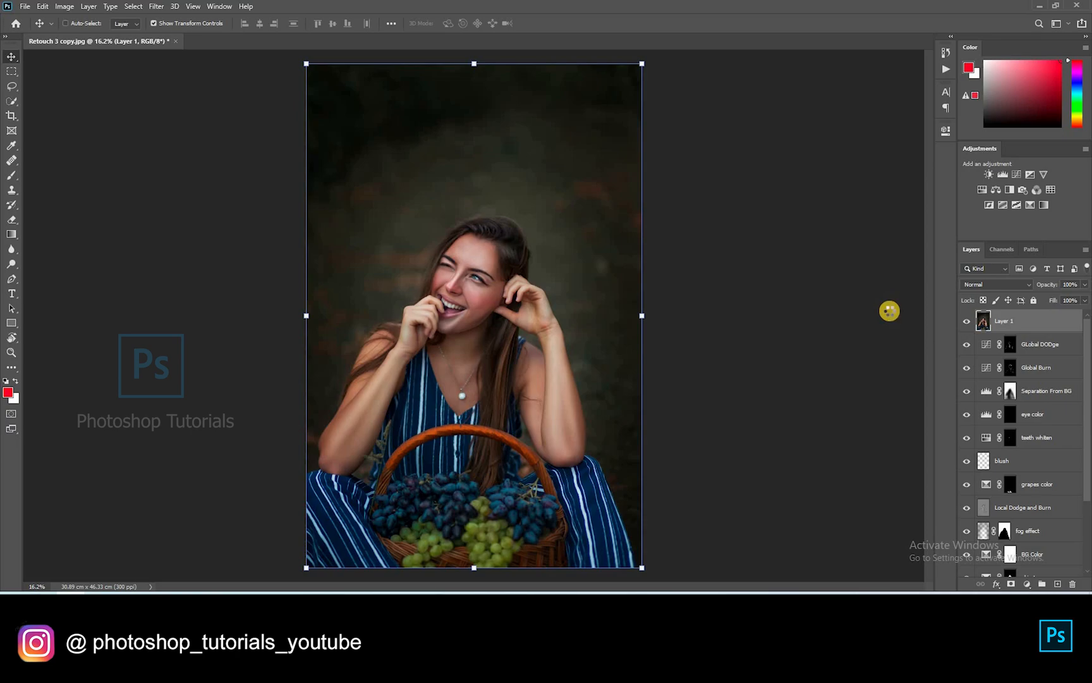
In Camera Raw's parametric Tone Curve, set Highlights +7, Lights +3, Darks -3 and Shadows -6
{"action": "key", "text": "ctrl+shift+a"}
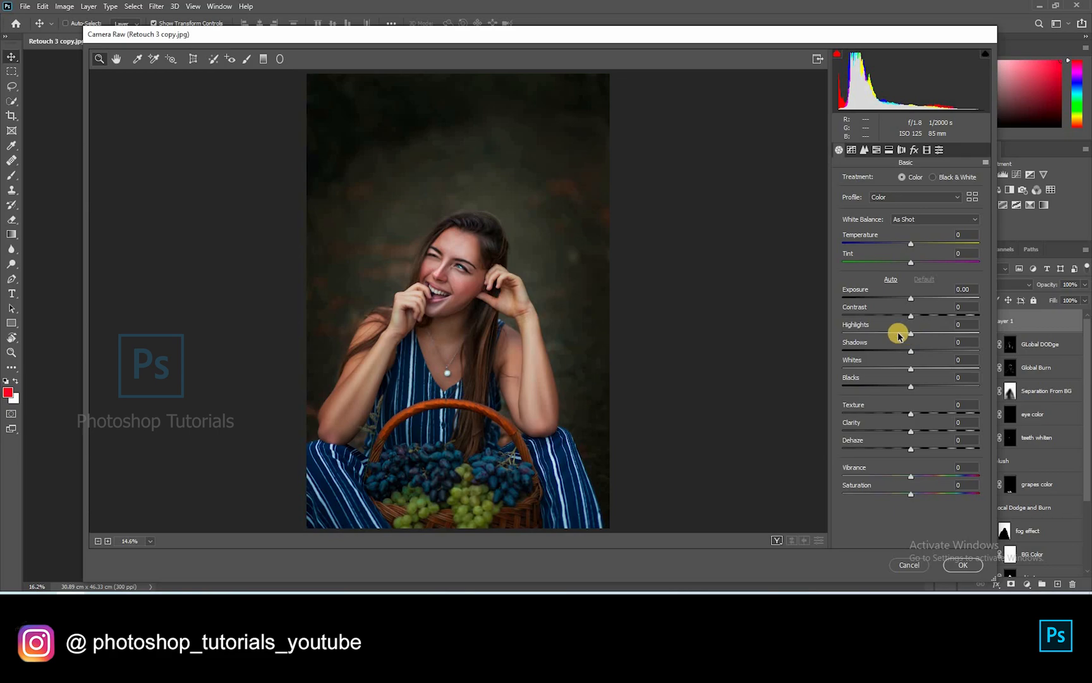
{"action": "left_click_drag", "start_coordinate": [911, 333], "coordinate": [909, 388]}
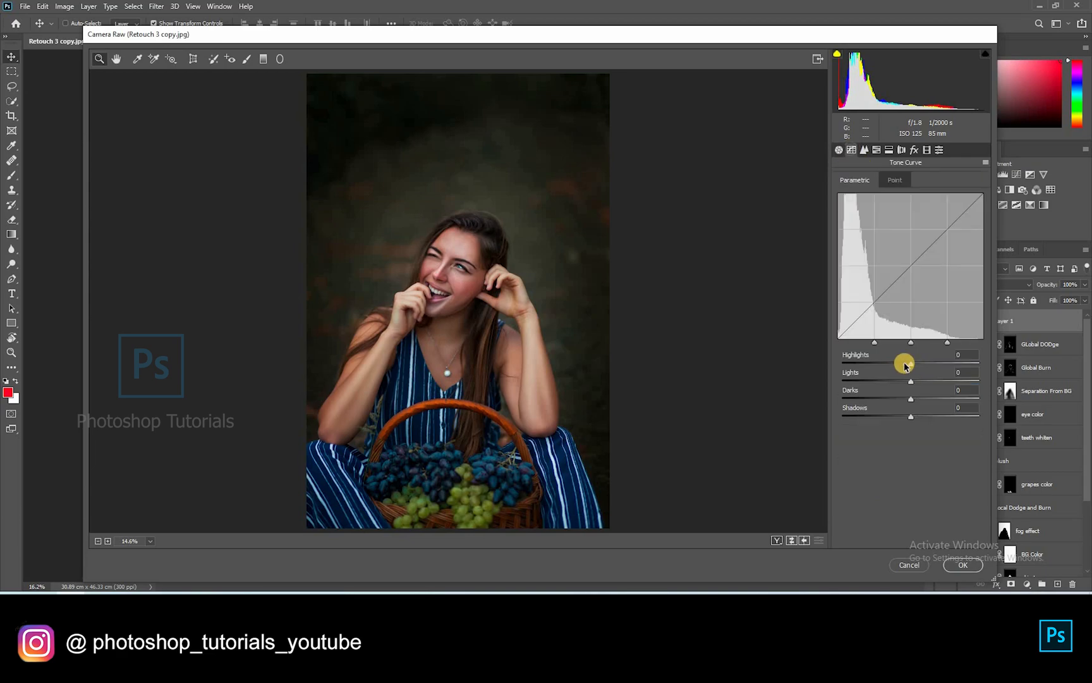
{"action": "mouse_move", "coordinate": [911, 364]}
{"action": "left_mouse_down"}
{"action": "mouse_move", "coordinate": [899, 366]}
{"action": "mouse_move", "coordinate": [915, 368]}
{"action": "left_mouse_up"}
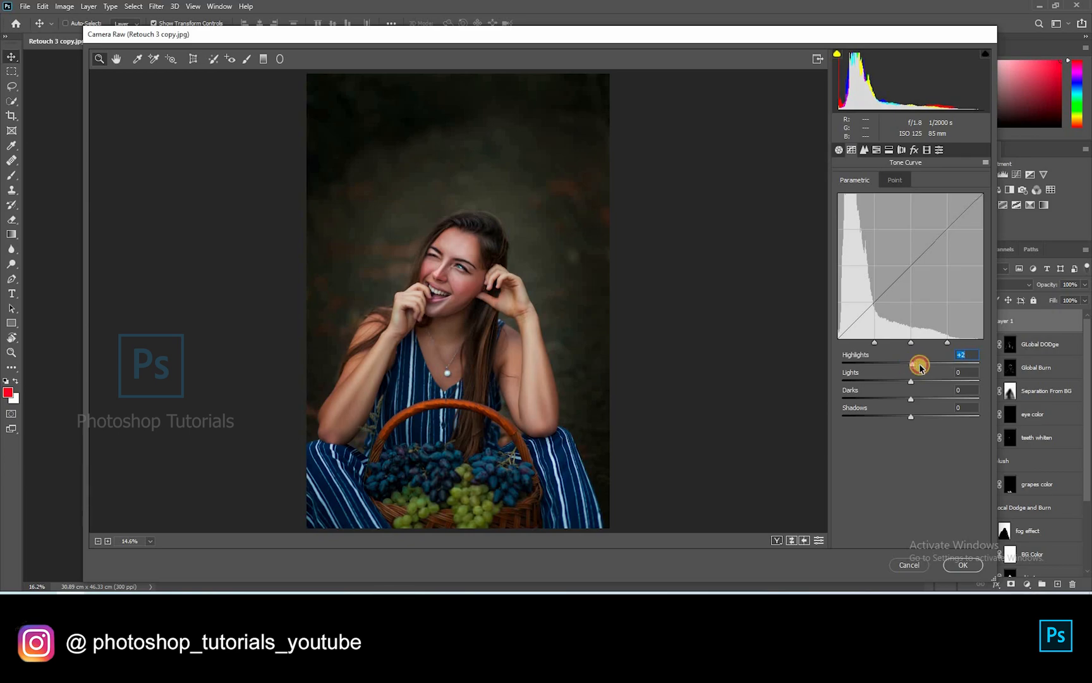
{"action": "left_click_drag", "start_coordinate": [916, 381], "coordinate": [911, 420]}
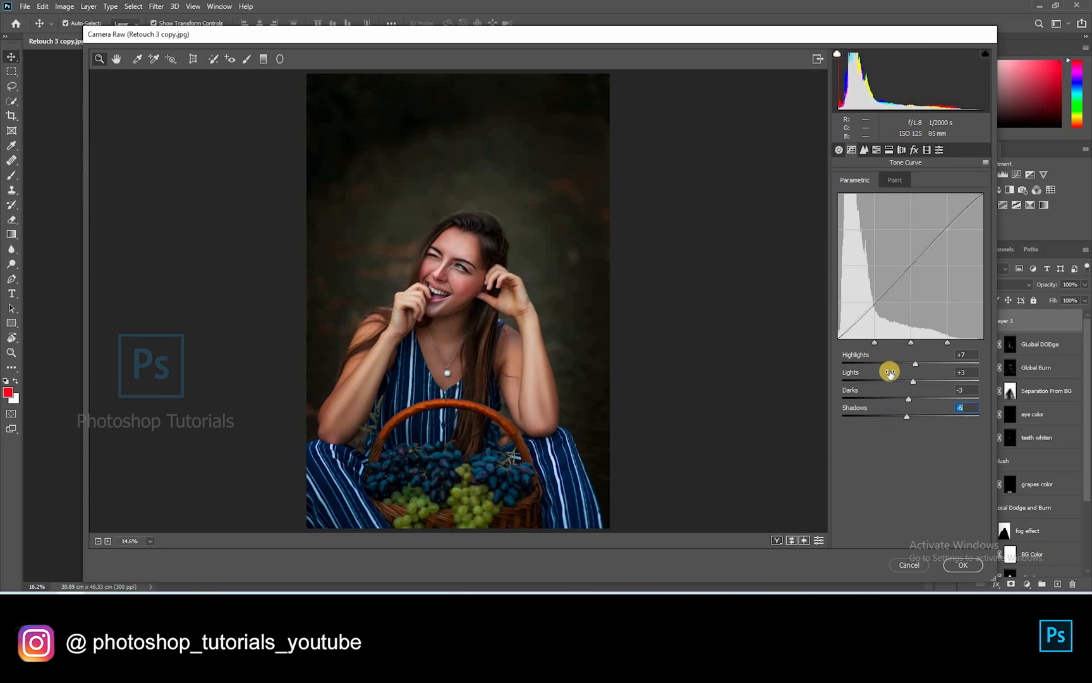
Add a split tone, tinting the shadows and setting the highlight hue to 128
{"action": "left_click", "coordinate": [889, 150]}
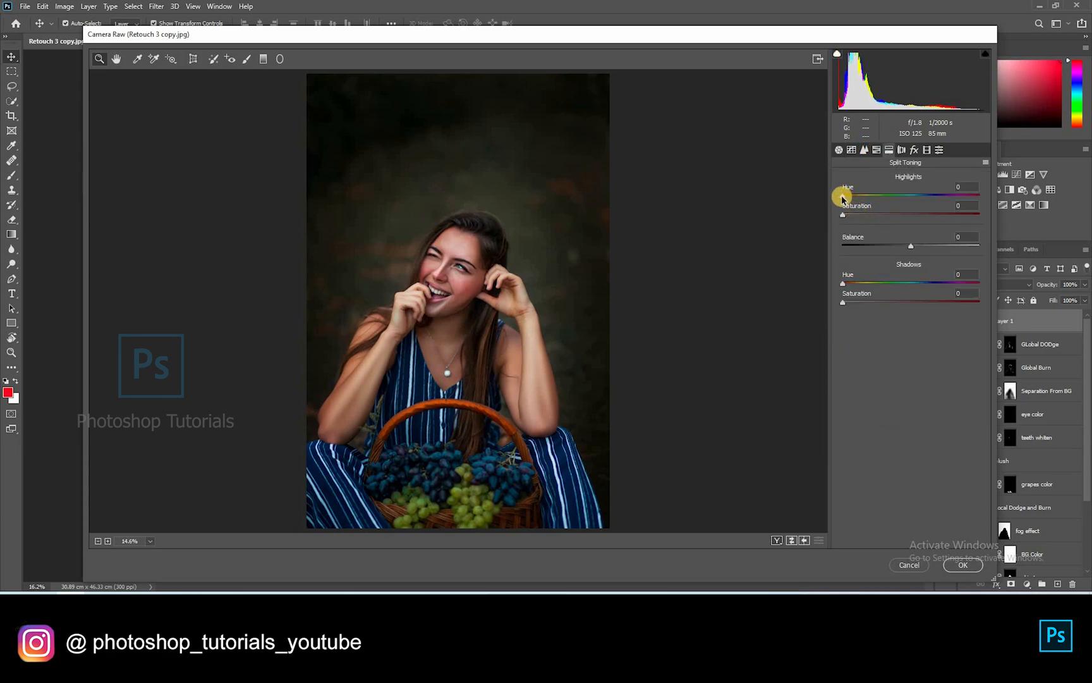
{"action": "left_click_drag", "start_coordinate": [842, 198], "coordinate": [882, 208]}
{"action": "mouse_move", "coordinate": [843, 303]}
{"action": "left_mouse_down"}
{"action": "mouse_move", "coordinate": [864, 303]}
{"action": "mouse_move", "coordinate": [883, 285]}
{"action": "mouse_move", "coordinate": [858, 290]}
{"action": "left_mouse_up"}
{"action": "mouse_move", "coordinate": [883, 201]}
{"action": "left_mouse_down"}
{"action": "mouse_move", "coordinate": [892, 202]}
{"action": "mouse_move", "coordinate": [870, 215]}
{"action": "left_mouse_up"}
Set Calibration to Red Primary -7/-12, Green -3/+25, Blue -8/+25 and apply the grade
{"action": "left_click", "coordinate": [927, 152]}
{"action": "left_click", "coordinate": [928, 383]}
{"action": "left_click_drag", "start_coordinate": [912, 367], "coordinate": [907, 256]}
{"action": "left_click_drag", "start_coordinate": [911, 313], "coordinate": [927, 332]}
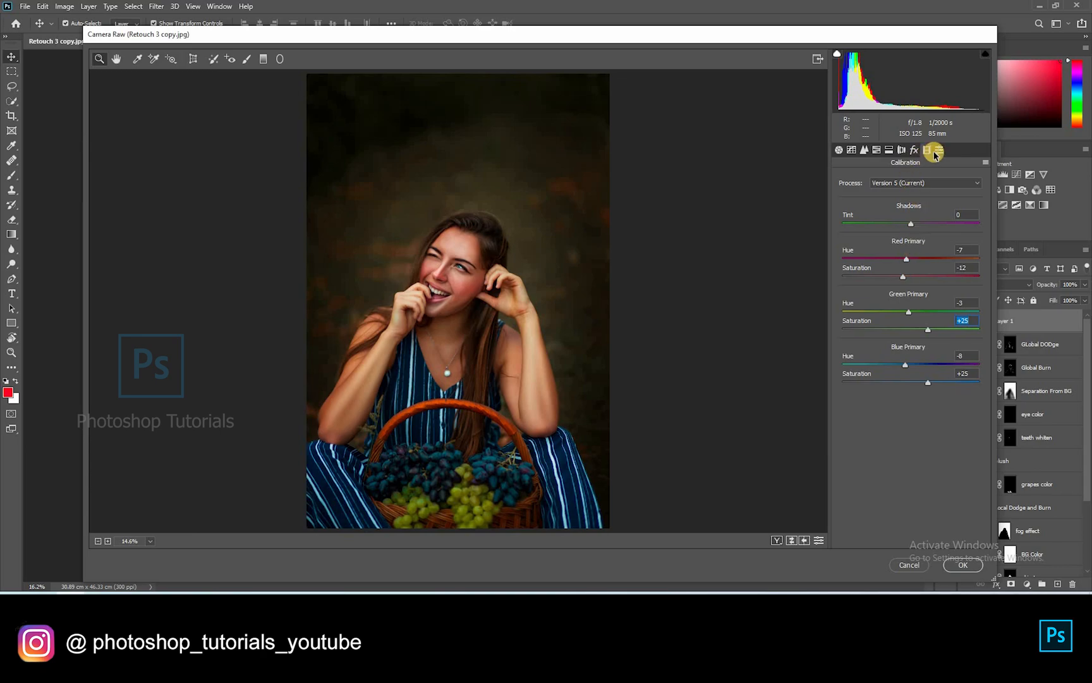
{"action": "left_click", "coordinate": [943, 553]}
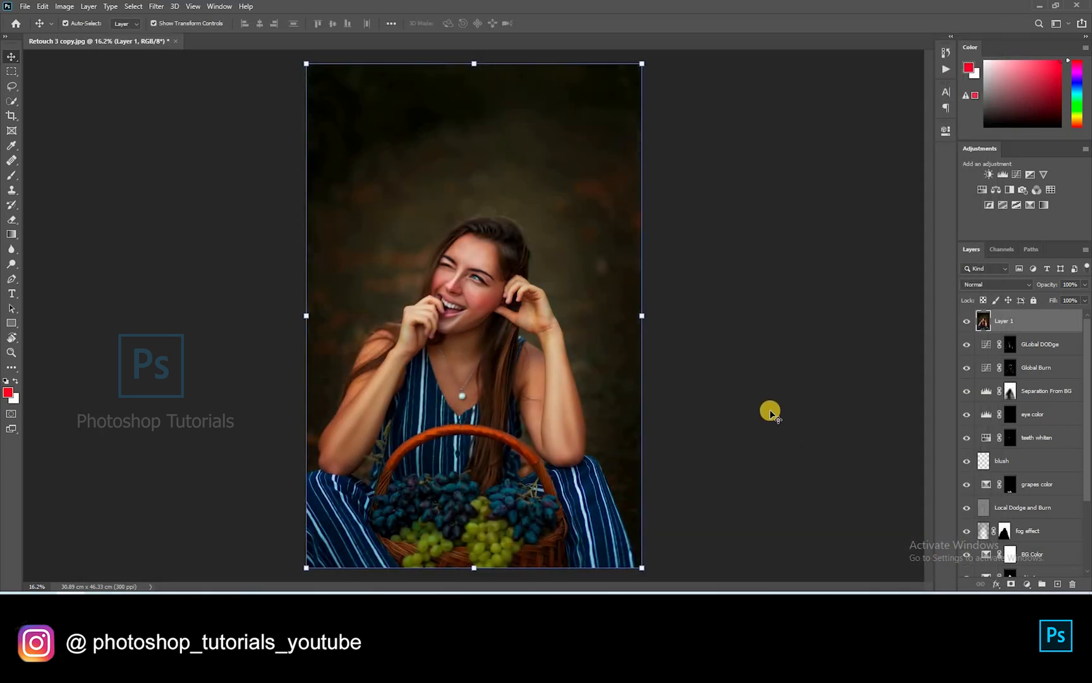
Zoom out to view the whole warmer-toned, Camera Raw-graded portrait
{"action": "scroll", "coordinate": [770, 412], "scroll_direction": "down", "scroll_amount": 1}
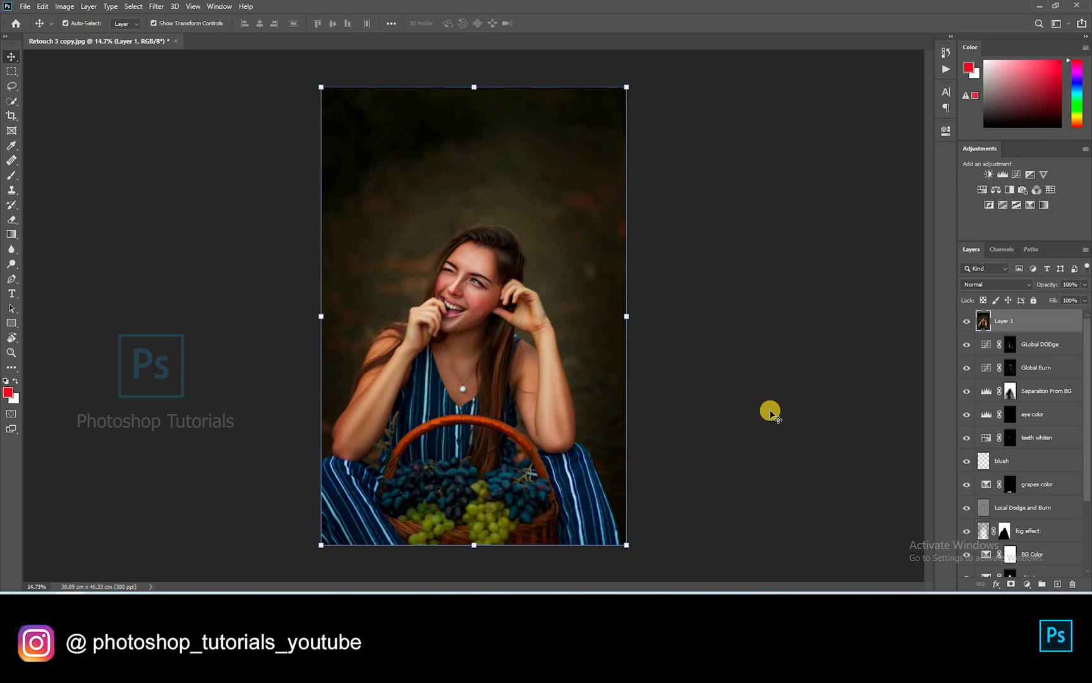